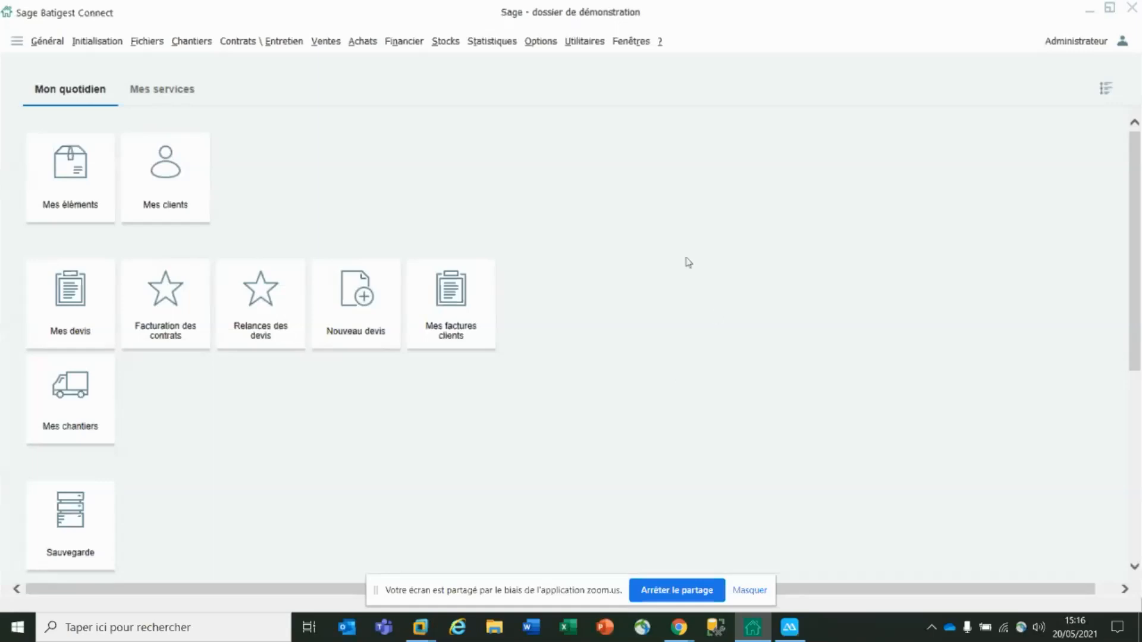
# Open the list of standard customer quotes and create a new quote.
pyautogui.click(326, 42)
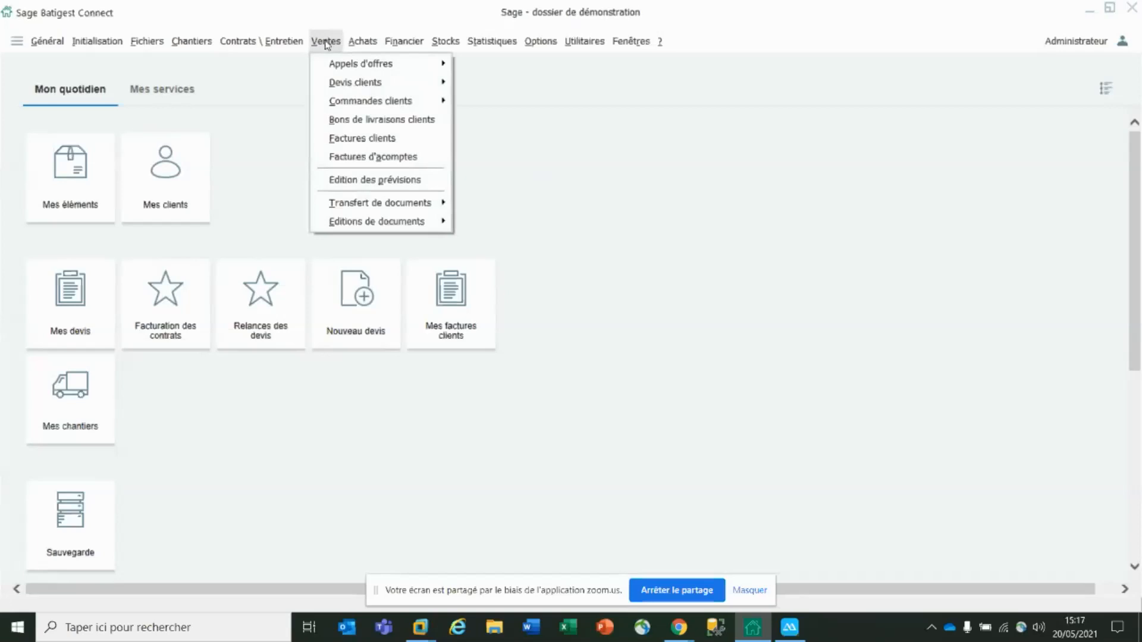
pyautogui.moveTo(339, 66)
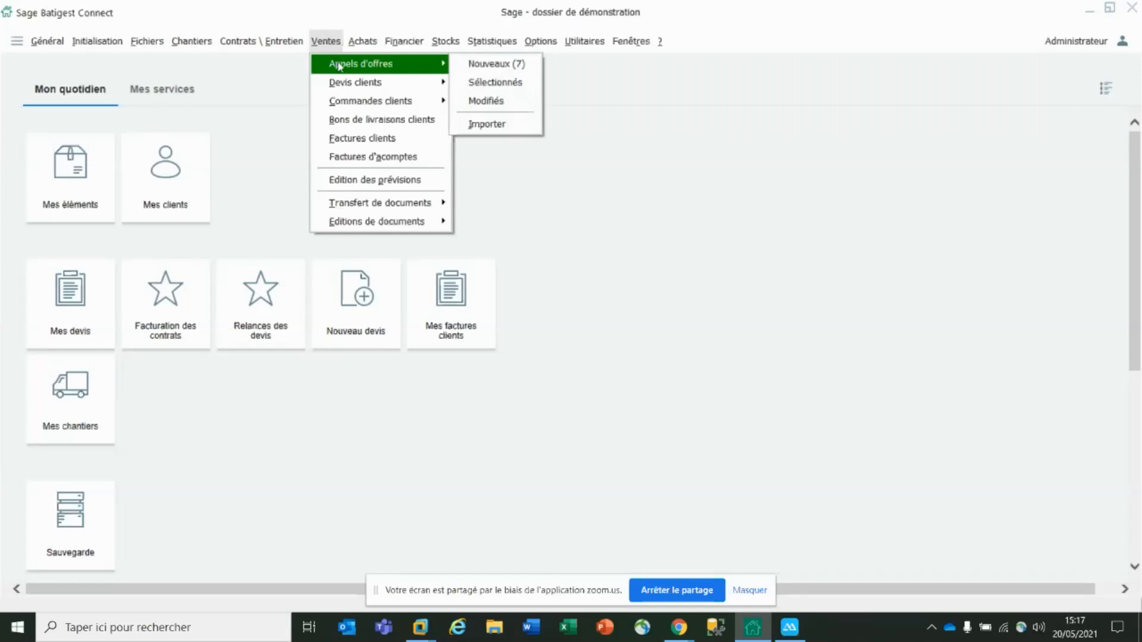
pyautogui.moveTo(357, 85)
pyautogui.click(501, 87)
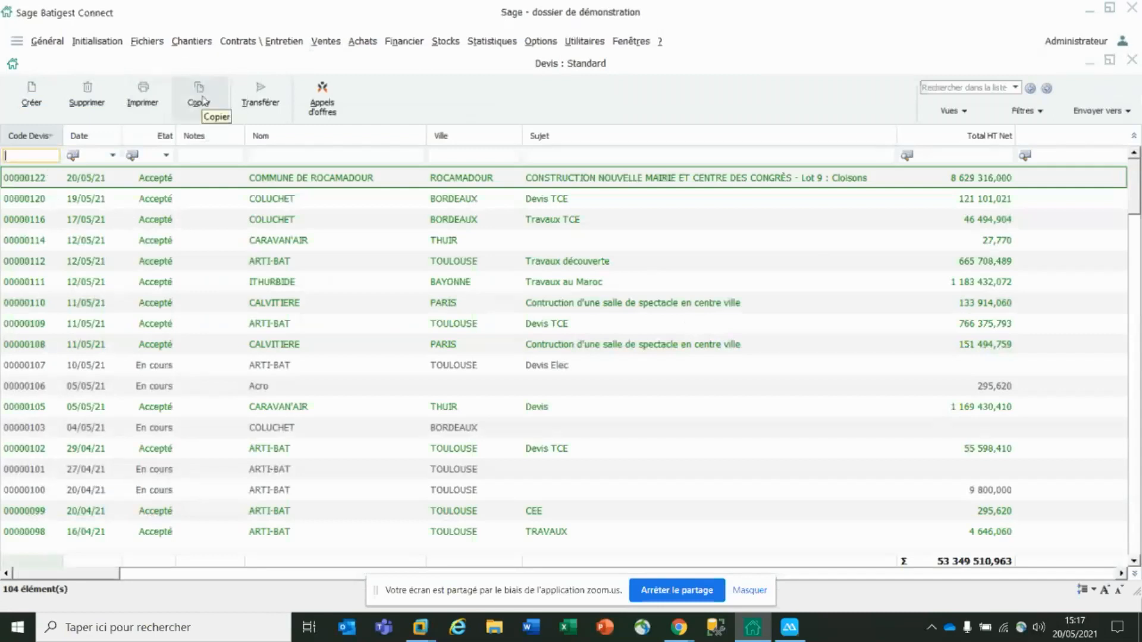
pyautogui.click(22, 103)
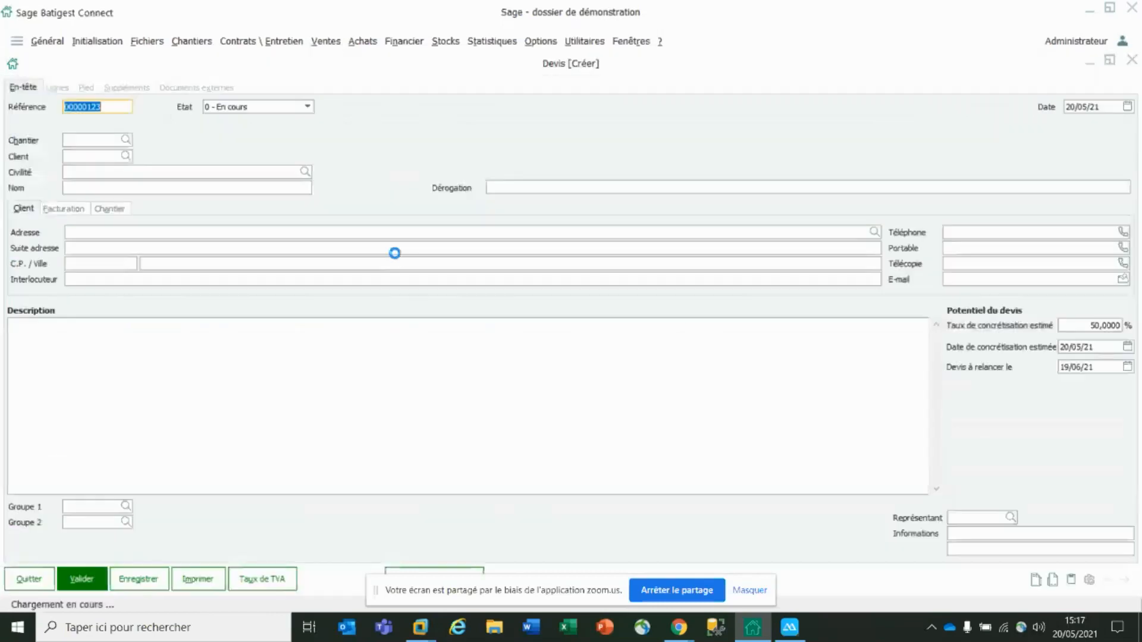
# Assign the client CARAVAN'AIR to the quote despite its exceeded credit limit, and enter the description "Travaux TCE pour Syn".
pyautogui.click(126, 158)
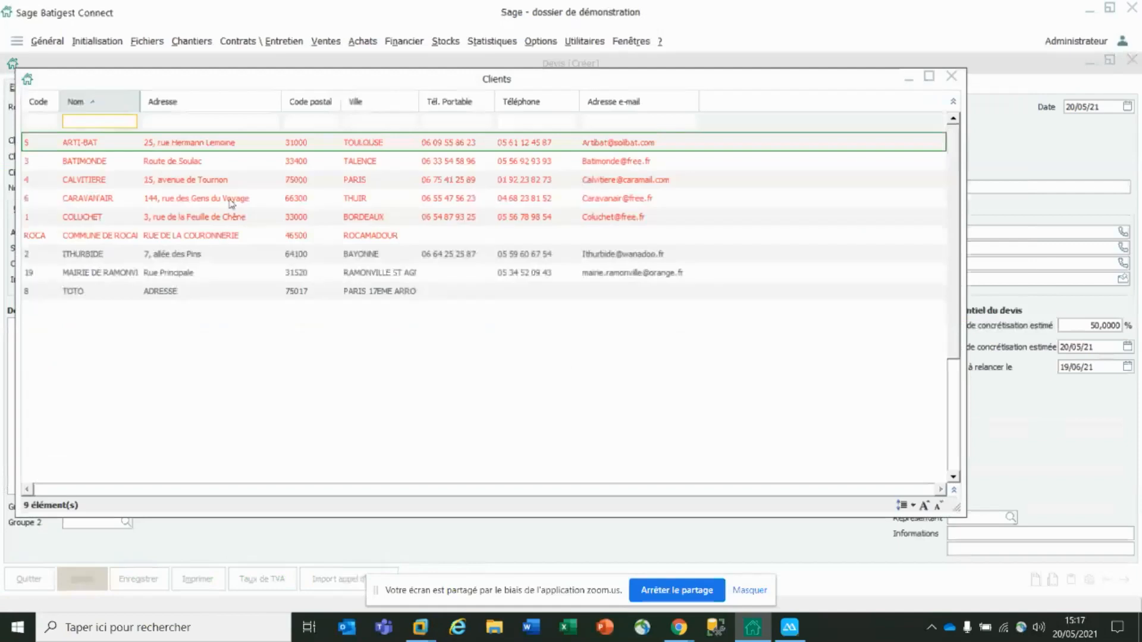
pyautogui.doubleClick(231, 201)
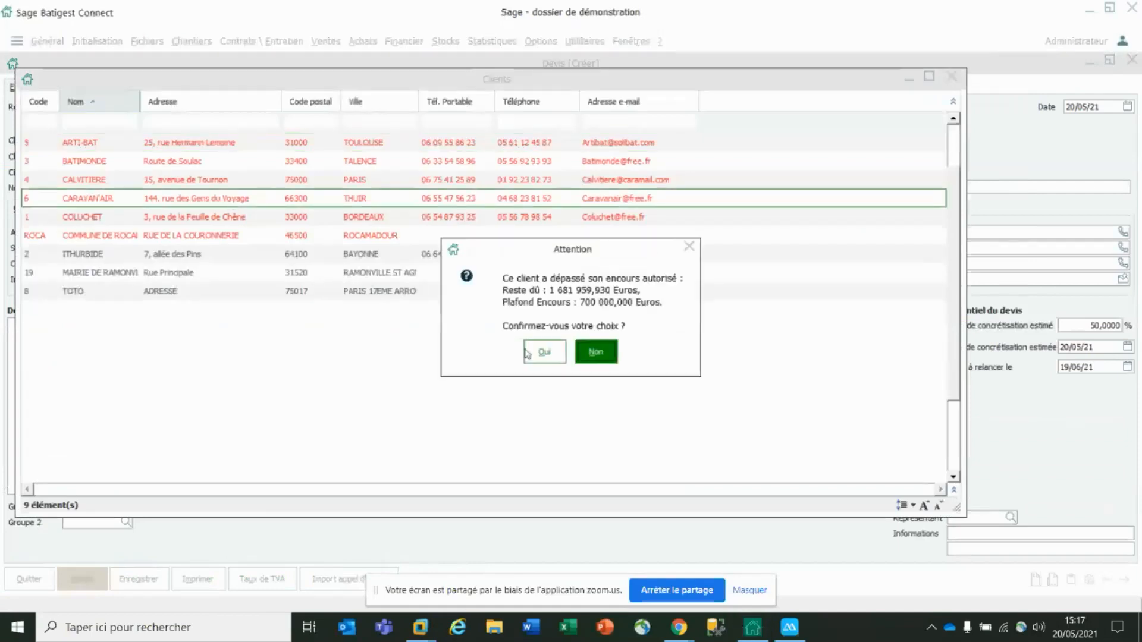
pyautogui.click(552, 356)
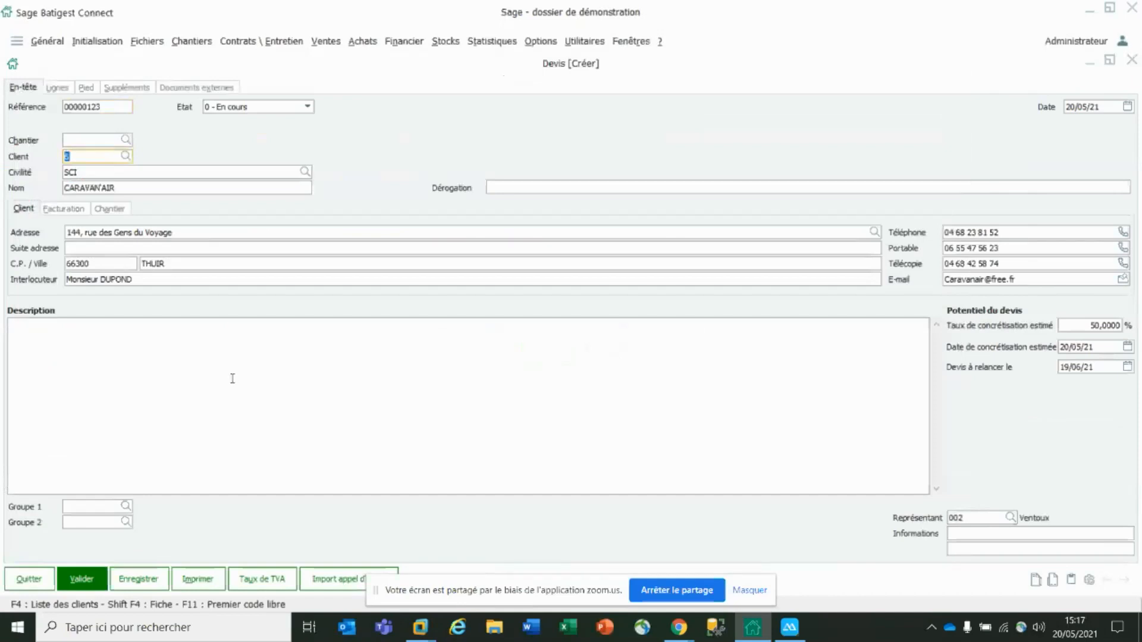
pyautogui.click(213, 364)
pyautogui.write('Travaux TCE pou')
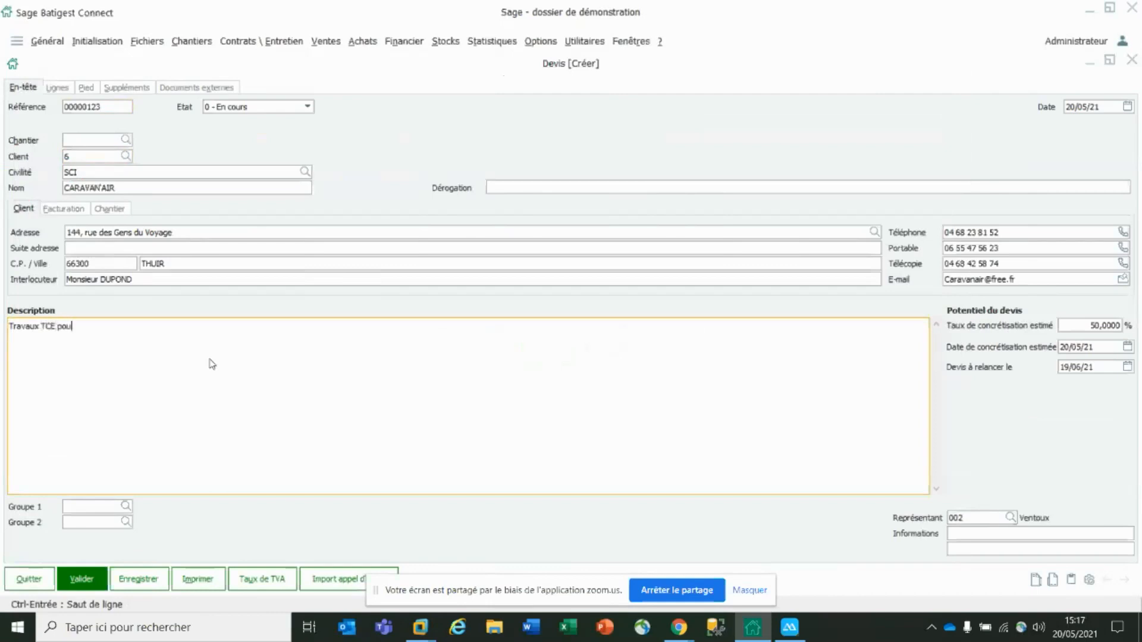
pyautogui.write('r Syn')
# Add section 1 to the quote lines with the designation "Installation de chantier".
pyautogui.click(58, 87)
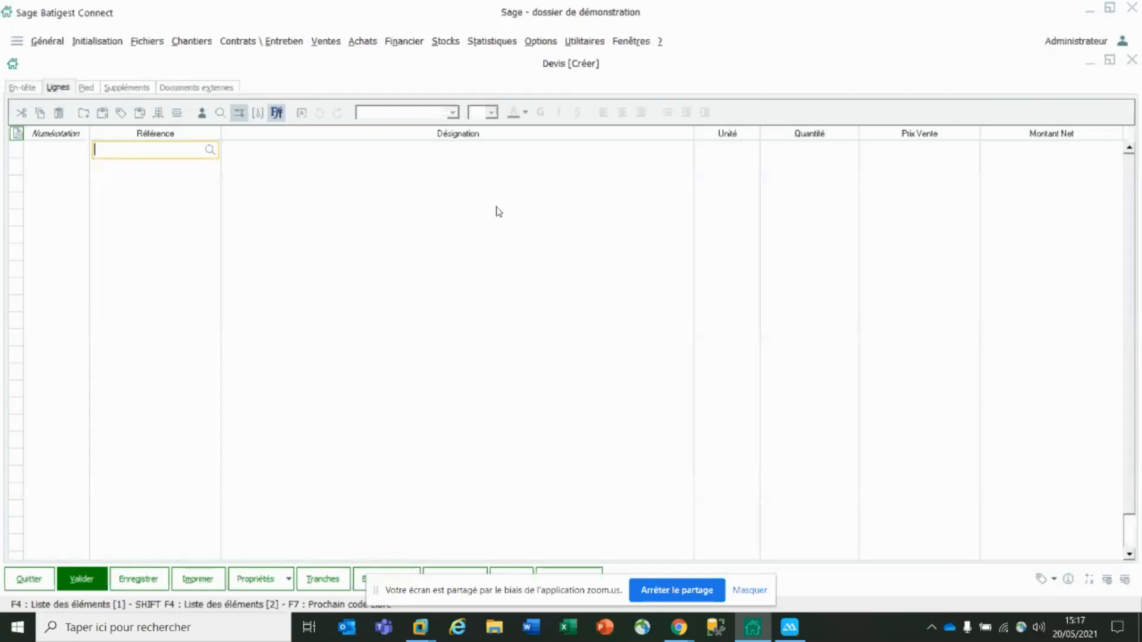
pyautogui.write('1')
pyautogui.press('Return')
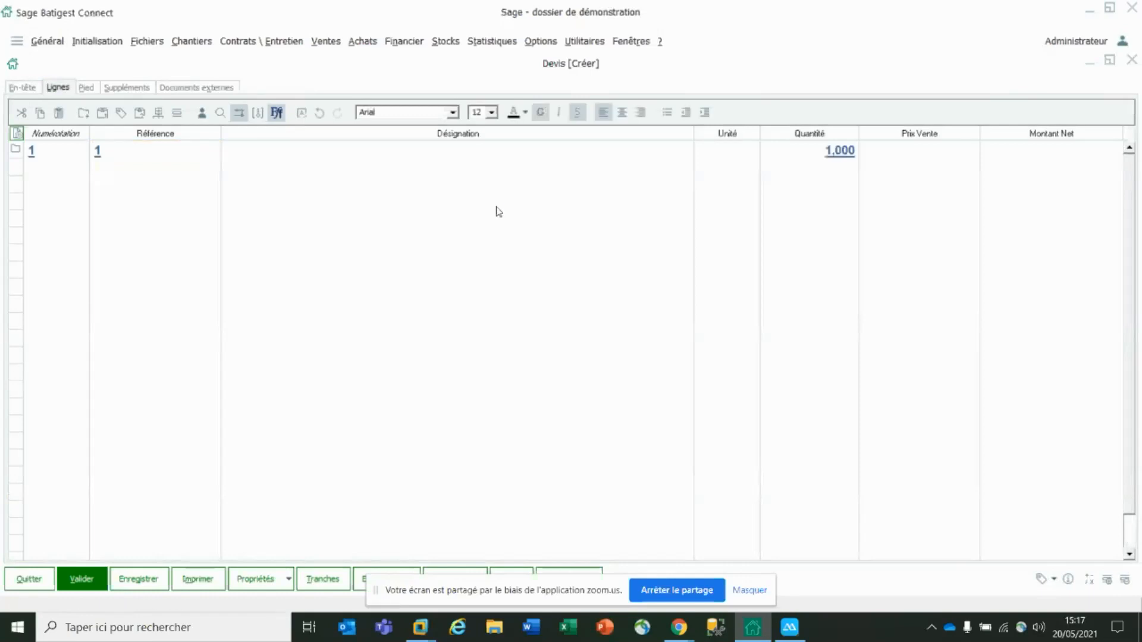
pyautogui.write('Installation')
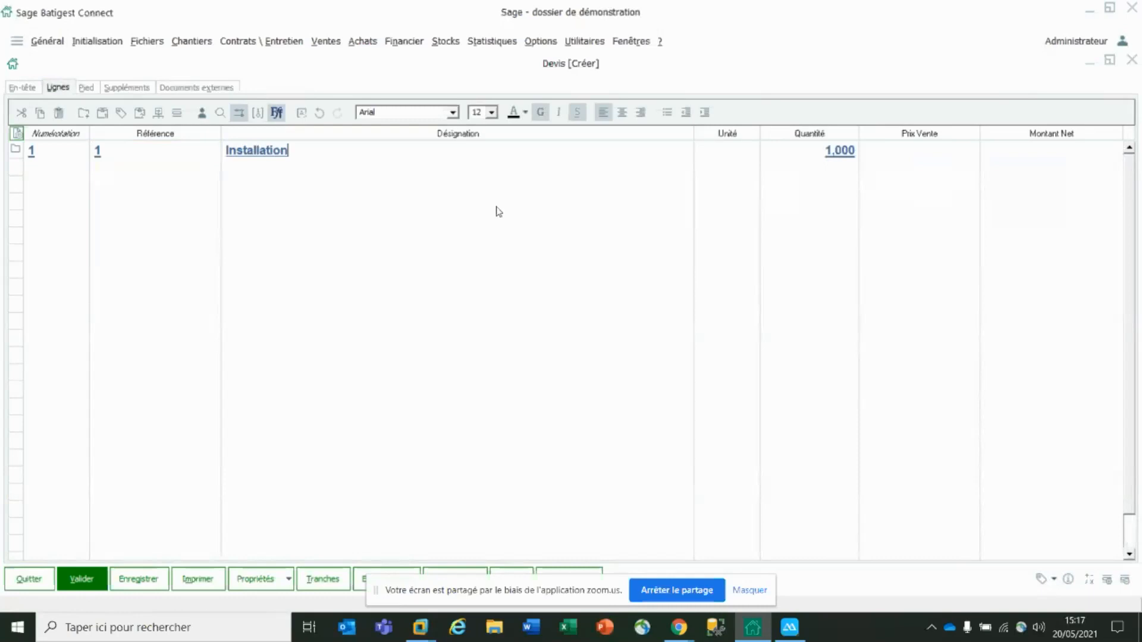
pyautogui.write(' de chantier')
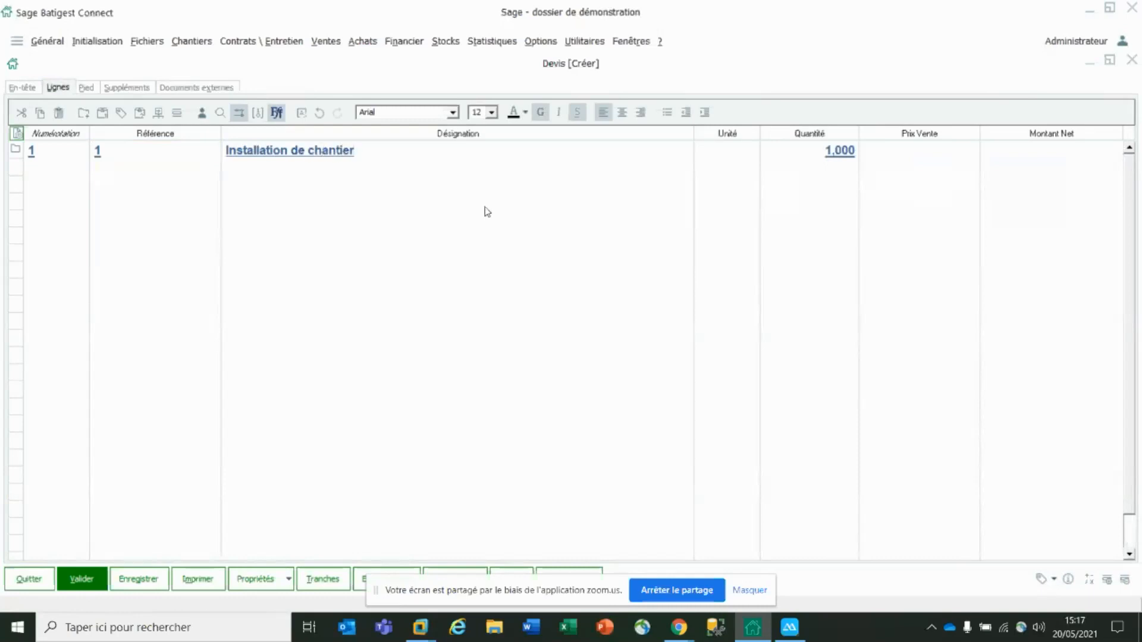
# Browse the element list for the line below the section by labour, equipment, subcontracting, miscellaneous and composite works categories.
pyautogui.click(193, 171)
pyautogui.click(210, 167)
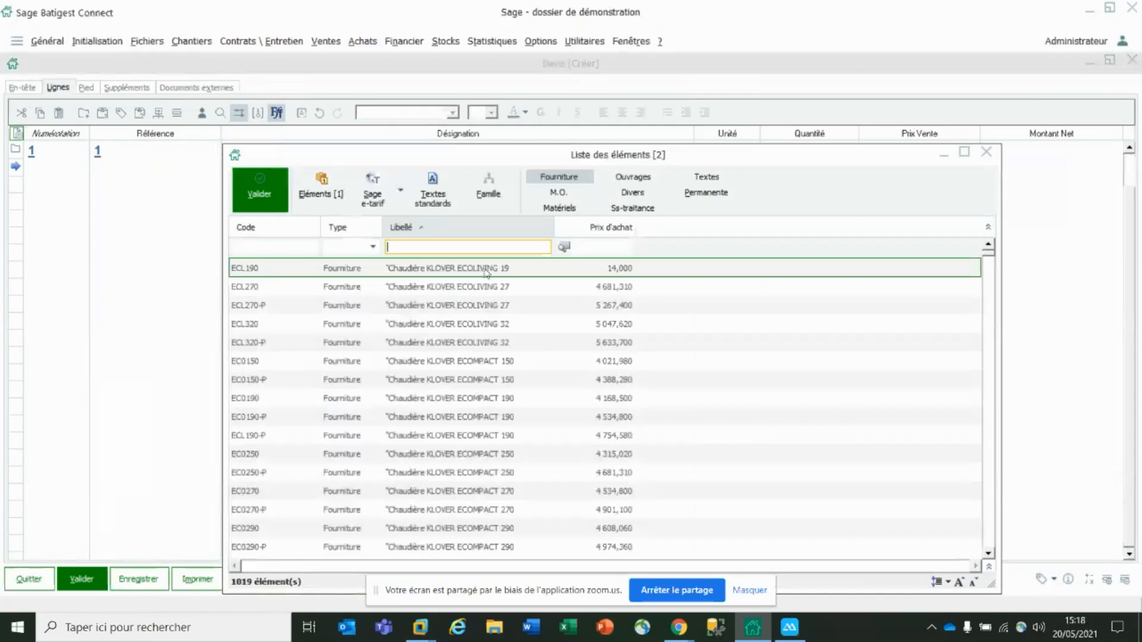
pyautogui.click(560, 195)
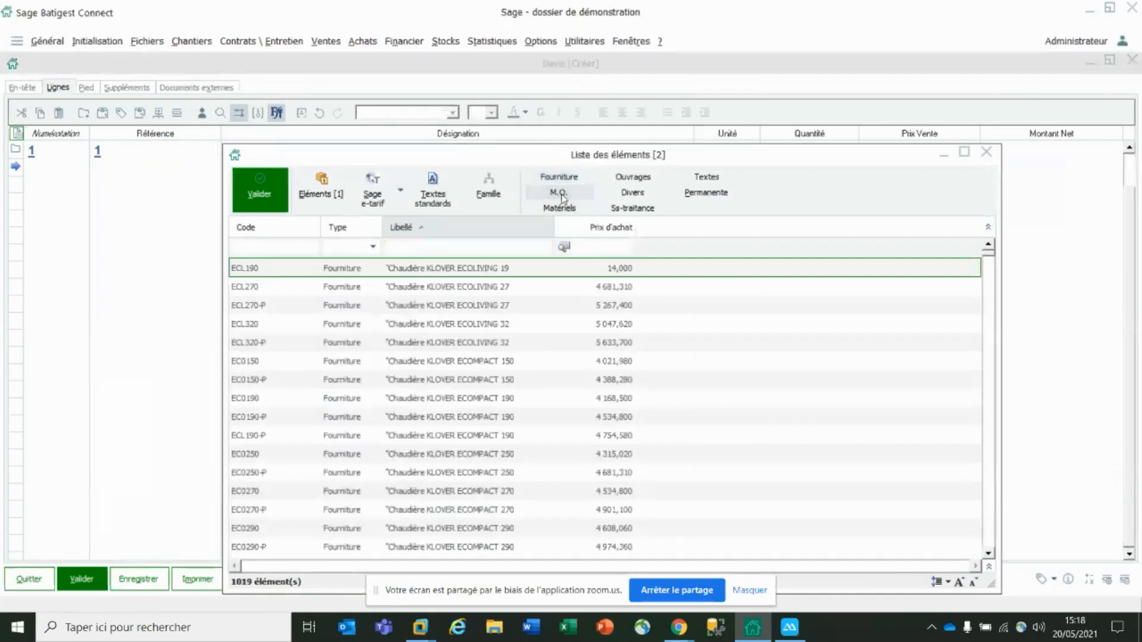
pyautogui.click(559, 209)
pyautogui.click(632, 209)
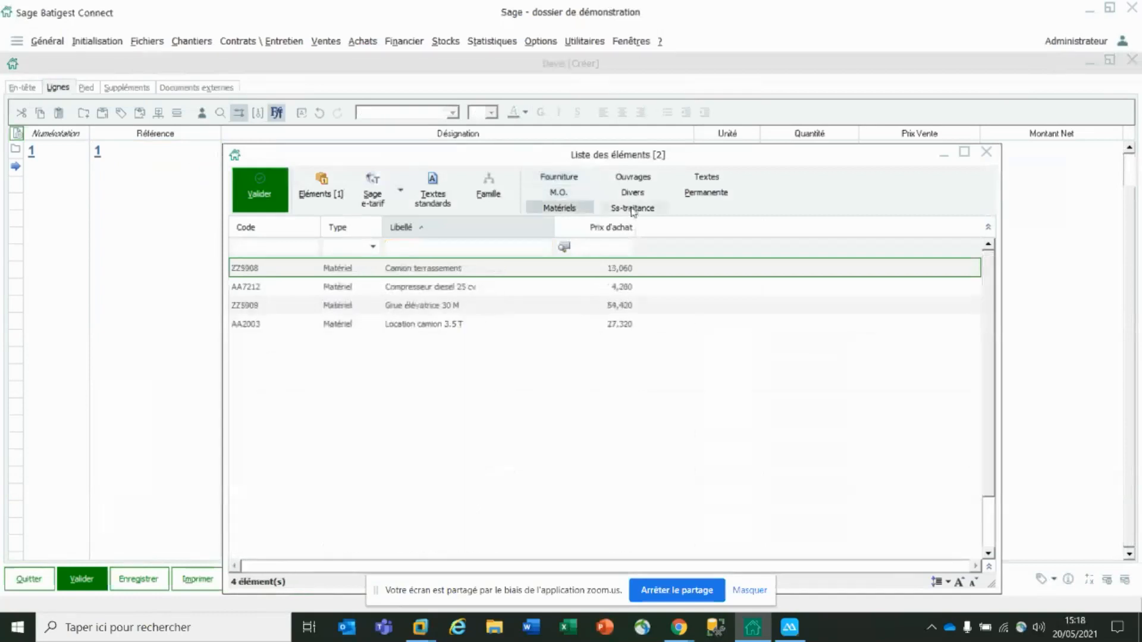
pyautogui.click(632, 193)
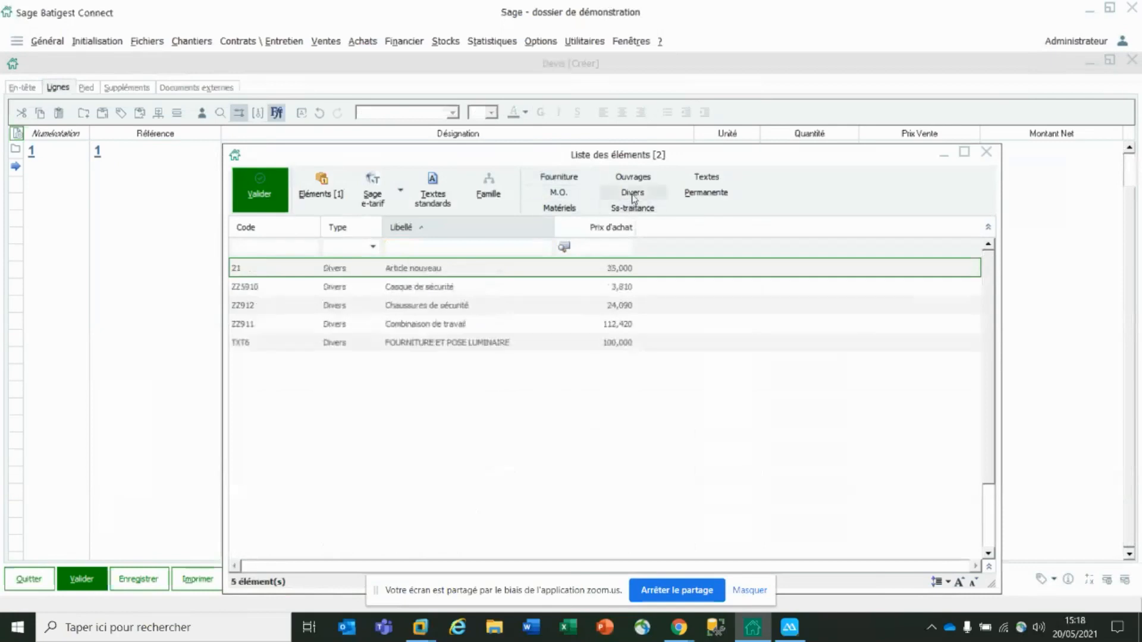
pyautogui.click(637, 177)
# Insert elements 01020303, 01076109, 01373303 and 01383603 together under the "Installation de chantier" section, using the element list with commercial descriptions.
pyautogui.click(320, 187)
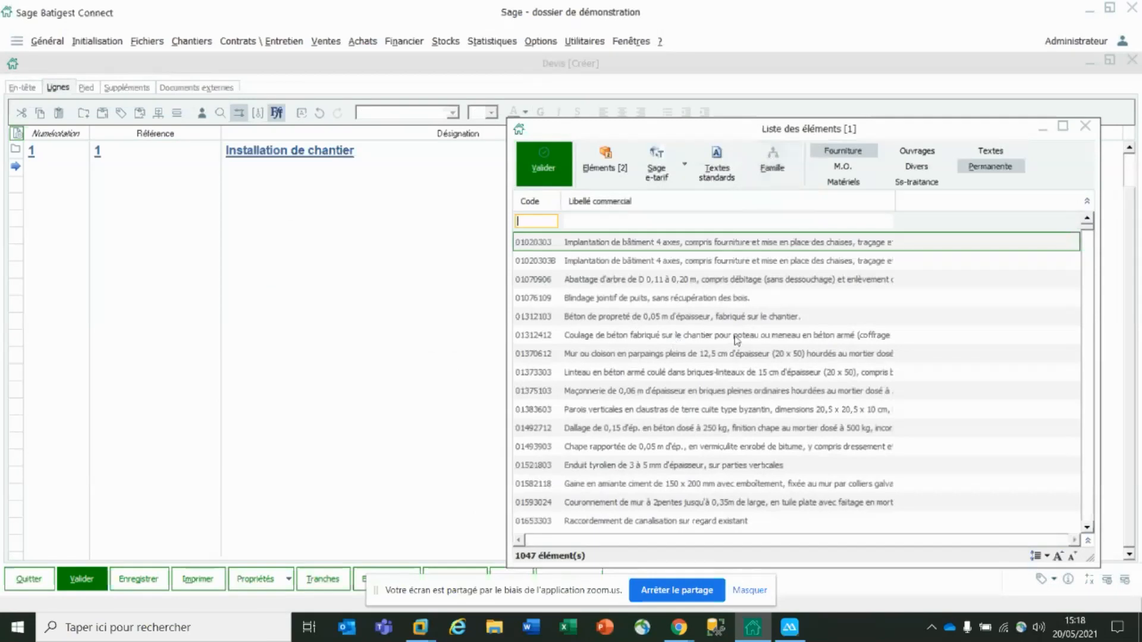
pyautogui.keyDown('ctrl'); pyautogui.click(682, 298); pyautogui.keyUp('ctrl')
pyautogui.keyDown('ctrl'); pyautogui.click(696, 372); pyautogui.keyUp('ctrl')
pyautogui.keyDown('ctrl'); pyautogui.click(705, 410); pyautogui.keyUp('ctrl')
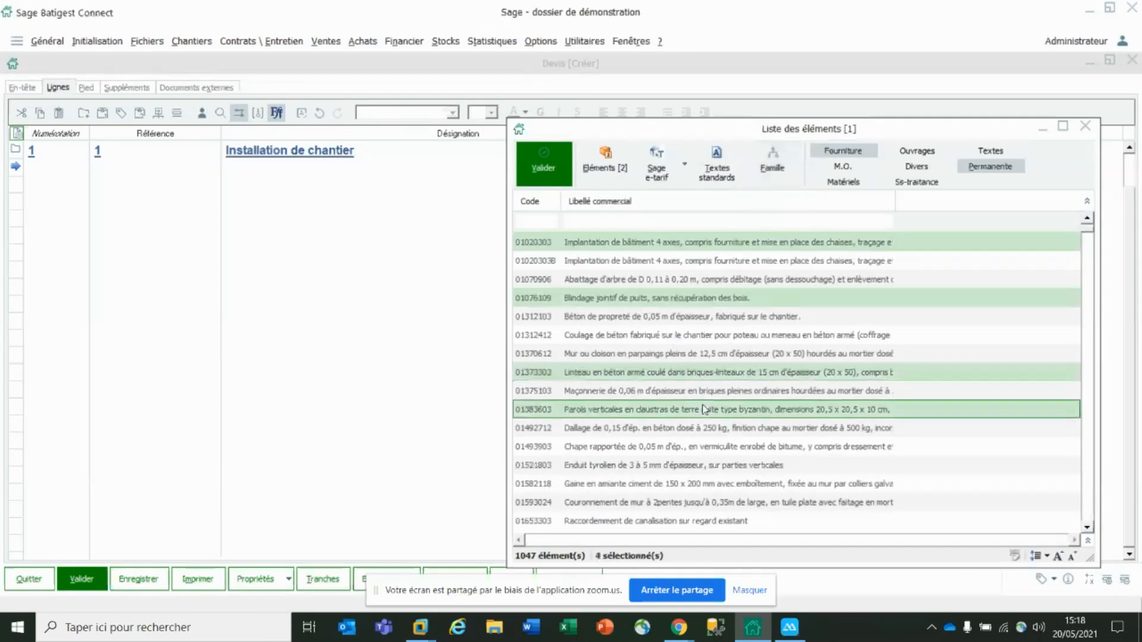
pyautogui.press('Return')
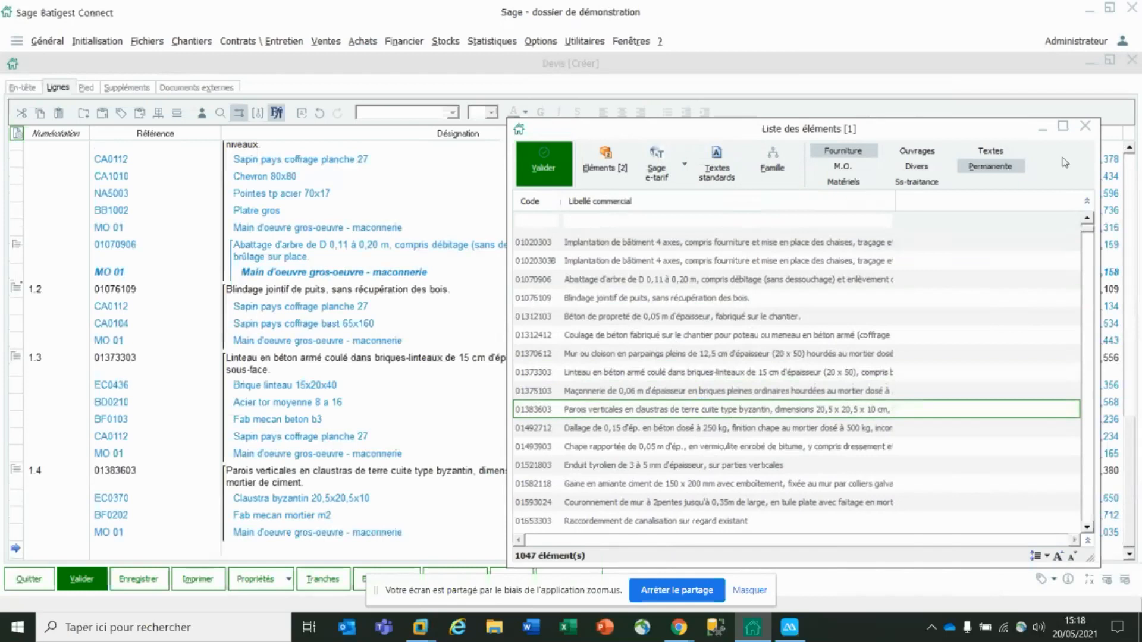
pyautogui.click(1085, 126)
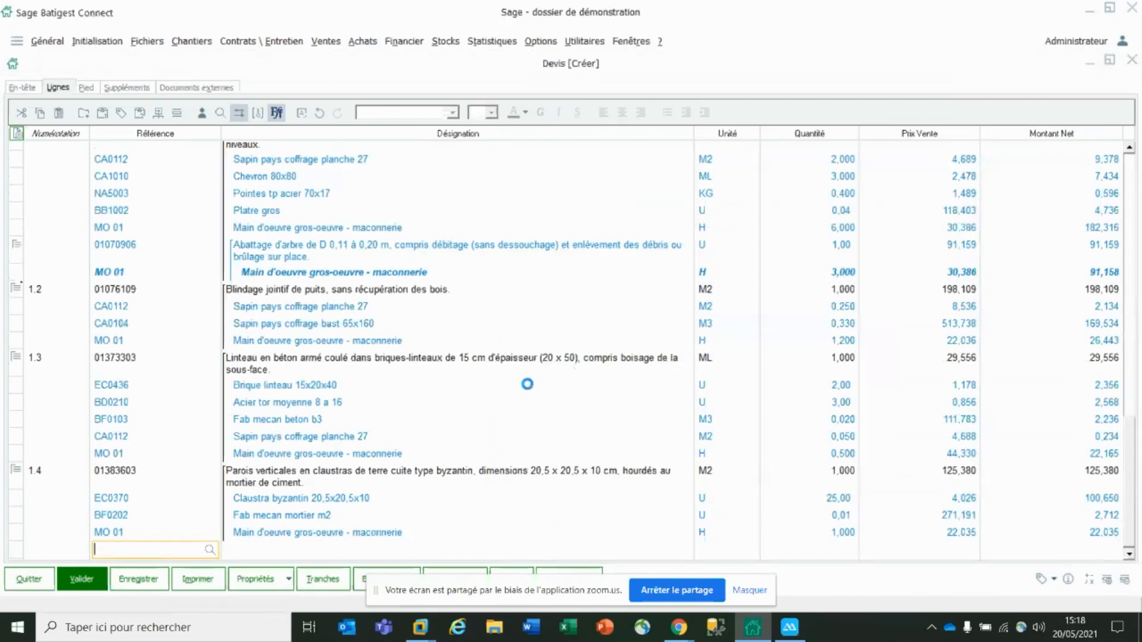
# Insert the archived quote block "IS" after the last quote line.
pyautogui.hotkey('shift', 'F4')
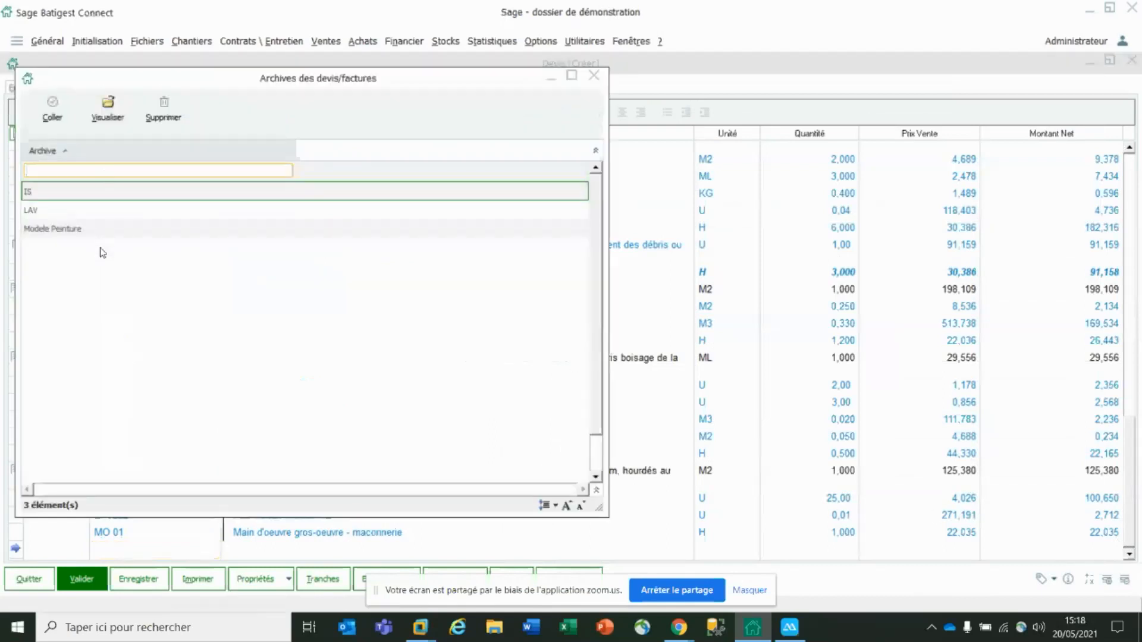
pyautogui.click(85, 194)
pyautogui.scroll(-1, 84, 191)
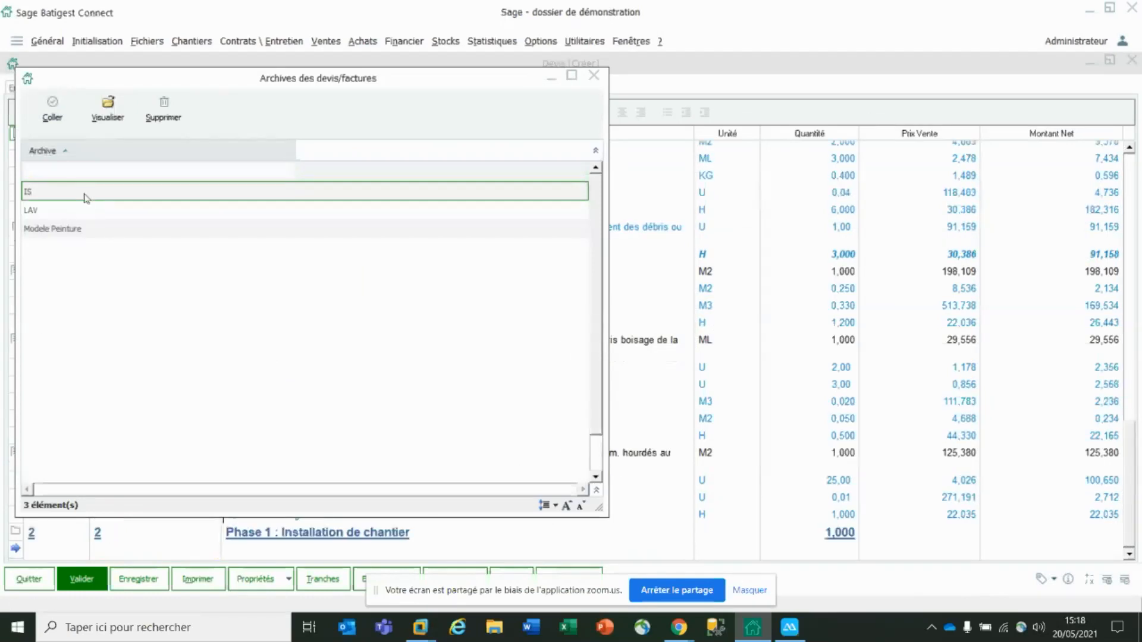
pyautogui.click(590, 80)
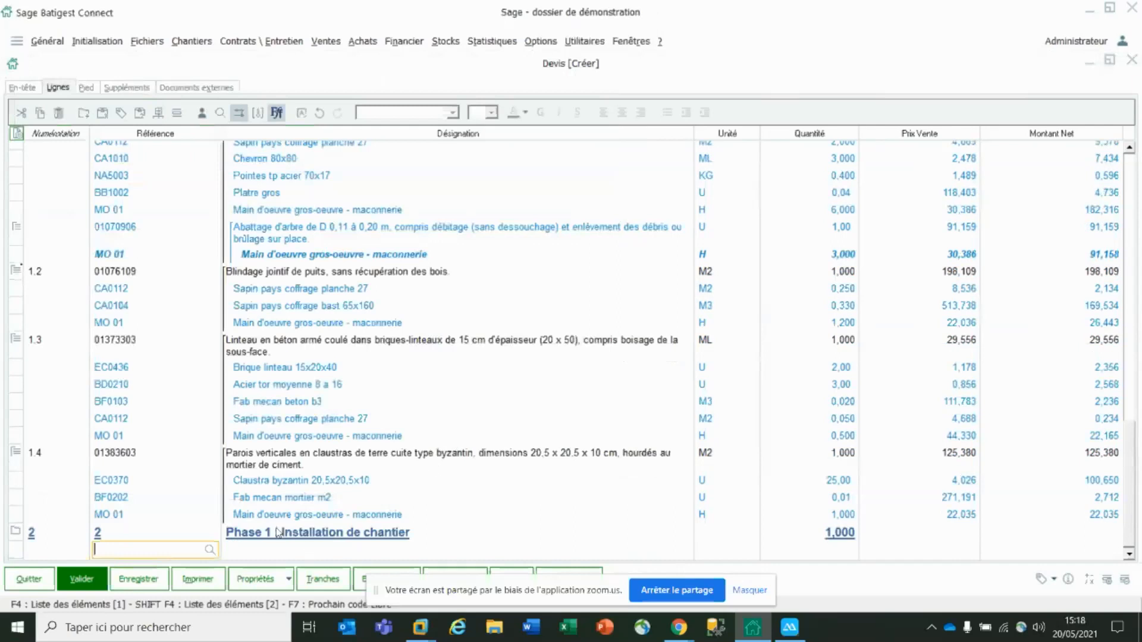
# Delete the section line "Phase 1 : Installation de chantier" at the end of the quote.
pyautogui.click(19, 538)
pyautogui.rightClick(19, 538)
pyautogui.click(58, 528)
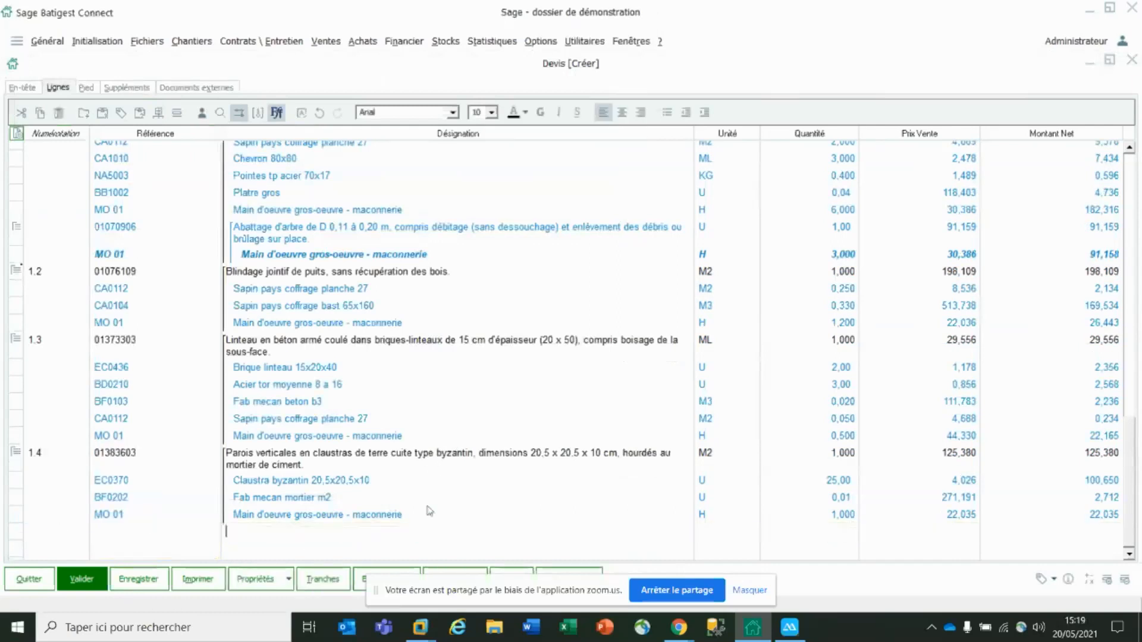
# Import the GROS-OEUVRE section from the ARTI-BAT quote "Travaux découverte" below the existing quote lines.
pyautogui.moveTo(526, 589); pyautogui.dragTo(883, 26)
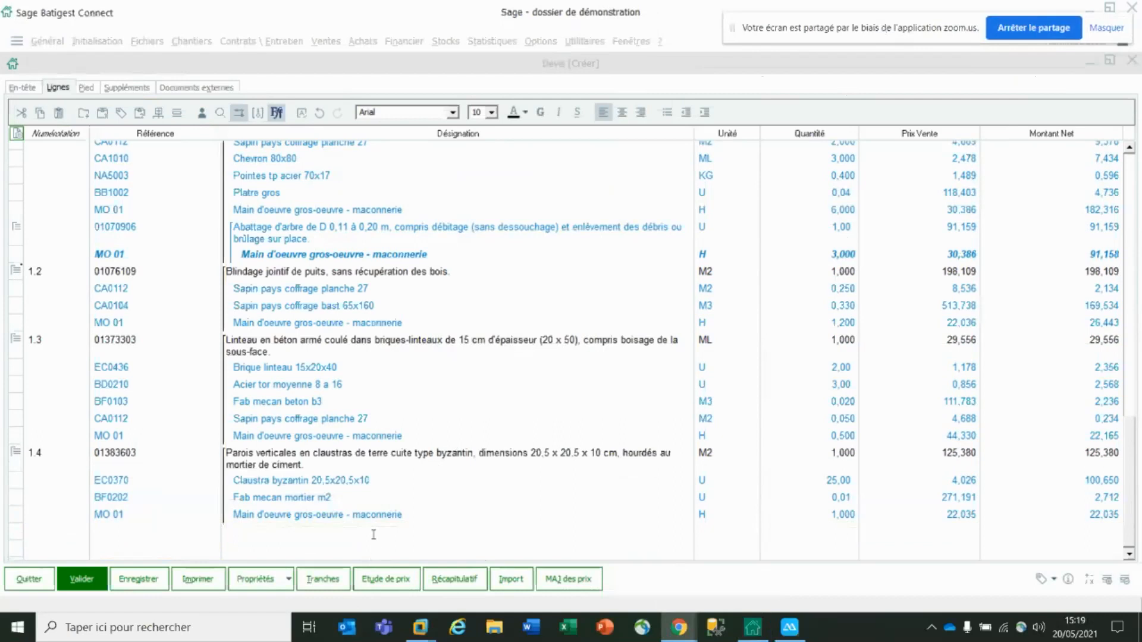
pyautogui.click(292, 543)
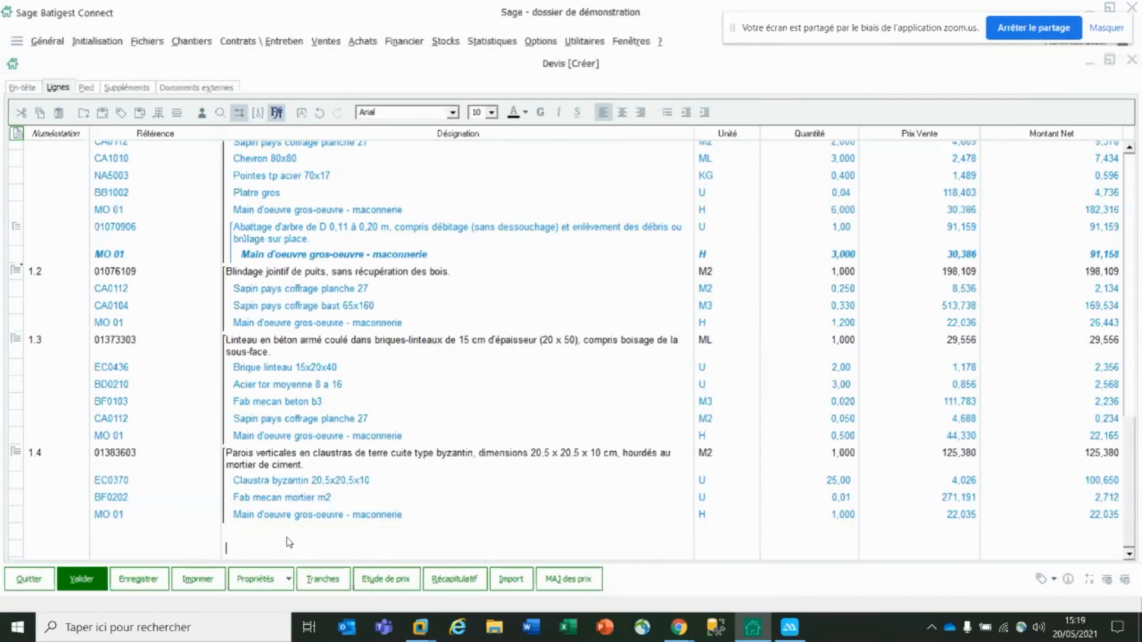
pyautogui.click(510, 578)
pyautogui.click(413, 274)
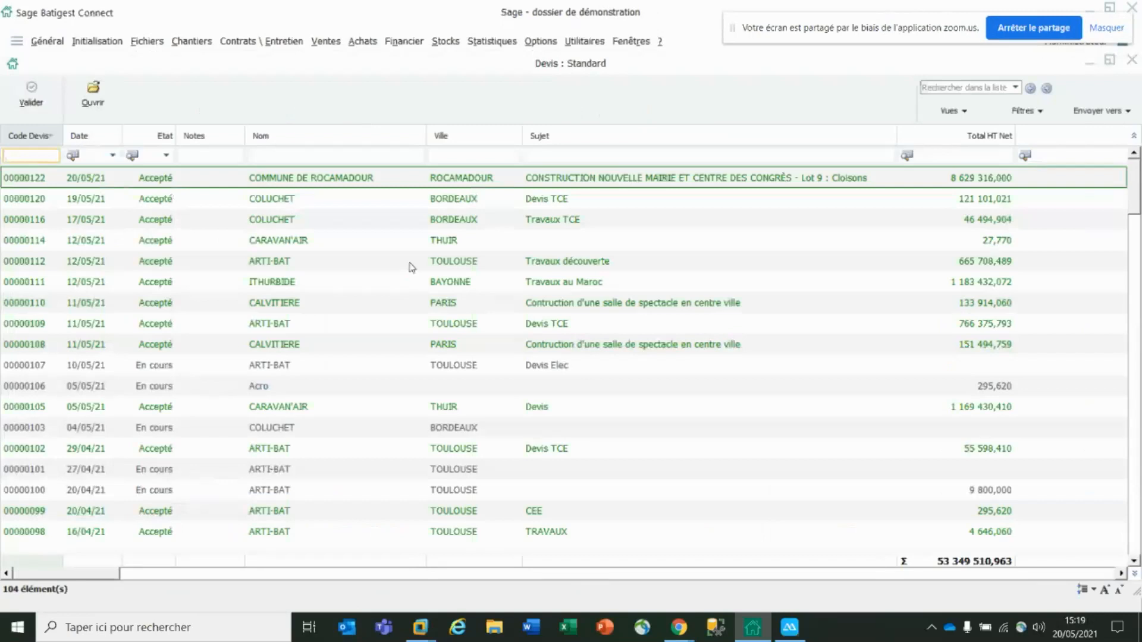
pyautogui.click(409, 262)
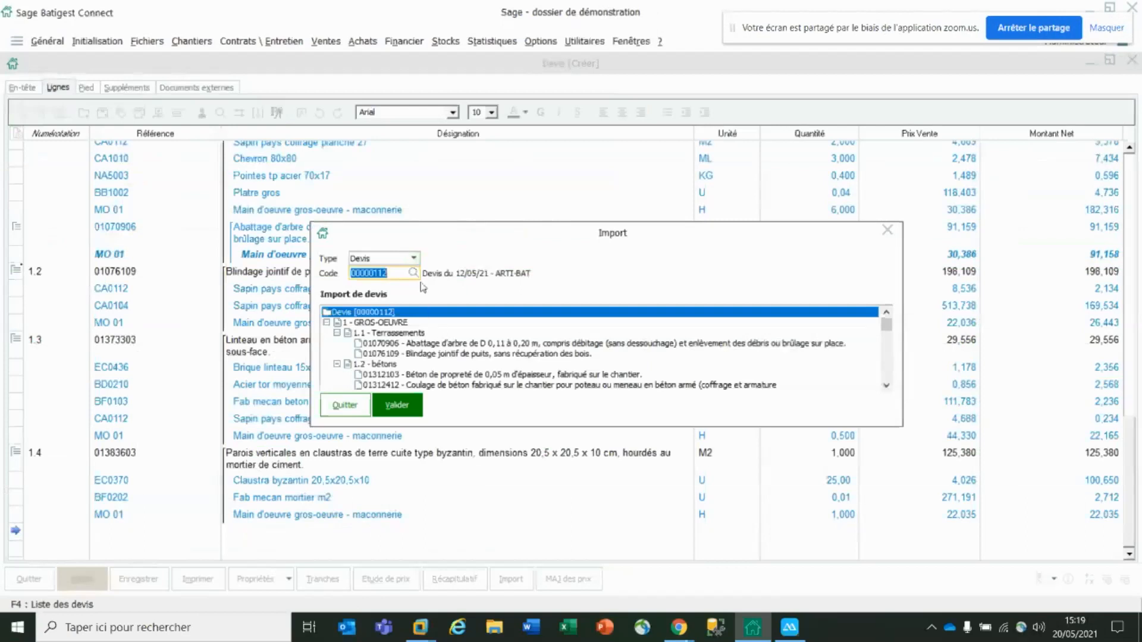
pyautogui.click(395, 323)
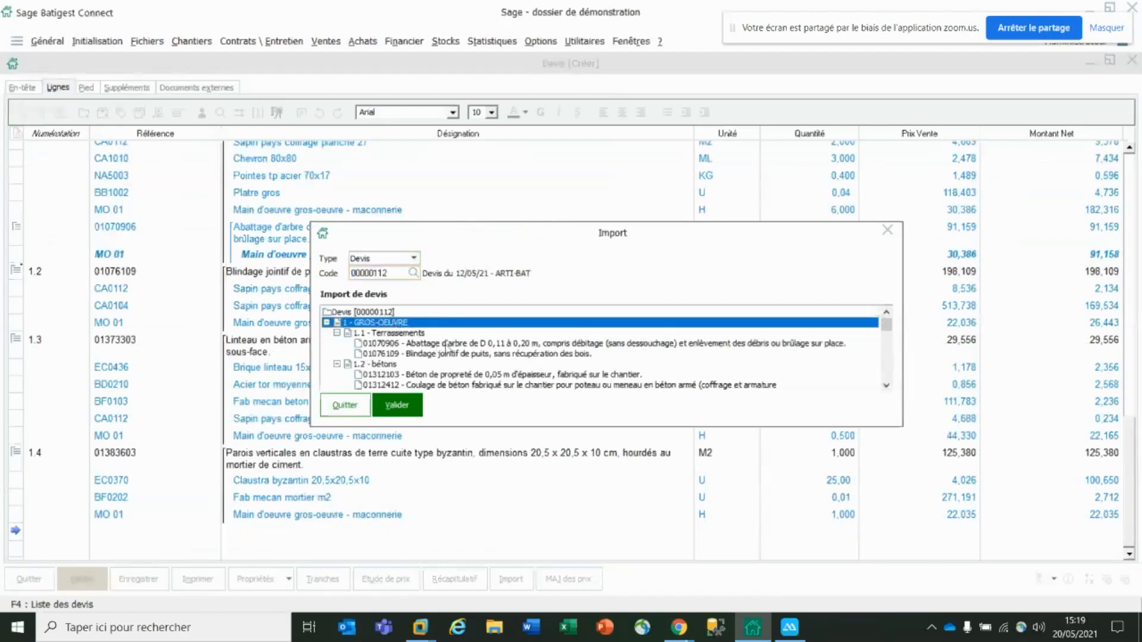
pyautogui.click(397, 405)
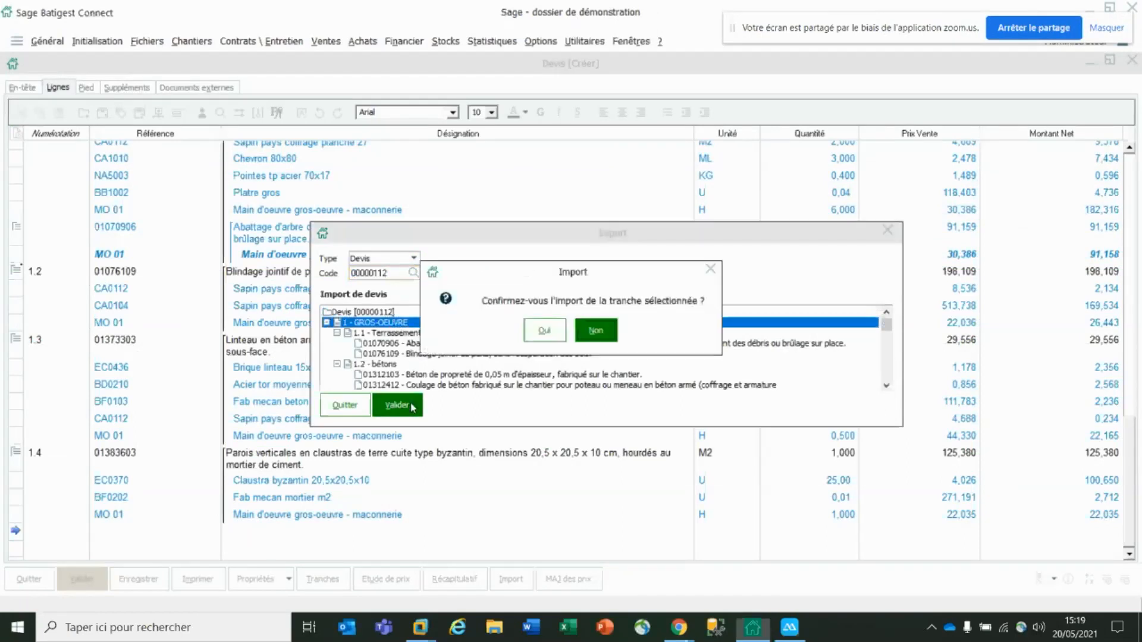
pyautogui.click(538, 335)
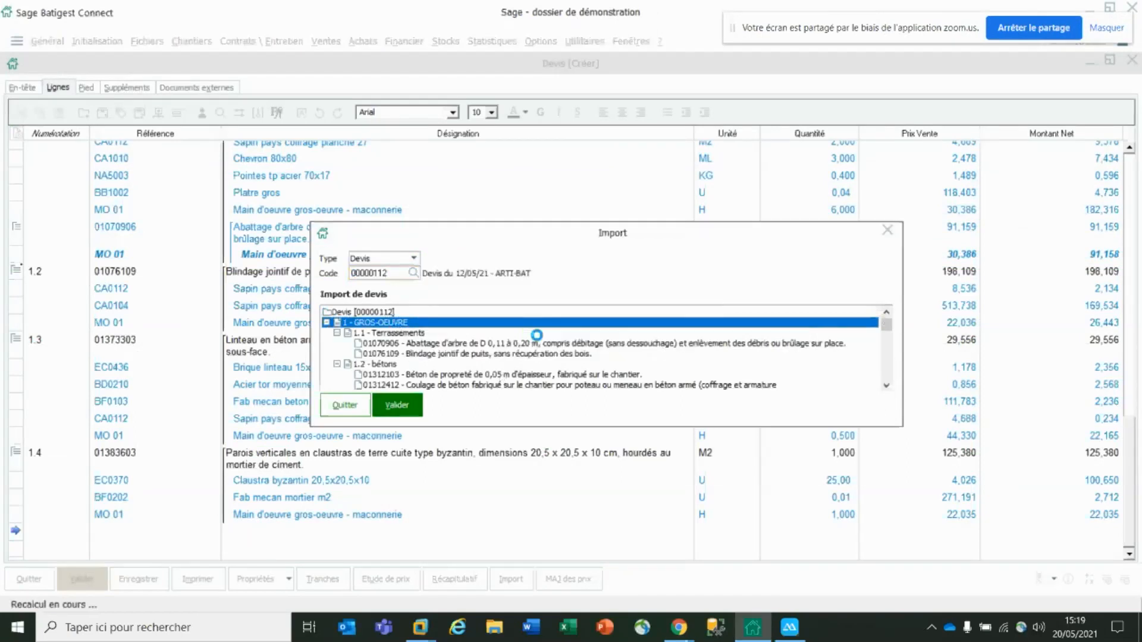
pyautogui.click(886, 234)
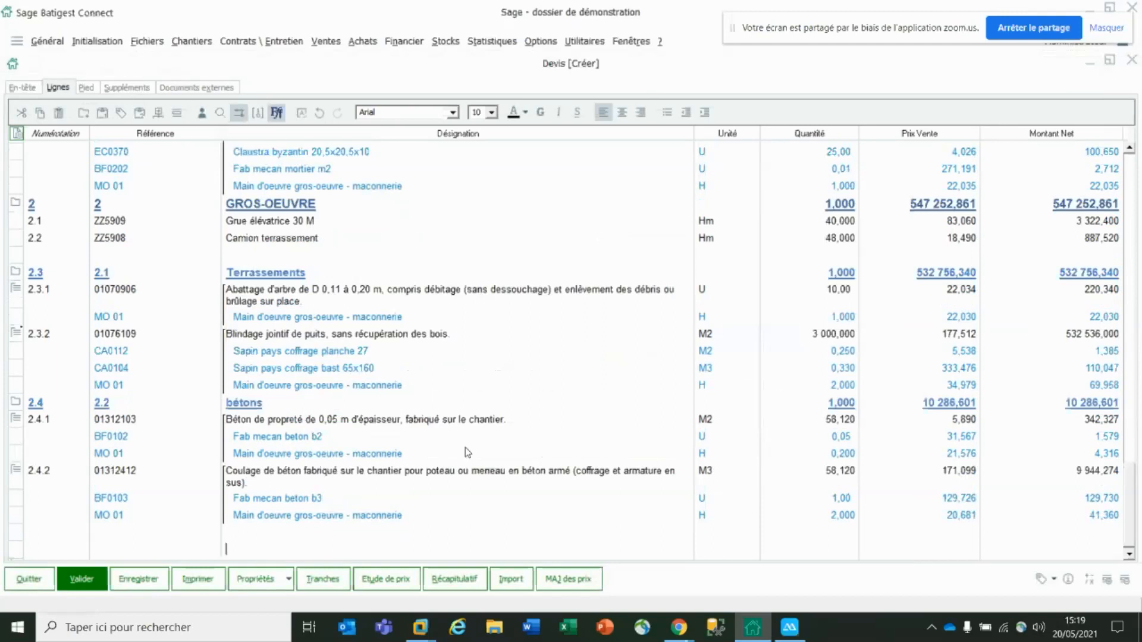
# Set the quantity of line 2.3.2, "Blindage jointif de puits", to 345 m².
pyautogui.click(841, 336)
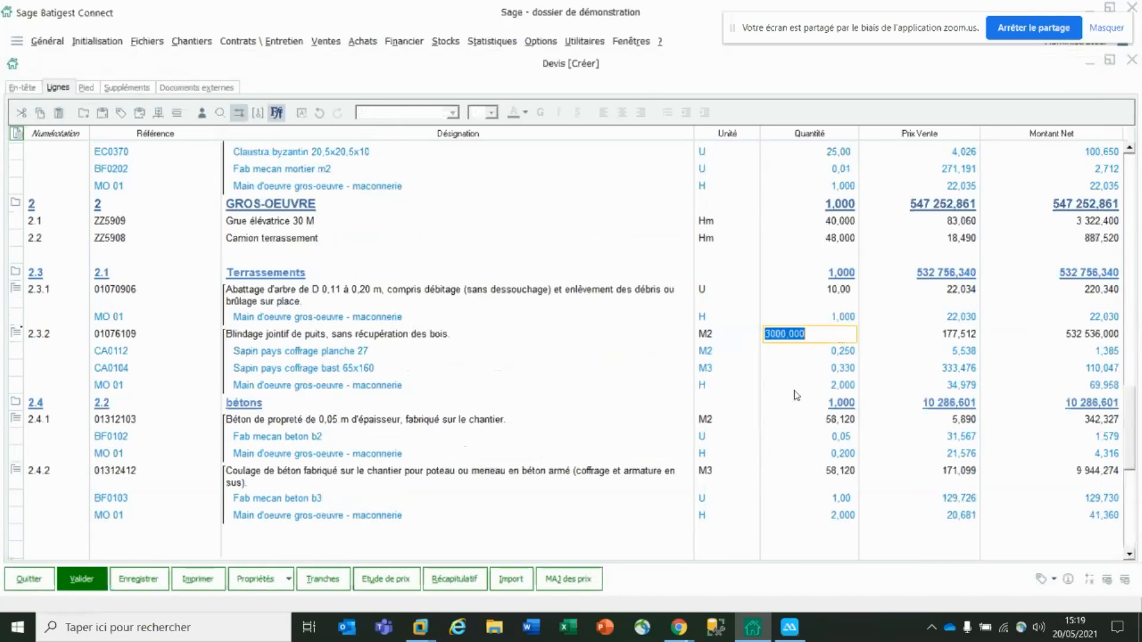
pyautogui.write('345')
pyautogui.press('Return')
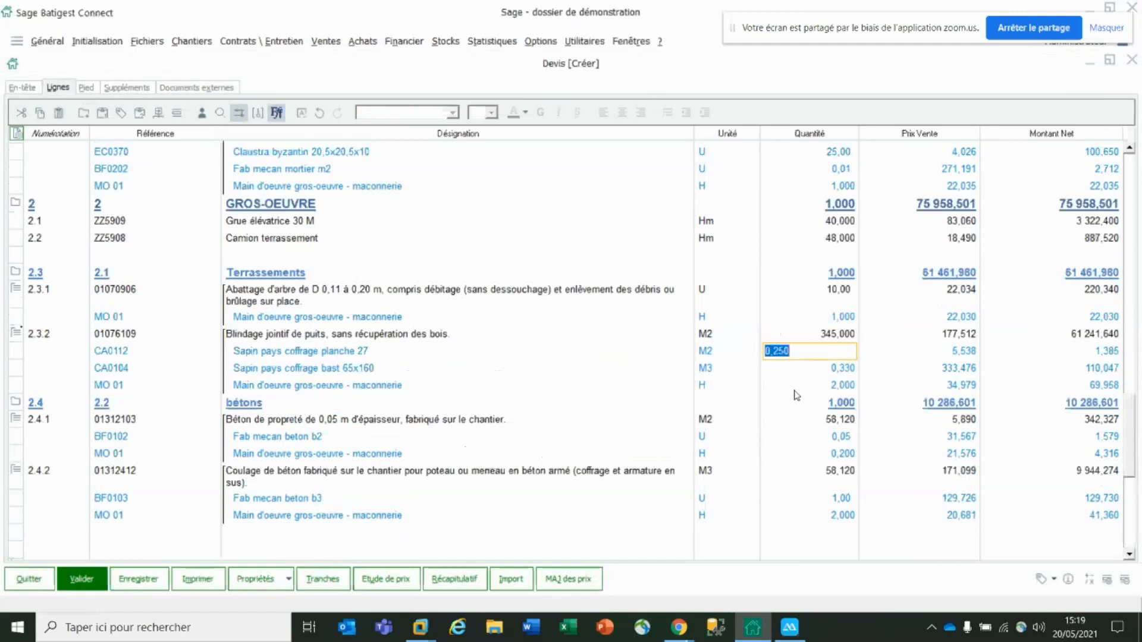
pyautogui.press('Return')
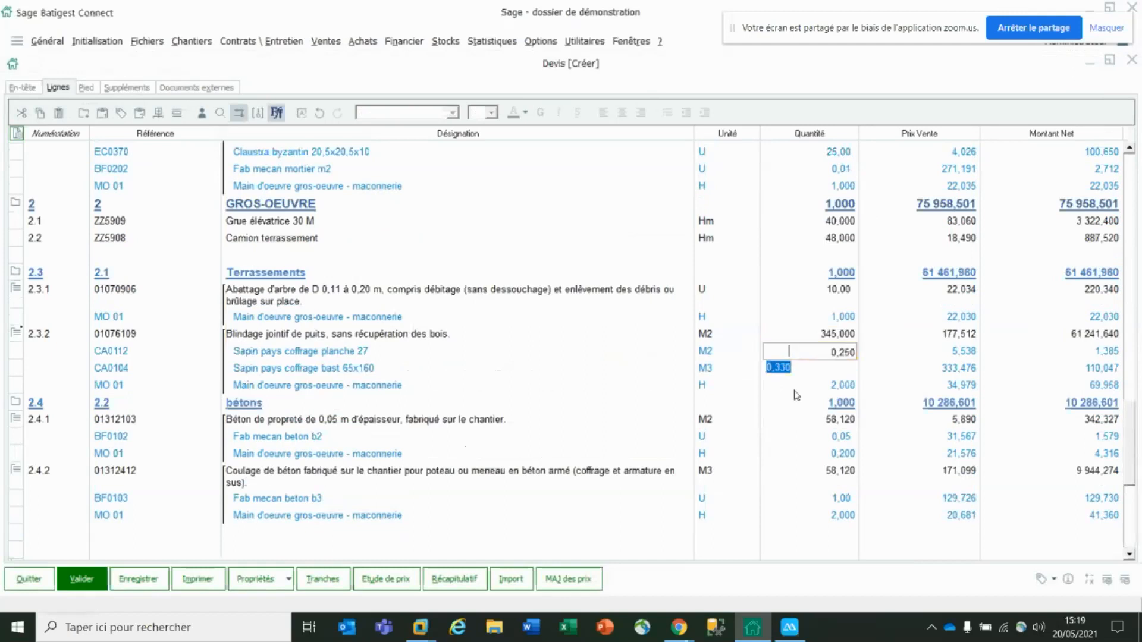
# Set the "Main d'oeuvre gros-oeuvre - maconnerie" quantity under line 2.3.2 to 3 hours.
pyautogui.press('Return')
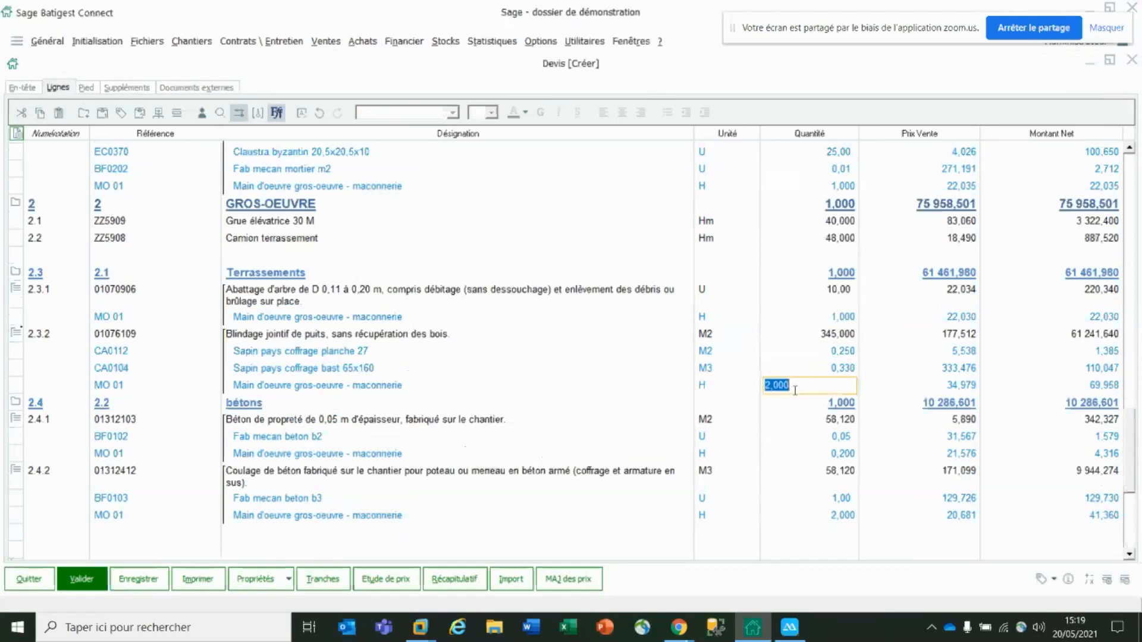
pyautogui.write('3')
pyautogui.press('Up')
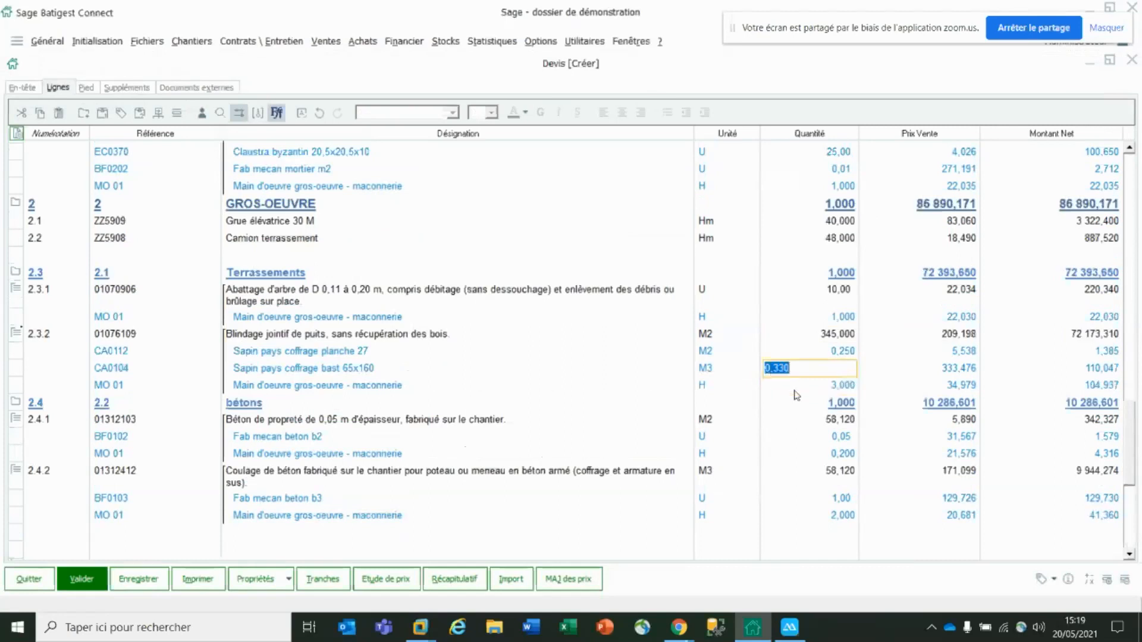
pyautogui.press('Up')
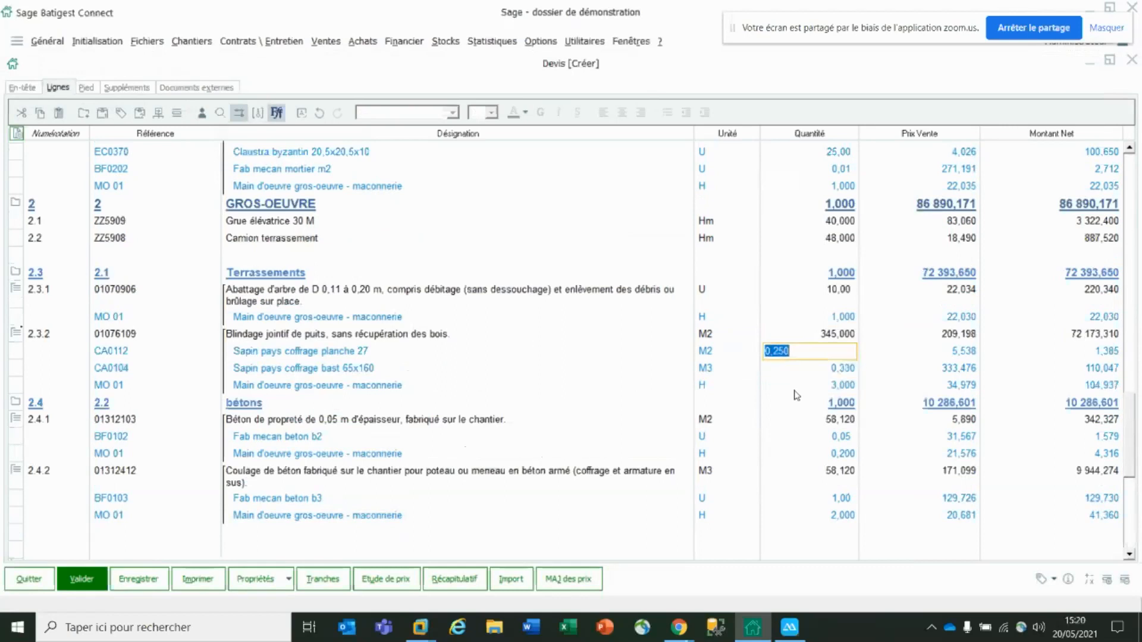
pyautogui.press('Up')
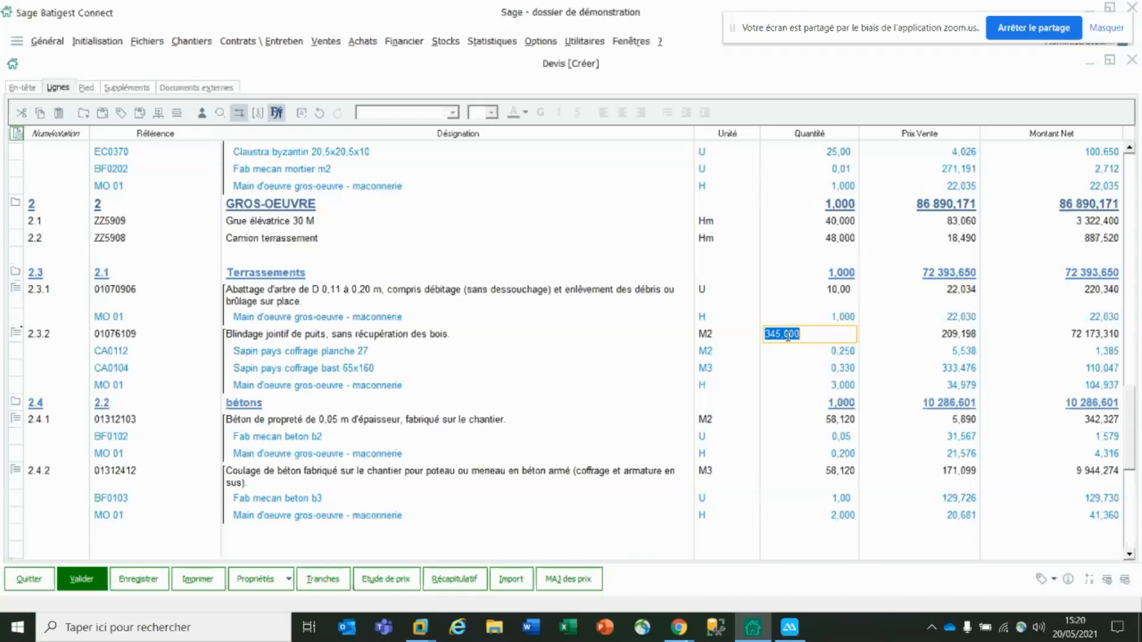
# View the declared variables in the takeoff of line 2.3.2 and load the standard takeoff "Traitement de surface".
pyautogui.doubleClick(787, 334)
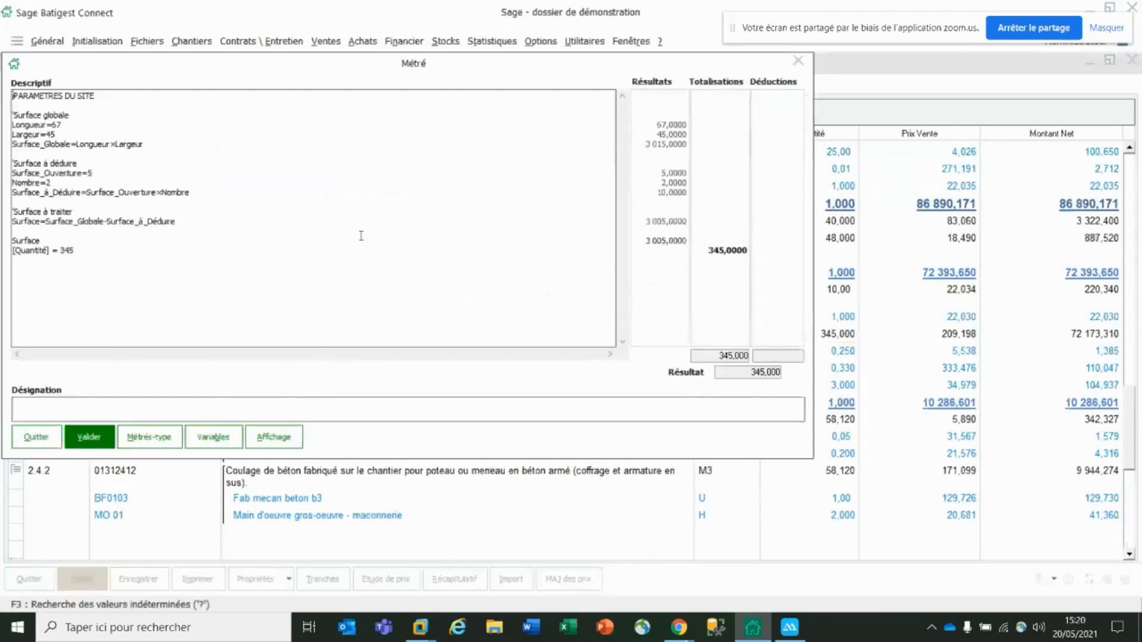
pyautogui.click(216, 440)
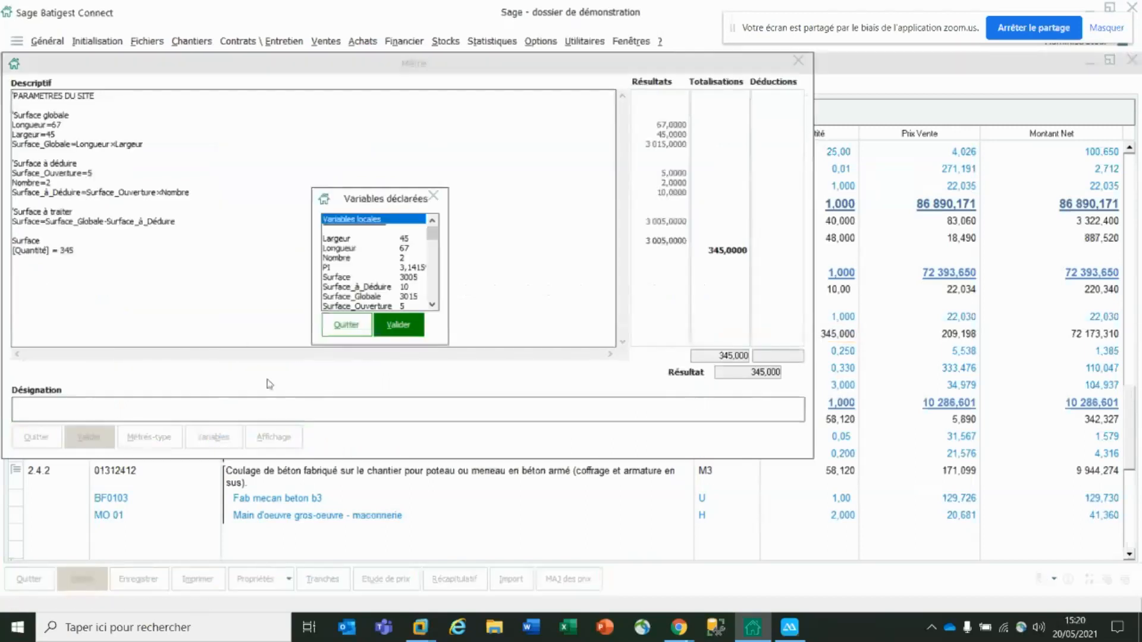
pyautogui.click(354, 326)
pyautogui.click(158, 438)
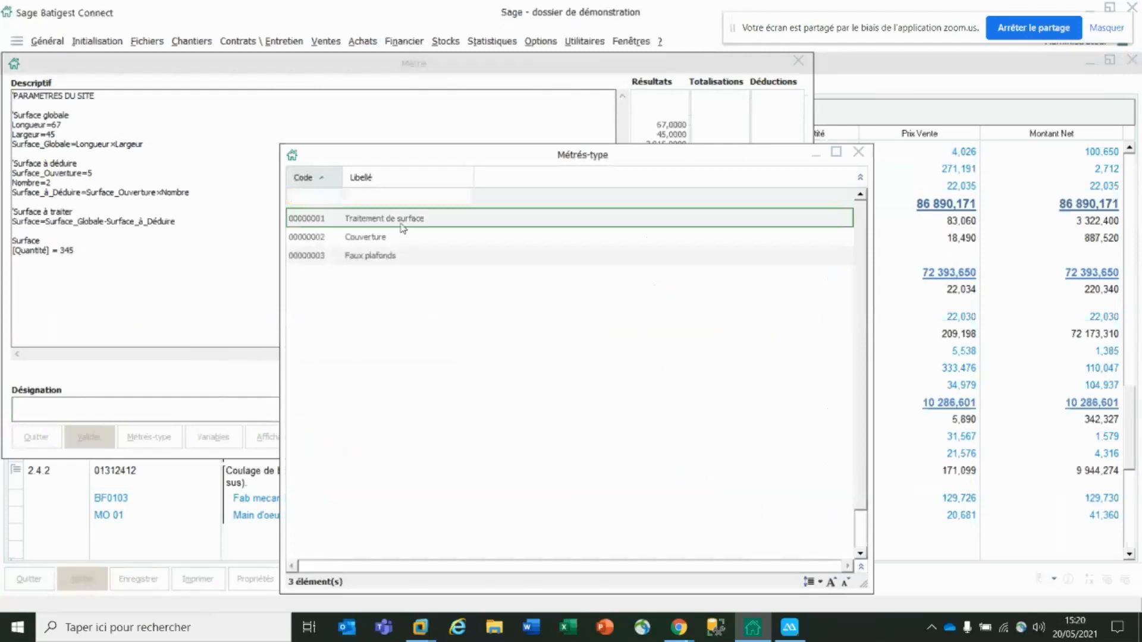
pyautogui.doubleClick(402, 223)
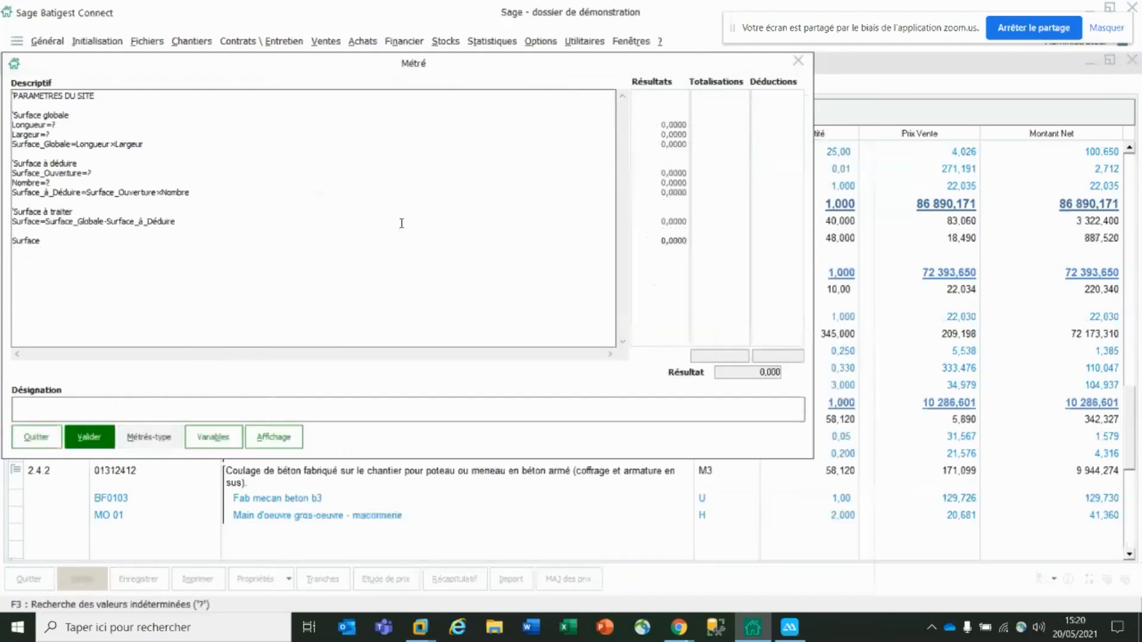
# Fill in the takeoff with Longueur 56, Largeur 78, Surface_Ouverture 5 and Nombre 3, and apply it to line 2.3.2.
pyautogui.click(61, 132)
pyautogui.click(73, 113)
pyautogui.press('F3')
pyautogui.write('56')
pyautogui.press('F3')
pyautogui.write('78')
pyautogui.press('F3')
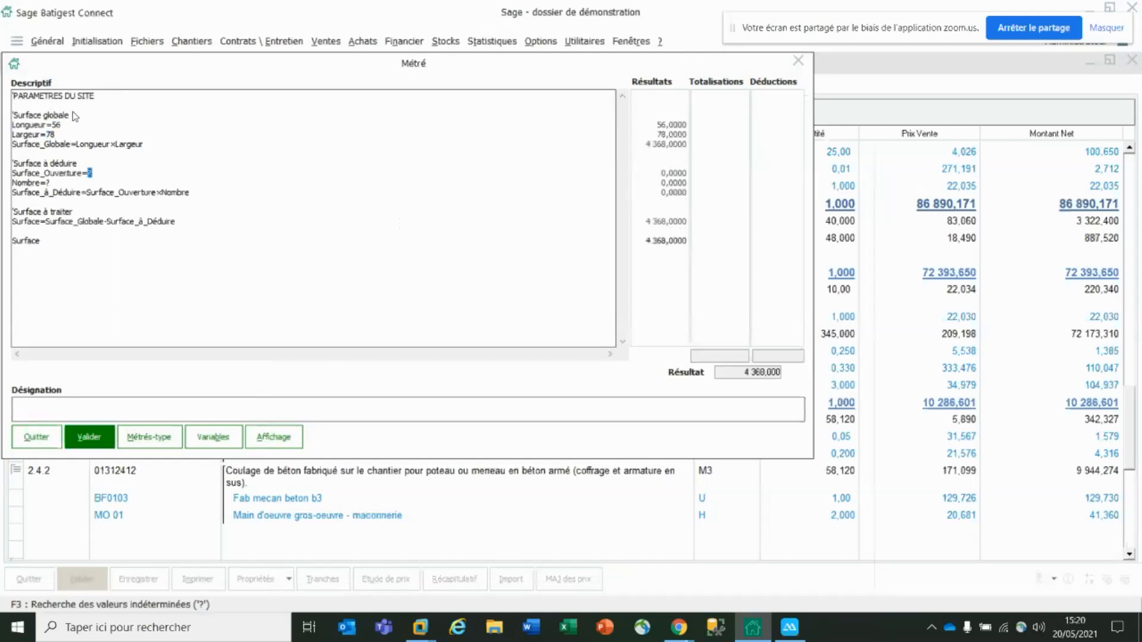
pyautogui.write('5')
pyautogui.press('F3')
pyautogui.write('3')
pyautogui.press('Down')
pyautogui.click(90, 439)
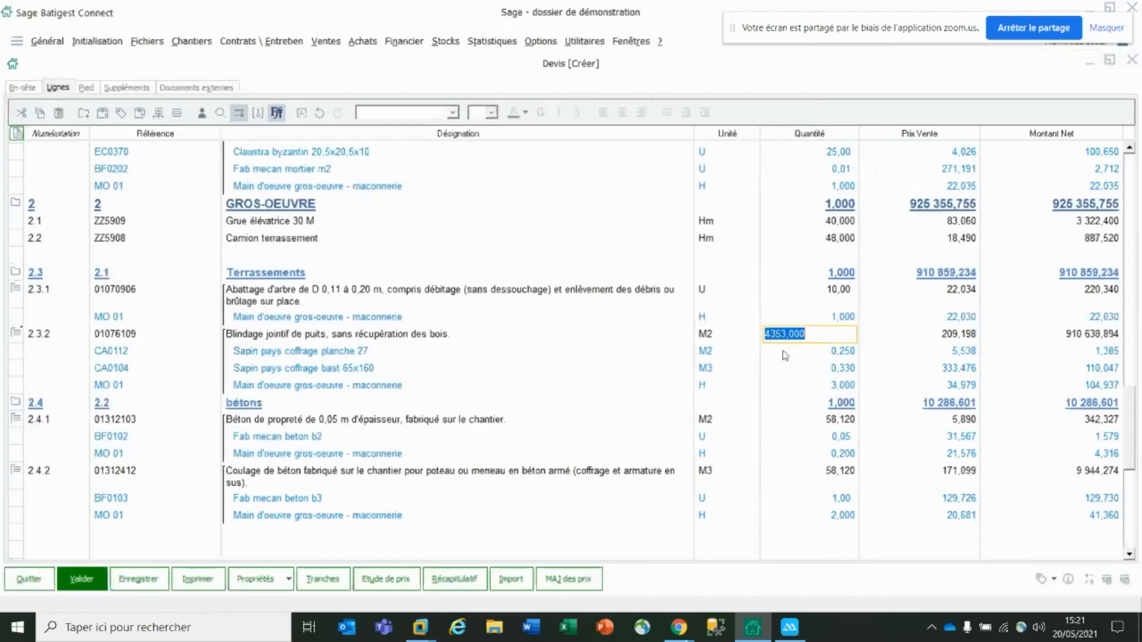
# Override the quantity of line 2.3.2 with 4400 m² and check how its takeoff records the change.
pyautogui.write('4400')
pyautogui.press('Return')
pyautogui.press('Up')
pyautogui.press('F4')
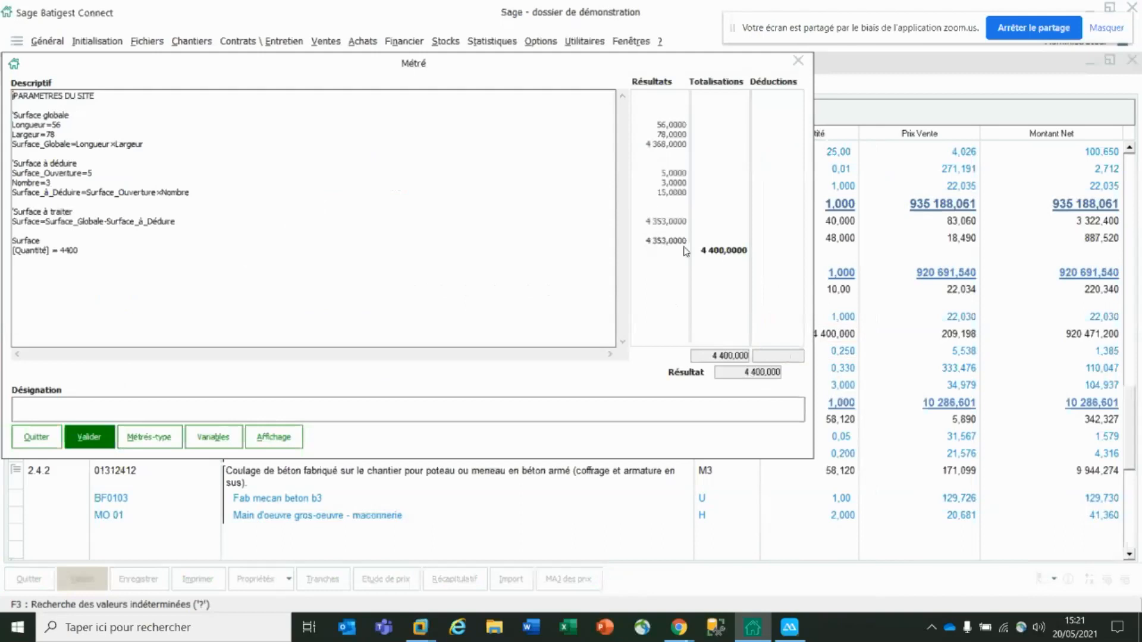
pyautogui.press('ctrl')
pyautogui.press('ctrl')
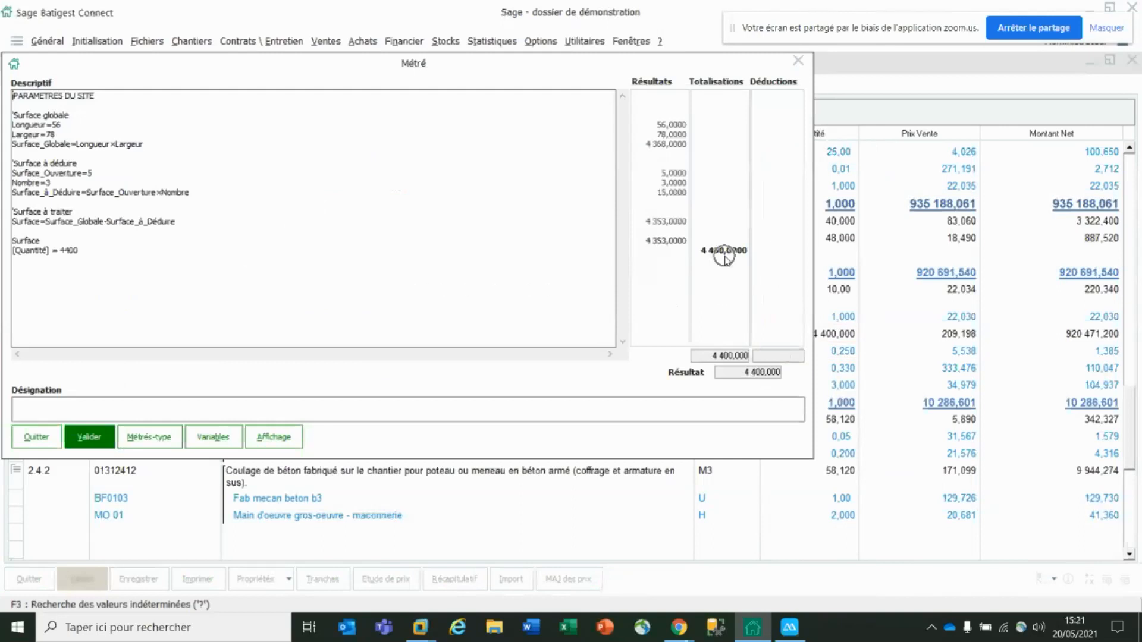
pyautogui.click(89, 438)
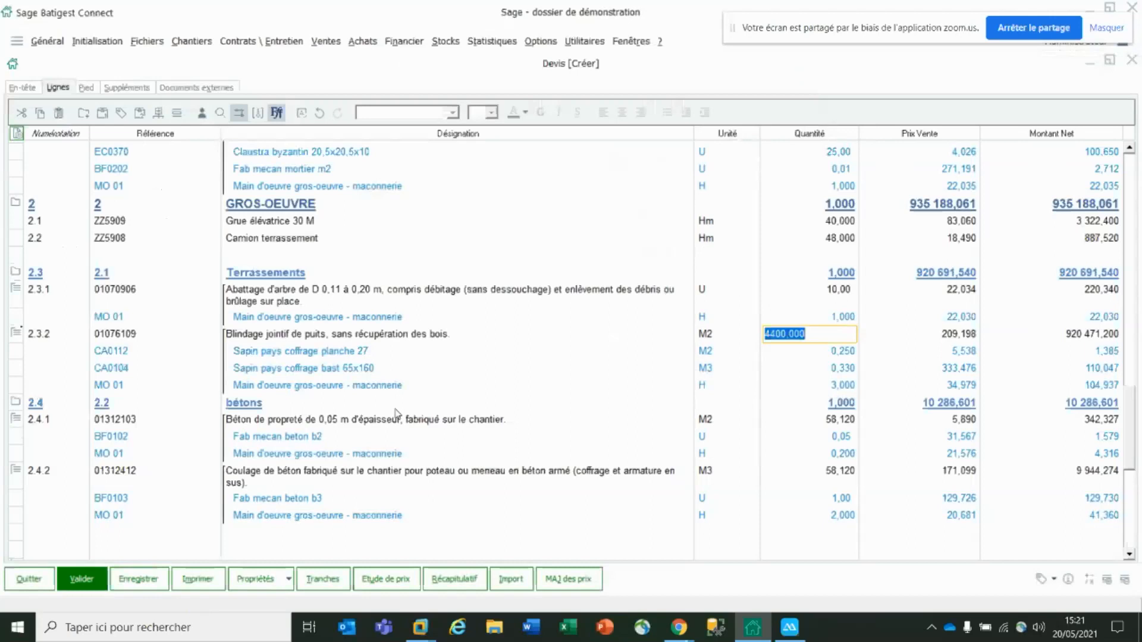
# Change the quote lines' column layout to "3 - Coefs".
pyautogui.rightClick(812, 141)
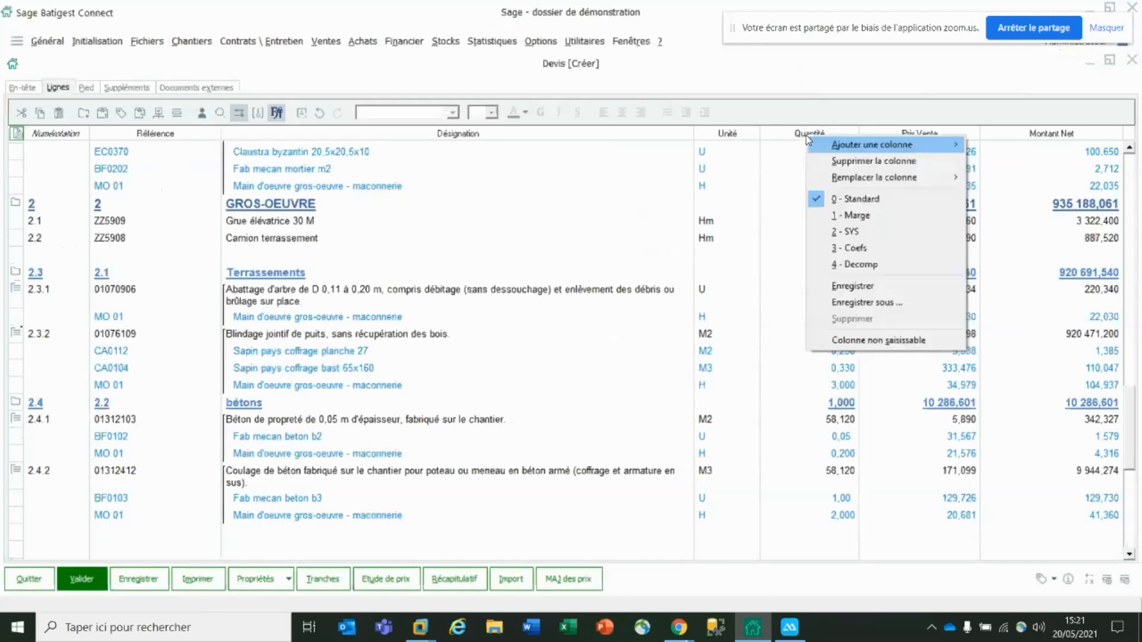
pyautogui.moveTo(843, 147)
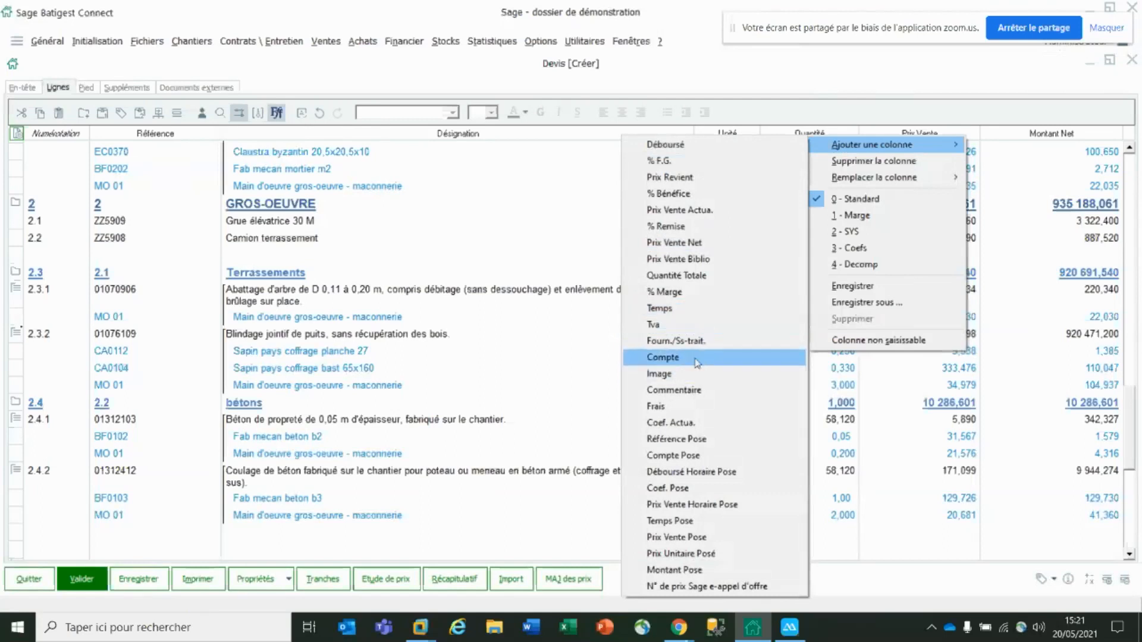
pyautogui.click(879, 250)
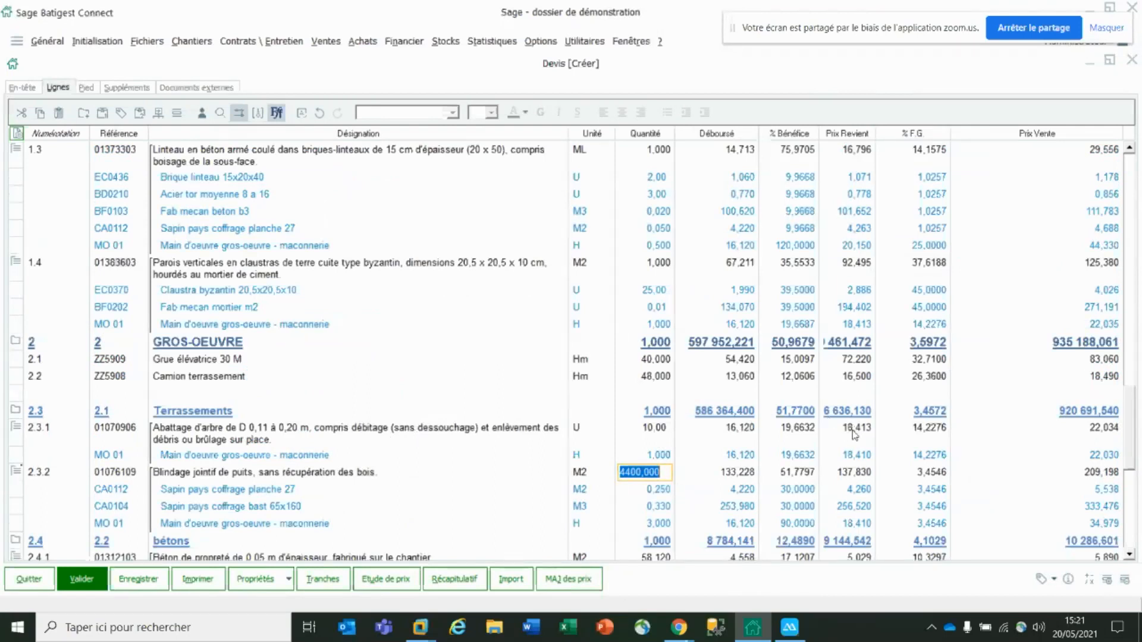
# Set the profit percentage to 20 on line 2.3.1 and to 30 on line 2.3.2.
pyautogui.click(798, 428)
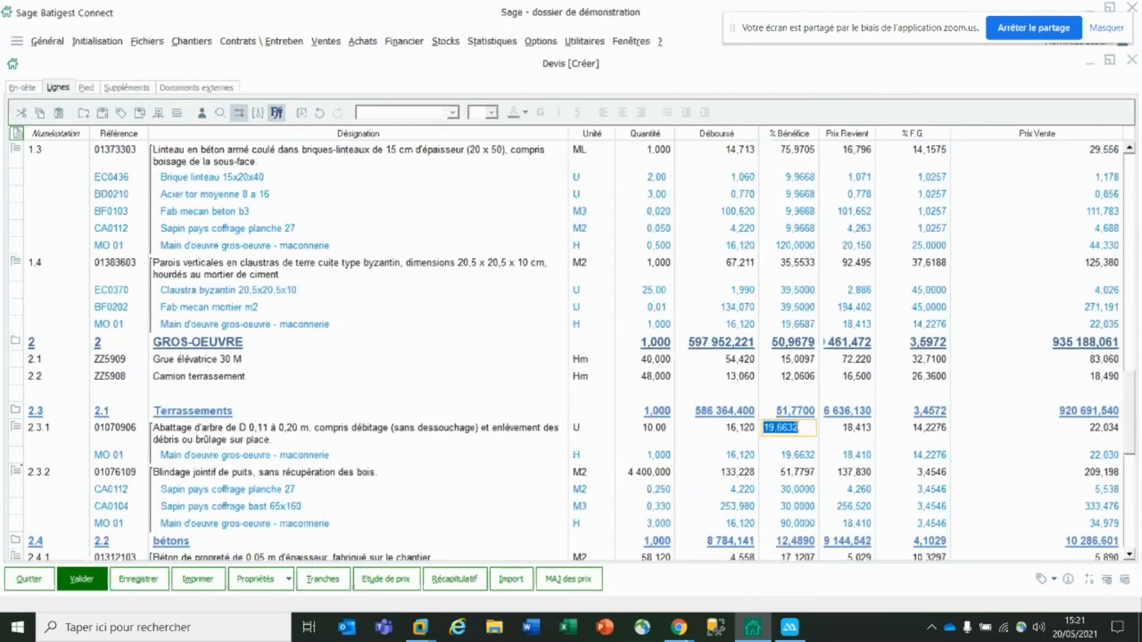
pyautogui.write('20')
pyautogui.press('Return')
pyautogui.click(800, 473)
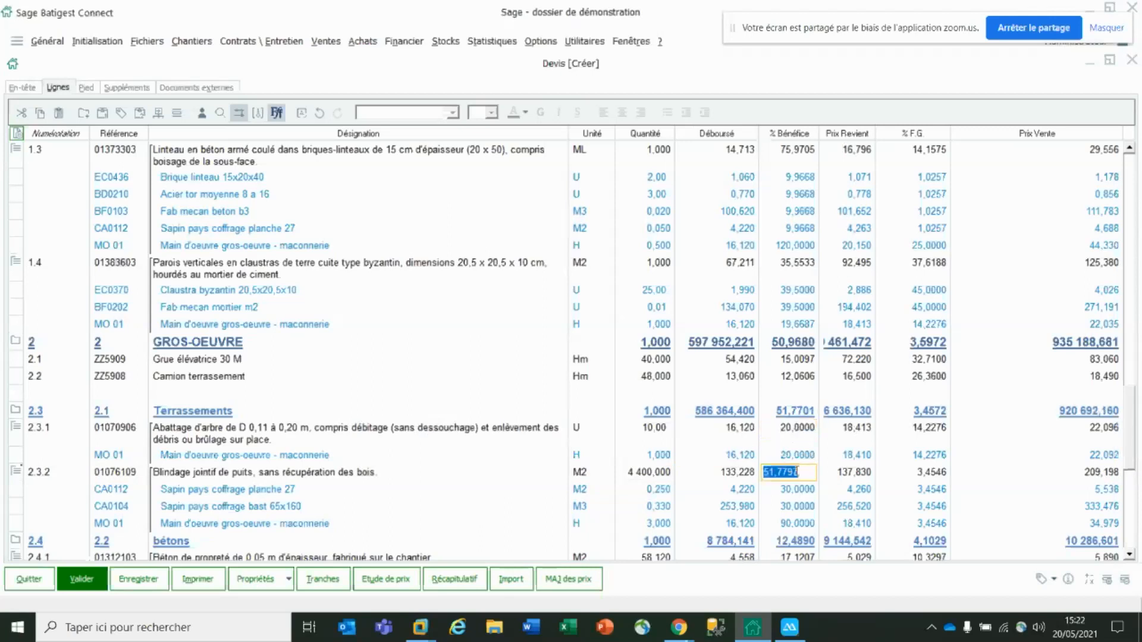
pyautogui.write('30')
pyautogui.press('Return')
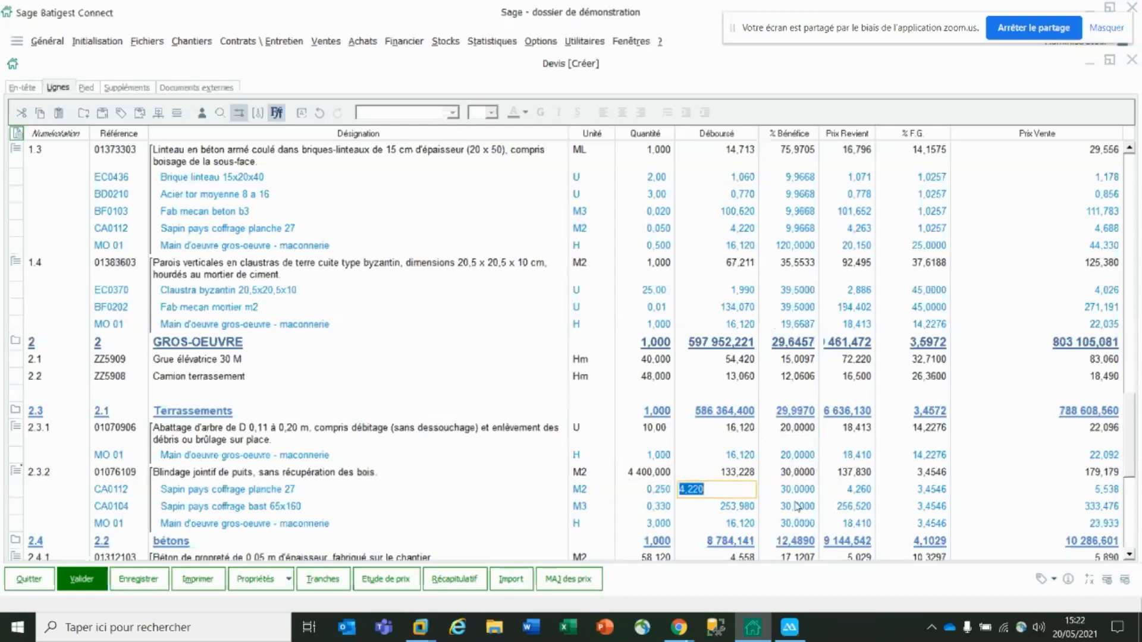
# Examine the price properties of line 2.3.2, including the detailed breakdown by supplies and labour.
pyautogui.click(800, 471)
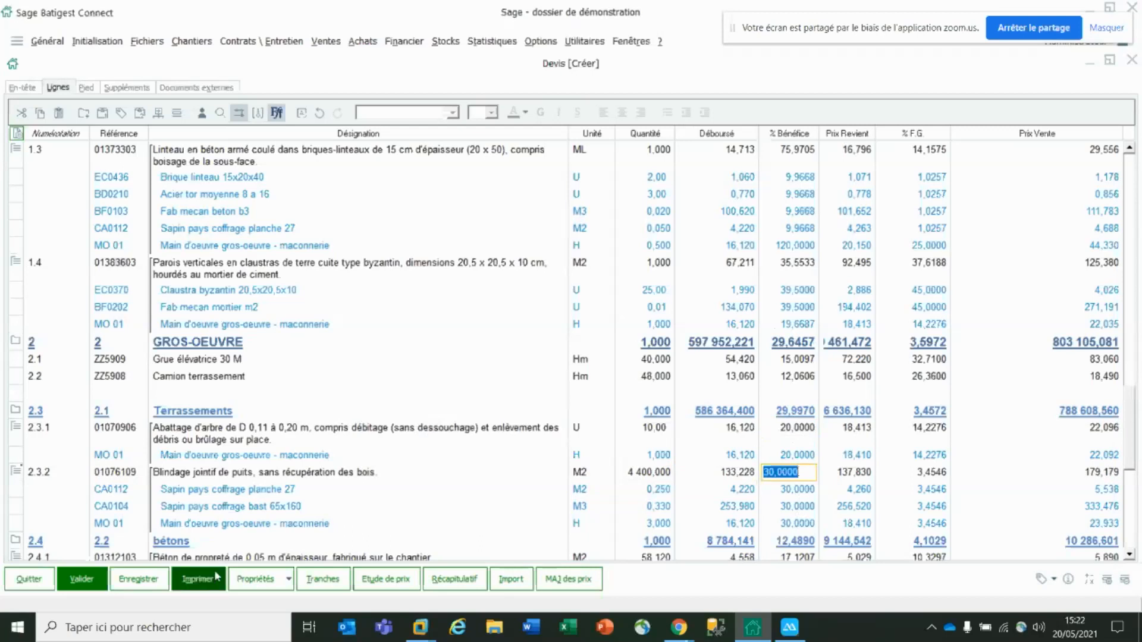
pyautogui.click(290, 580)
pyautogui.click(290, 581)
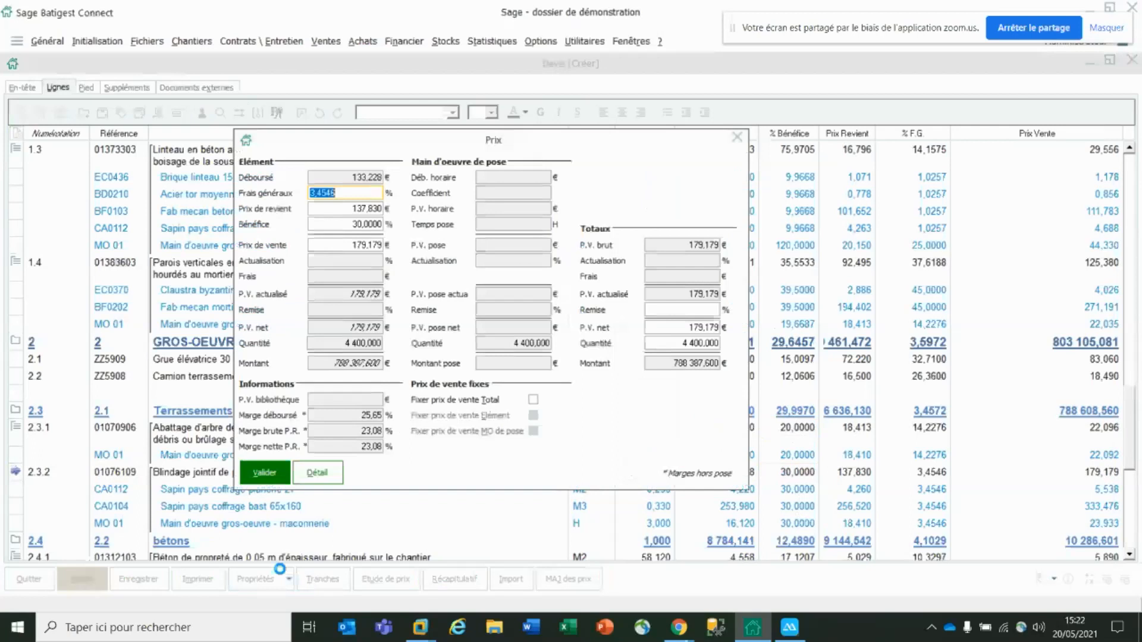
pyautogui.click(330, 473)
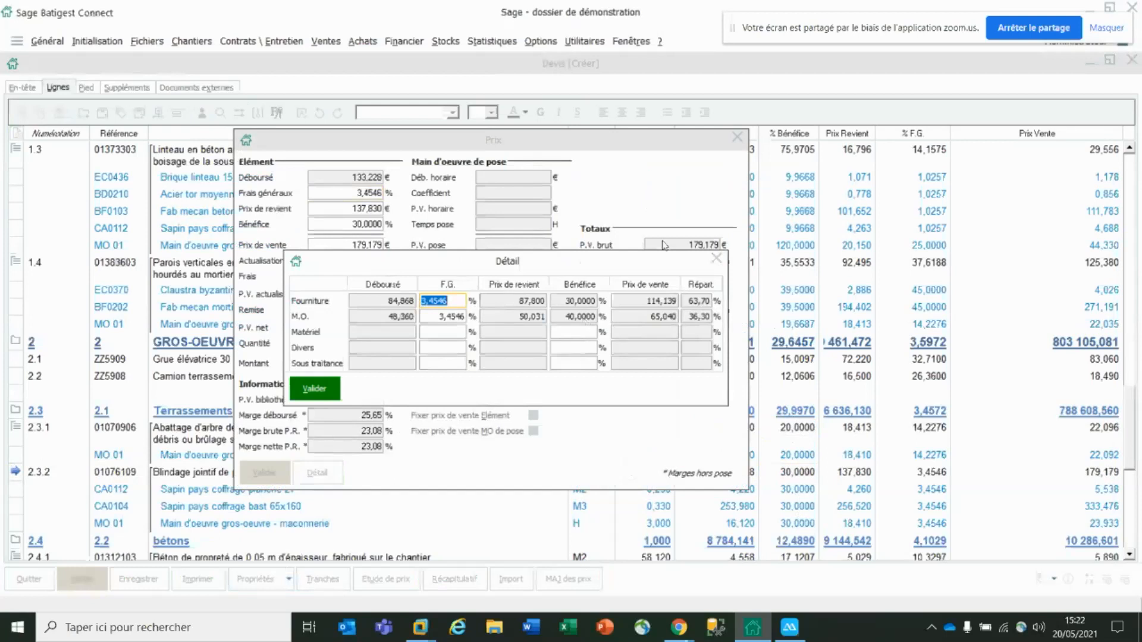
pyautogui.click(736, 139)
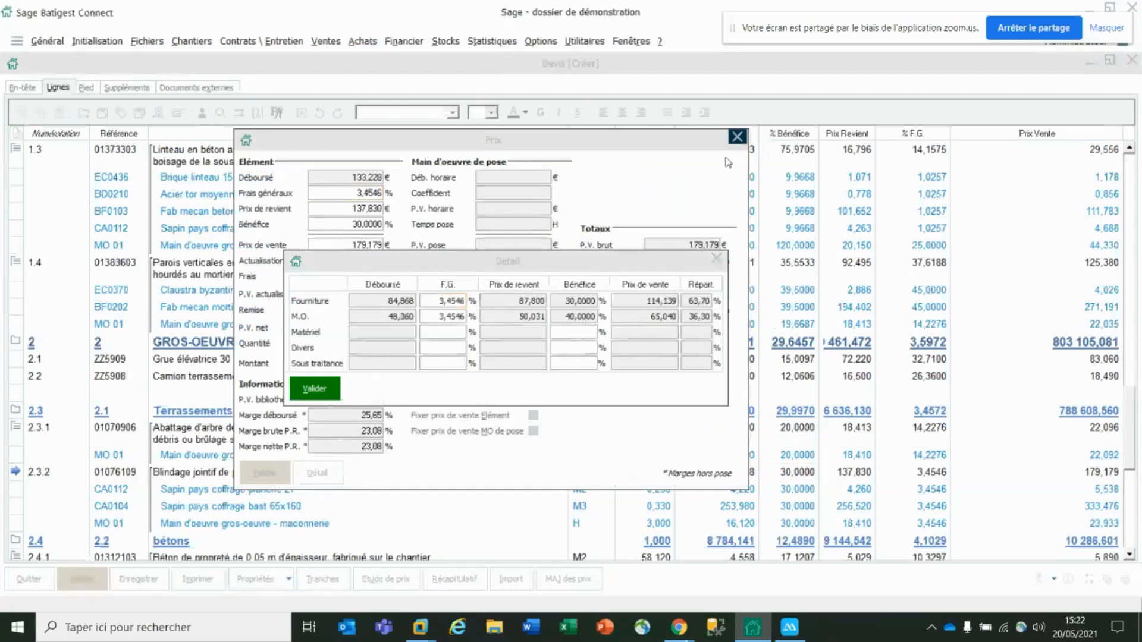
pyautogui.click(716, 259)
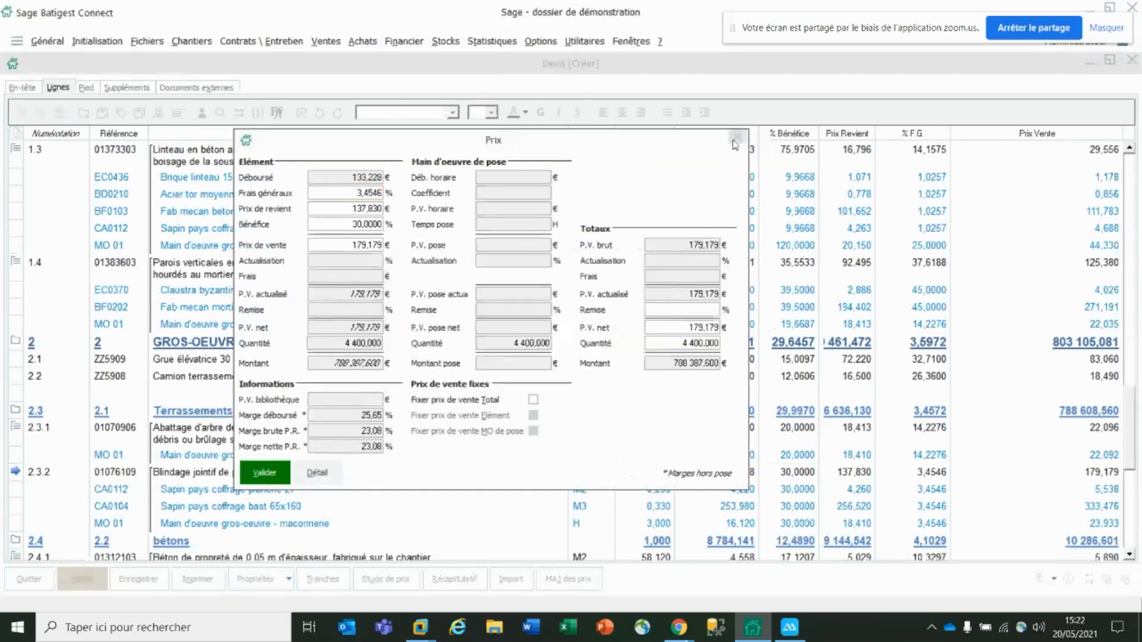
pyautogui.click(736, 140)
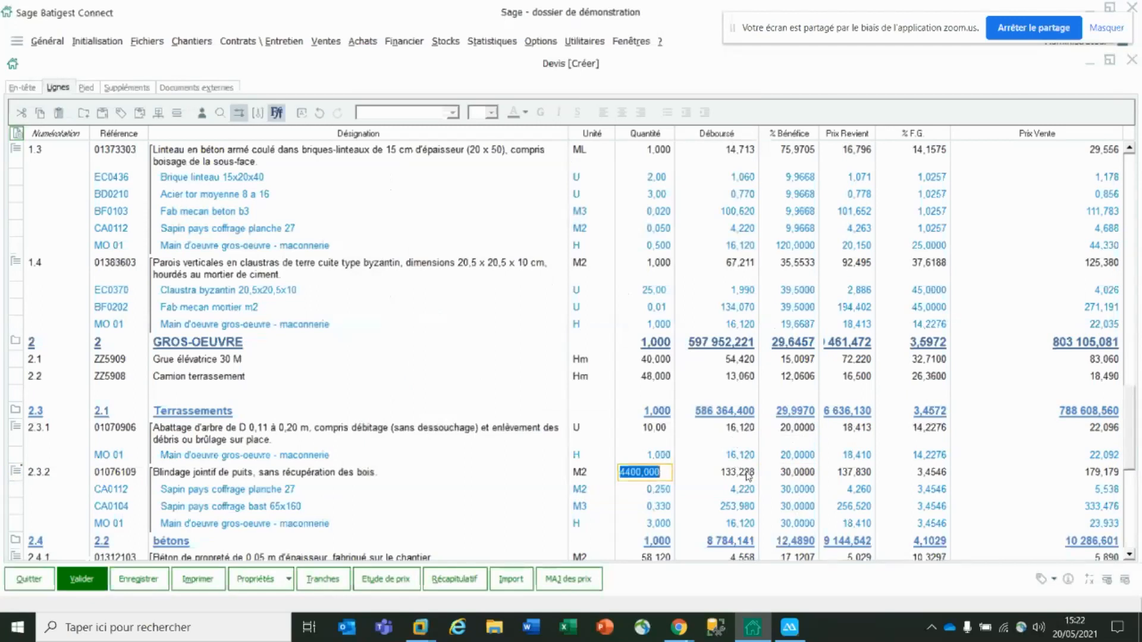
pyautogui.press('Tab')
pyautogui.press('Tab')
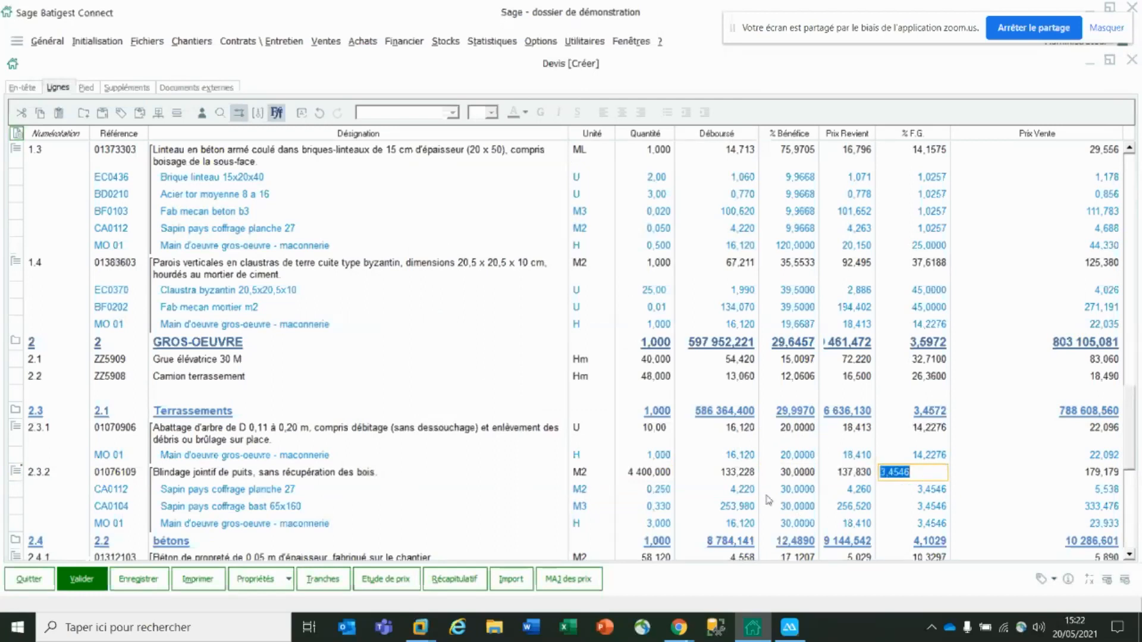
# In the quote's price study, exclude labour (M.O.) and apply a 30% profit to the remaining elements.
pyautogui.scroll(-10, 767, 489)
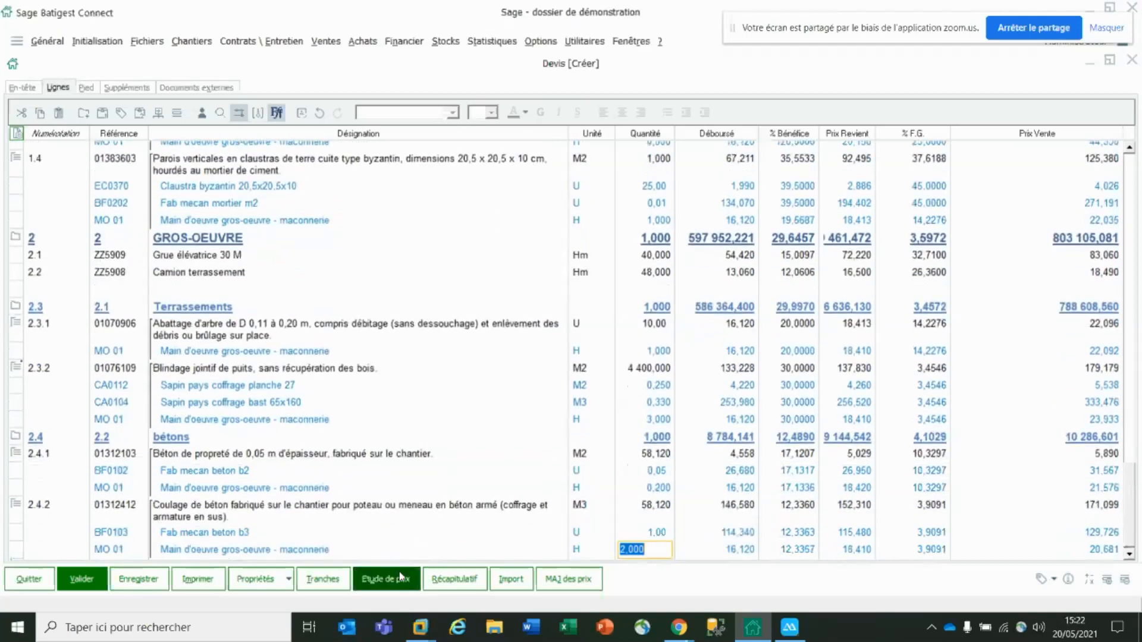
pyautogui.click(400, 576)
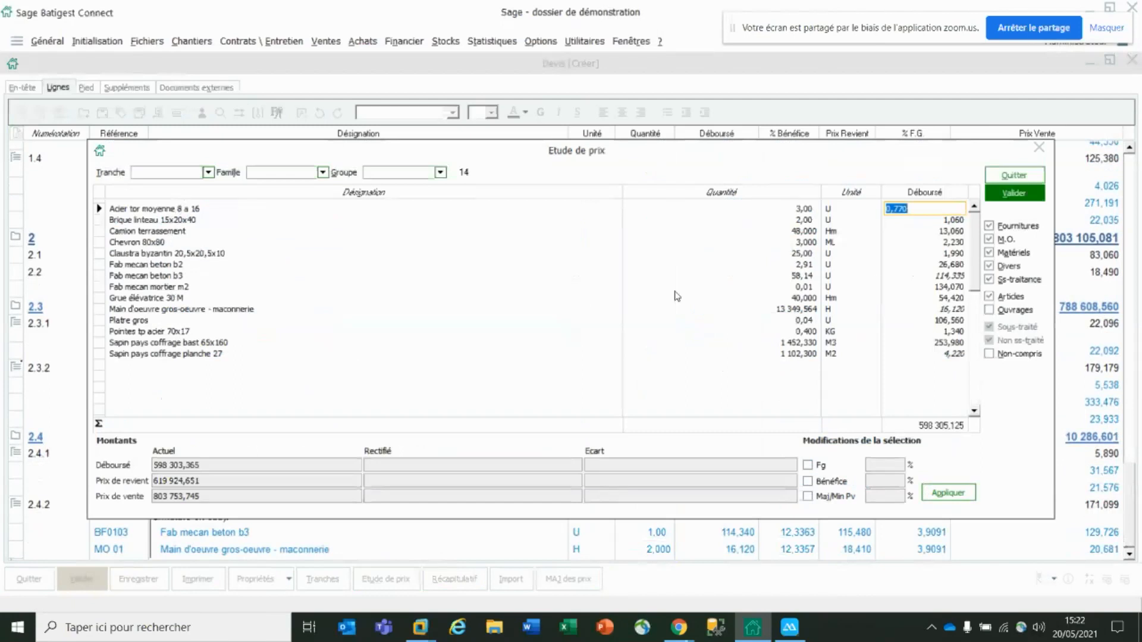
pyautogui.click(989, 240)
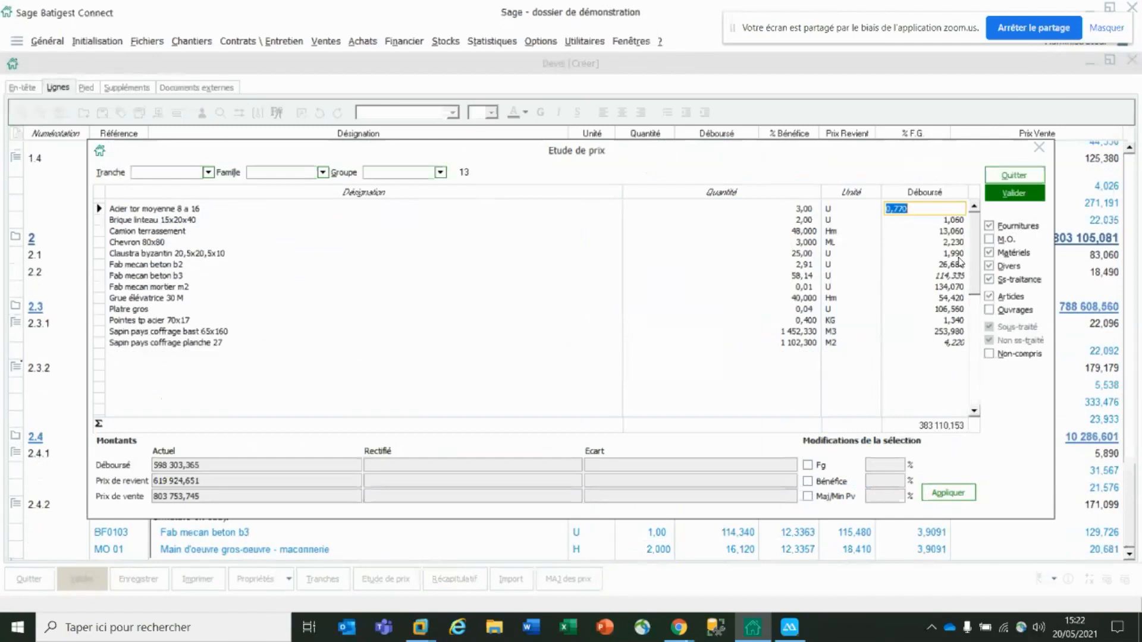
pyautogui.click(808, 481)
pyautogui.click(885, 481)
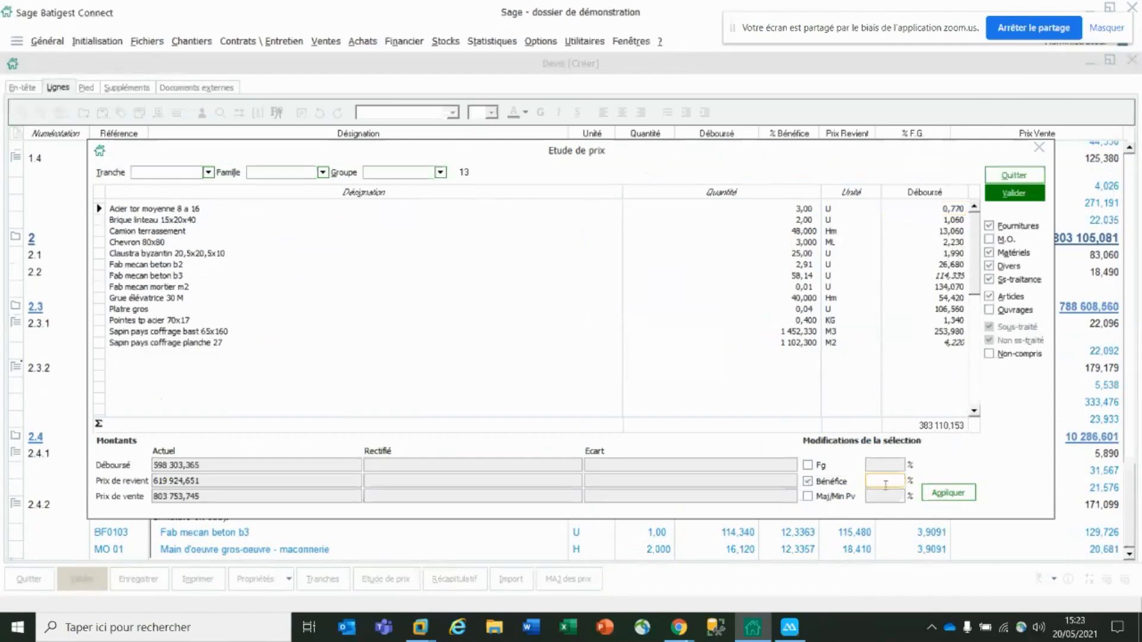
pyautogui.click(943, 493)
pyautogui.write('30')
pyautogui.click(945, 494)
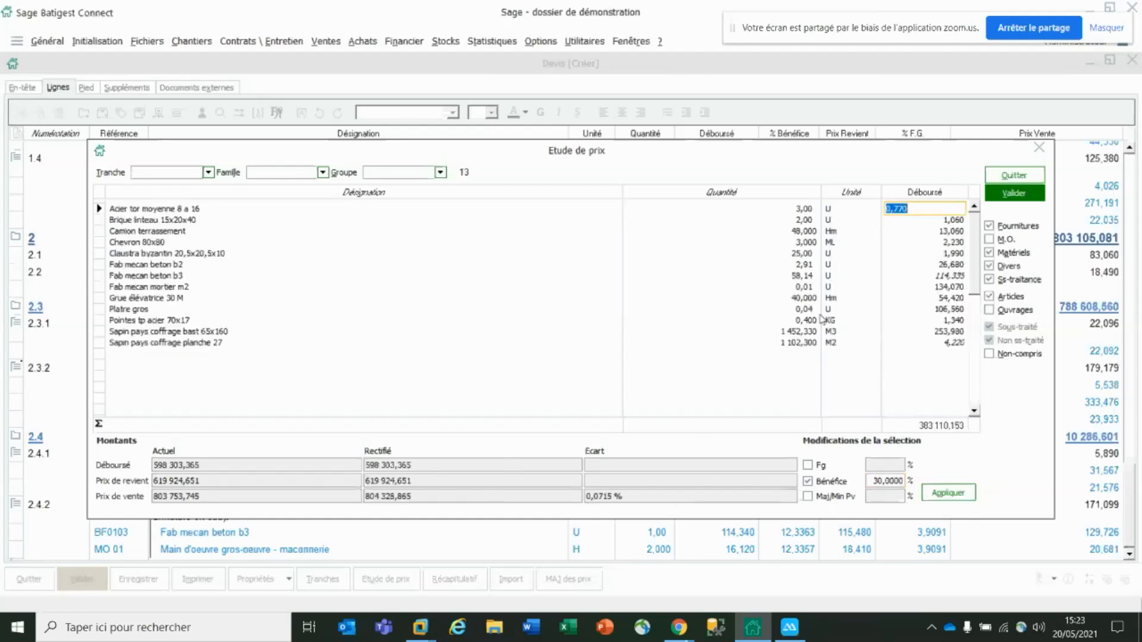
pyautogui.click(1019, 194)
# In the quote's Récapitulatif, set the profit to 50% for M.O. and 20% for Matériel.
pyautogui.click(459, 579)
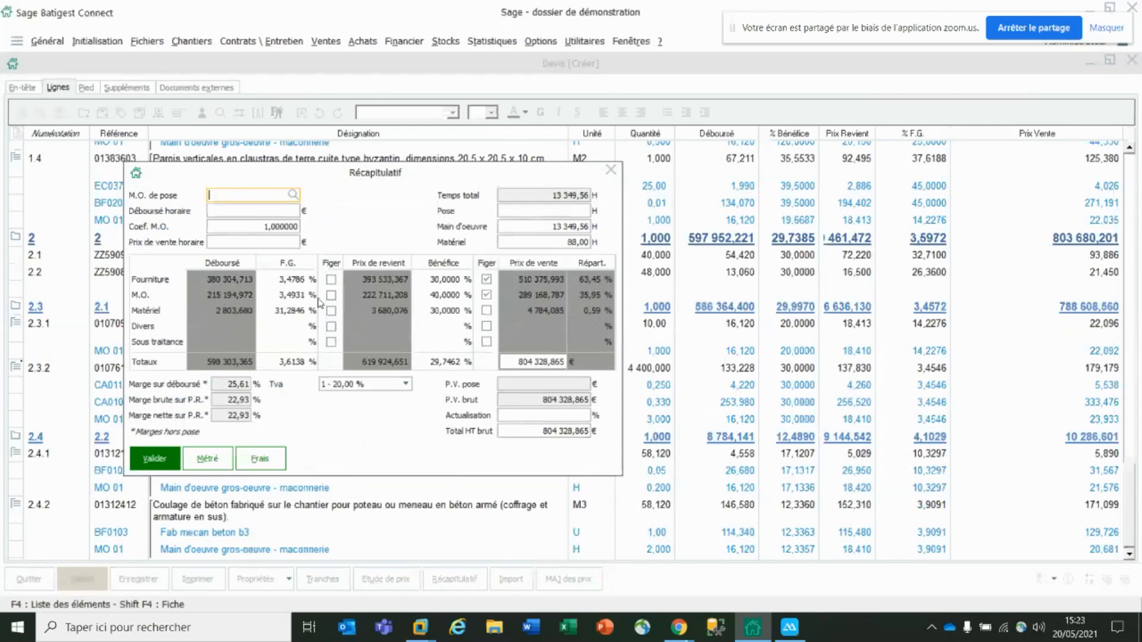
pyautogui.click(453, 296)
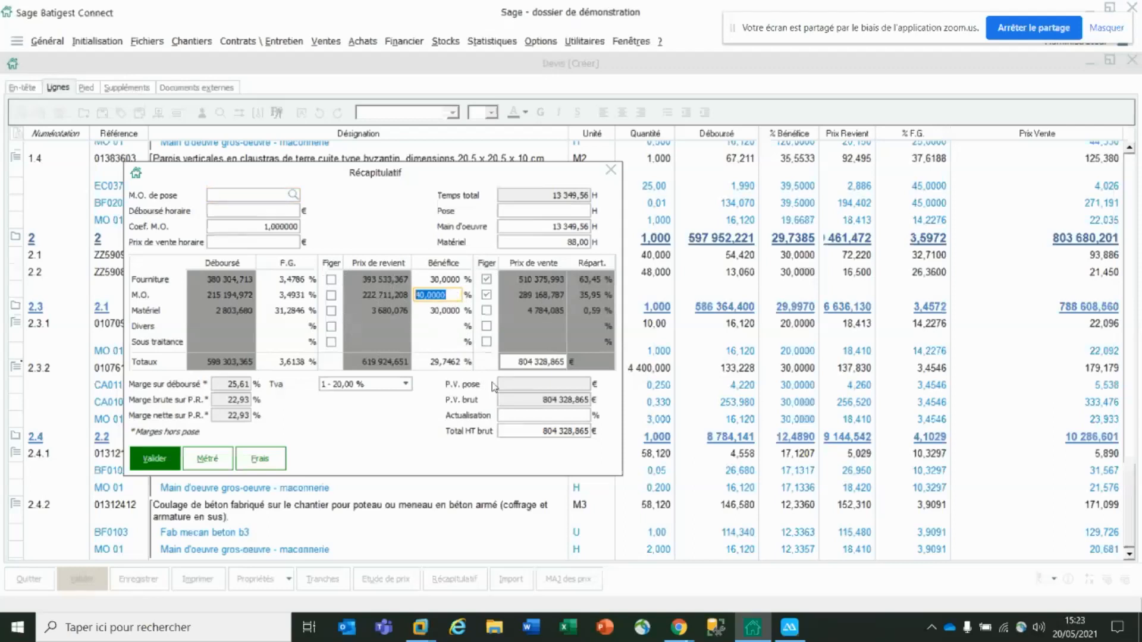
pyautogui.write('50')
pyautogui.press('Tab')
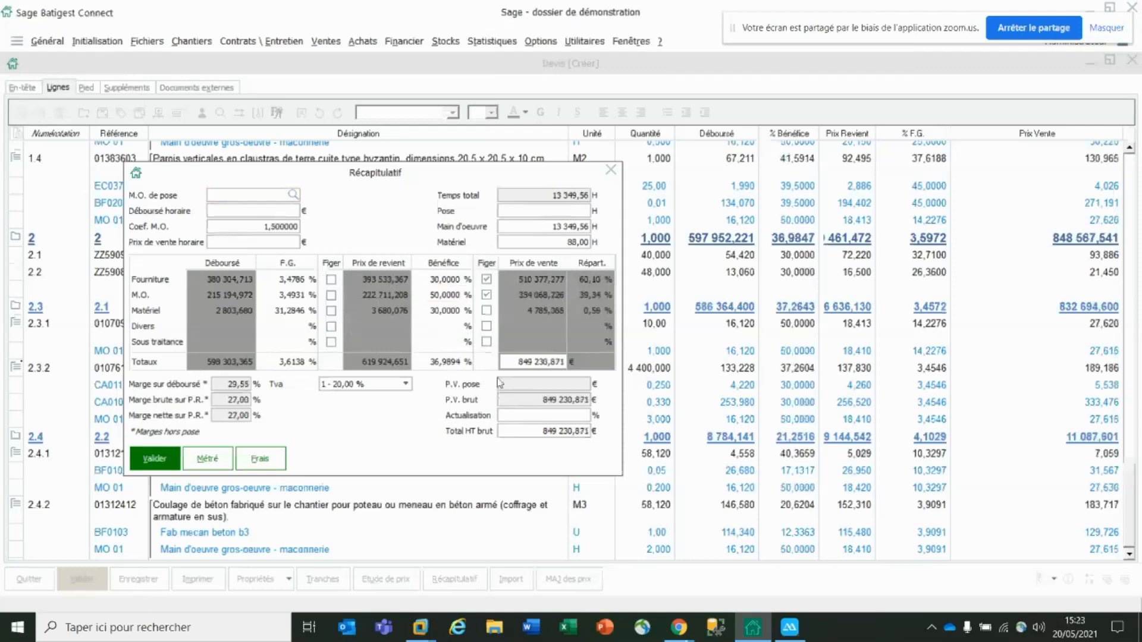
pyautogui.click(423, 310)
pyautogui.write('20')
pyautogui.press('Tab')
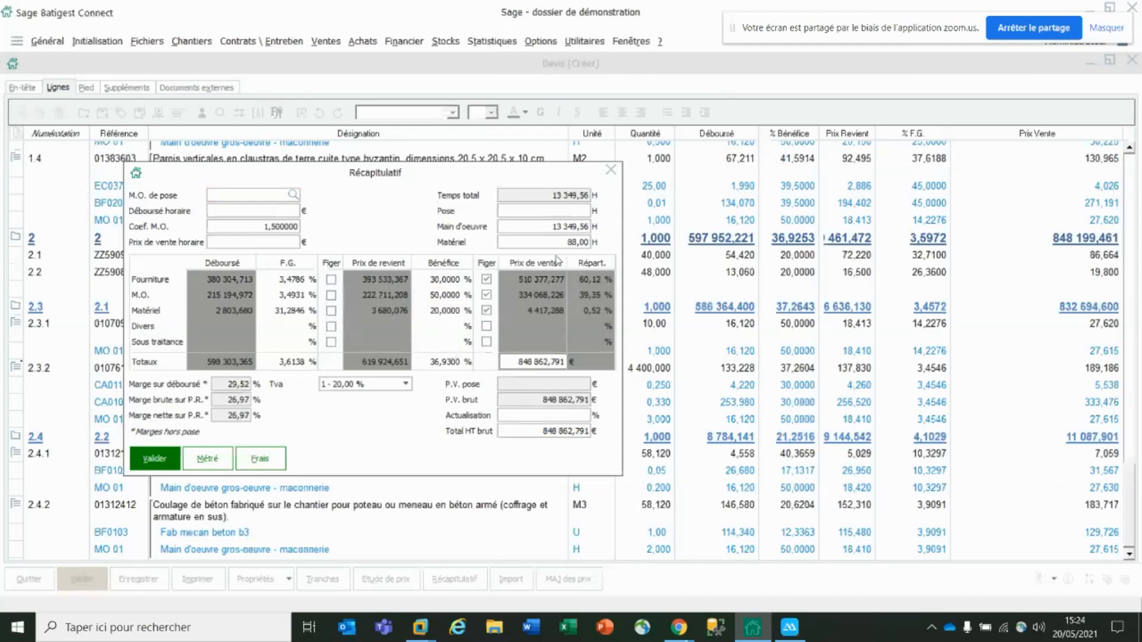
# In the quote's Récapitulatif, set the Main d'oeuvre hours to 13000 and the Matériel hours to 80.
pyautogui.click(561, 231)
pyautogui.moveTo(548, 227); pyautogui.dragTo(499, 227)
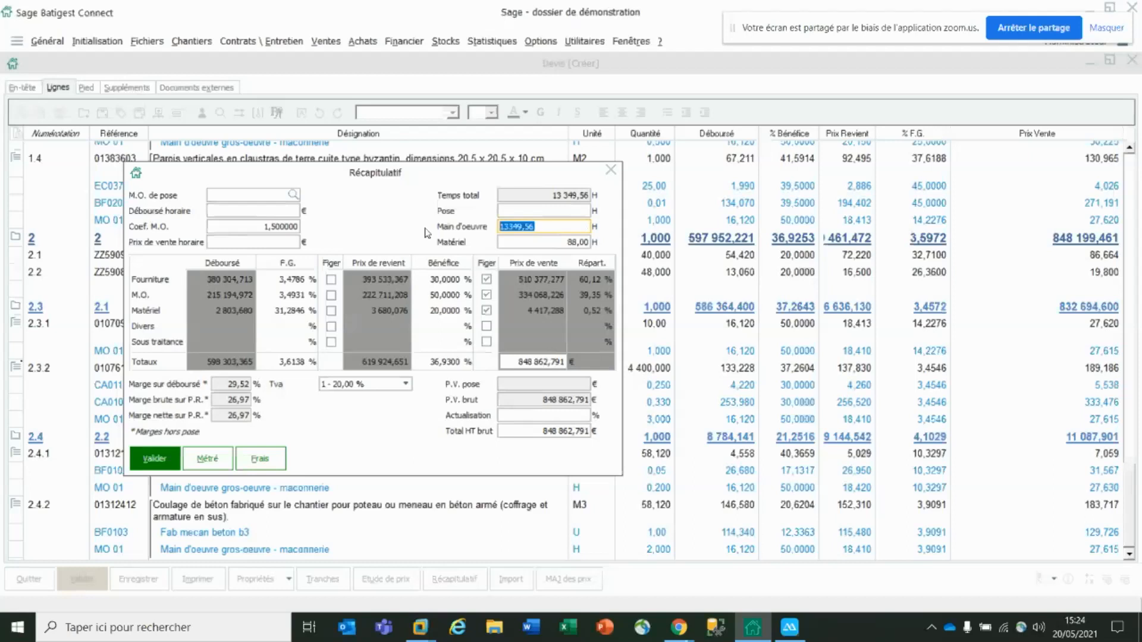
pyautogui.write('13000')
pyautogui.click(536, 243)
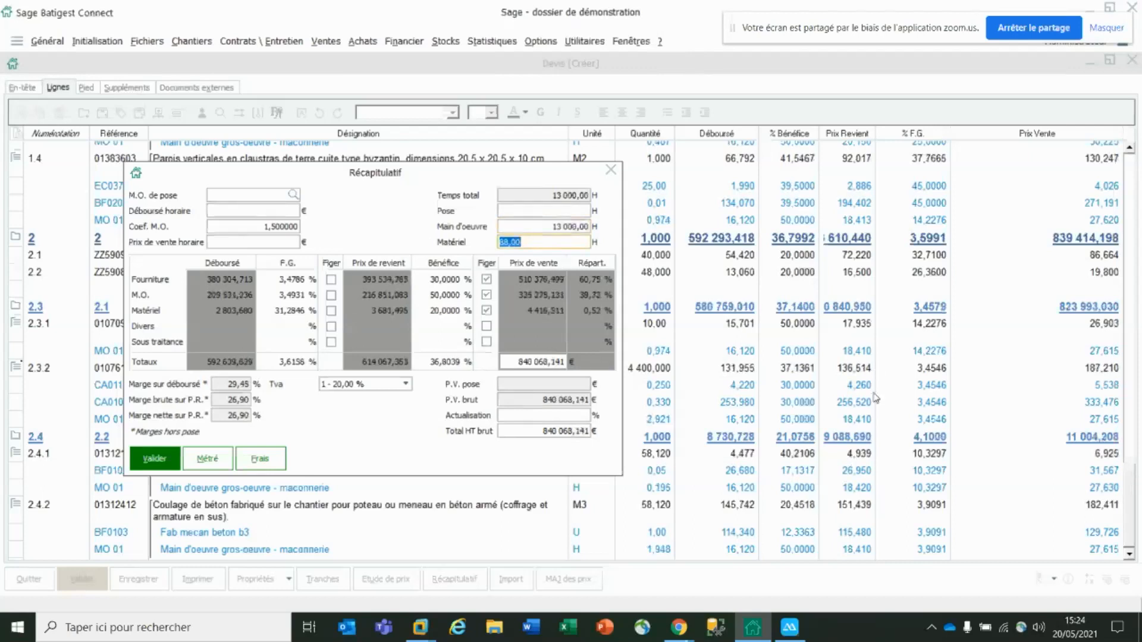
pyautogui.write('80')
pyautogui.press('Tab')
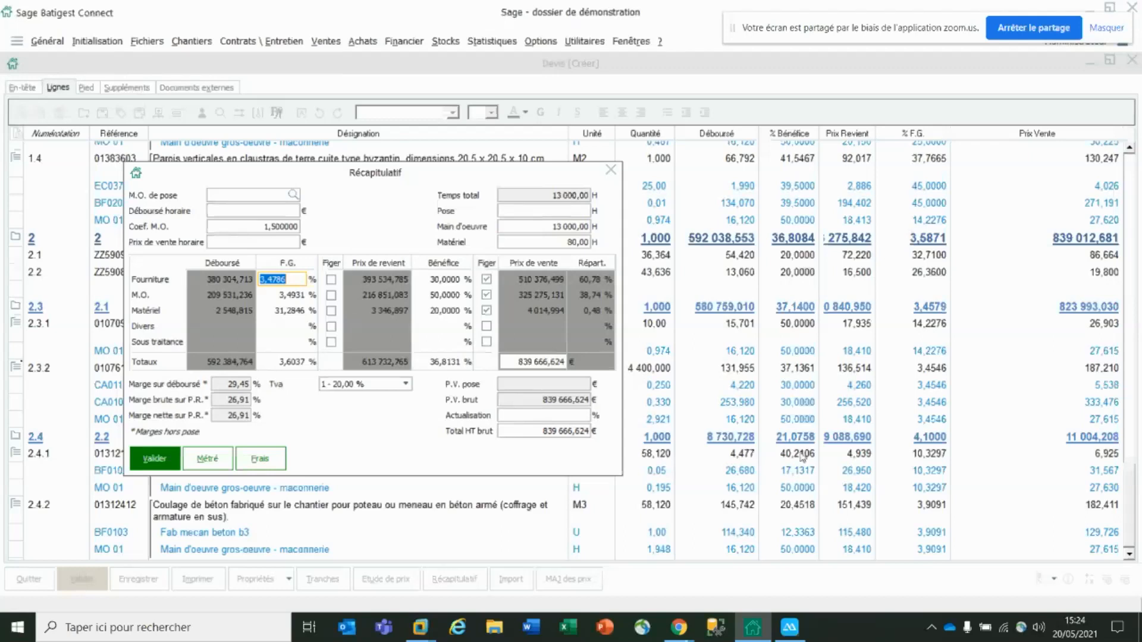
# Check the Frais et additifs of the quote without adding any, and close the Récapitulatif.
pyautogui.click(277, 458)
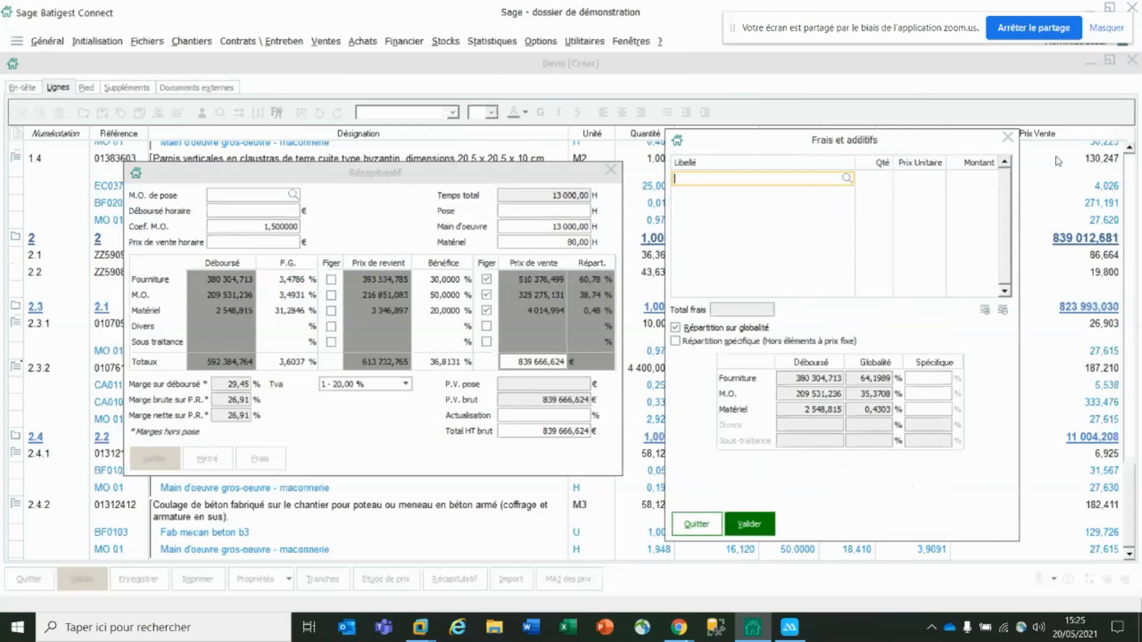
pyautogui.click(1007, 137)
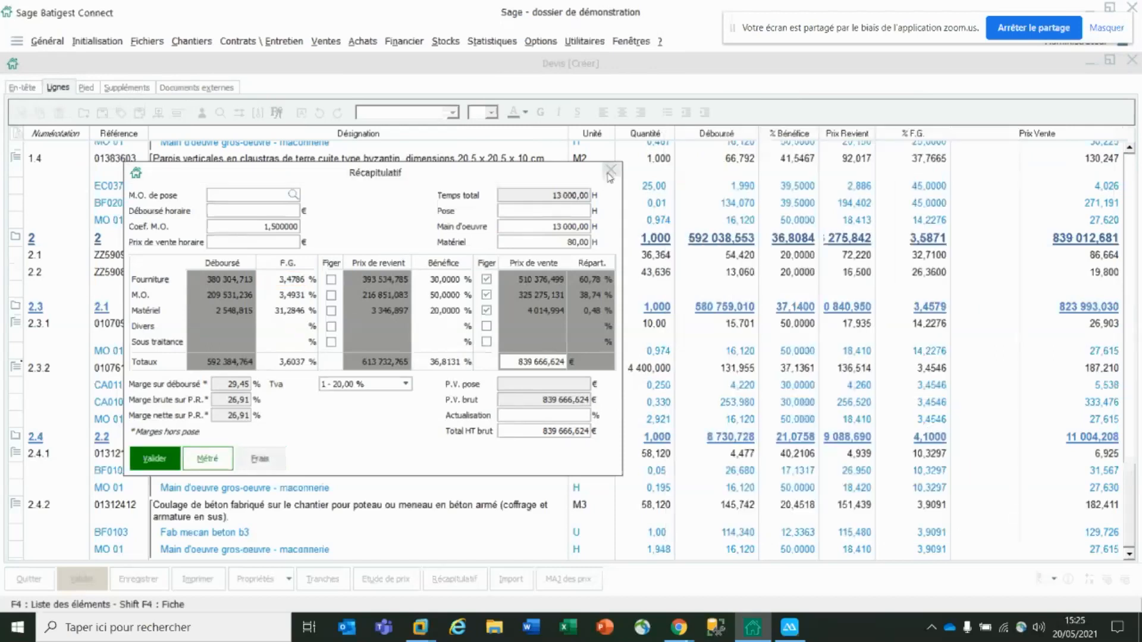
pyautogui.click(611, 170)
pyautogui.click(459, 316)
pyautogui.click(499, 370)
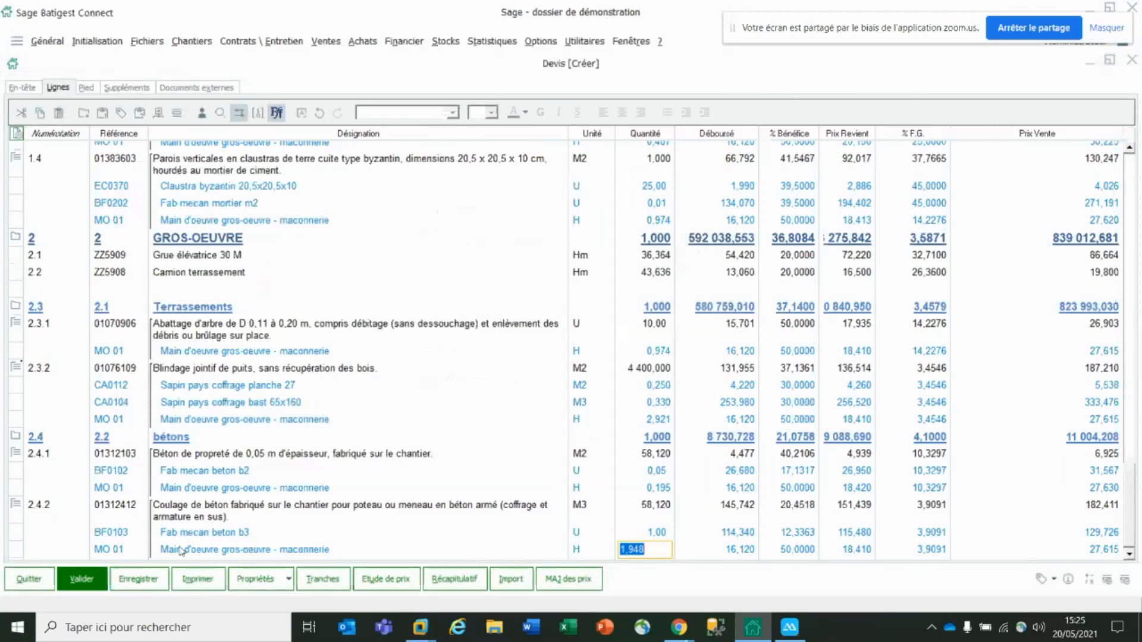
# Preview the quote with the "Devis standard sans détail des ouvrages" model, view its second page and leave the preview.
pyautogui.click(208, 581)
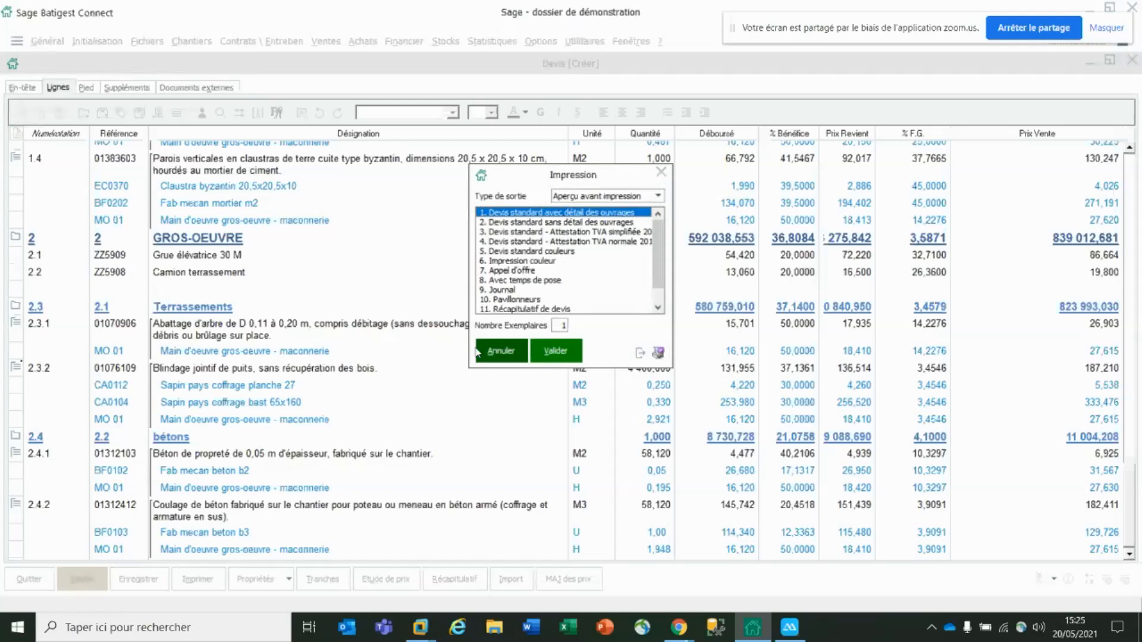
pyautogui.click(602, 226)
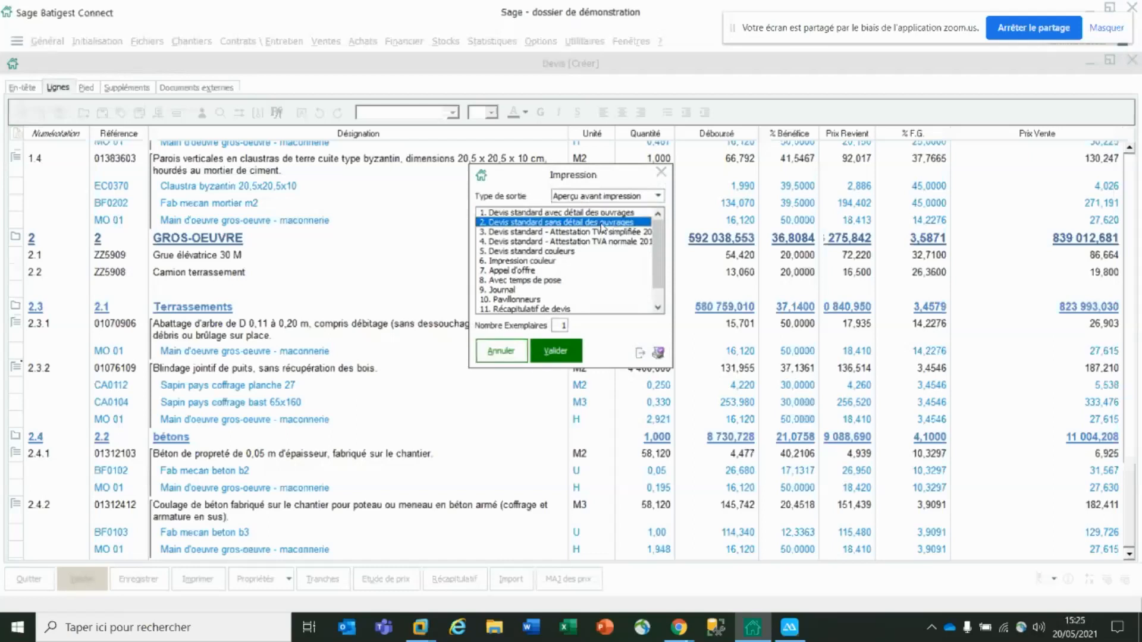
pyautogui.click(563, 352)
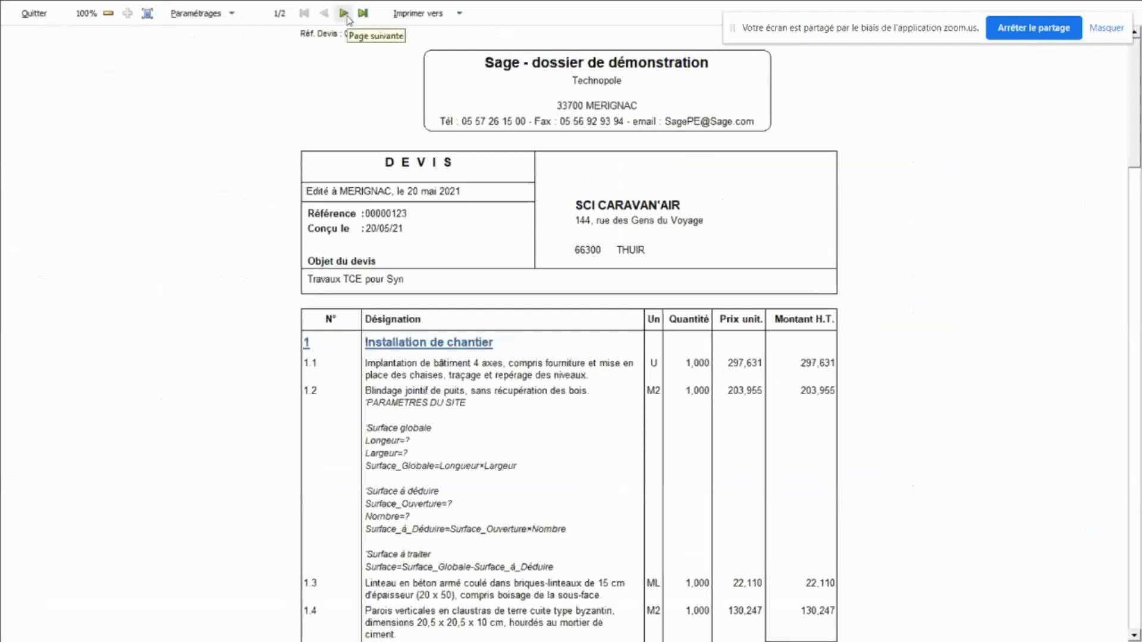
pyautogui.click(343, 13)
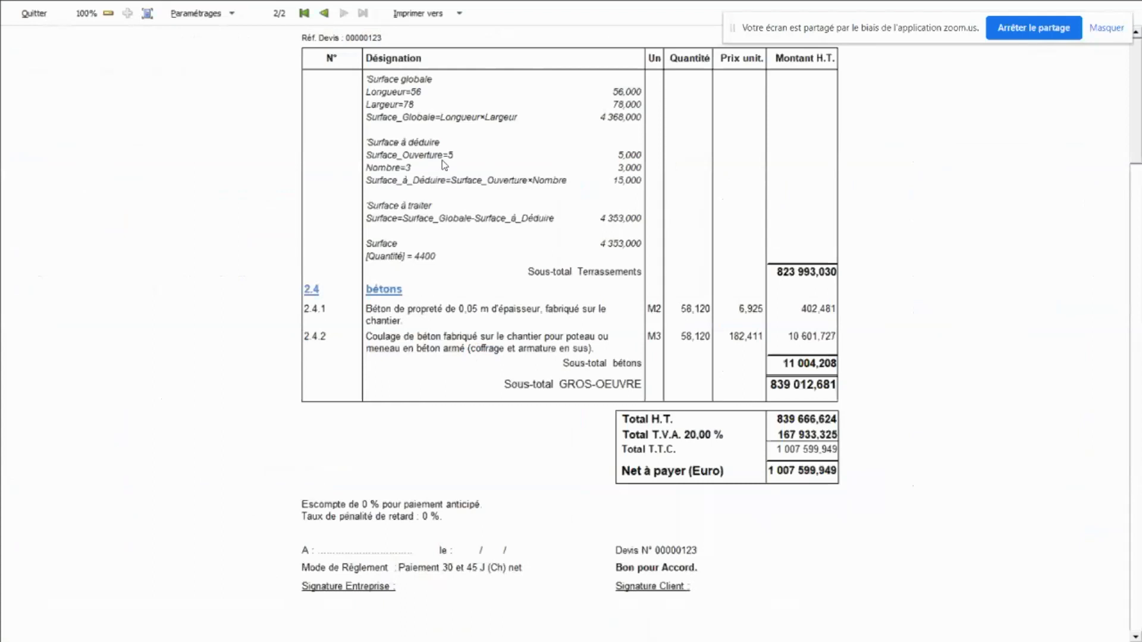
pyautogui.click(34, 13)
# In the quote's Pied, enter a 30% deposit (Acompte), validate it and create the corresponding payment.
pyautogui.click(87, 88)
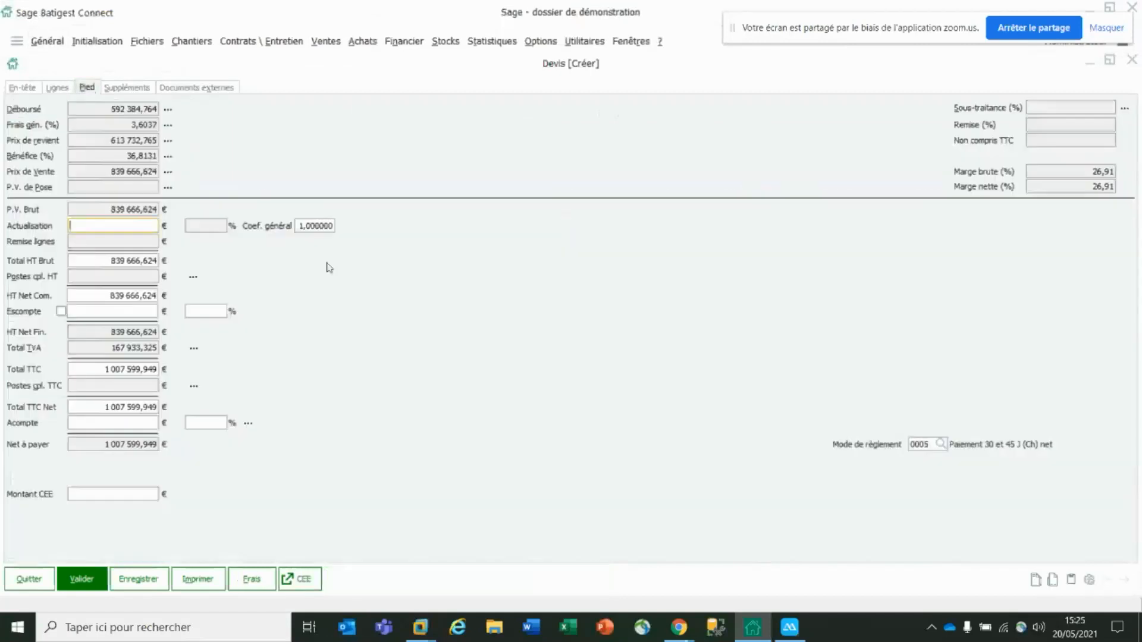
pyautogui.click(206, 423)
pyautogui.write('30')
pyautogui.press('Tab')
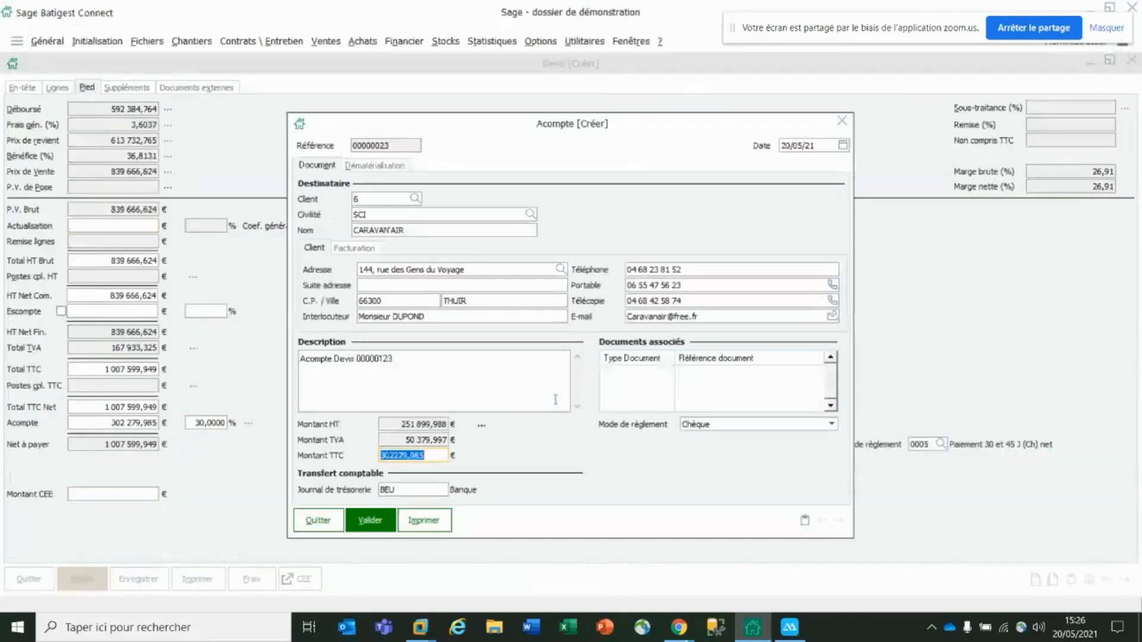
pyautogui.click(381, 525)
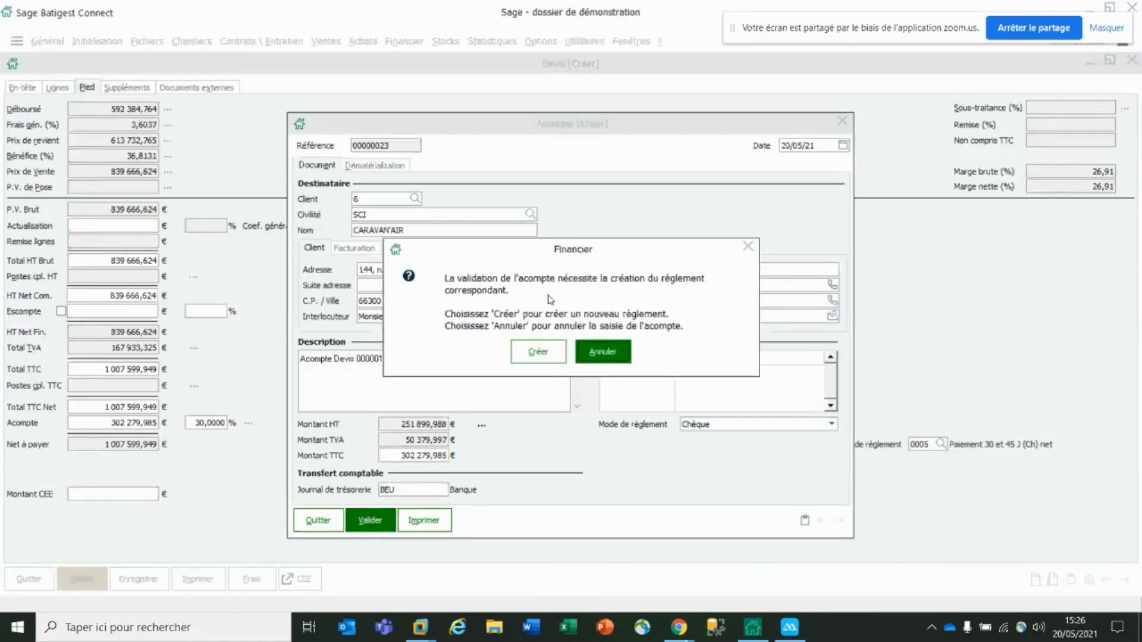
pyautogui.click(546, 354)
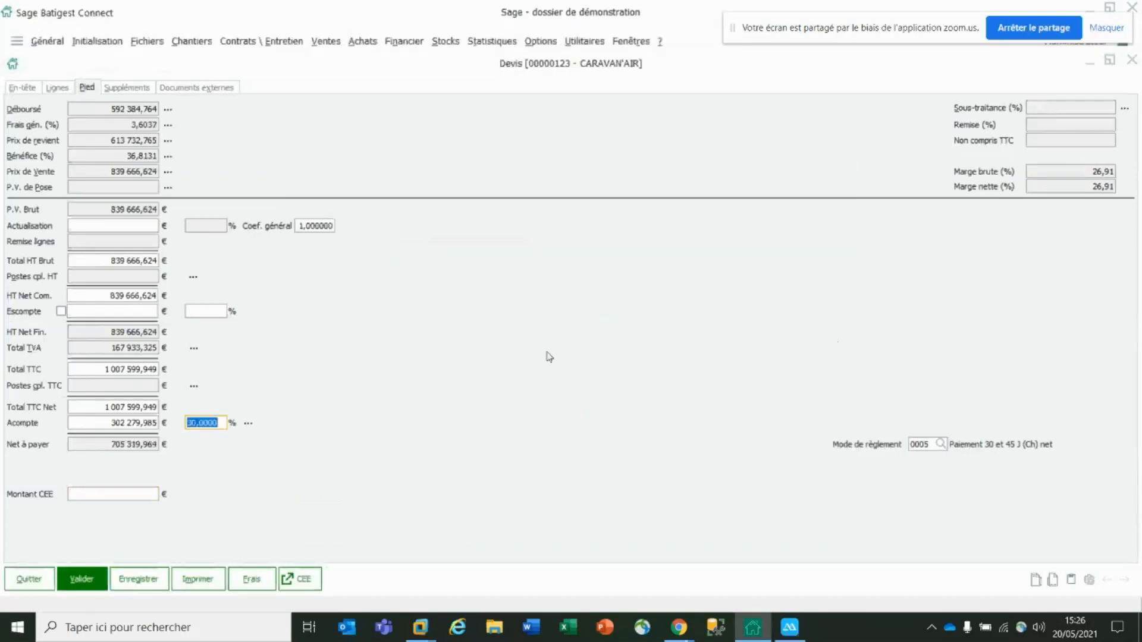
# Look through the quote's Suppléments fields and the options for adding external documents.
pyautogui.click(127, 89)
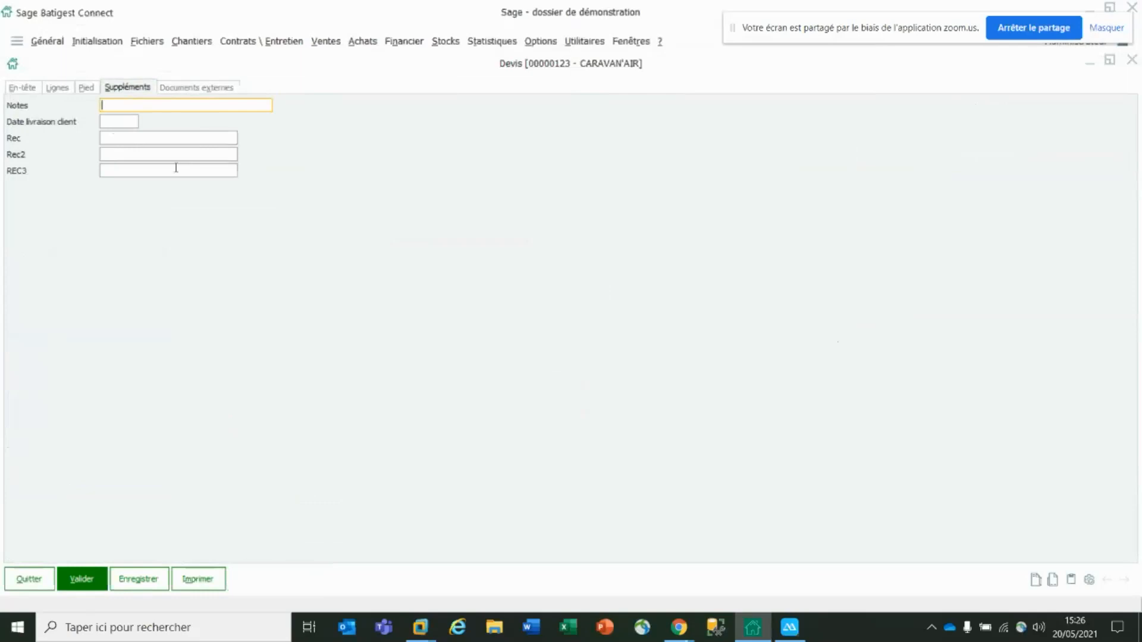
pyautogui.click(198, 88)
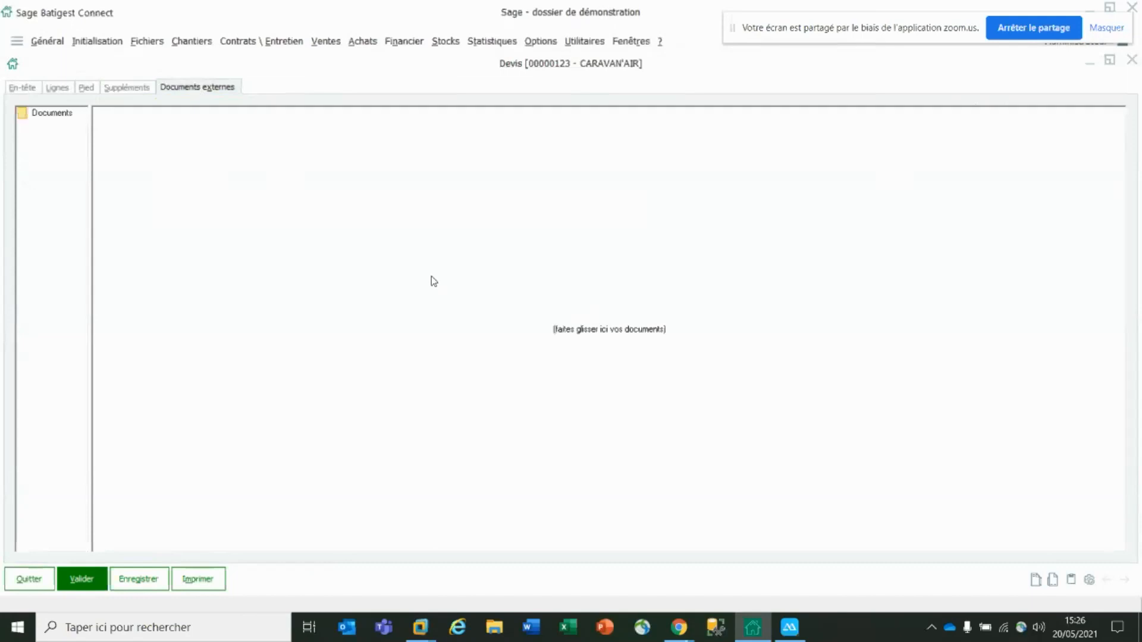
pyautogui.rightClick(345, 240)
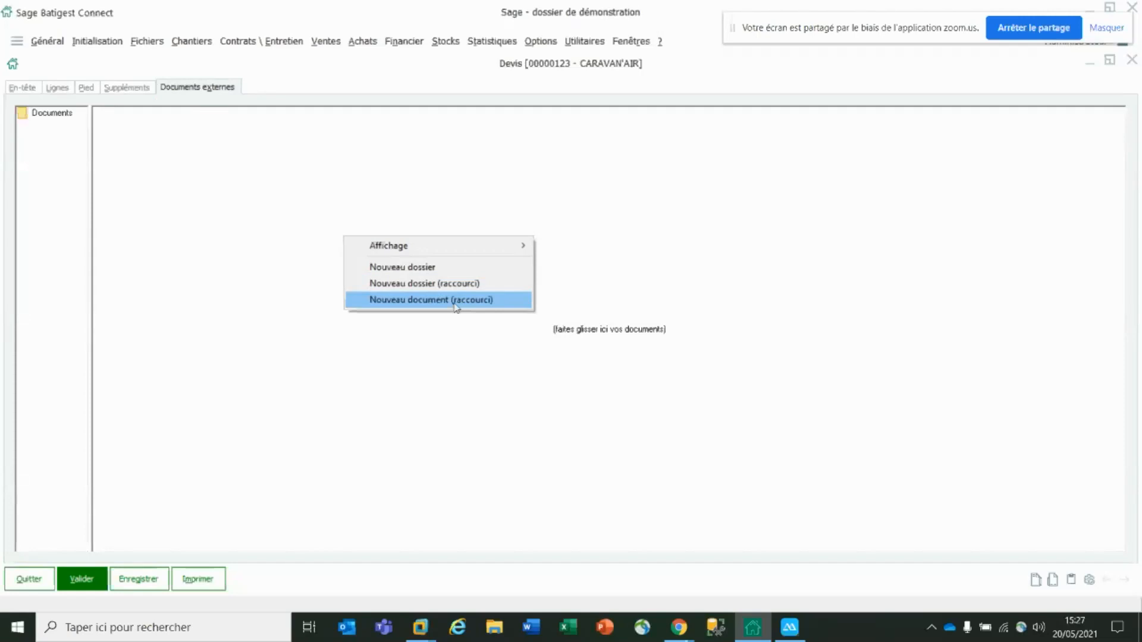
# In the quote's header, create a new chantier using the first free code and validate its record.
pyautogui.click(36, 89)
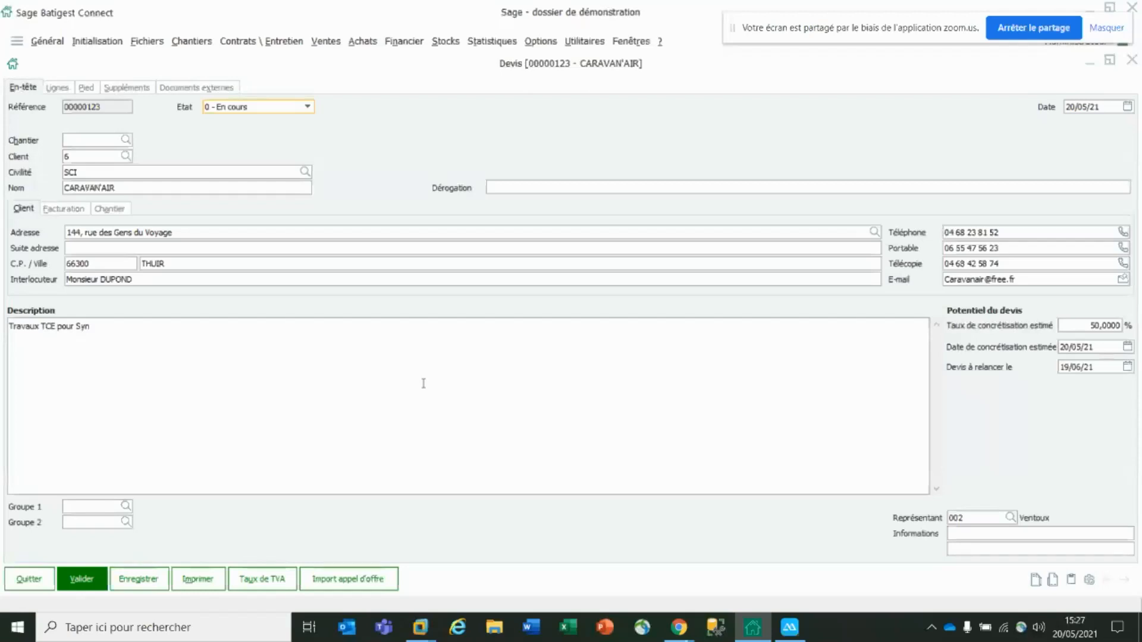
pyautogui.click(93, 140)
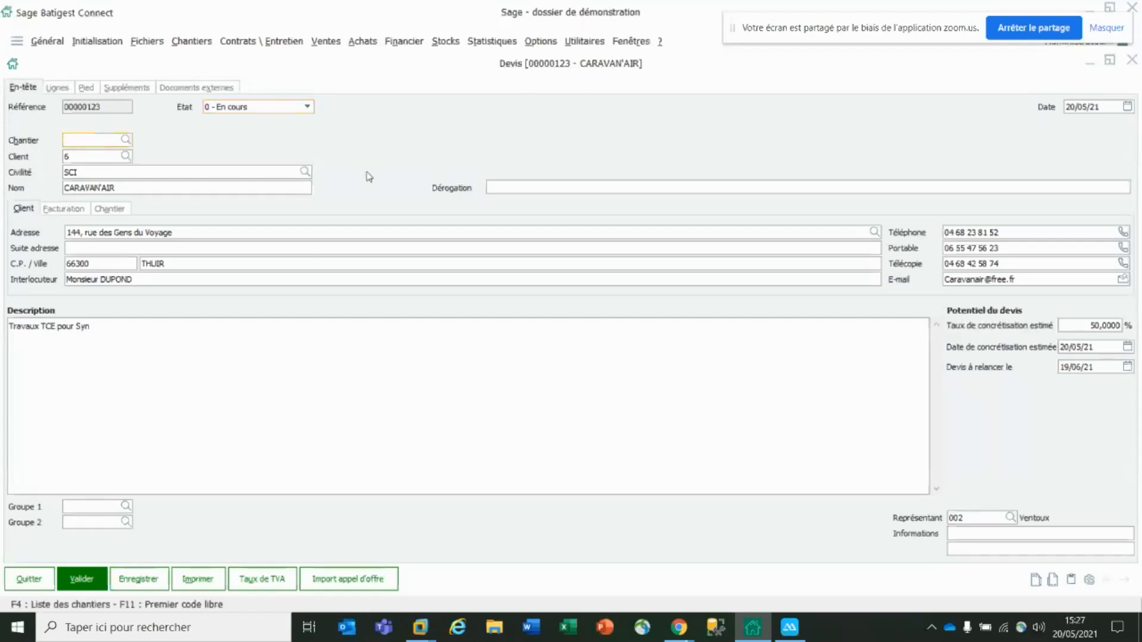
pyautogui.press('F11')
pyautogui.press('Tab')
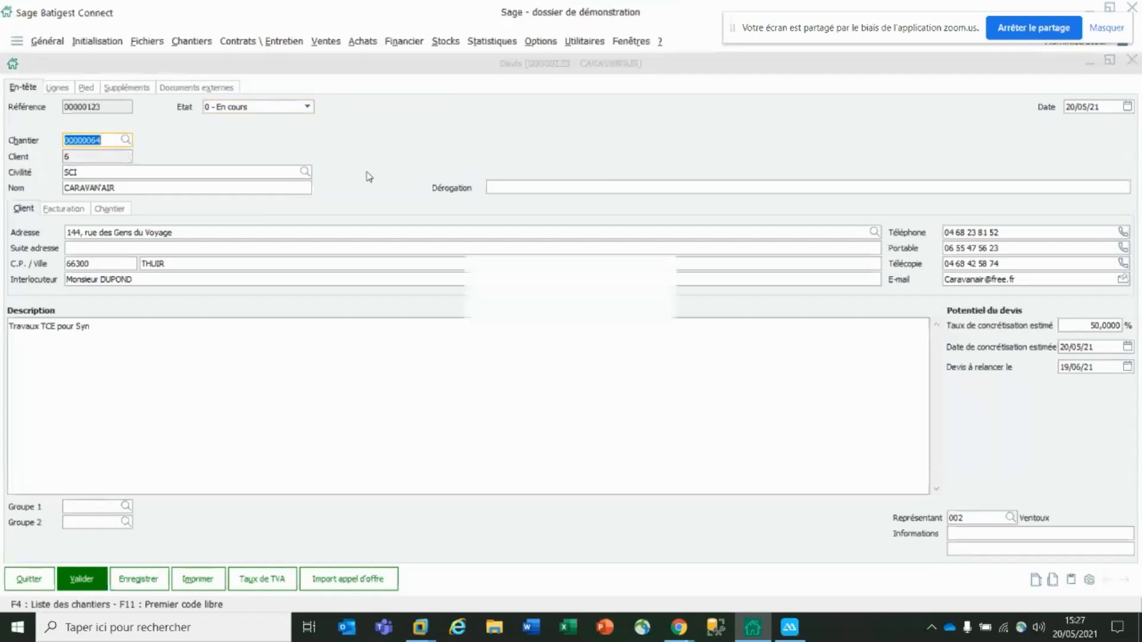
pyautogui.click(544, 334)
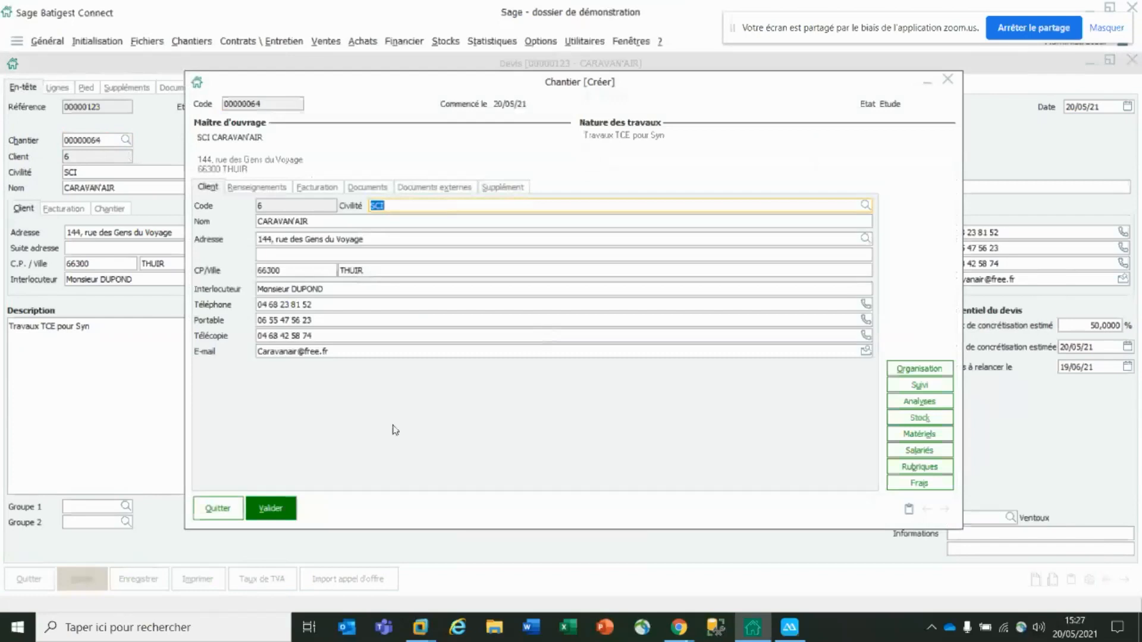
pyautogui.click(273, 509)
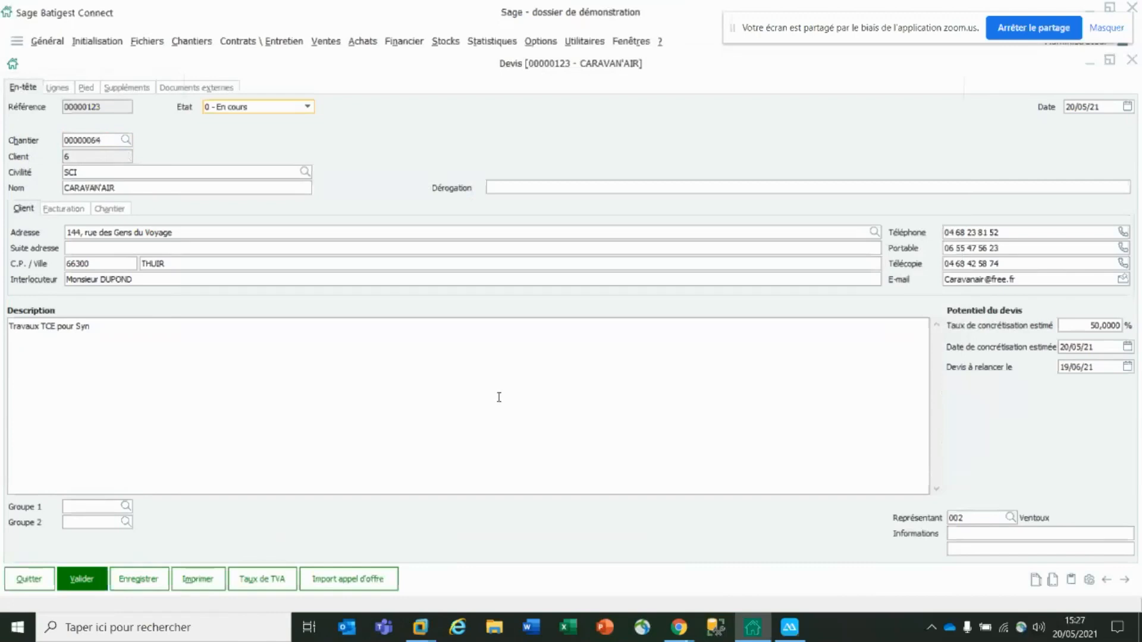
pyautogui.click(308, 108)
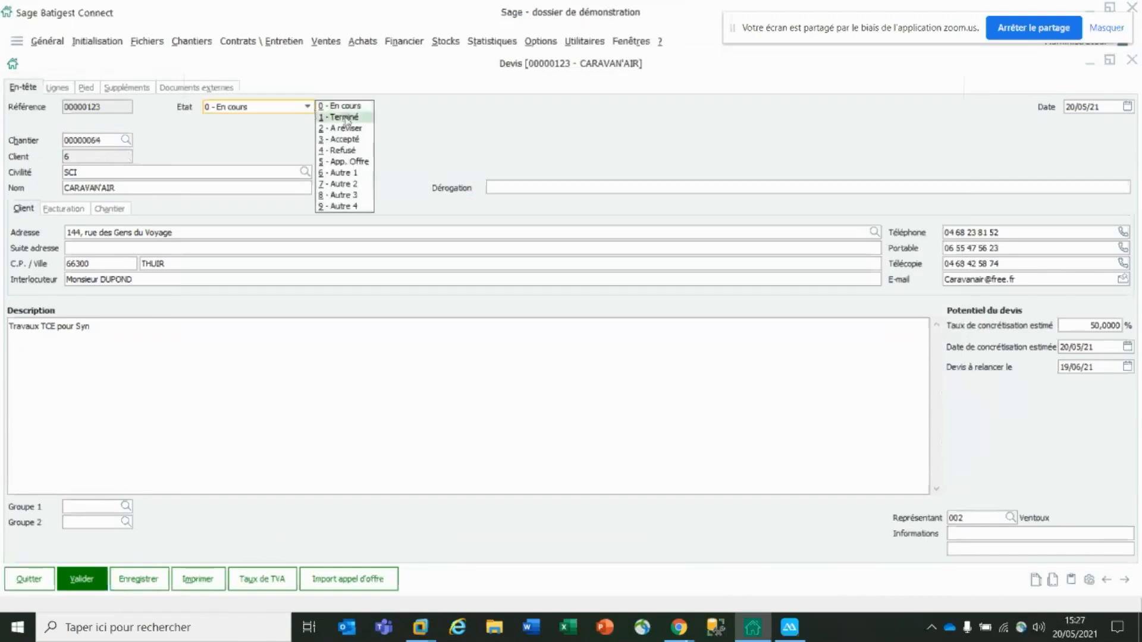
pyautogui.click(343, 139)
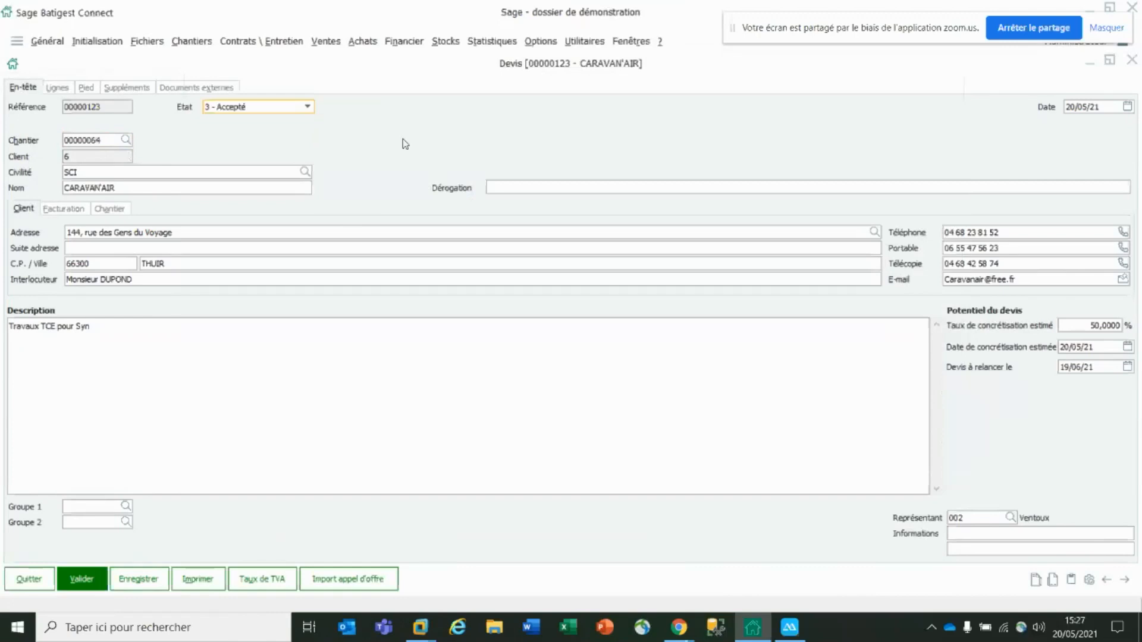
pyautogui.click(307, 107)
pyautogui.click(333, 107)
# Set the quote's state to "3 - Accepté" and confirm the change.
pyautogui.click(307, 107)
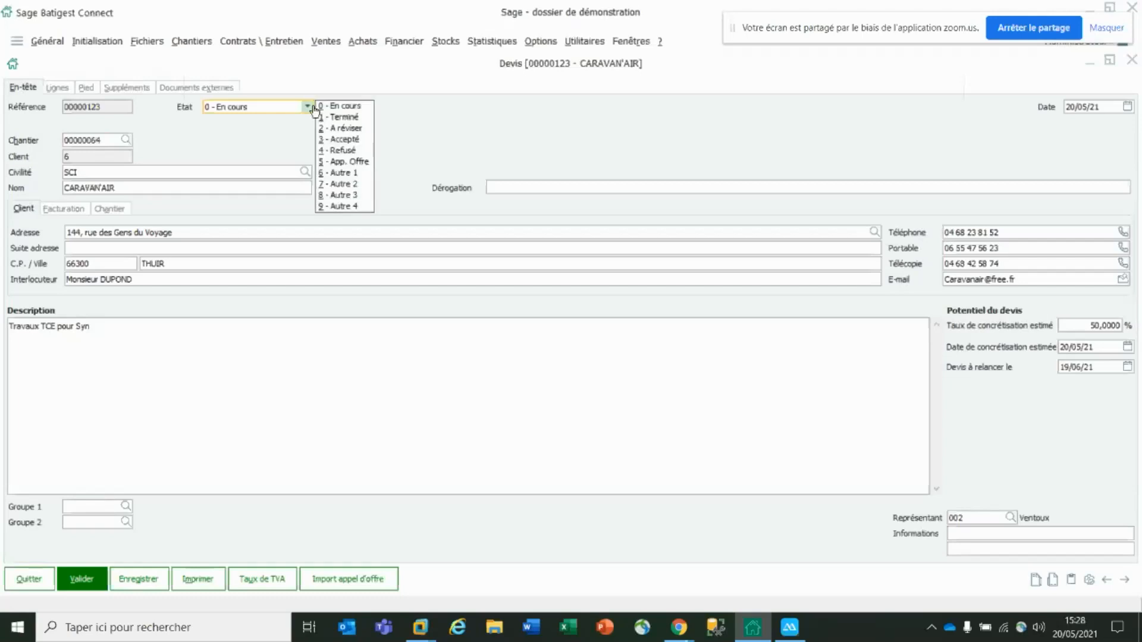
pyautogui.click(344, 139)
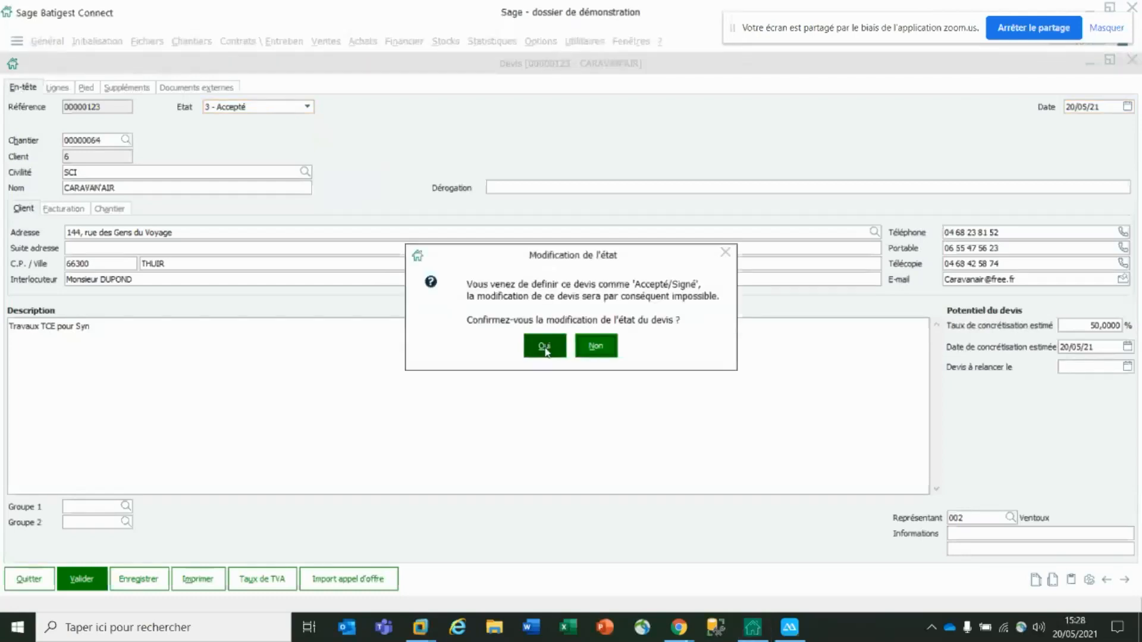
pyautogui.click(544, 348)
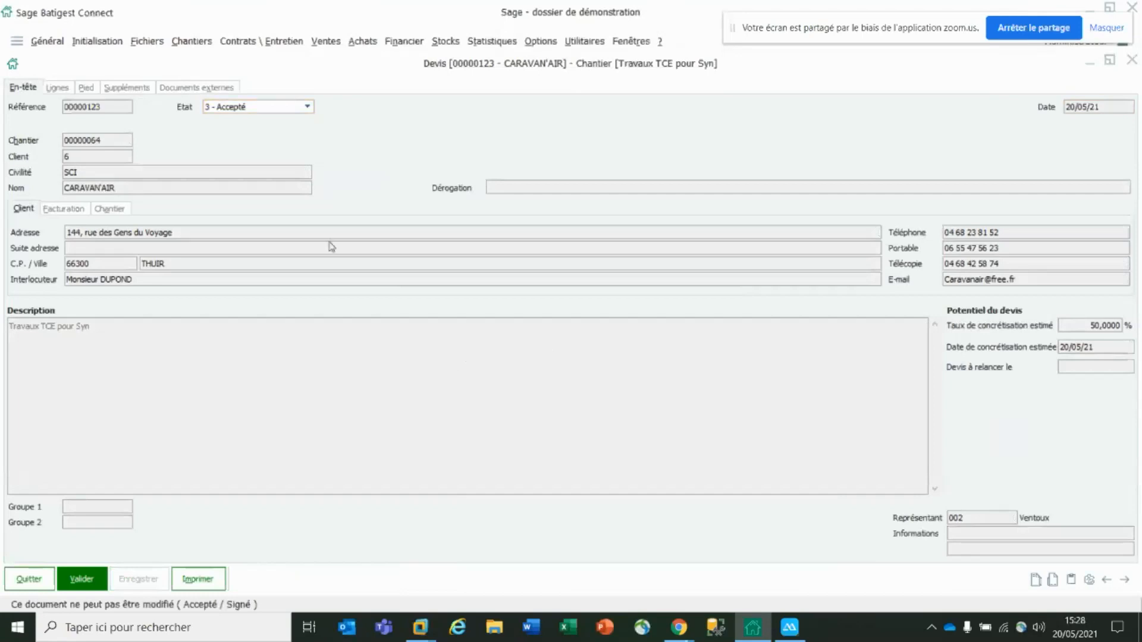
pyautogui.click(308, 108)
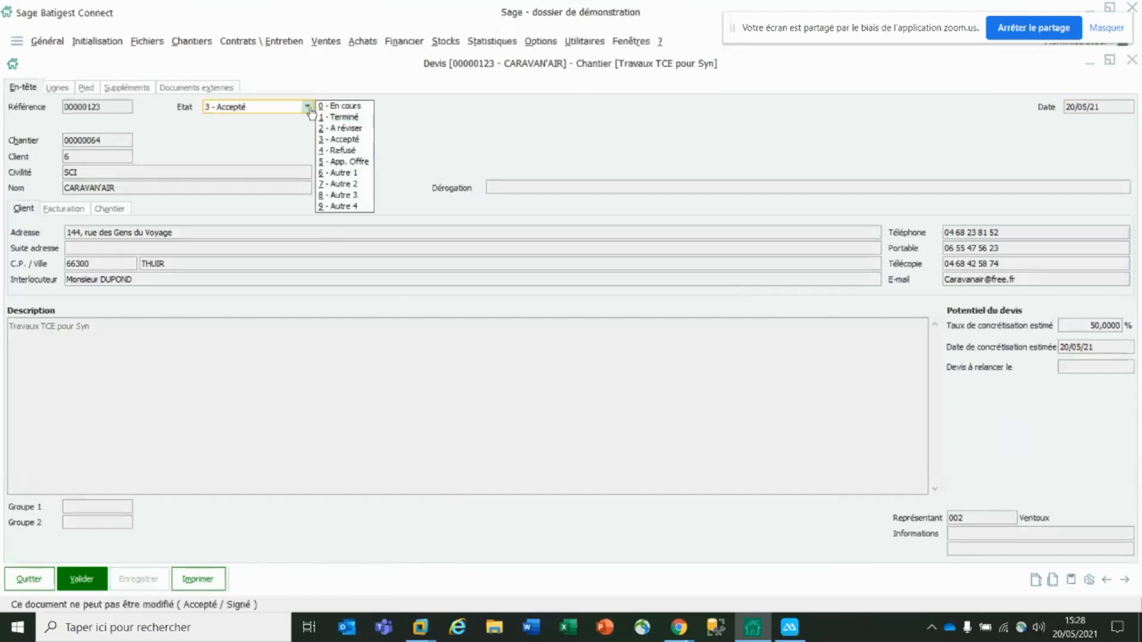
pyautogui.click(327, 106)
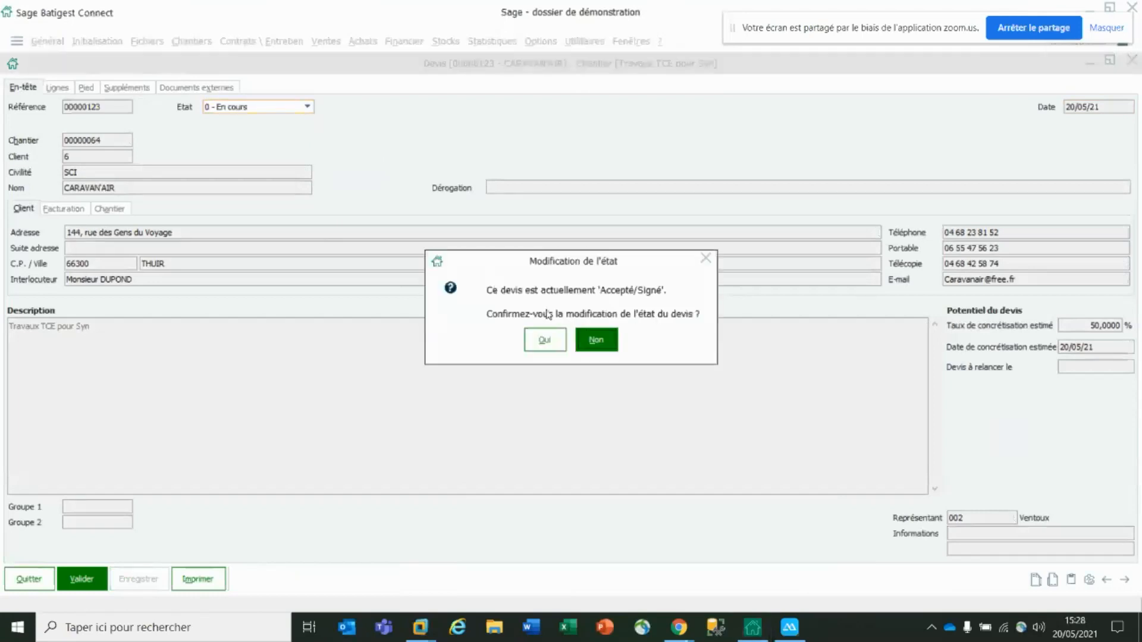
pyautogui.click(596, 340)
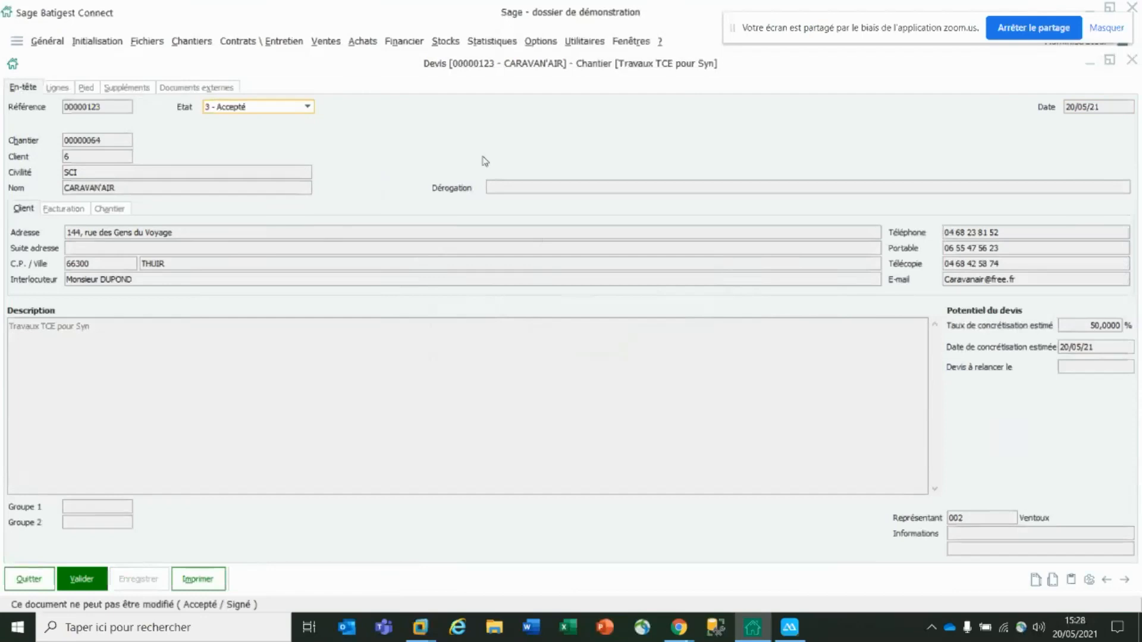
# Validate the accepted quote and close the list of quotes.
pyautogui.click(96, 580)
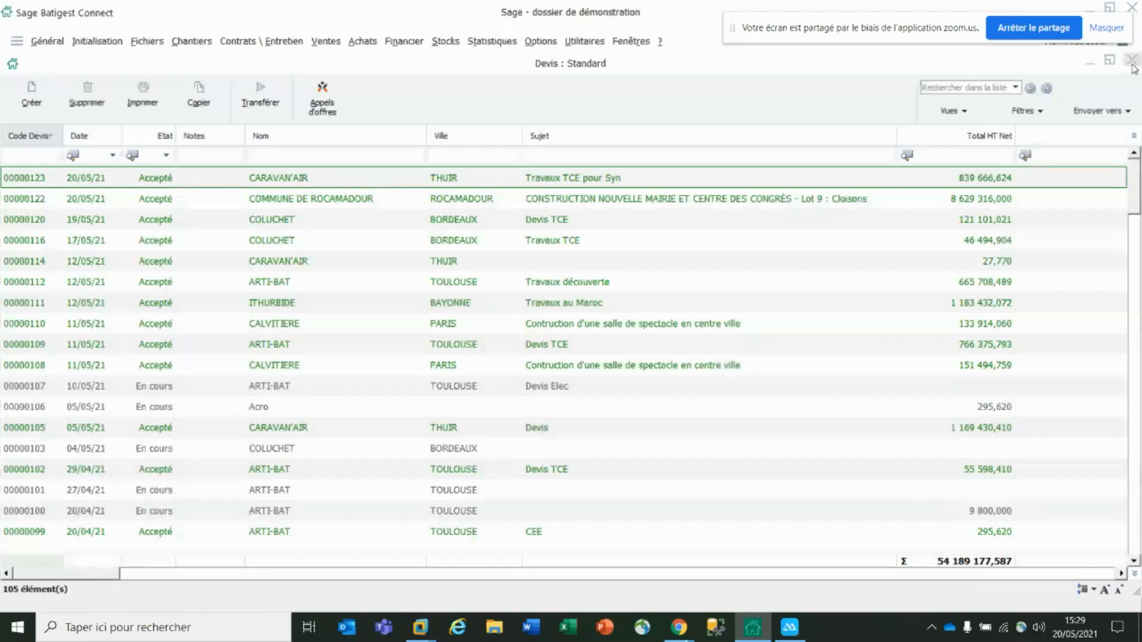
pyautogui.click(1131, 61)
# Sort the Chantiers list by descending code, open the CARAVAN'AIR chantier "Travaux TCE pour Syn" and bring up its Organisation.
pyautogui.click(191, 40)
pyautogui.click(223, 63)
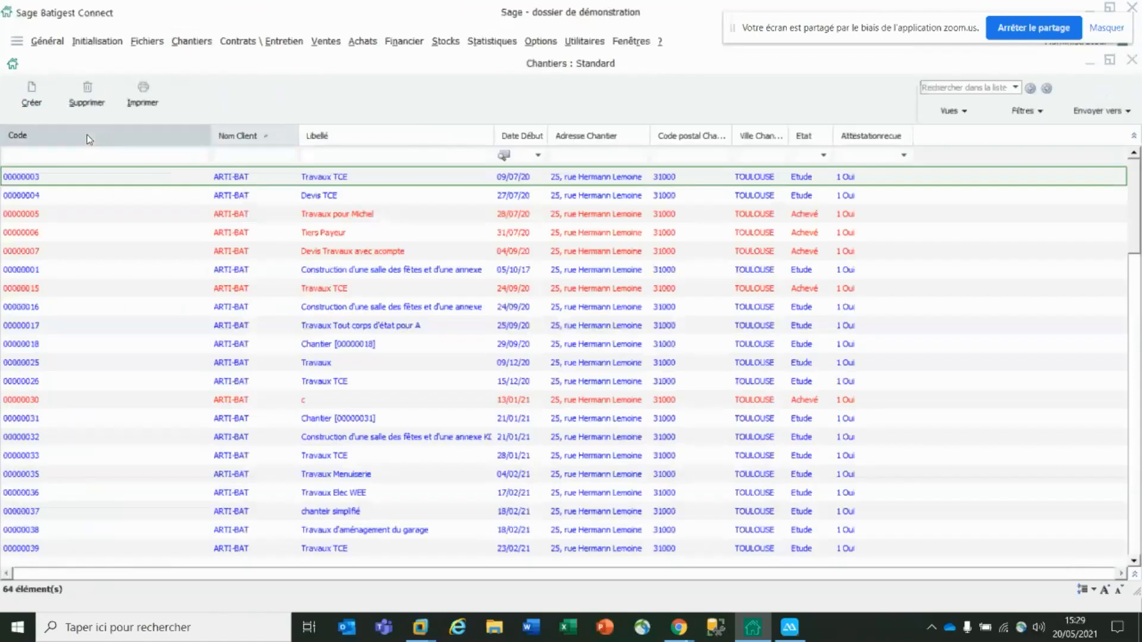
pyautogui.click(87, 138)
pyautogui.click(87, 135)
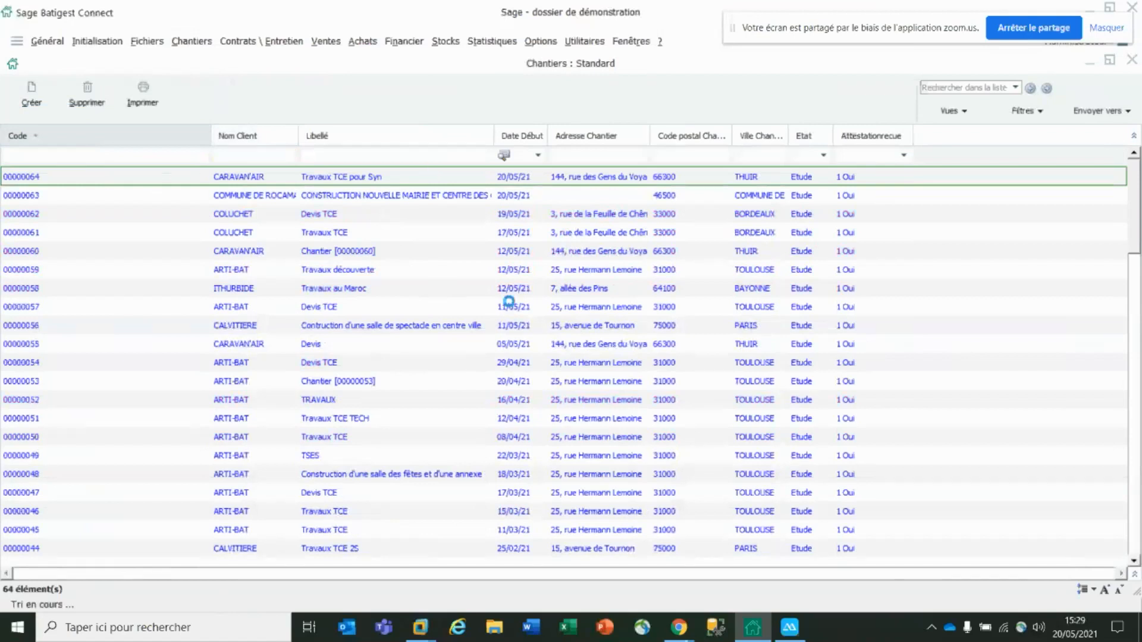
pyautogui.press('Return')
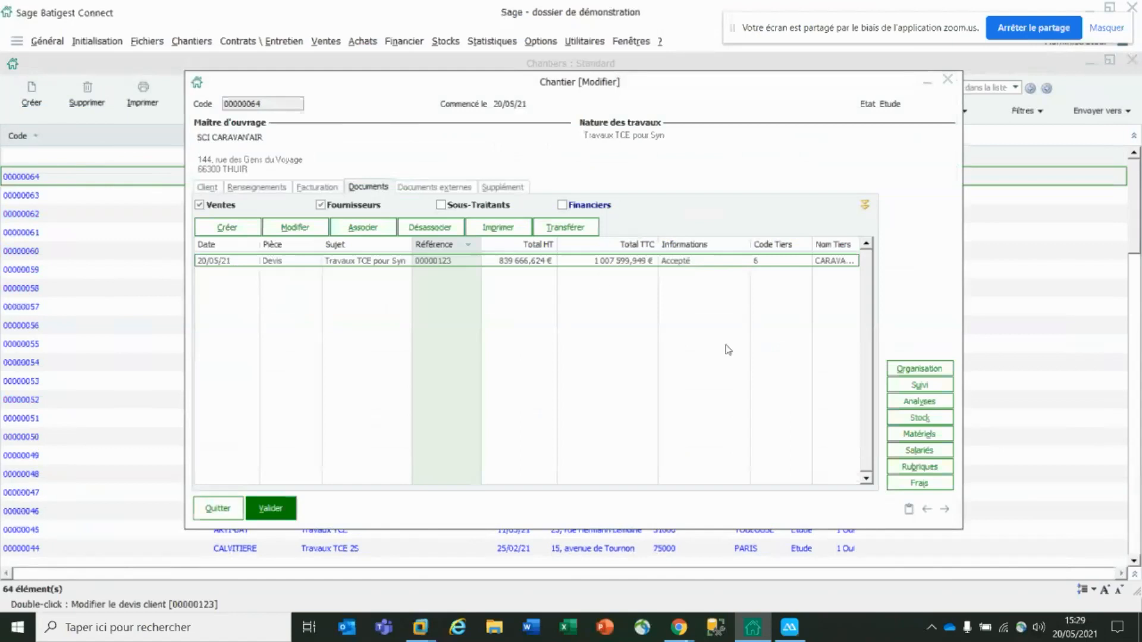
pyautogui.click(918, 369)
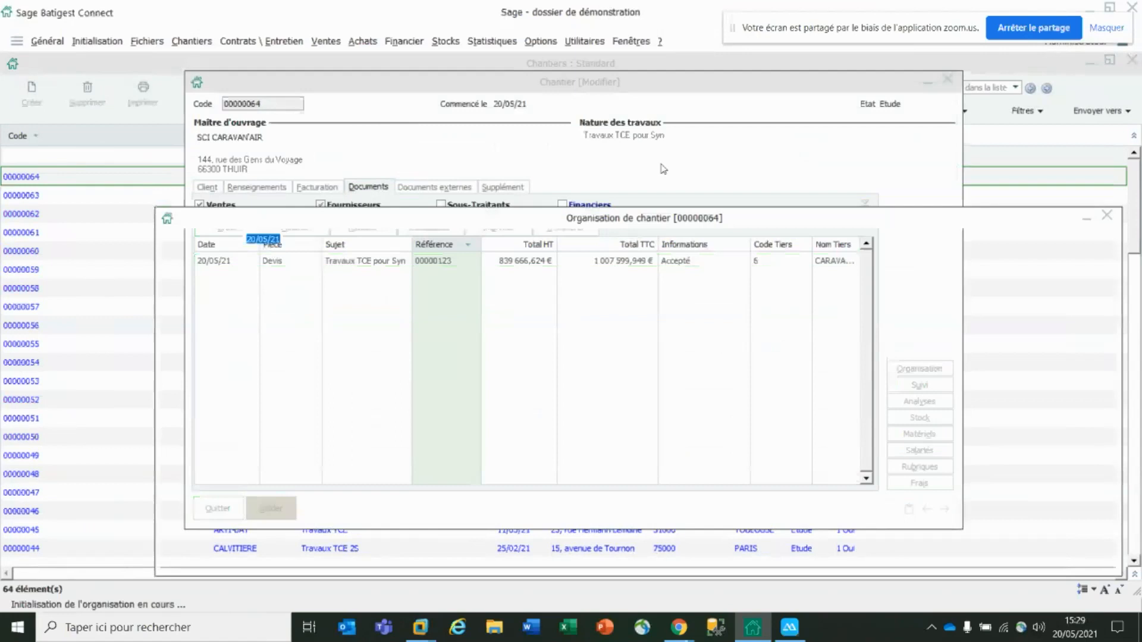
# Integrate the selected quote documents into the chantier's organisation, confirm the integration and validate the resulting organisation.
pyautogui.click(517, 388)
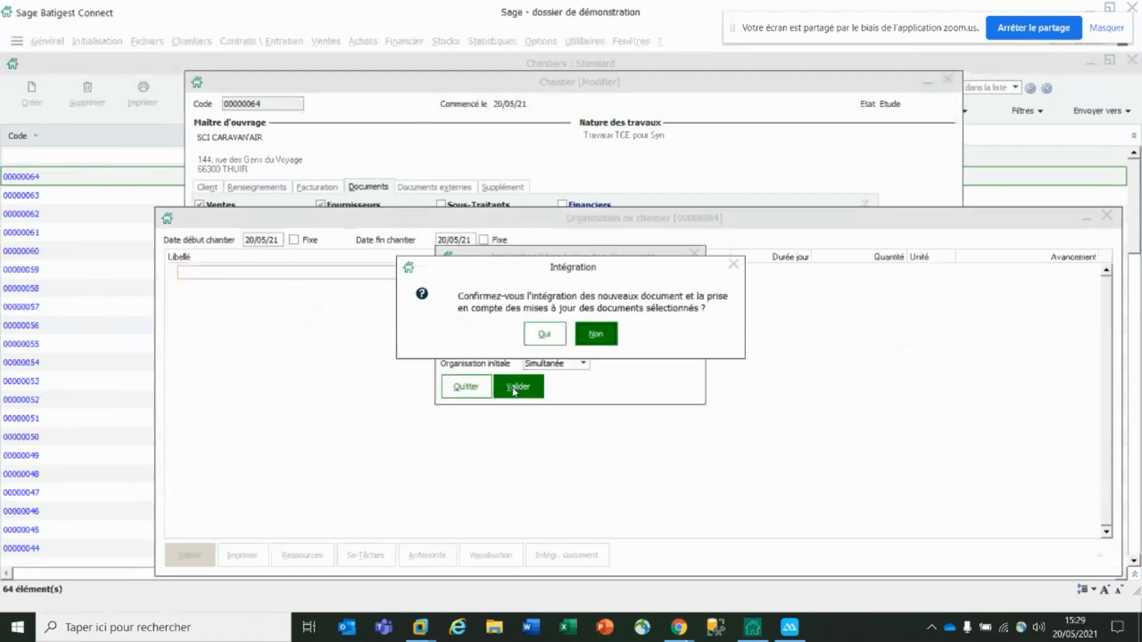
pyautogui.click(545, 335)
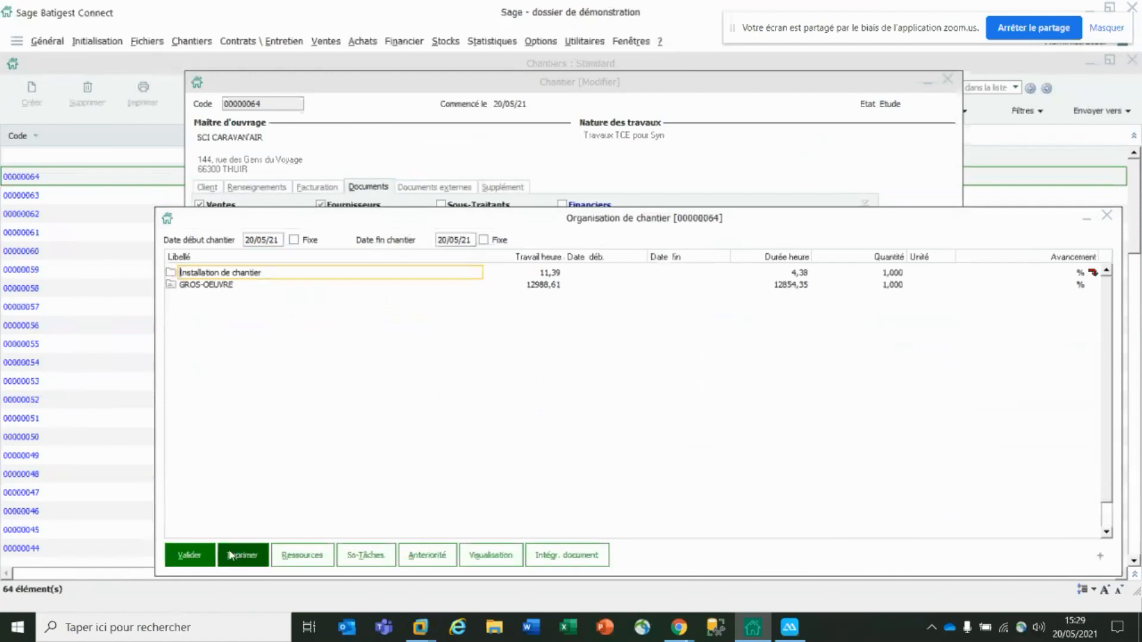
pyautogui.click(204, 555)
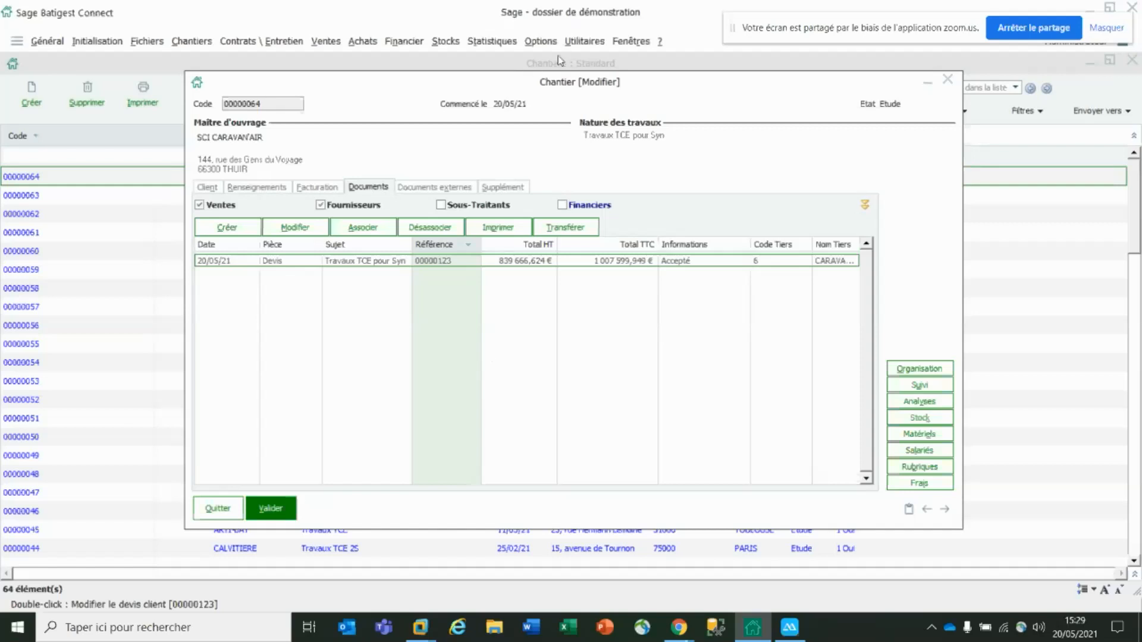
# Switch to Alobees through the E-chantier option and open the chantier 001 - BATIMONDE from the list of chantiers.
pyautogui.click(547, 42)
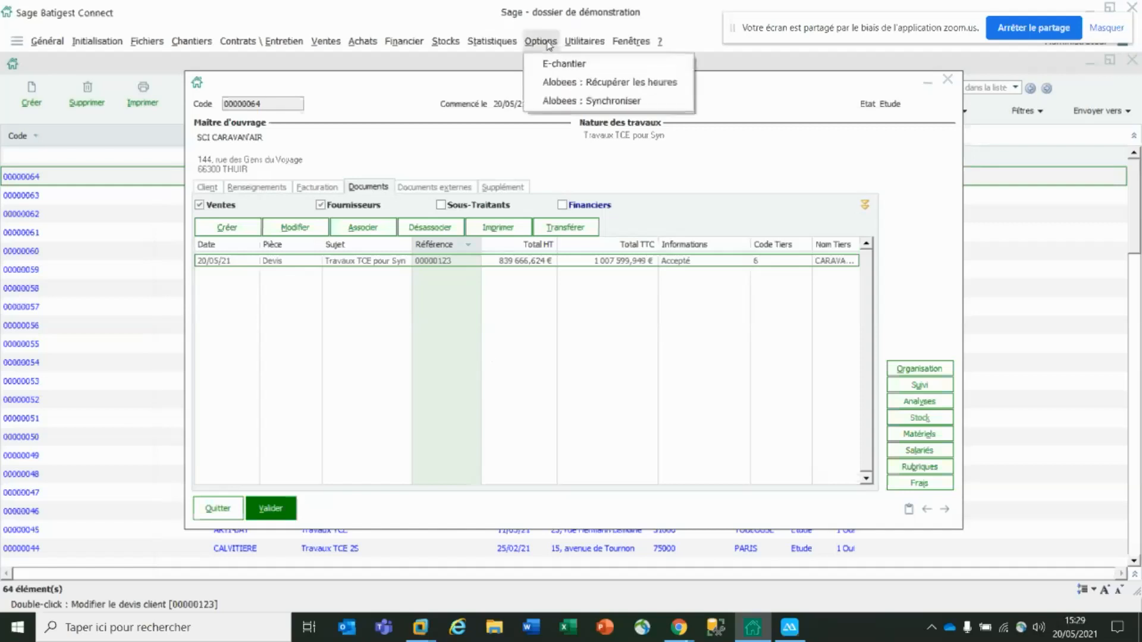
pyautogui.click(593, 65)
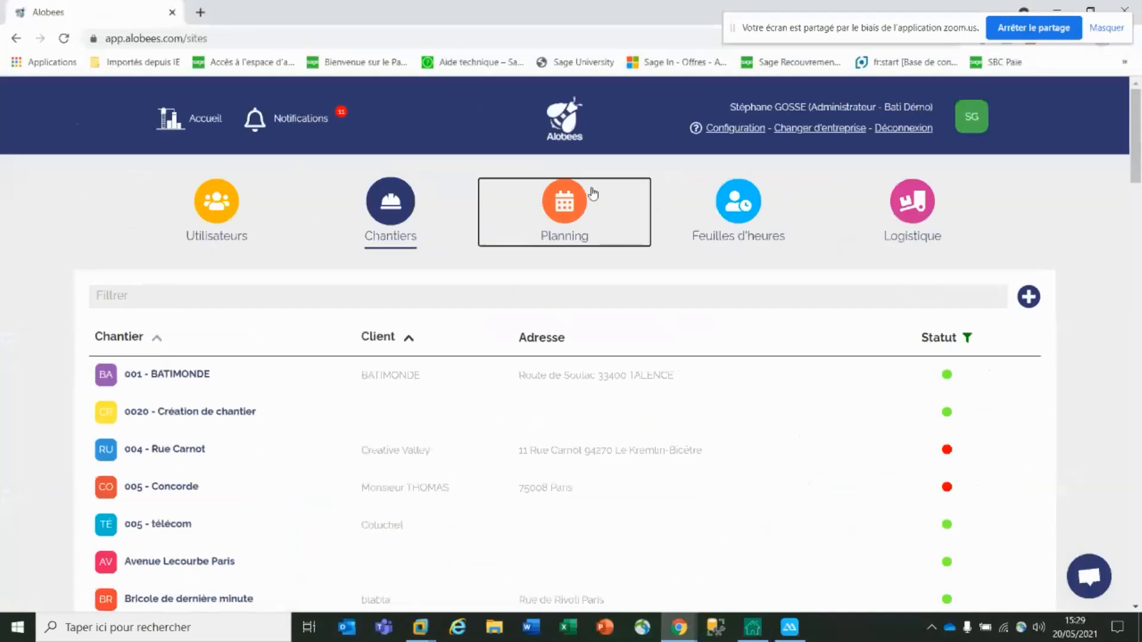
pyautogui.click(393, 223)
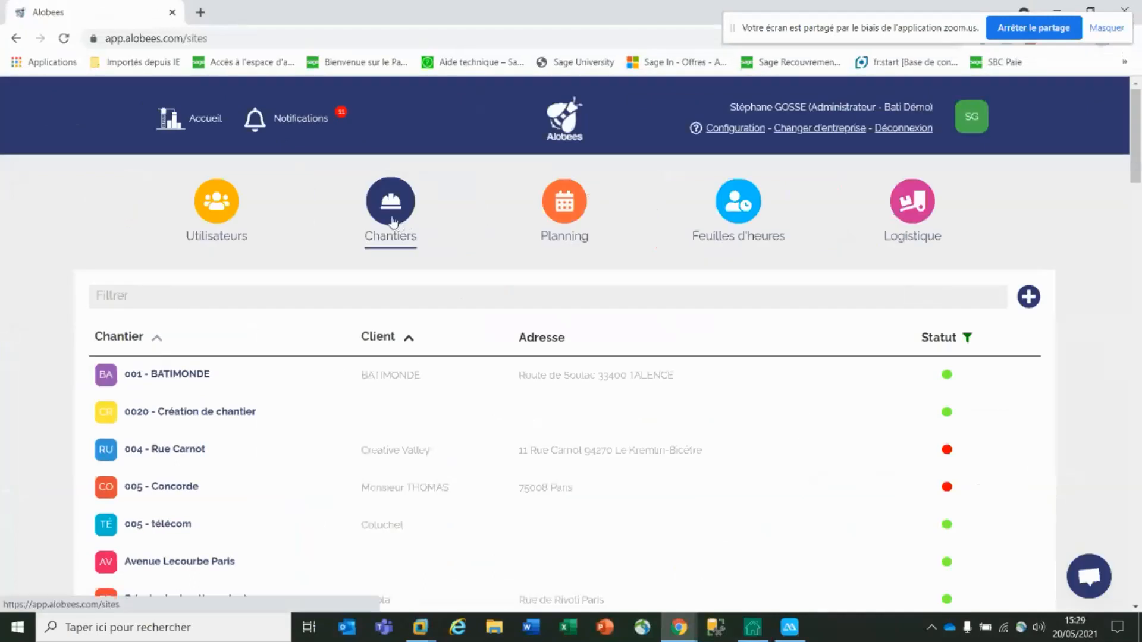
pyautogui.scroll(-1, 71, 255)
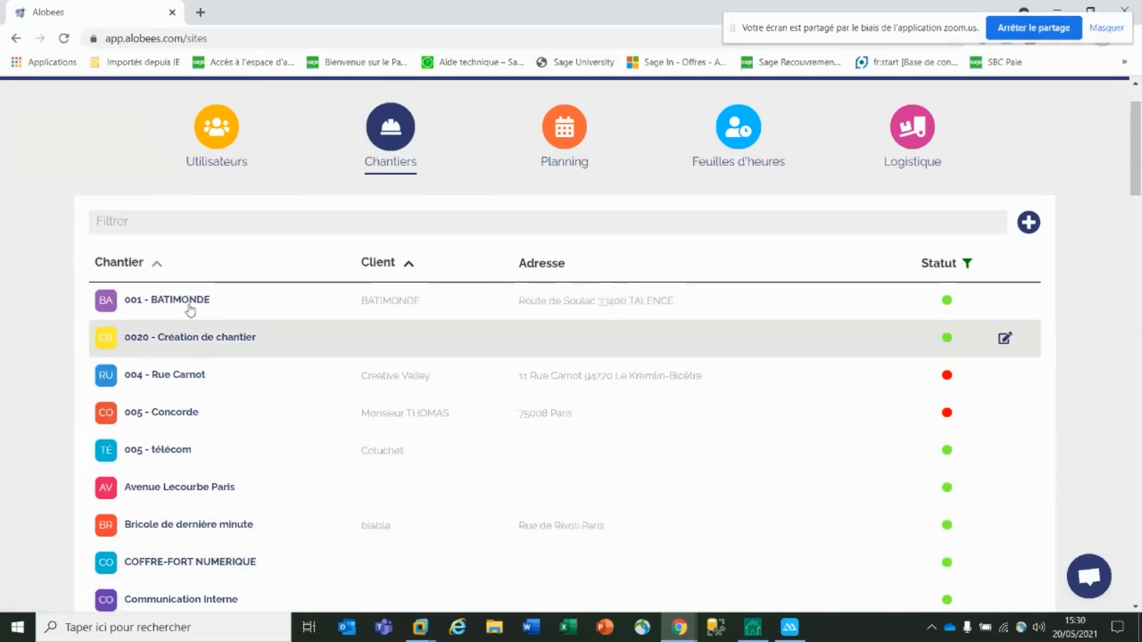
pyautogui.click(190, 299)
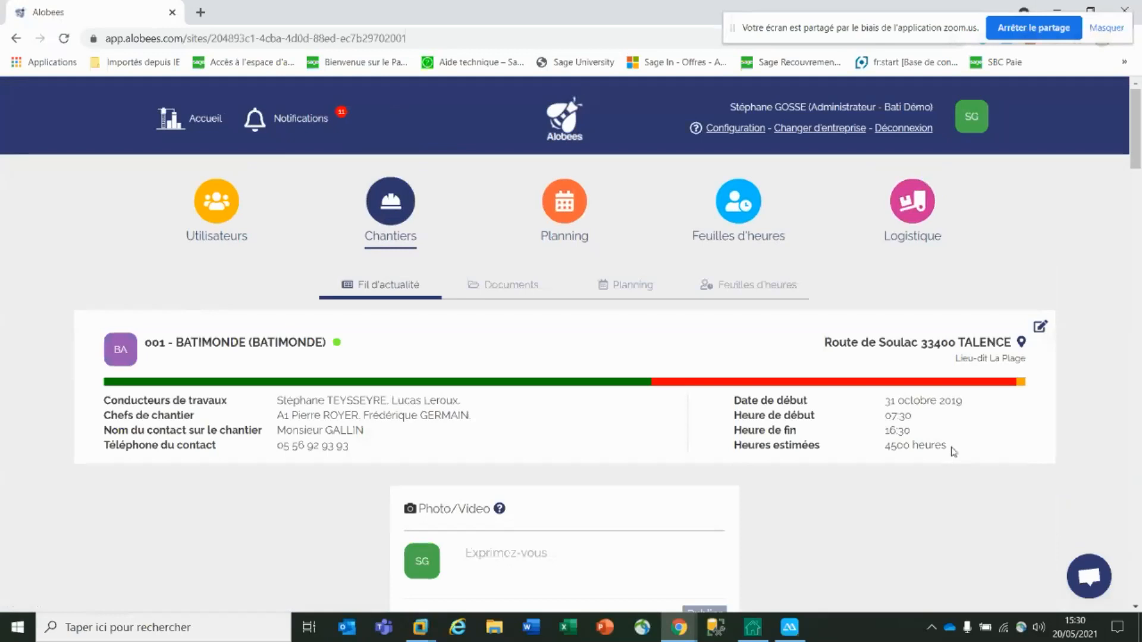
# Examine the estimated hours, the hours progress bar and the news feed of messages and photos for chantier 001 - BATIMONDE.
pyautogui.moveTo(946, 445); pyautogui.dragTo(886, 455)
pyautogui.moveTo(565, 384)
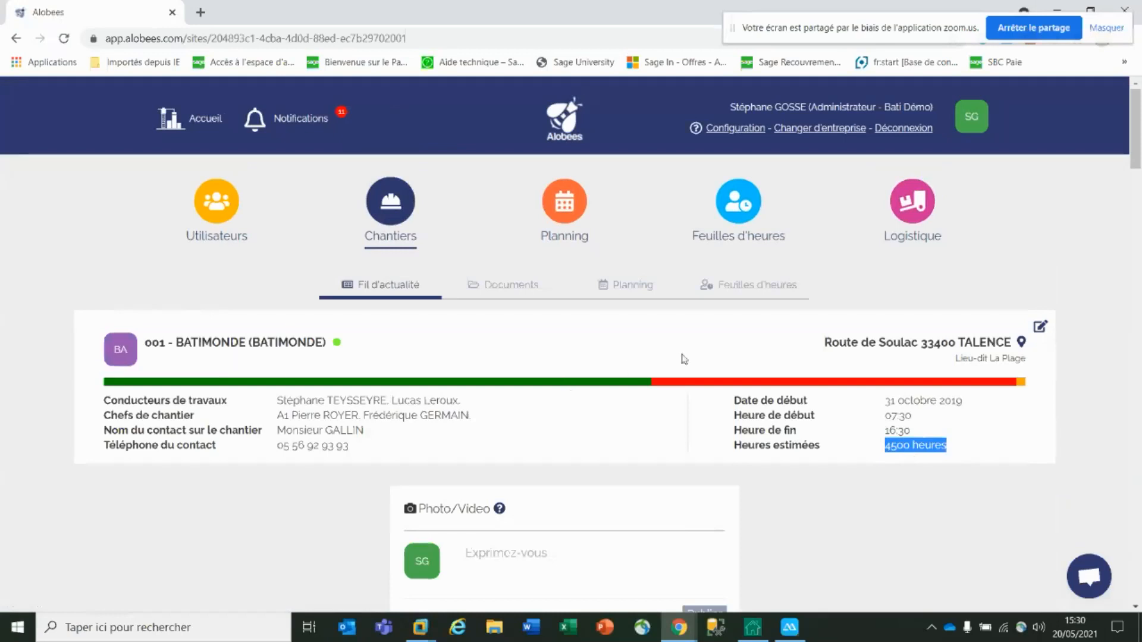
pyautogui.moveTo(747, 385)
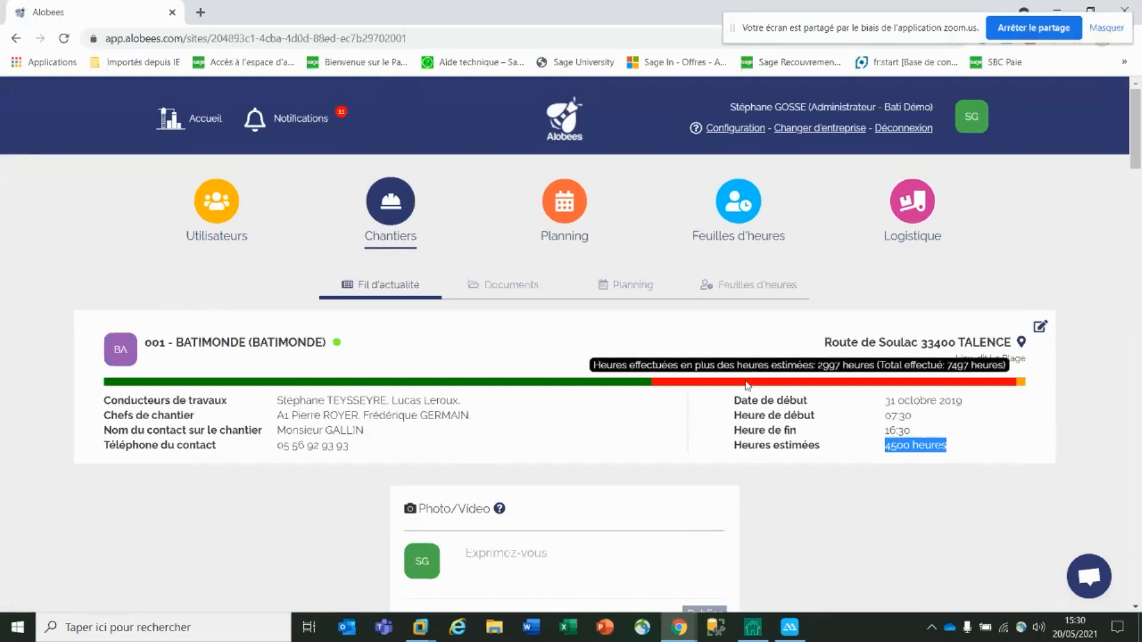
pyautogui.moveTo(1023, 389)
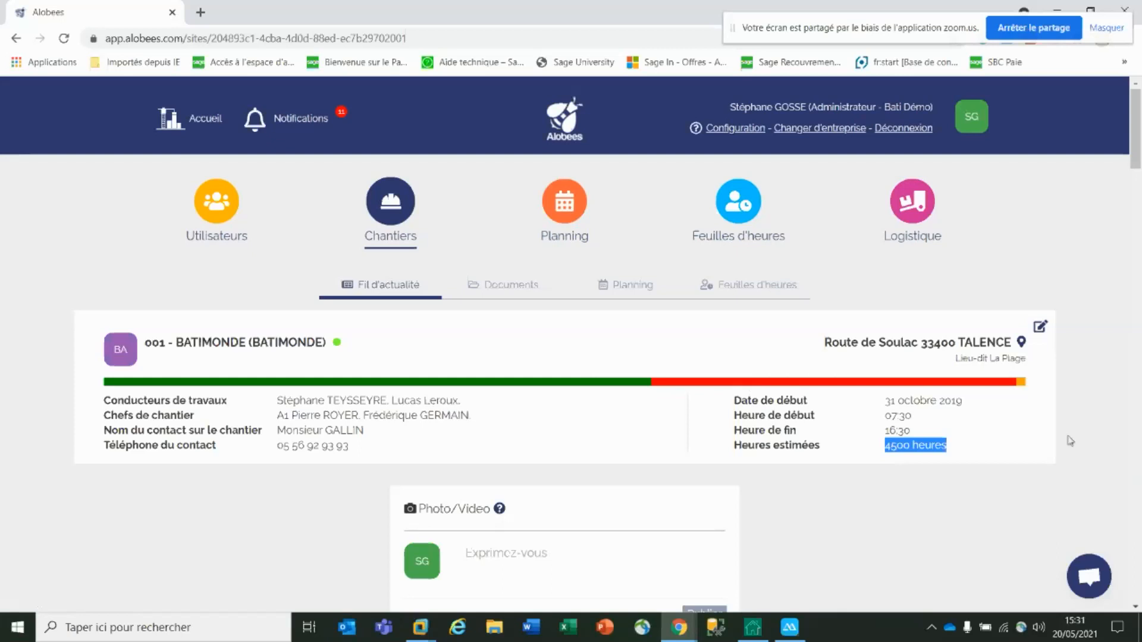
pyautogui.scroll(-8, 244, 336)
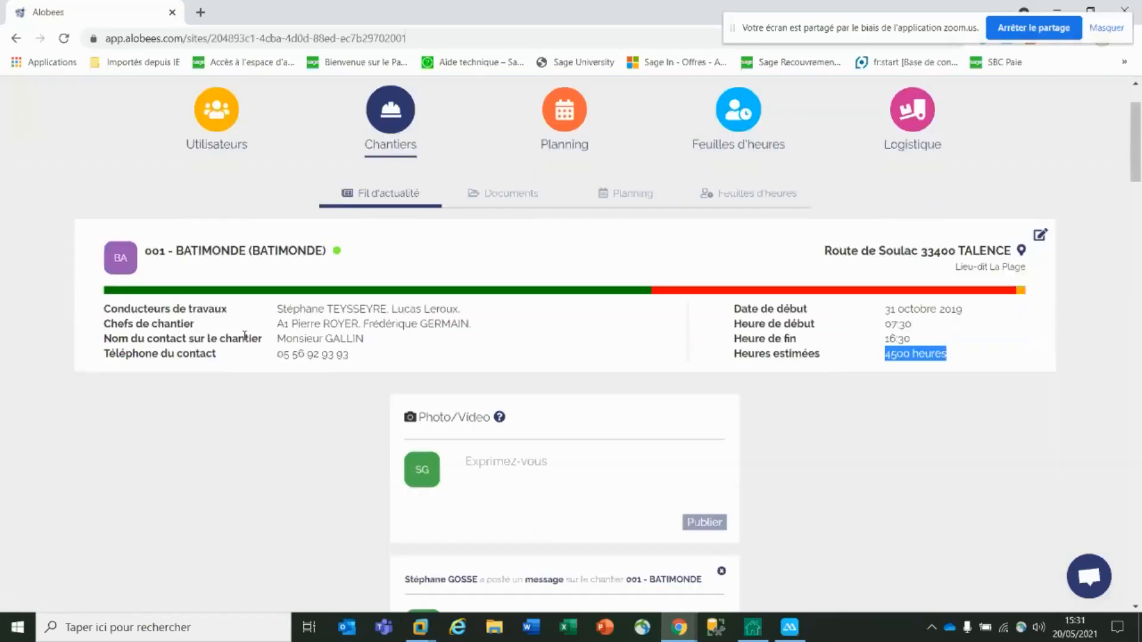
pyautogui.scroll(-2, 244, 338)
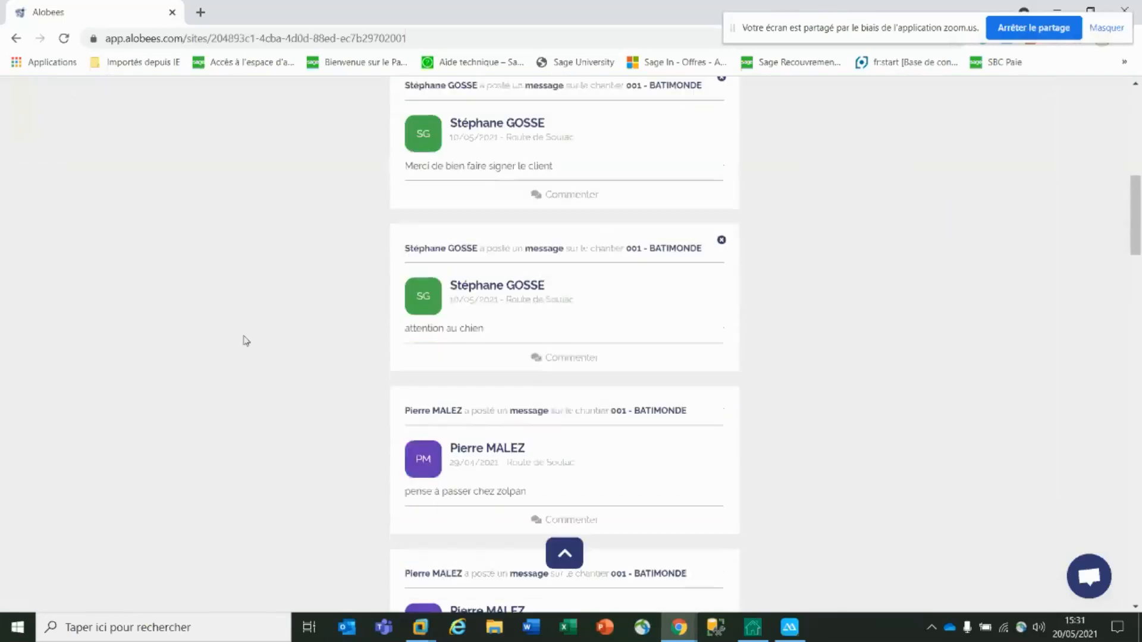
pyautogui.scroll(-1, 277, 286)
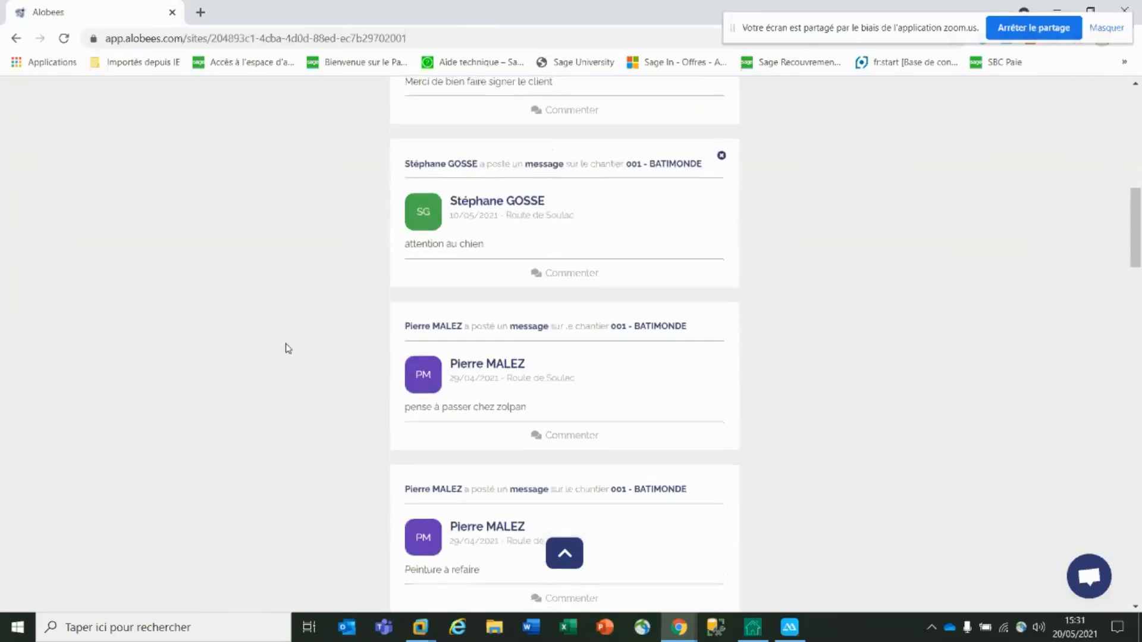
pyautogui.scroll(-5, 283, 336)
pyautogui.scroll(-9, 333, 314)
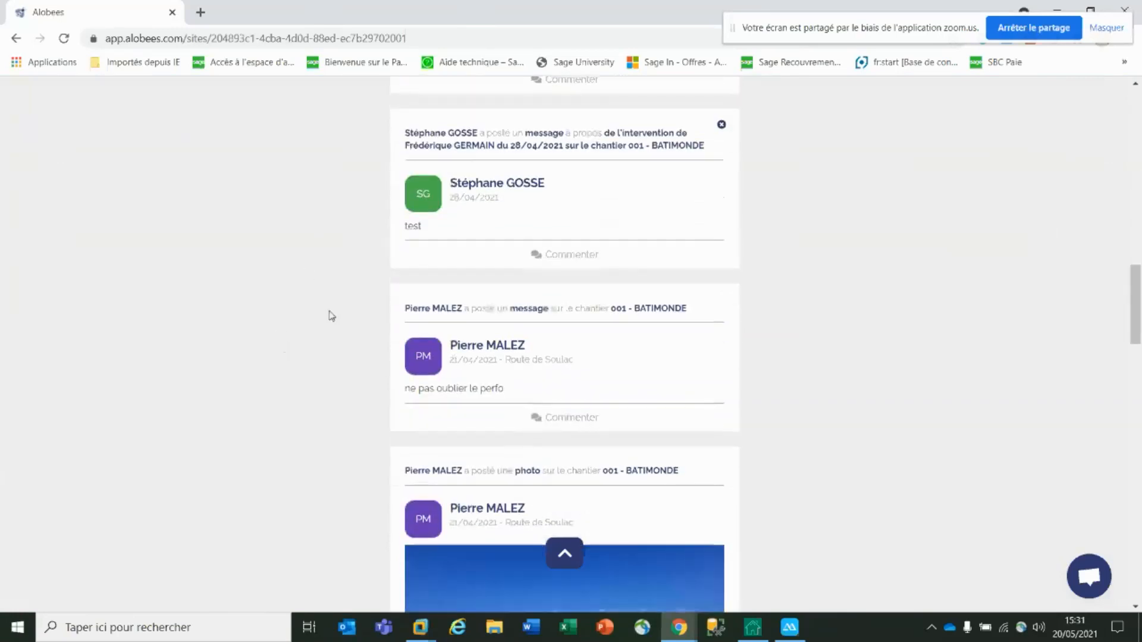
pyautogui.scroll(-1, 332, 316)
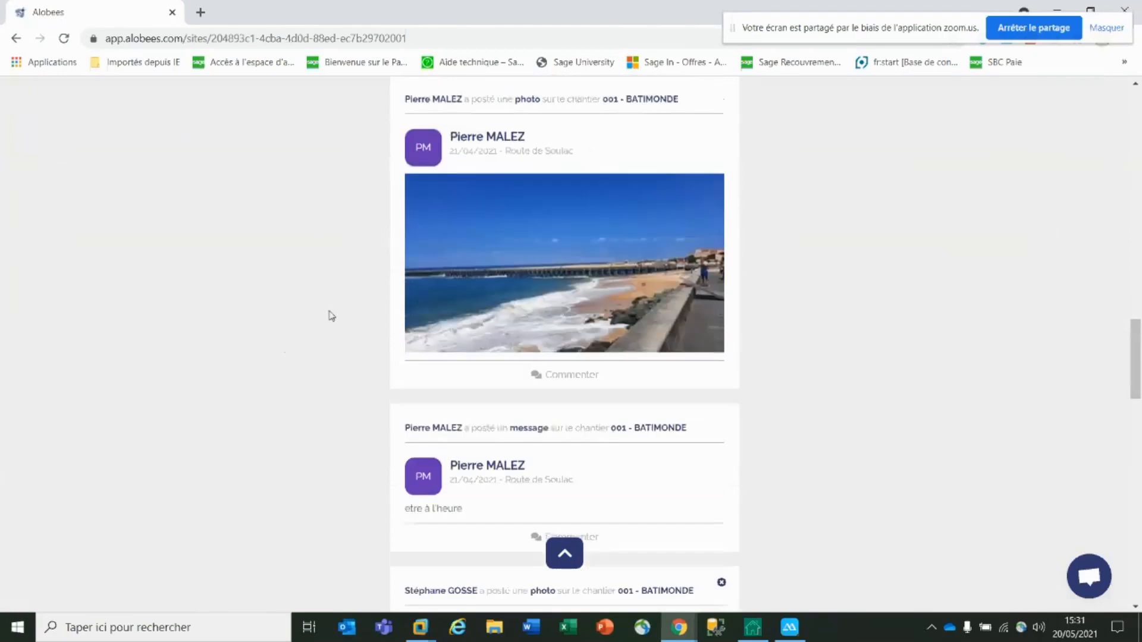
pyautogui.scroll(-1, 331, 316)
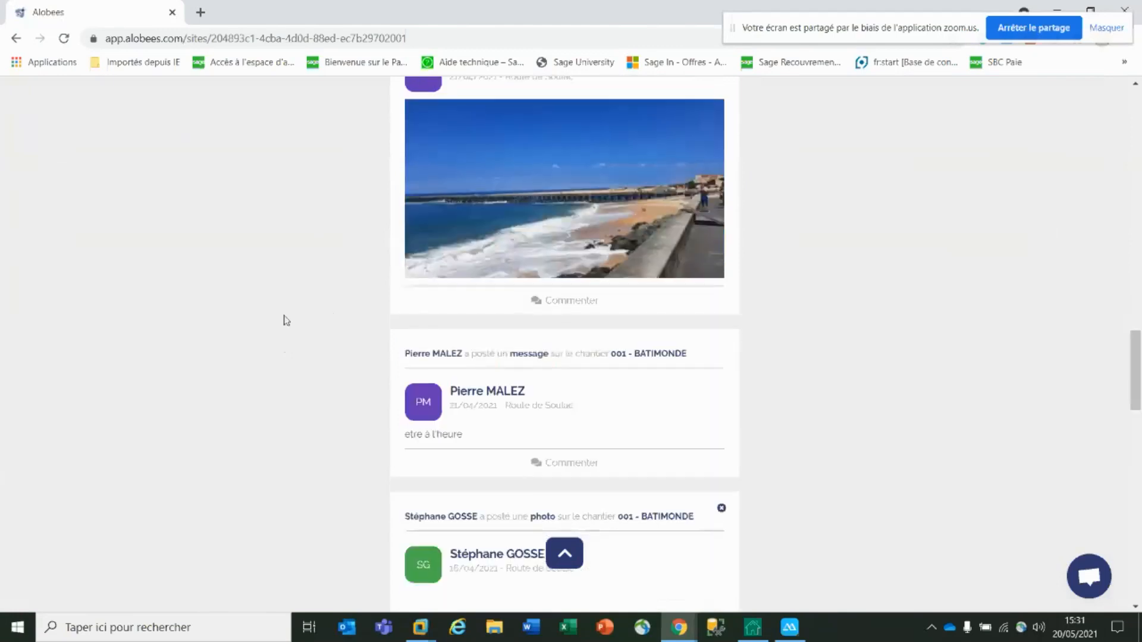
pyautogui.scroll(-5, 285, 322)
pyautogui.scroll(-9, 286, 322)
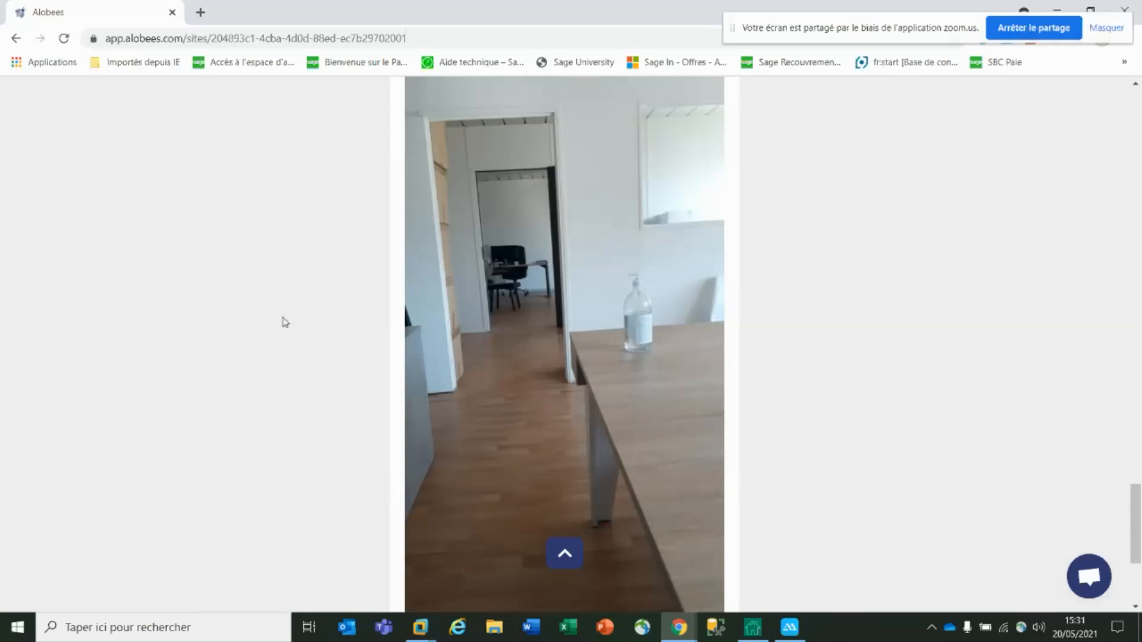
pyautogui.click(565, 553)
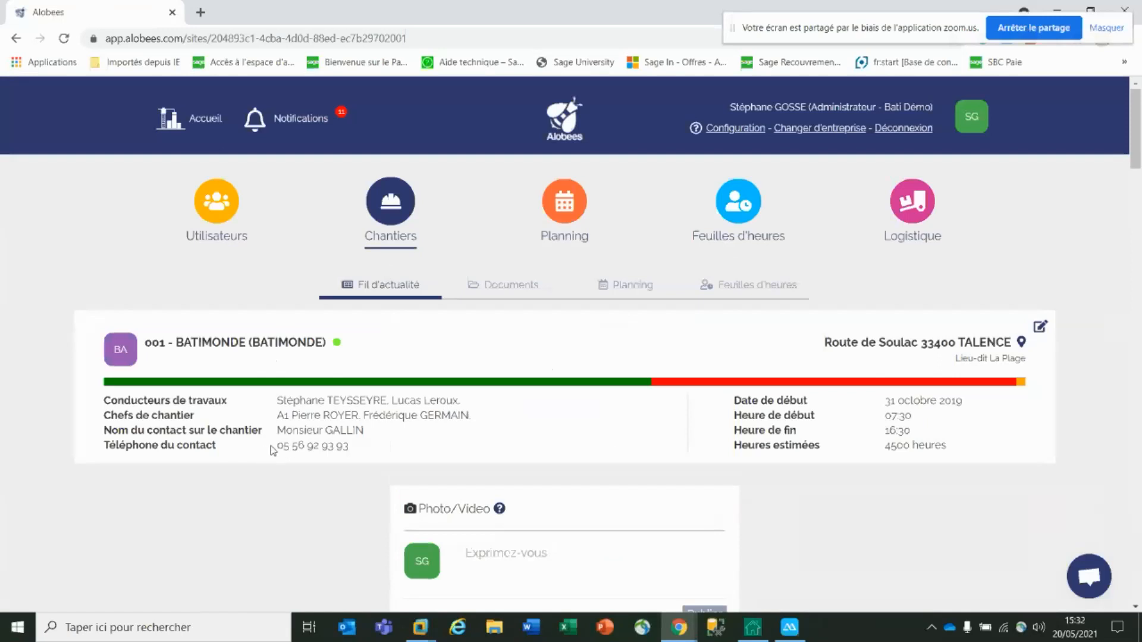
# Review the folders and minimum access roles in the documents of chantier 001 - BATIMONDE.
pyautogui.click(502, 288)
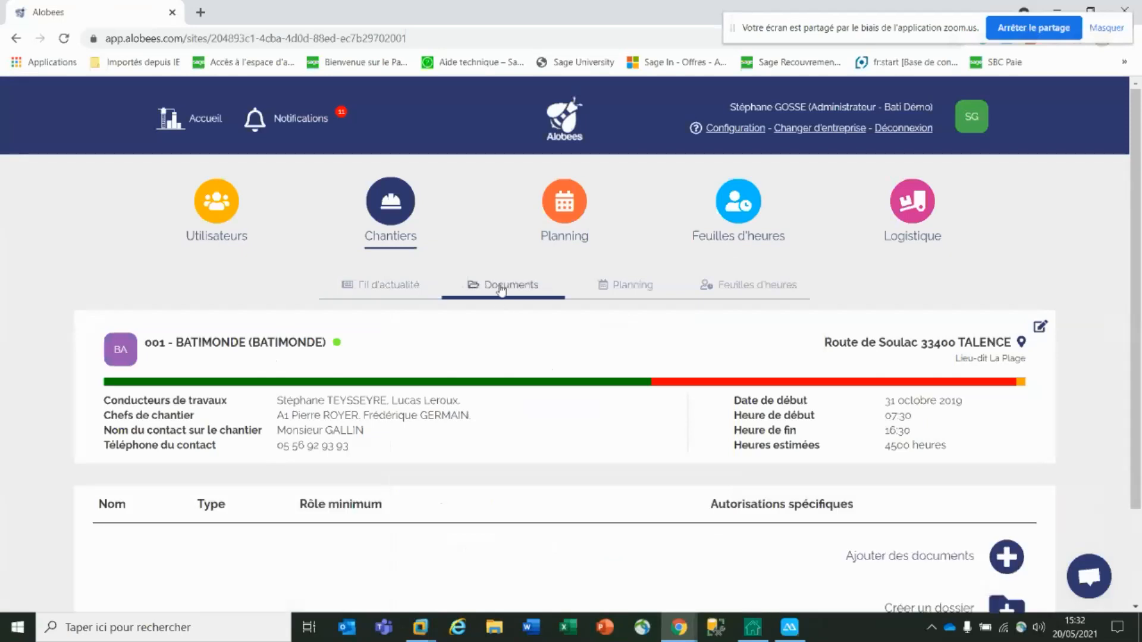
pyautogui.scroll(-3, 74, 360)
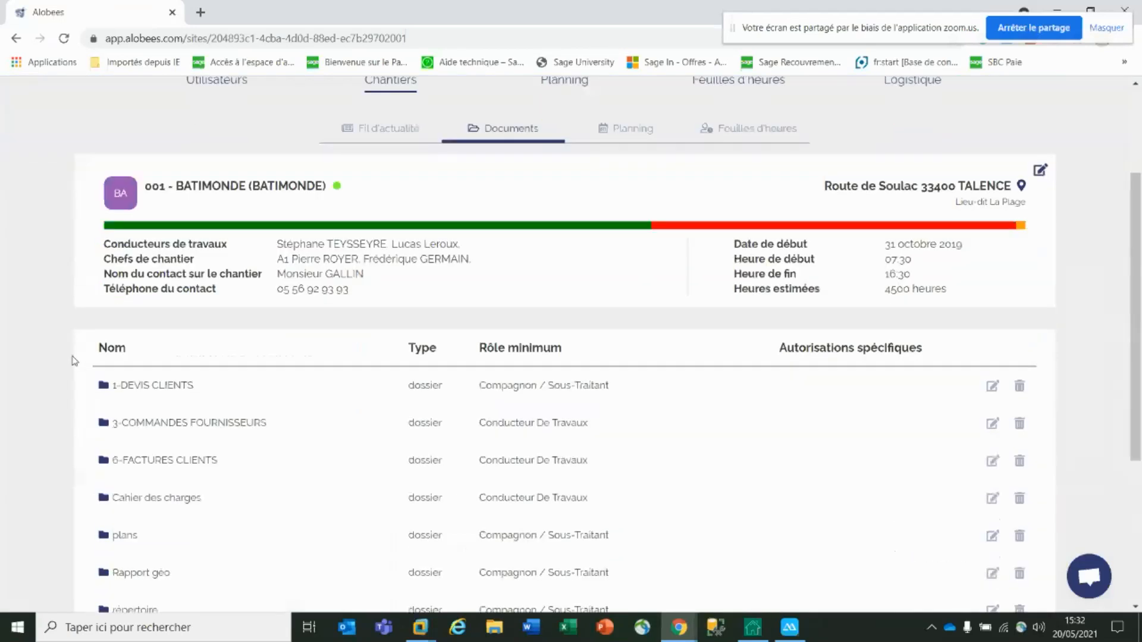
pyautogui.scroll(-2, 74, 361)
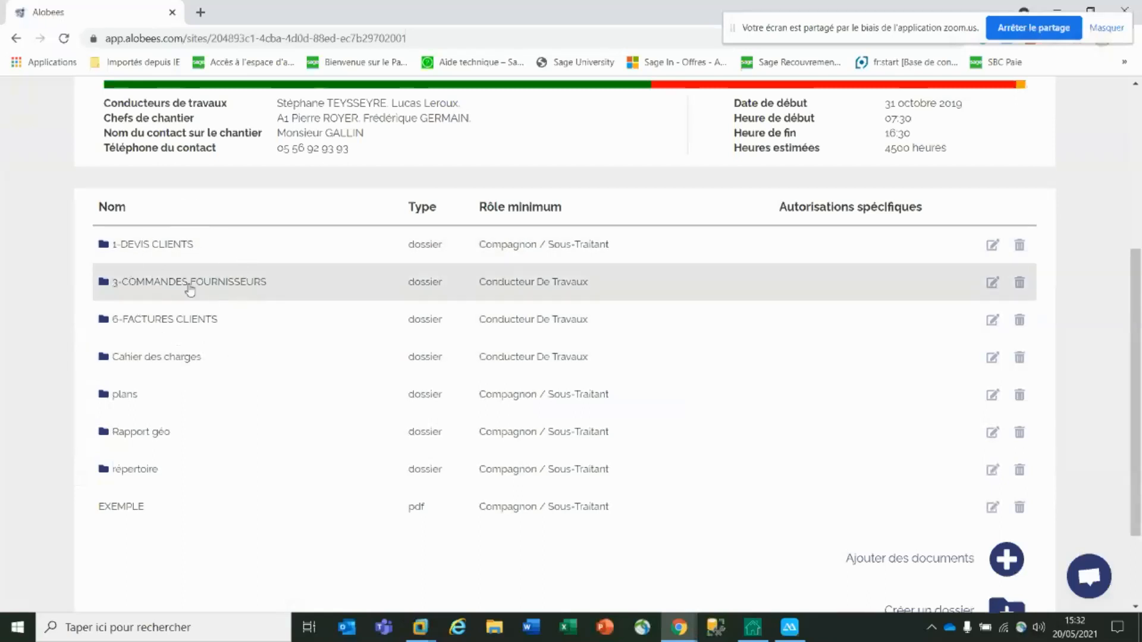
pyautogui.click(187, 322)
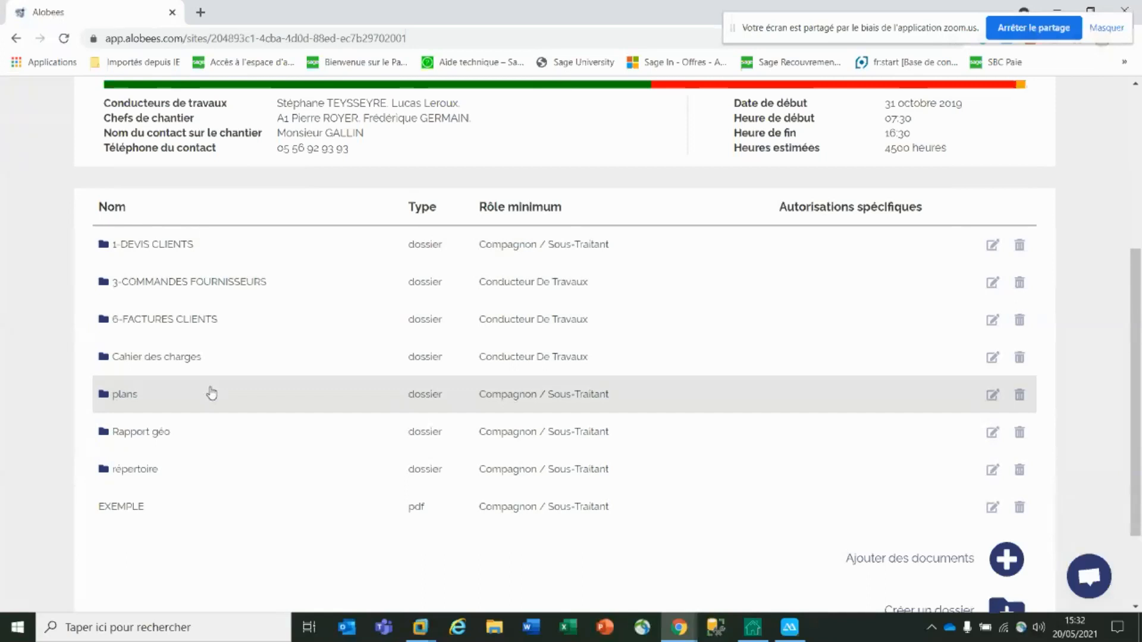
pyautogui.click(1003, 564)
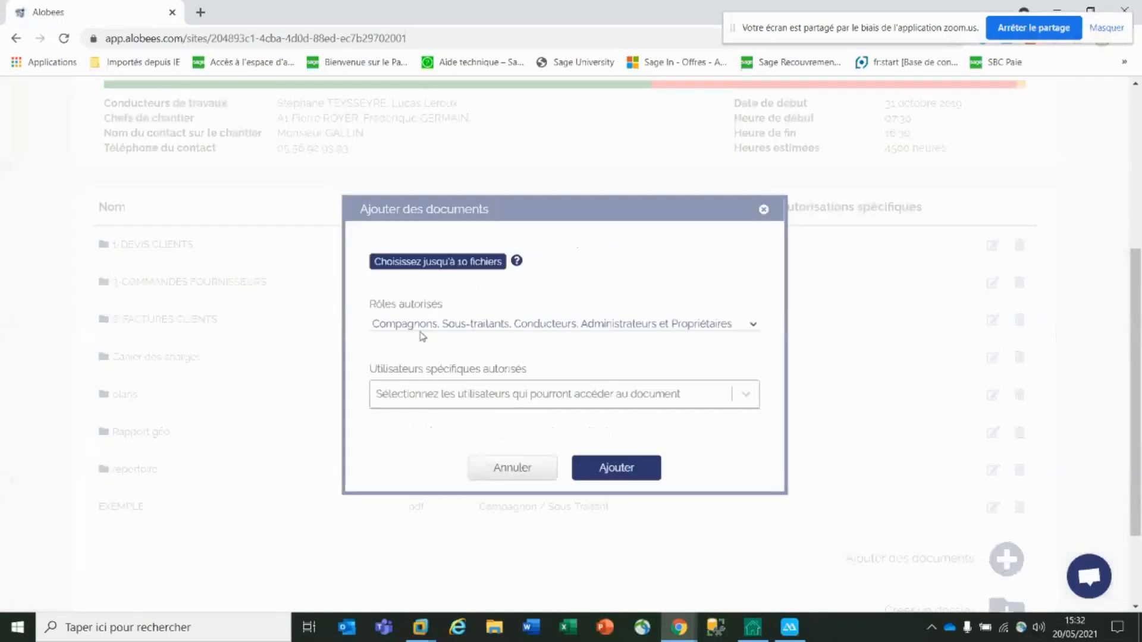
pyautogui.click(752, 325)
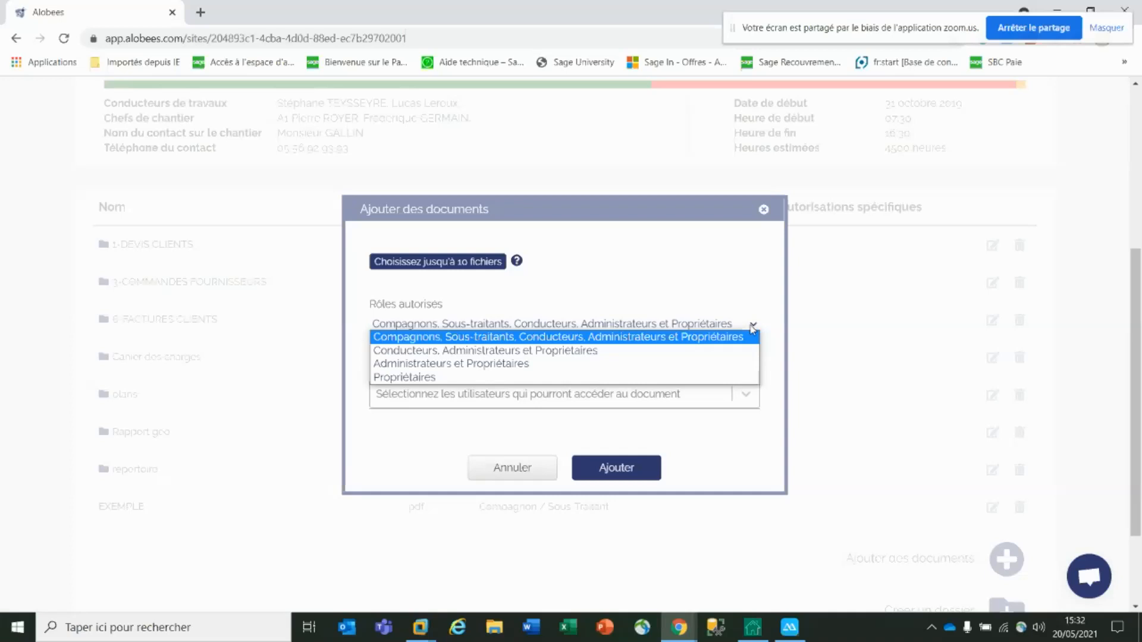
pyautogui.click(753, 329)
pyautogui.click(742, 395)
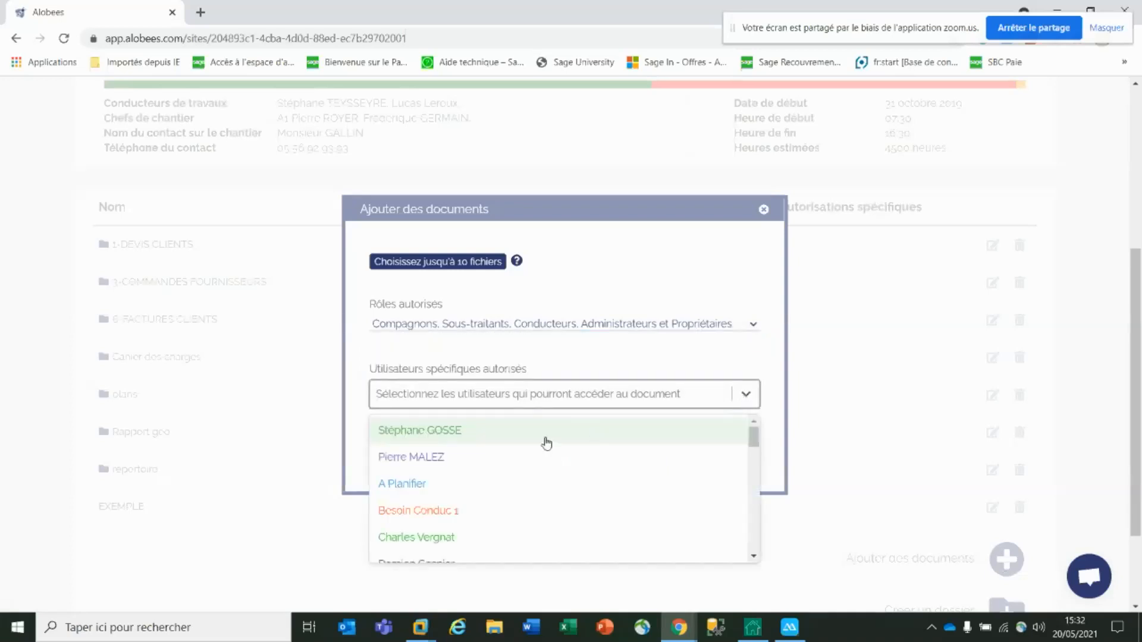
pyautogui.click(546, 443)
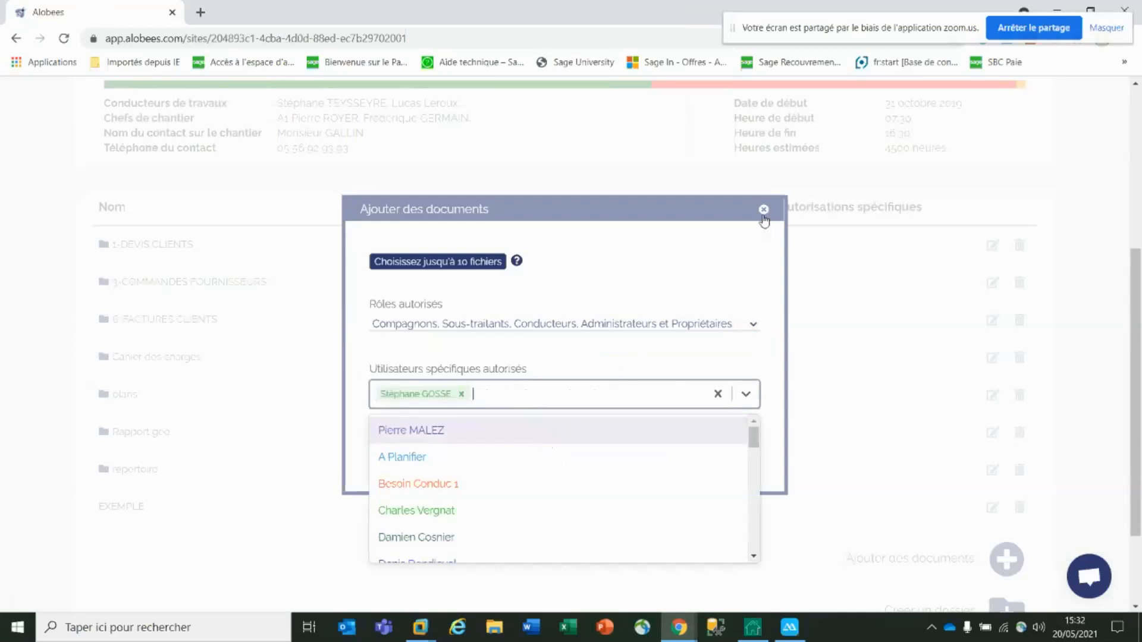
pyautogui.click(763, 211)
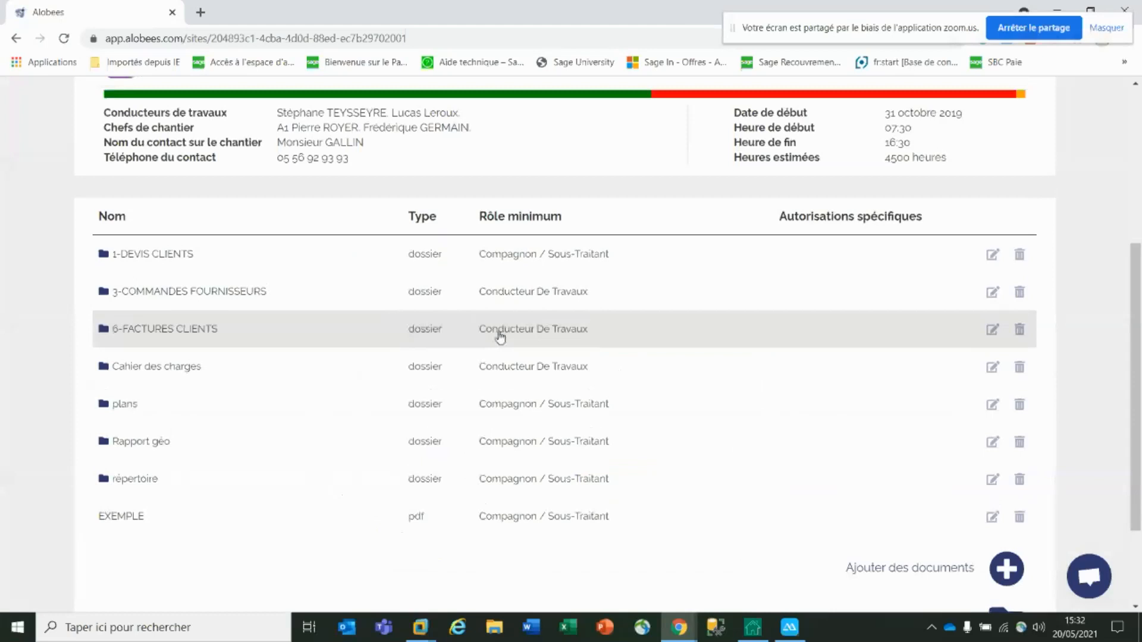
# Open the planning of companions and subcontractors and examine the assignments for the week of 17 - 22 Mai 2021.
pyautogui.scroll(5, 500, 337)
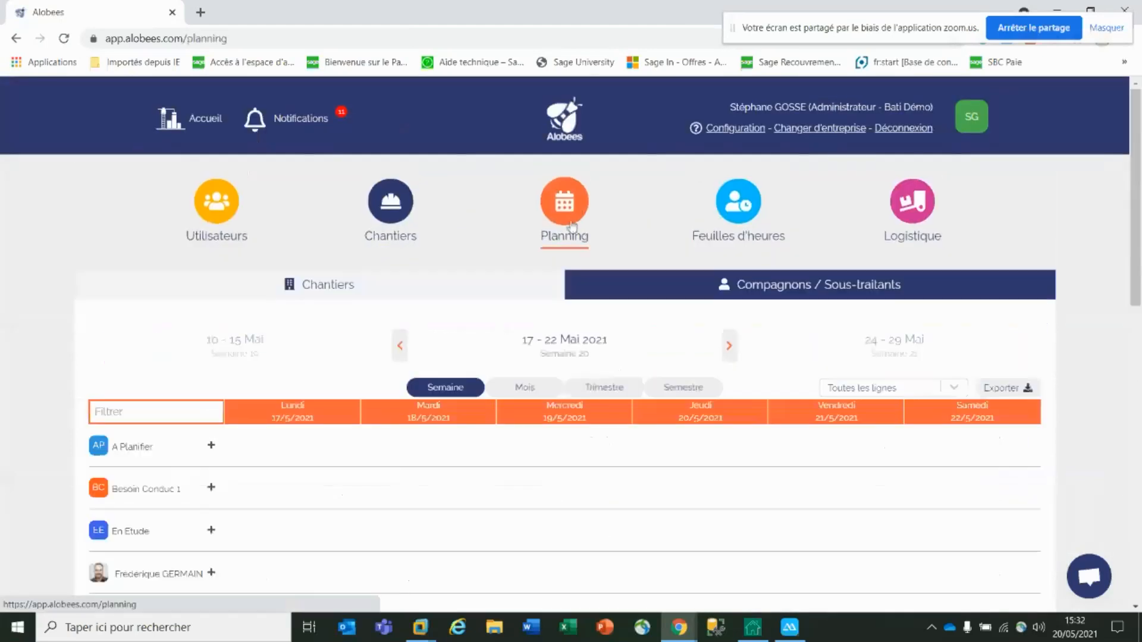
pyautogui.scroll(-4, 43, 357)
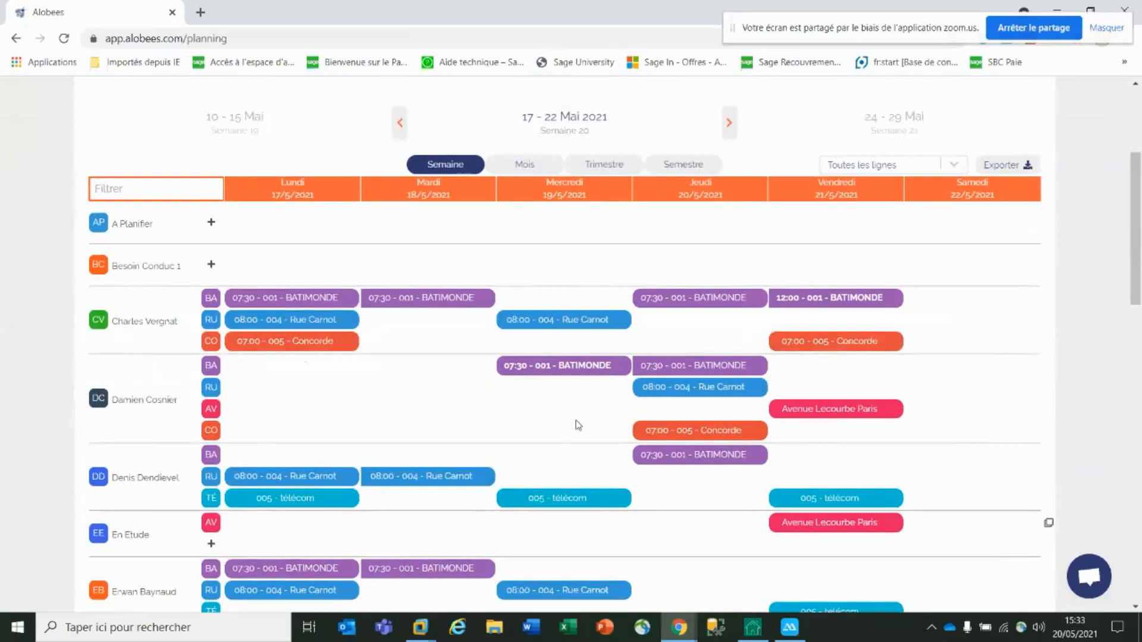
pyautogui.click(446, 161)
pyautogui.press('ctrl')
pyautogui.press('ctrl')
pyautogui.scroll(-8, 650, 249)
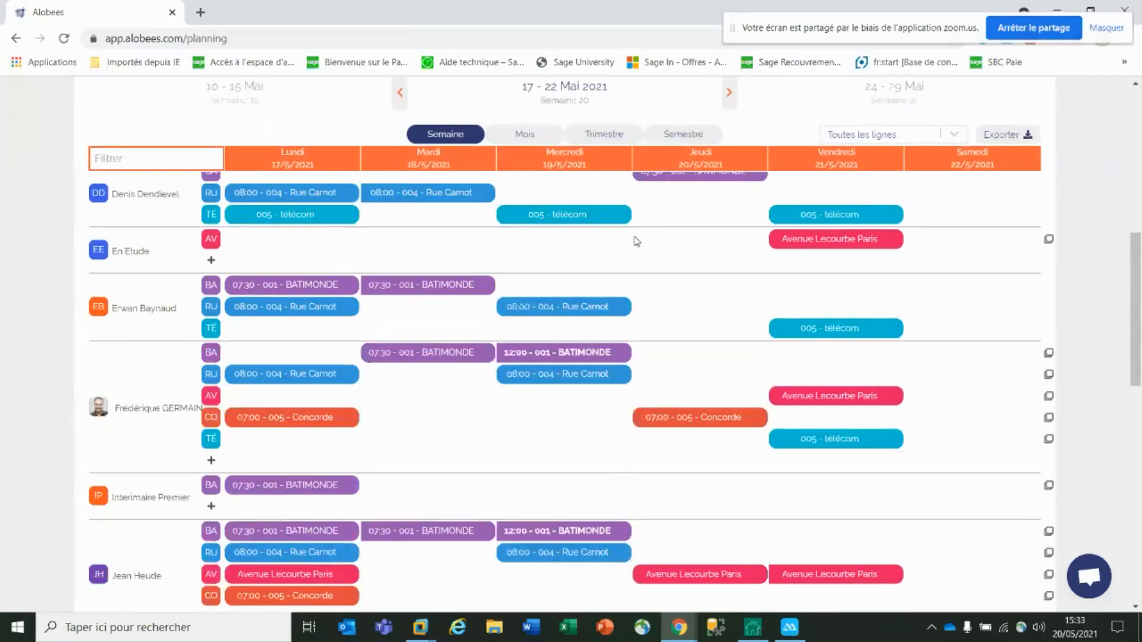
pyautogui.scroll(-4, 636, 241)
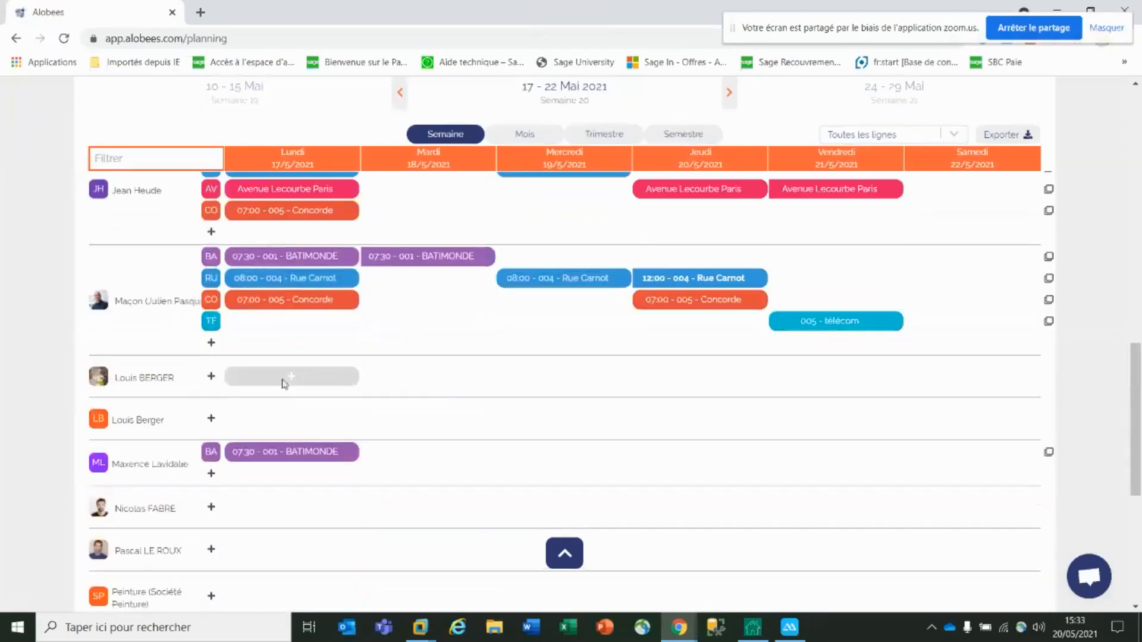
# Assign the companion in the row just below Maçon to 001 - BATIMONDE, 004 - Rue Carnot and 005 - Concorde on Monday 17/5/2021.
pyautogui.click(279, 376)
pyautogui.click(416, 347)
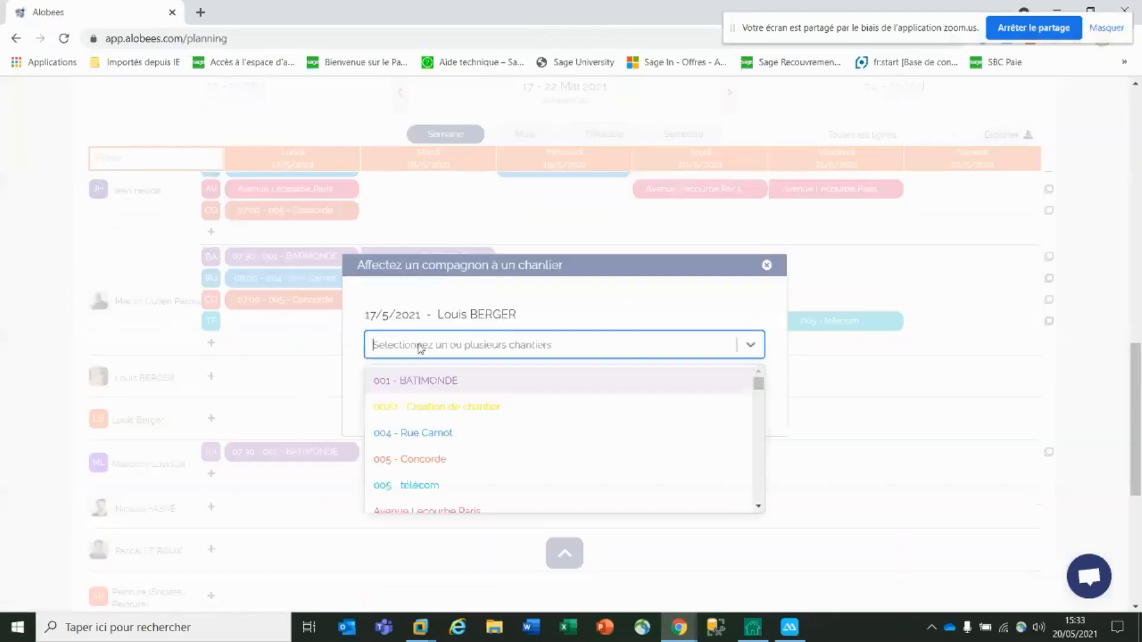
pyautogui.click(426, 381)
pyautogui.click(433, 406)
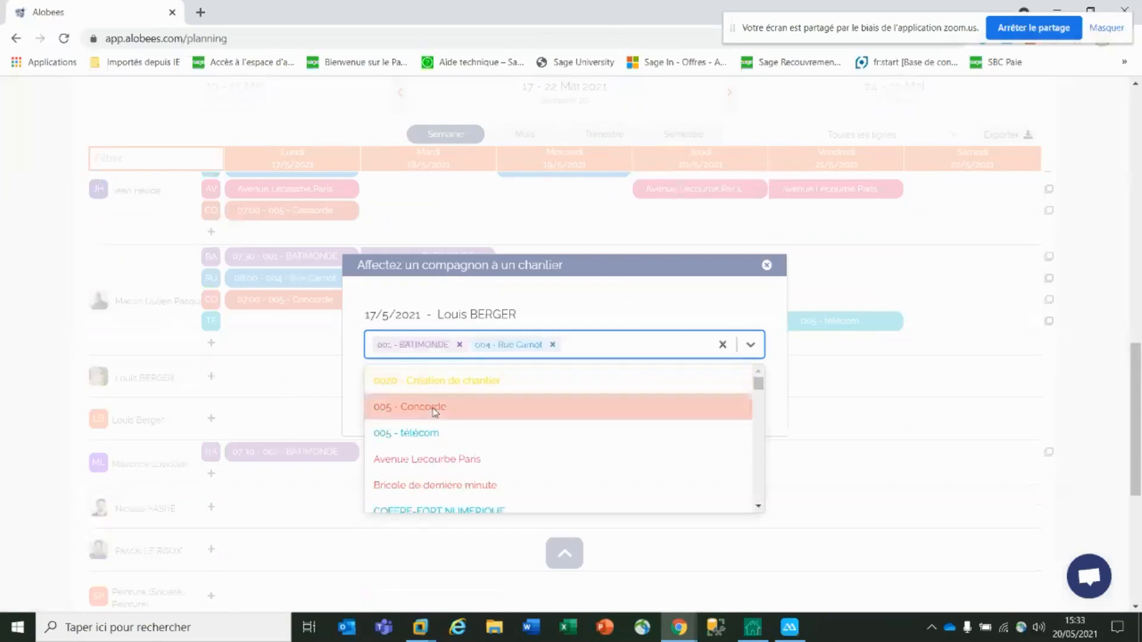
pyautogui.click(435, 407)
pyautogui.click(608, 307)
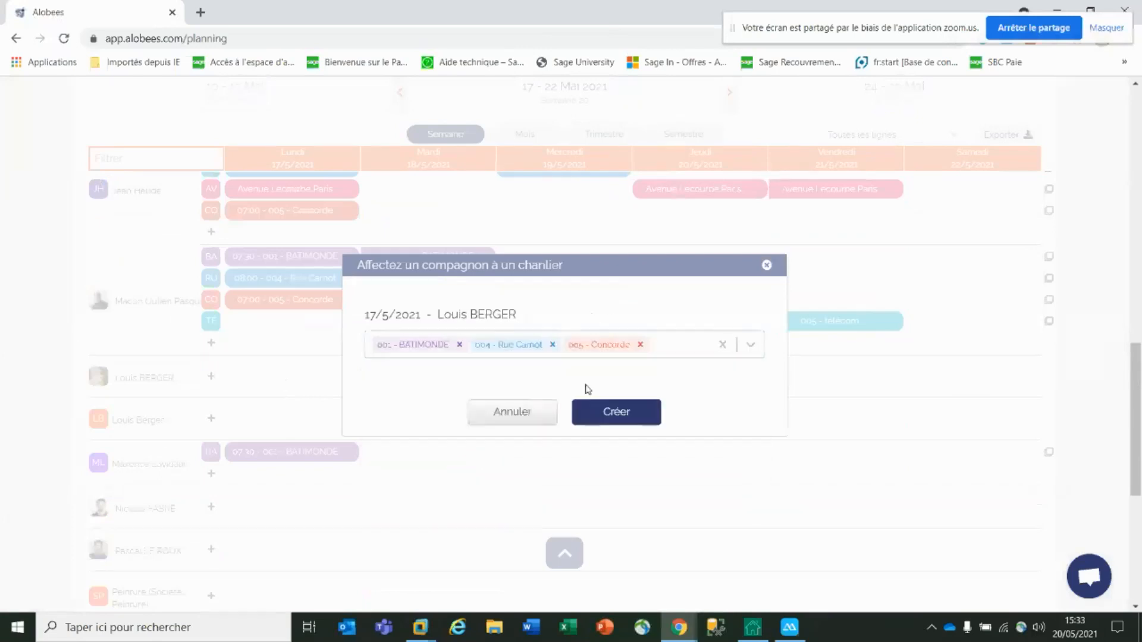
pyautogui.click(604, 419)
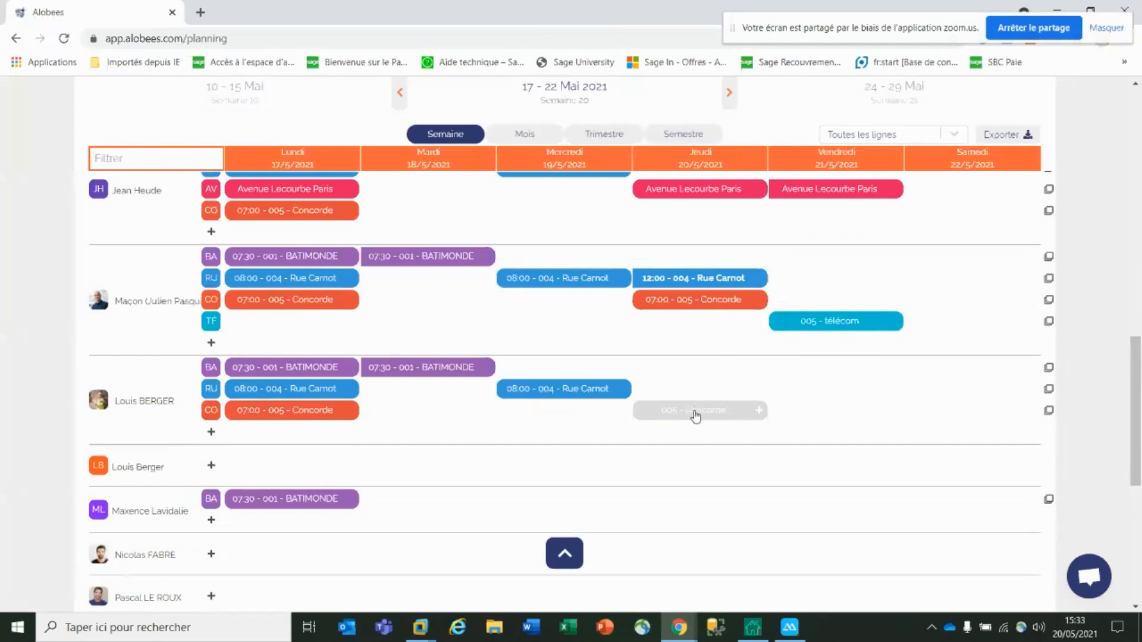
# Assign the same companion to the chantier 005 - télécom on Friday 21/5/2021.
pyautogui.click(821, 439)
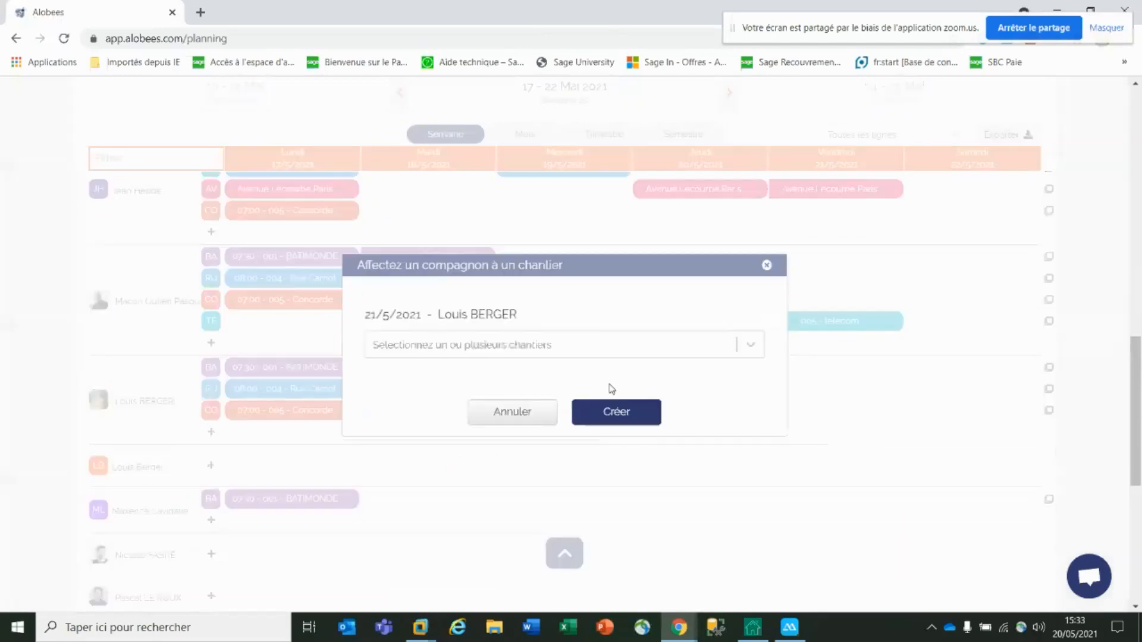
pyautogui.click(566, 349)
pyautogui.click(489, 497)
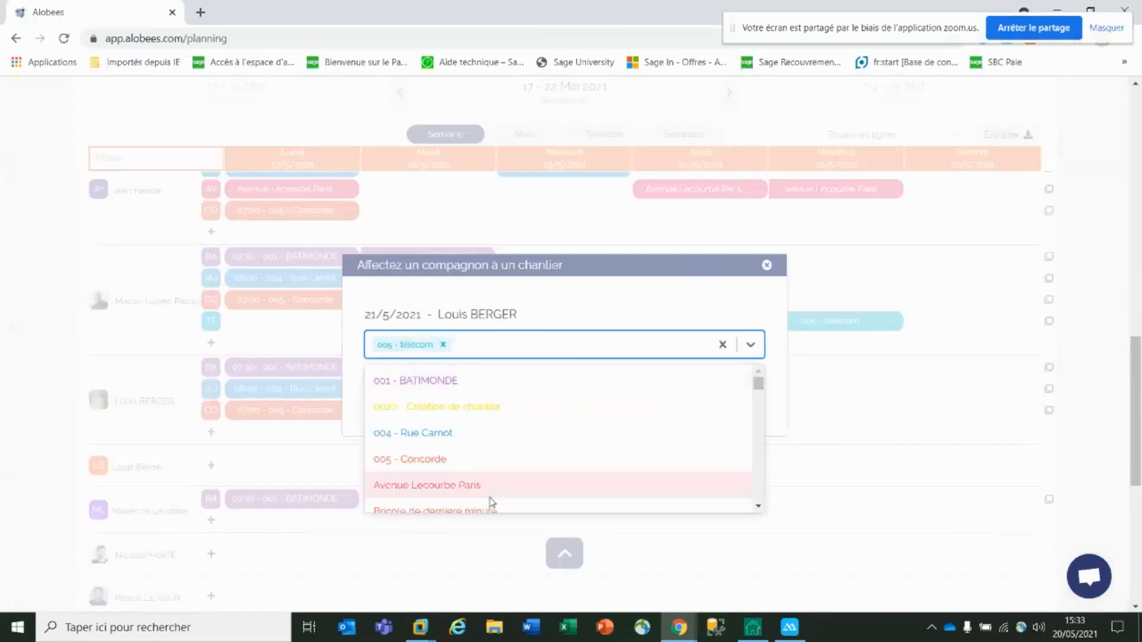
pyautogui.click(612, 290)
pyautogui.click(633, 412)
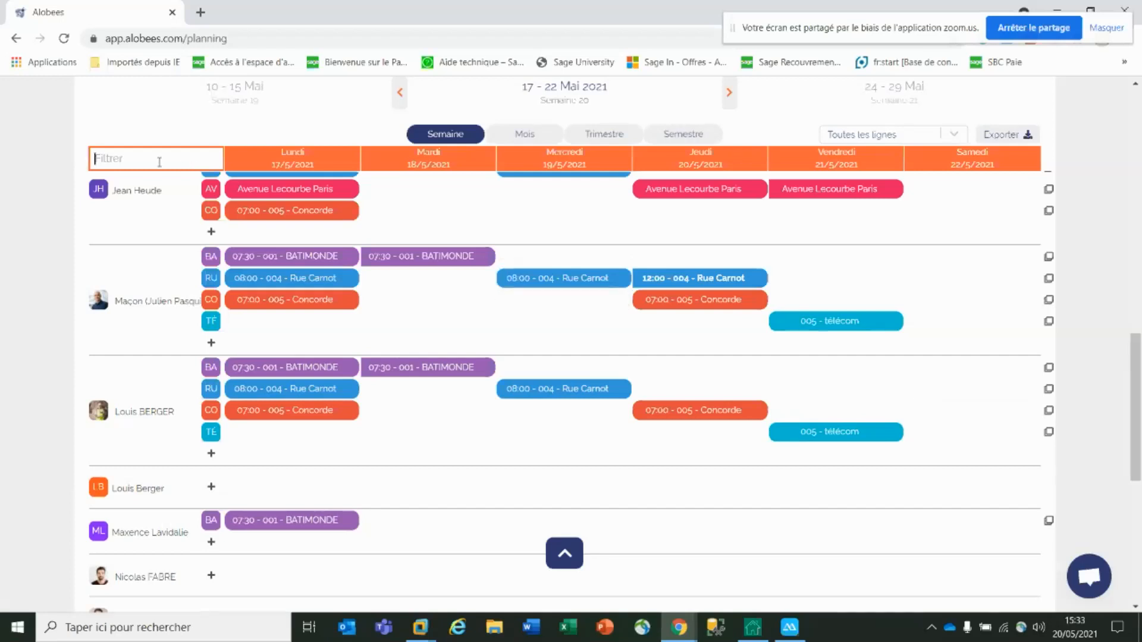
# Filter the planning rows by the start of a companion's first name, and clear the filter.
pyautogui.write('MAX')
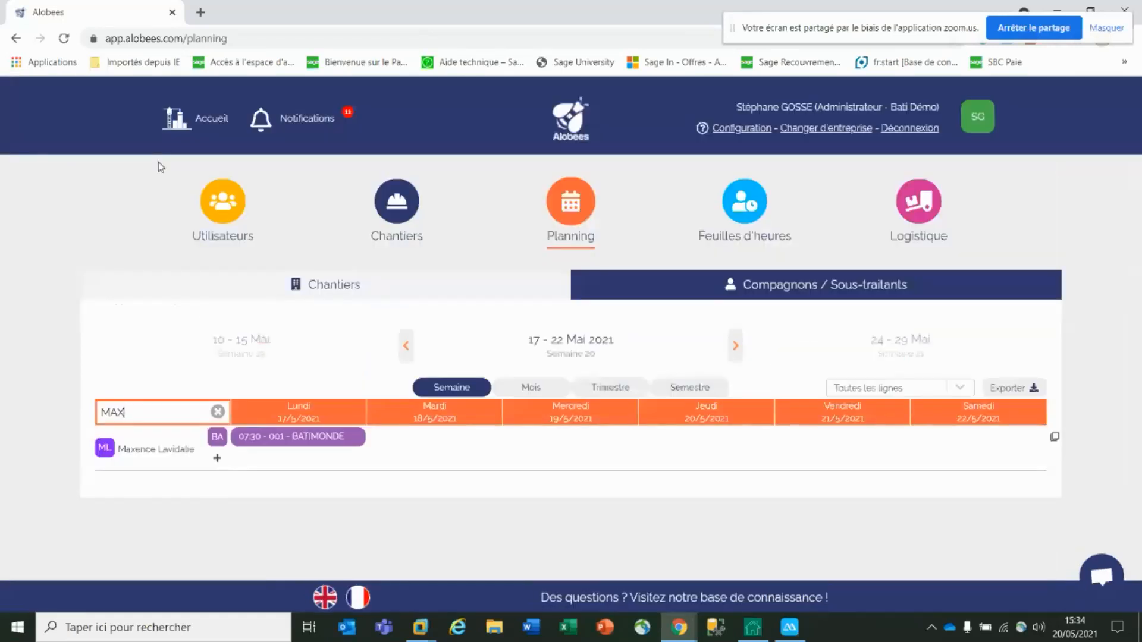
pyautogui.press('BackSpace')
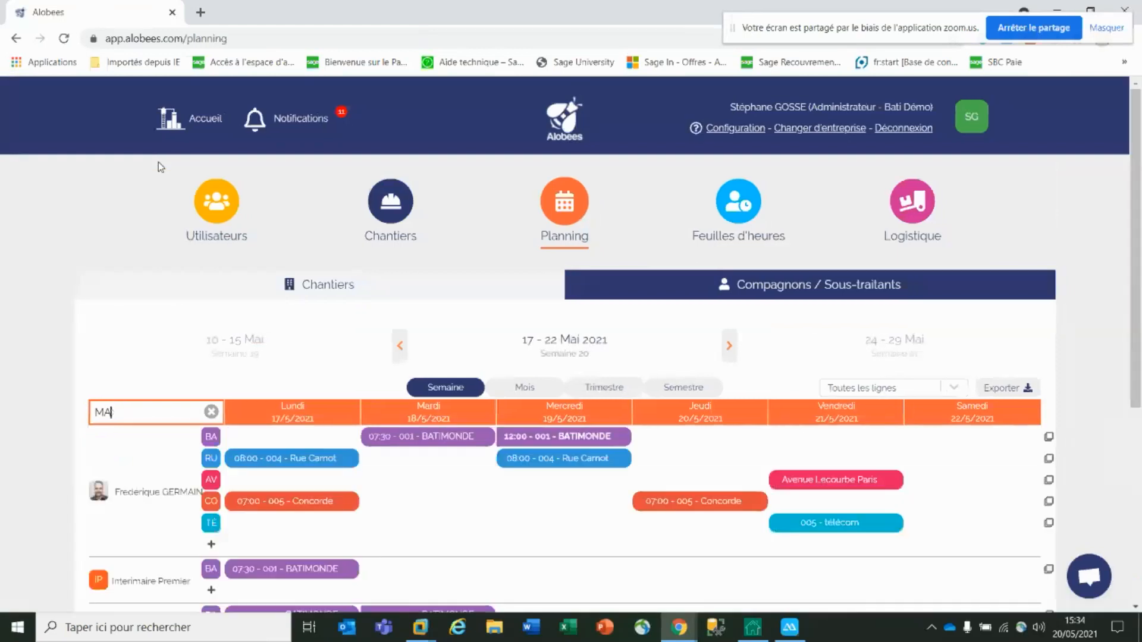
pyautogui.press('BackSpace')
pyautogui.press('BackSpace')
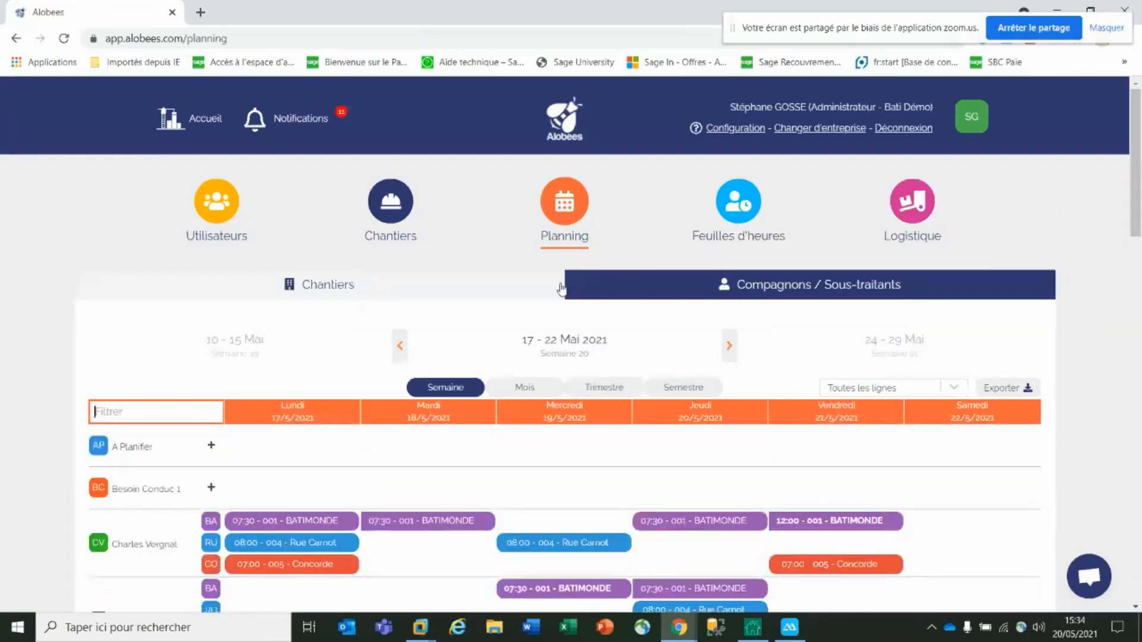
# Filter the companions' planning by Lundi-Vendredi complet and by Lundi-Vendredi non complet to check who is fully planned.
pyautogui.scroll(-2, 955, 407)
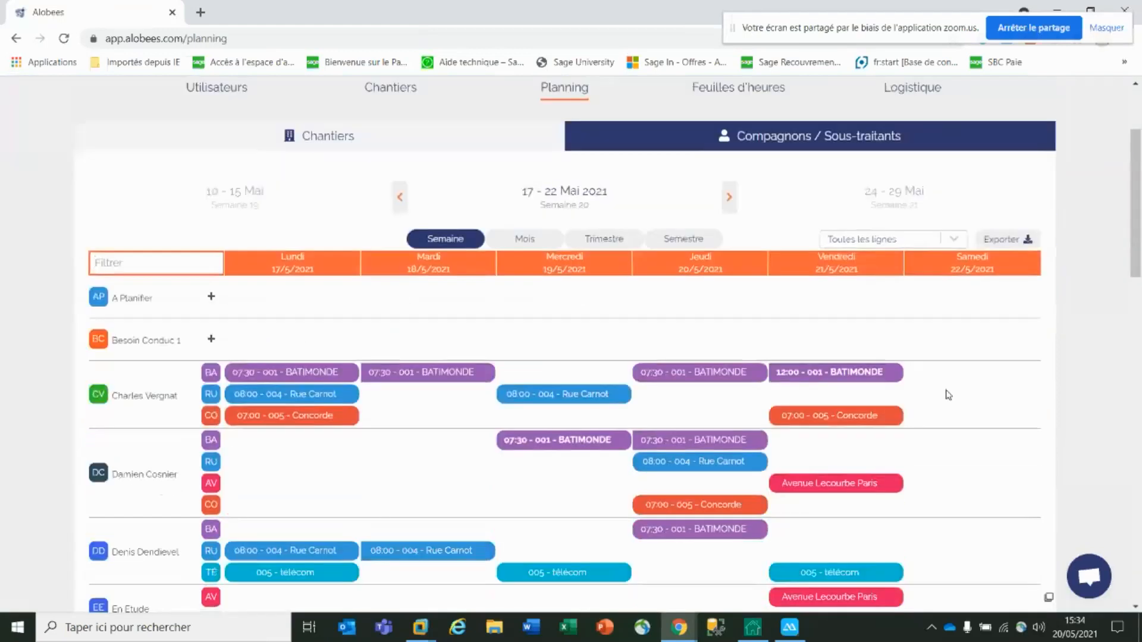
pyautogui.click(955, 240)
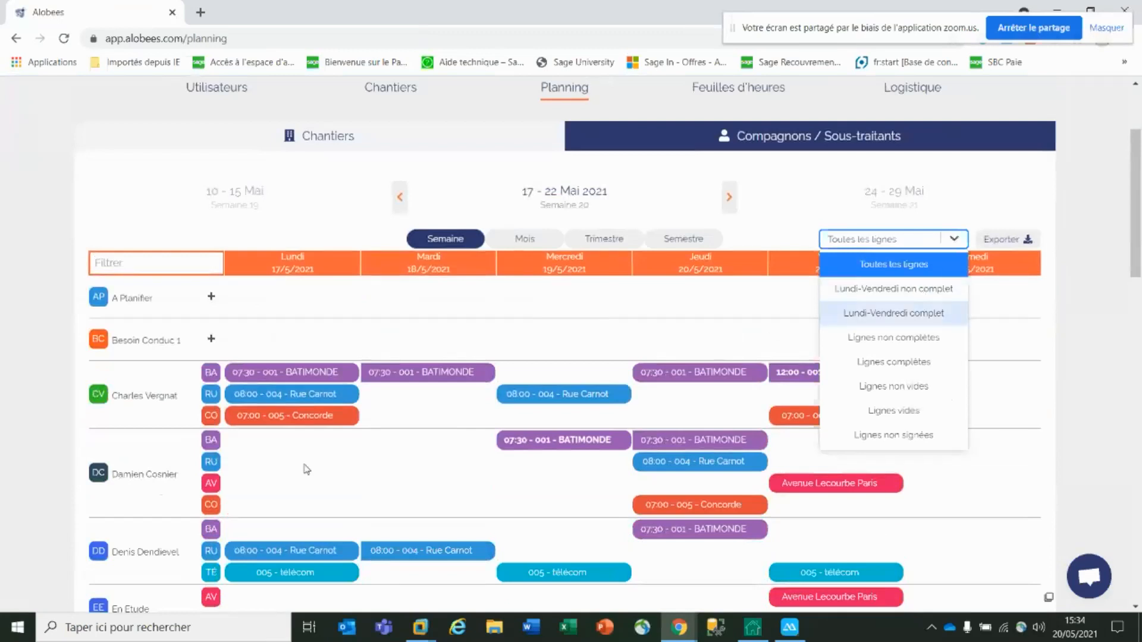
pyautogui.click(880, 314)
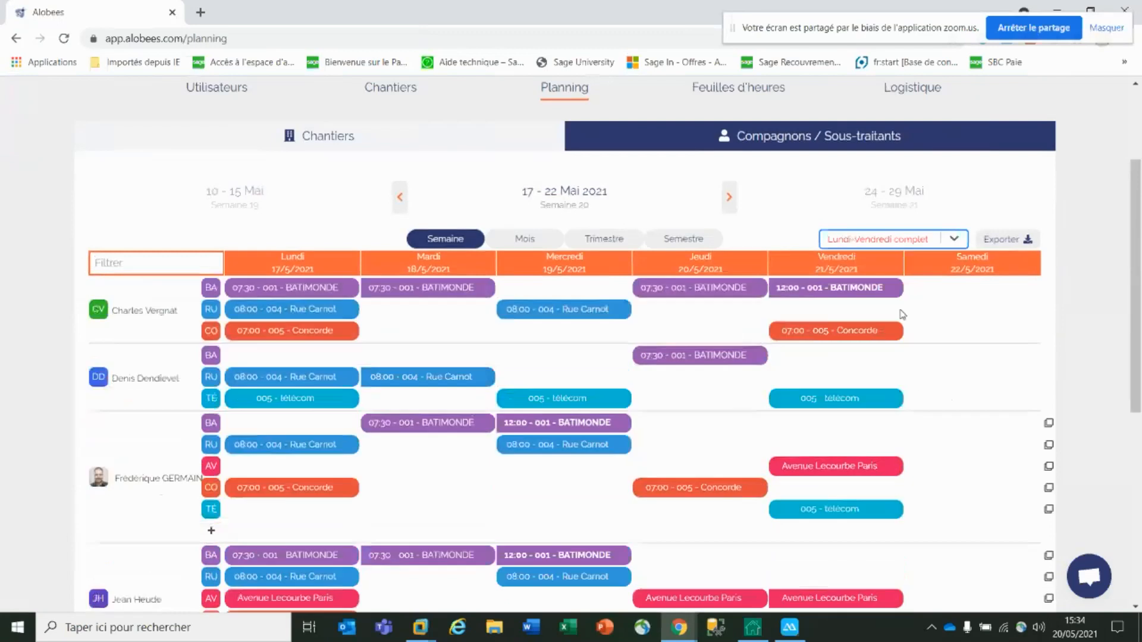
pyautogui.click(954, 239)
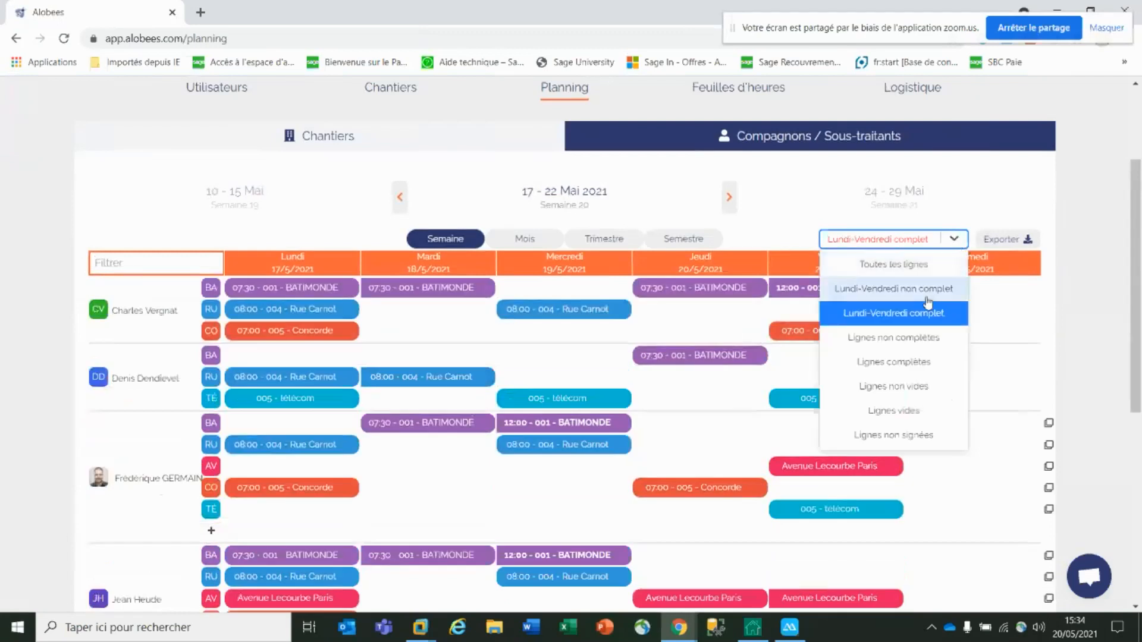
pyautogui.click(925, 290)
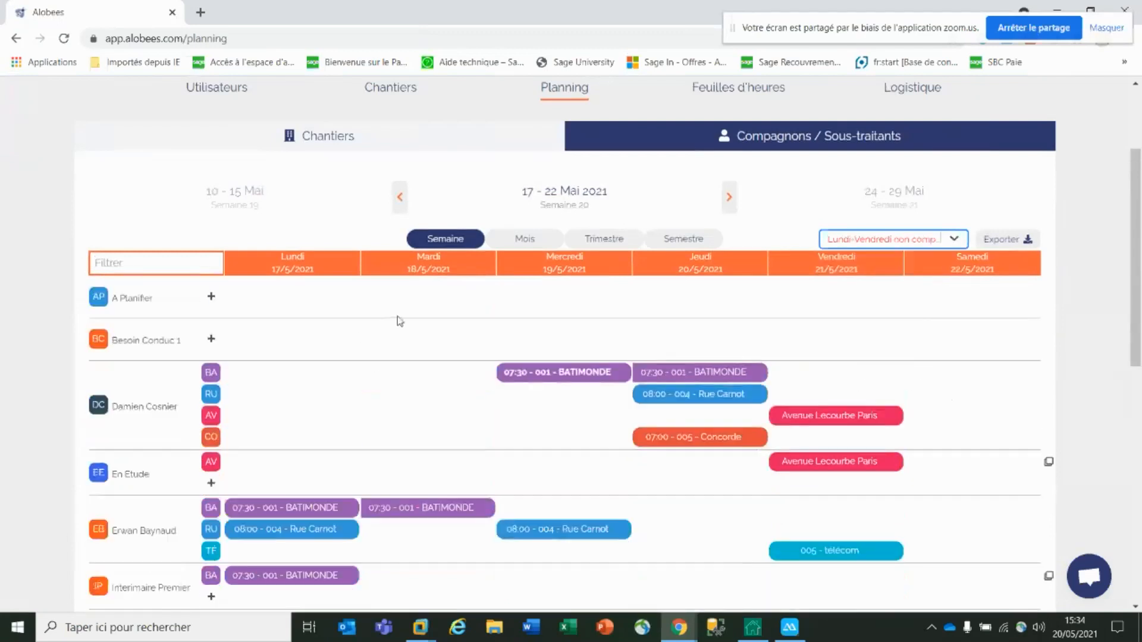
pyautogui.moveTo(753, 339)
pyautogui.click(440, 405)
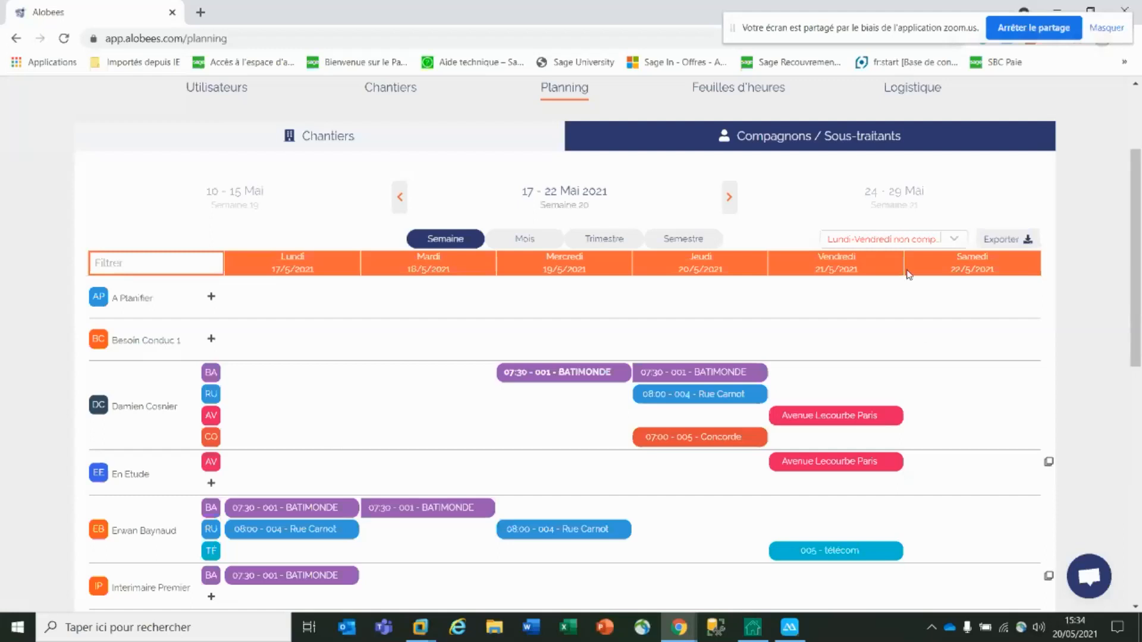
# Switch the planning to the view by chantiers and examine the companions assigned to 004 - Rue Carnot.
pyautogui.click(331, 142)
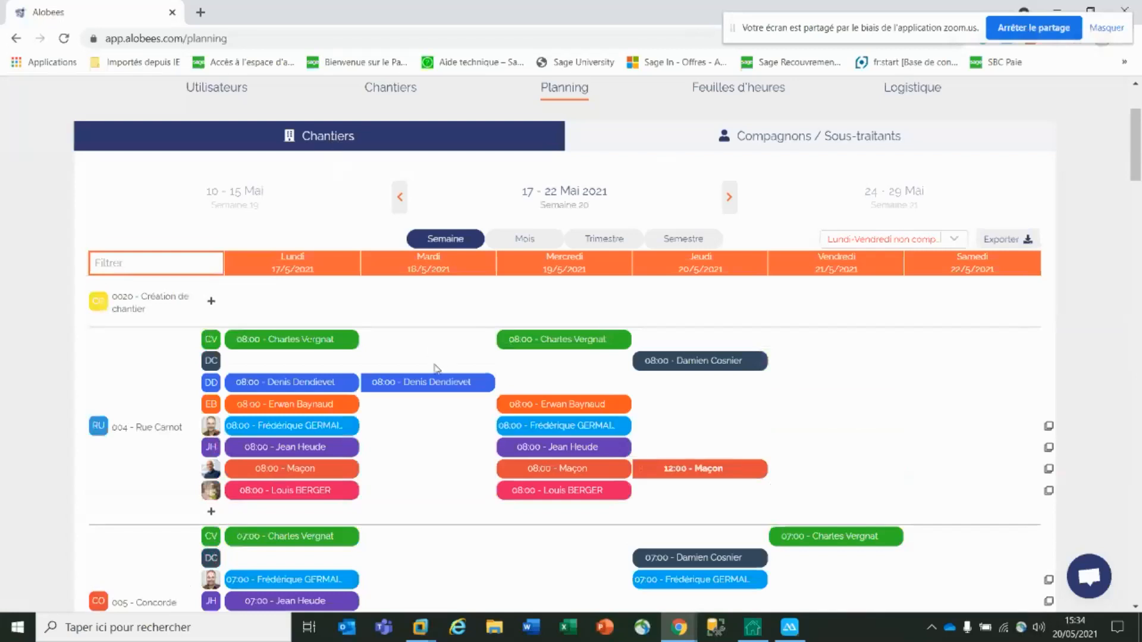
pyautogui.scroll(-1, 441, 365)
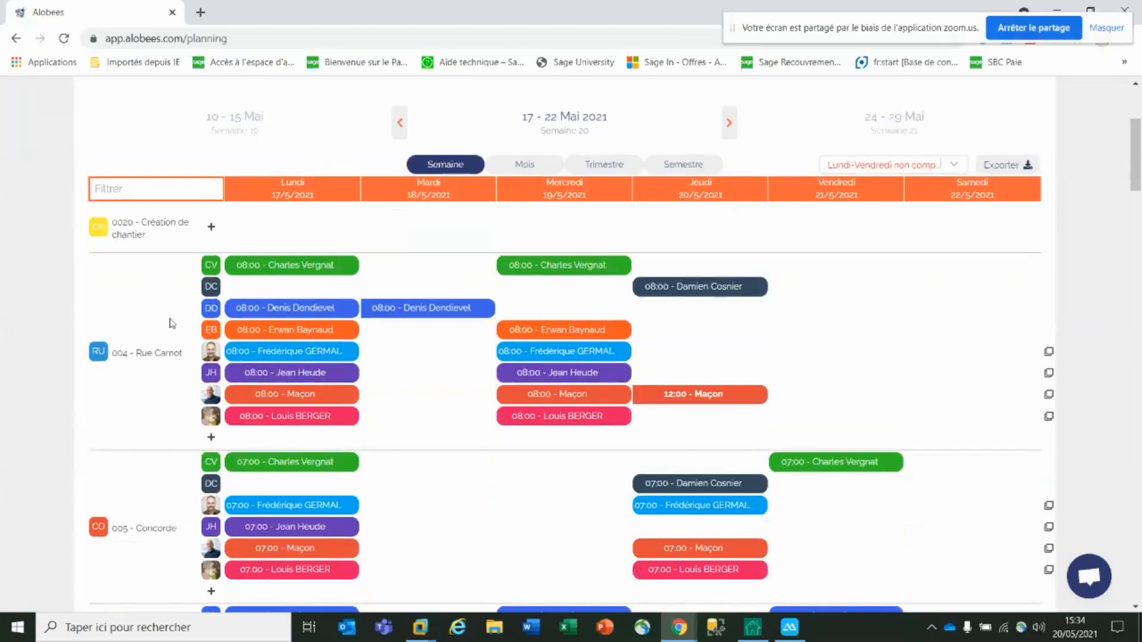
pyautogui.moveTo(546, 398)
pyautogui.moveTo(711, 374)
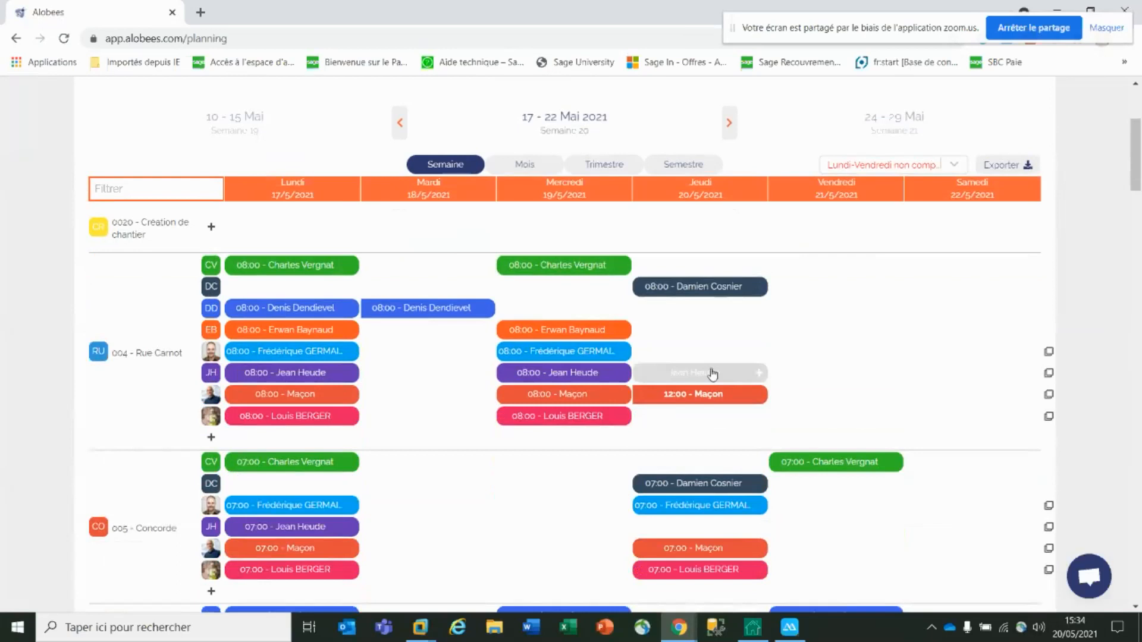
pyautogui.moveTo(705, 422)
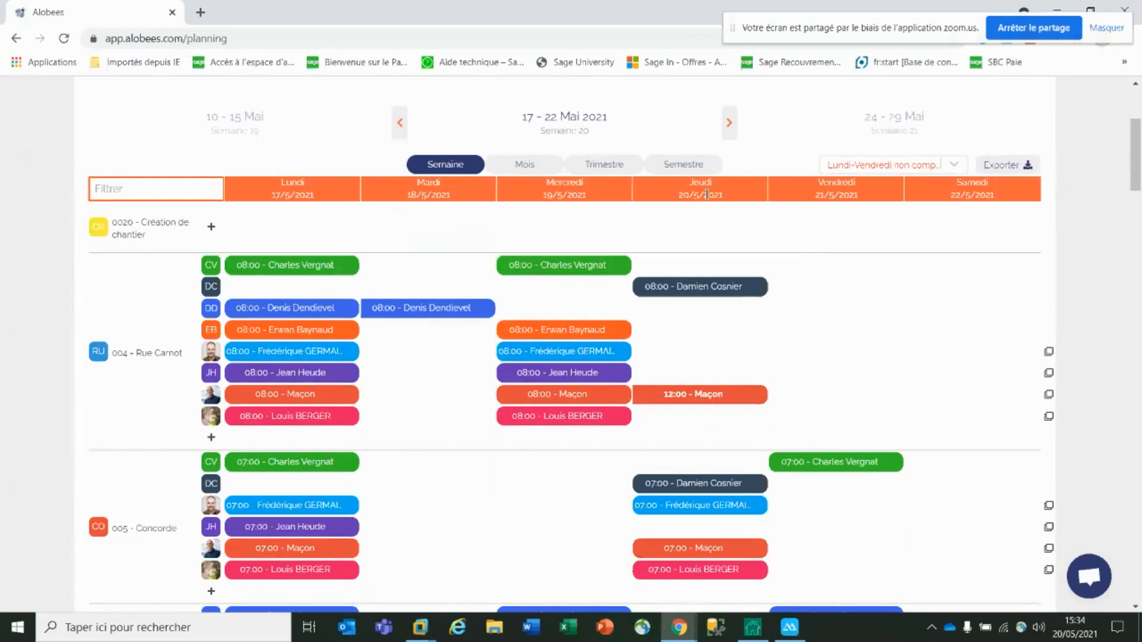
# Show Toutes les lignes and also assign the newly planned companion to 001 - BATIMONDE on Thursday 20/5/2021, accepting the double assignment.
pyautogui.click(954, 164)
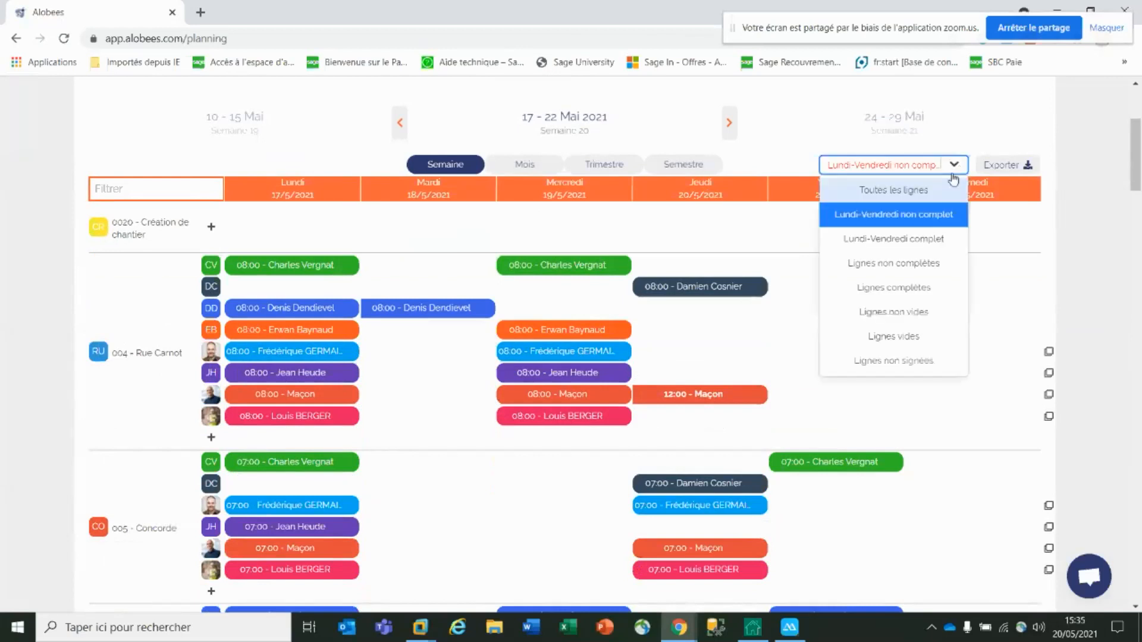
pyautogui.click(899, 194)
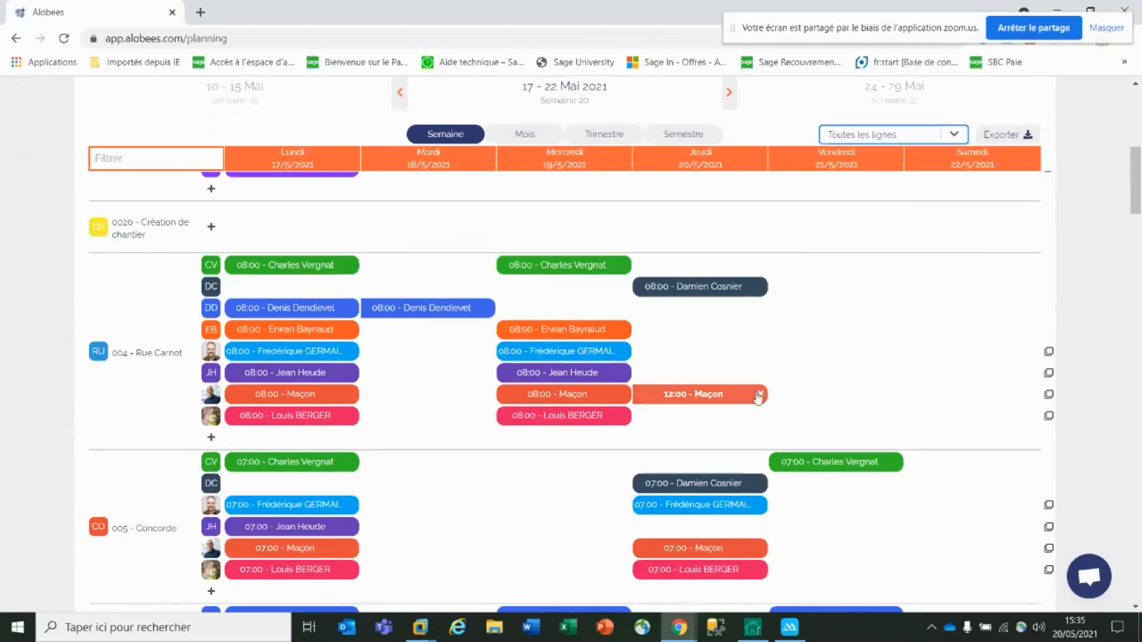
pyautogui.scroll(3, 685, 424)
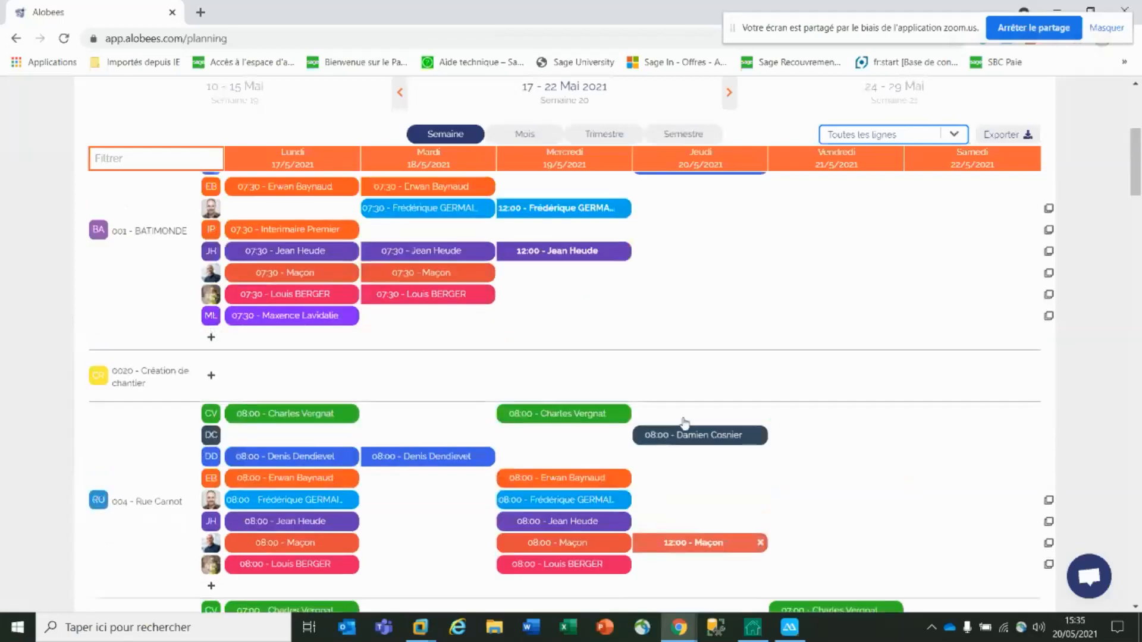
pyautogui.scroll(2, 685, 424)
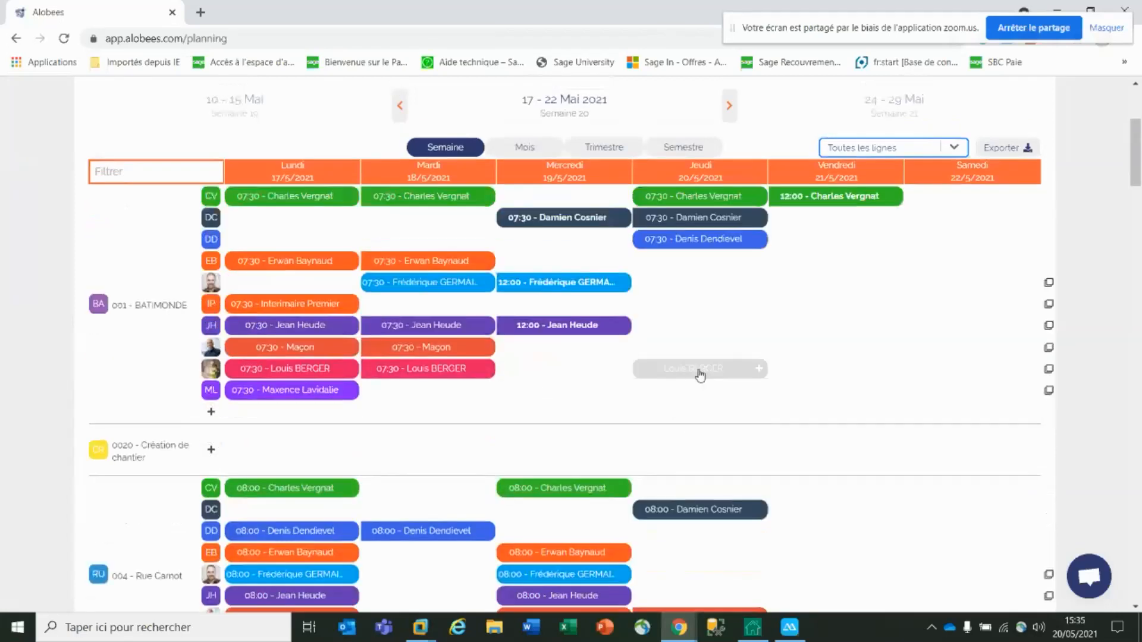
pyautogui.click(700, 371)
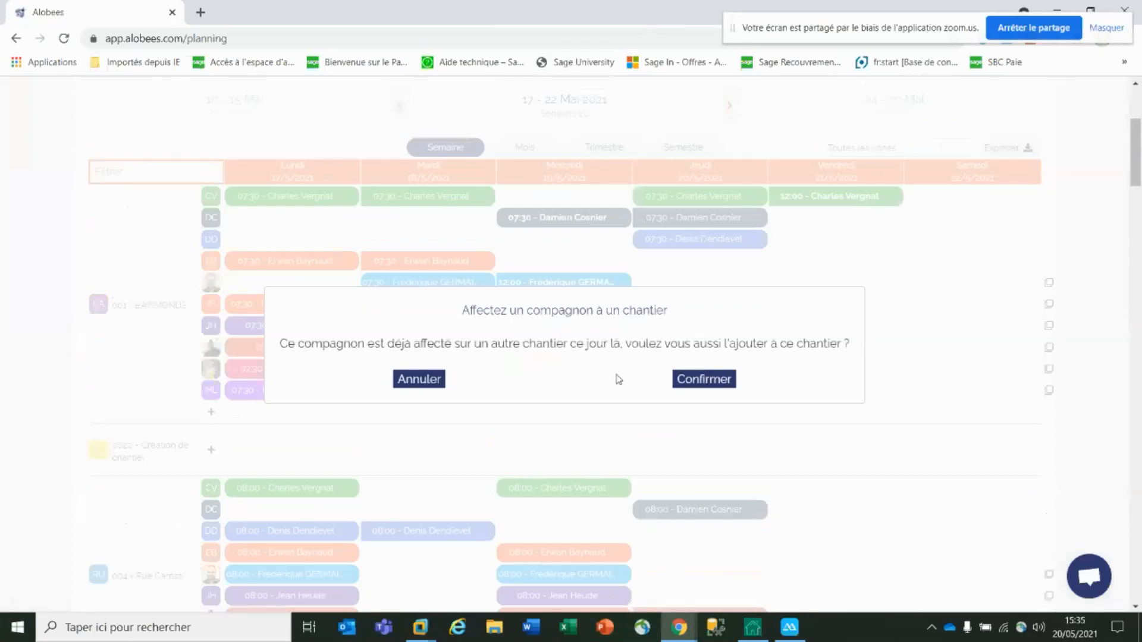
pyautogui.click(721, 383)
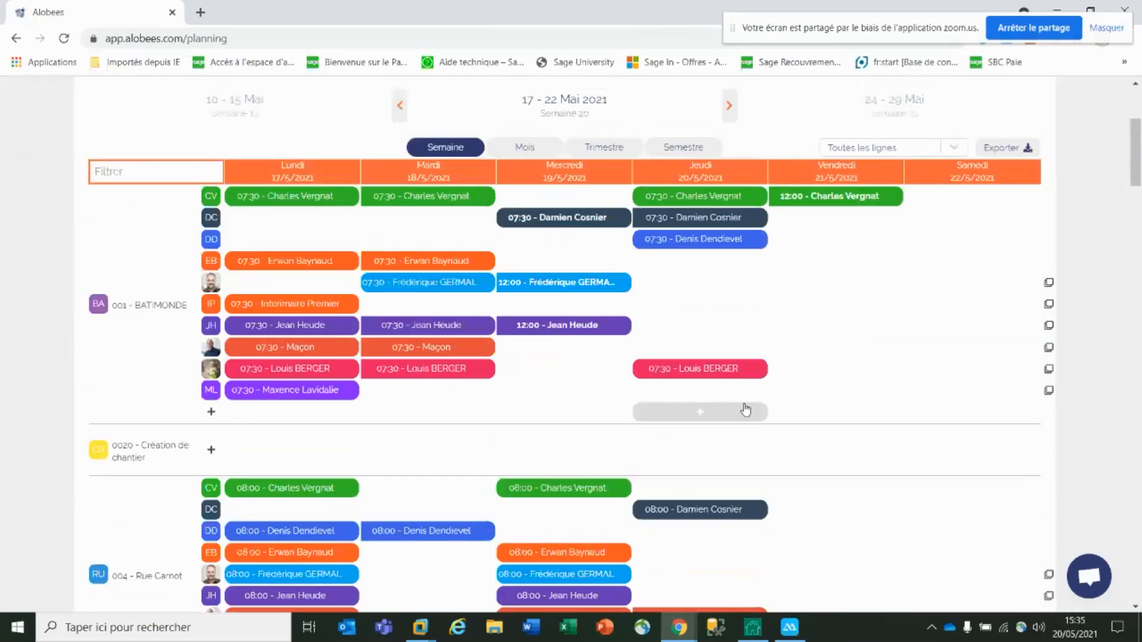
# Set the hours of that Thursday assignment on 001 - BATIMONDE to start at 12:00 and end at 14:00.
pyautogui.click(711, 373)
pyautogui.click(921, 290)
pyautogui.scroll(-3, 931, 385)
pyautogui.scroll(-3, 931, 385)
pyautogui.click(923, 409)
pyautogui.click(899, 308)
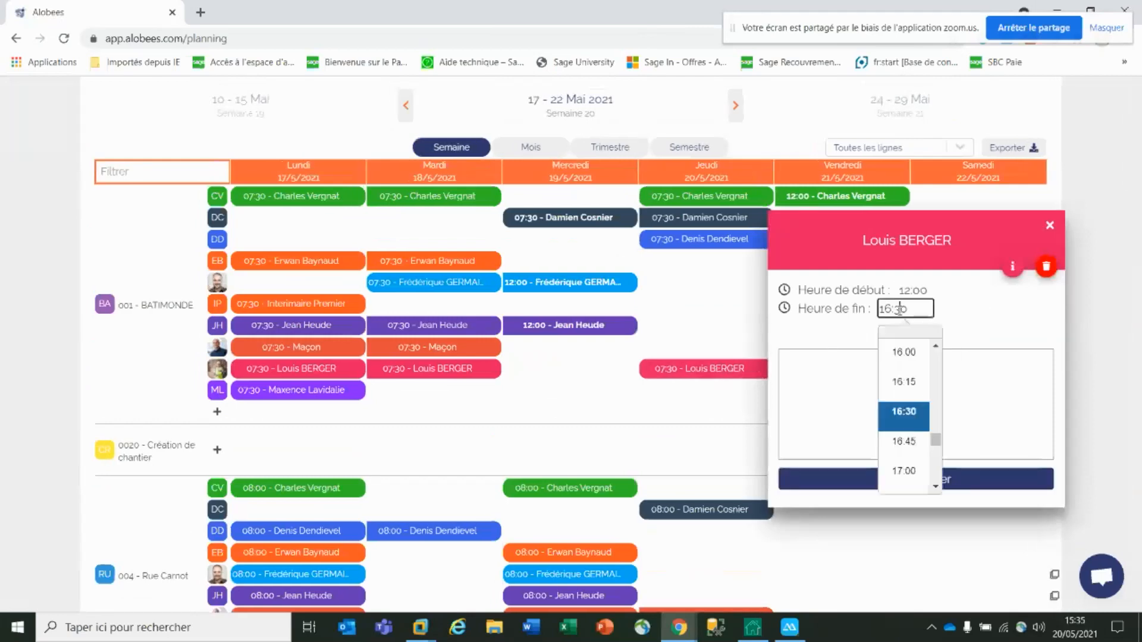
pyautogui.scroll(5, 905, 420)
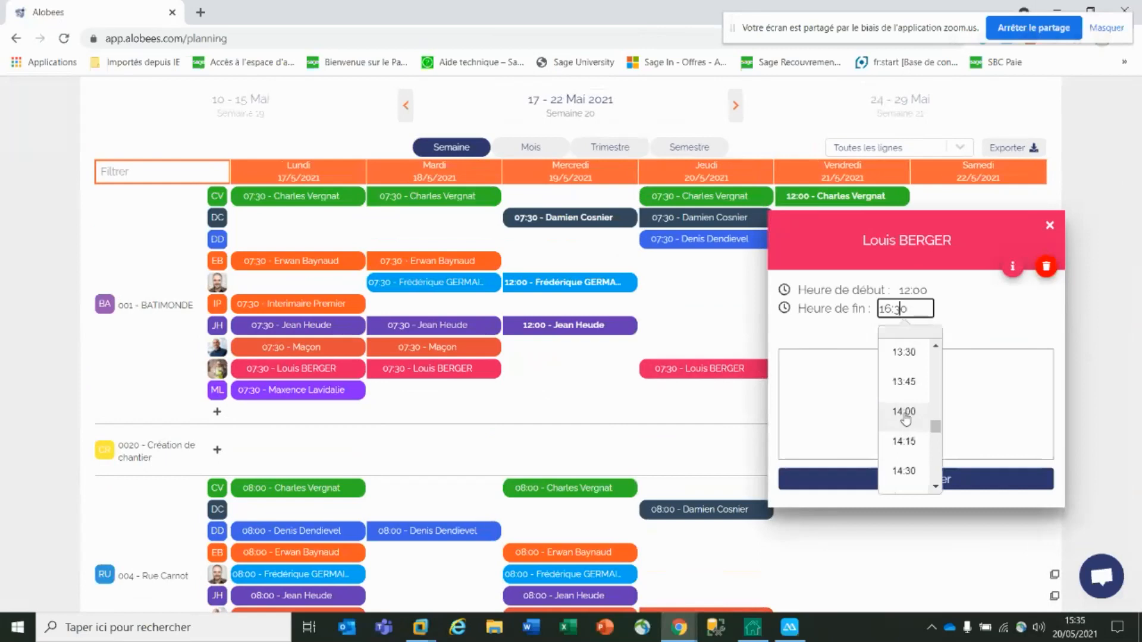
pyautogui.click(905, 412)
# Add the note "Tu dejeunes avec le client" and "Recuperes le cheque" on two lines, apply the suggested spelling corrections and save the assignment.
pyautogui.write('Tu d')
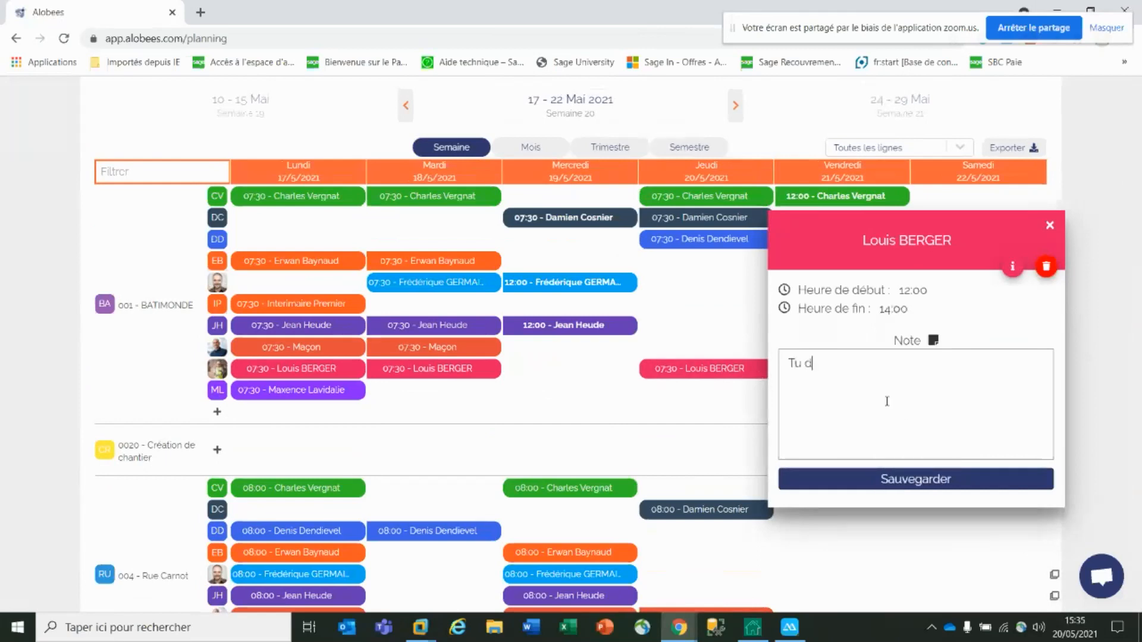
pyautogui.write('ejeunes avec le client')
pyautogui.press('Return')
pyautogui.write('Recuperes le cheque')
pyautogui.rightClick(839, 361)
pyautogui.click(863, 372)
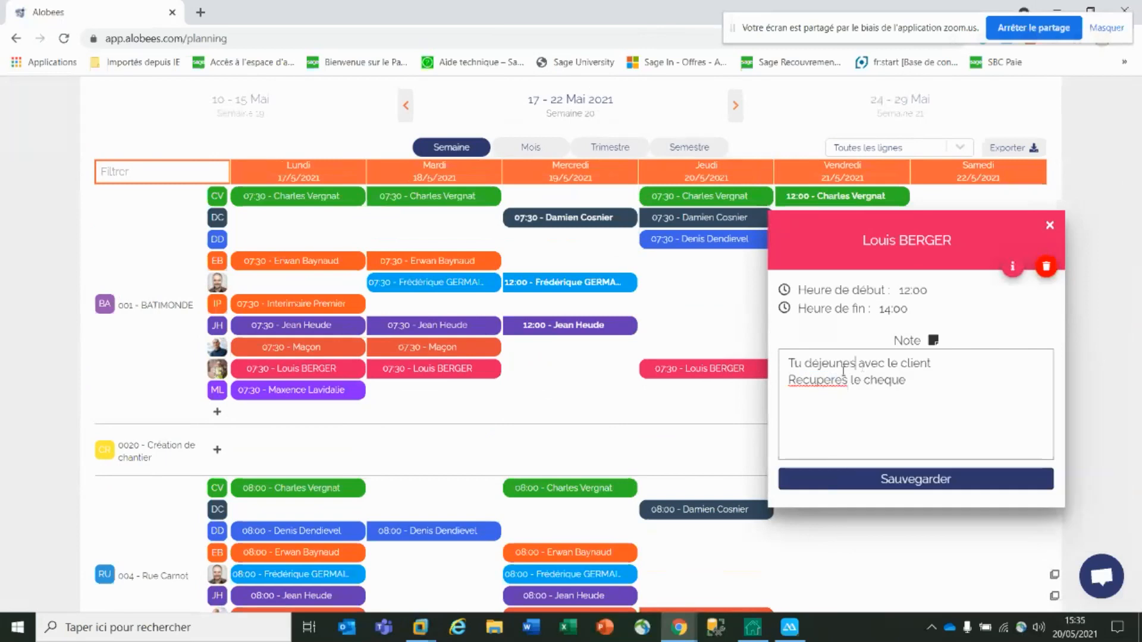
pyautogui.rightClick(832, 379)
pyautogui.click(868, 386)
pyautogui.click(894, 474)
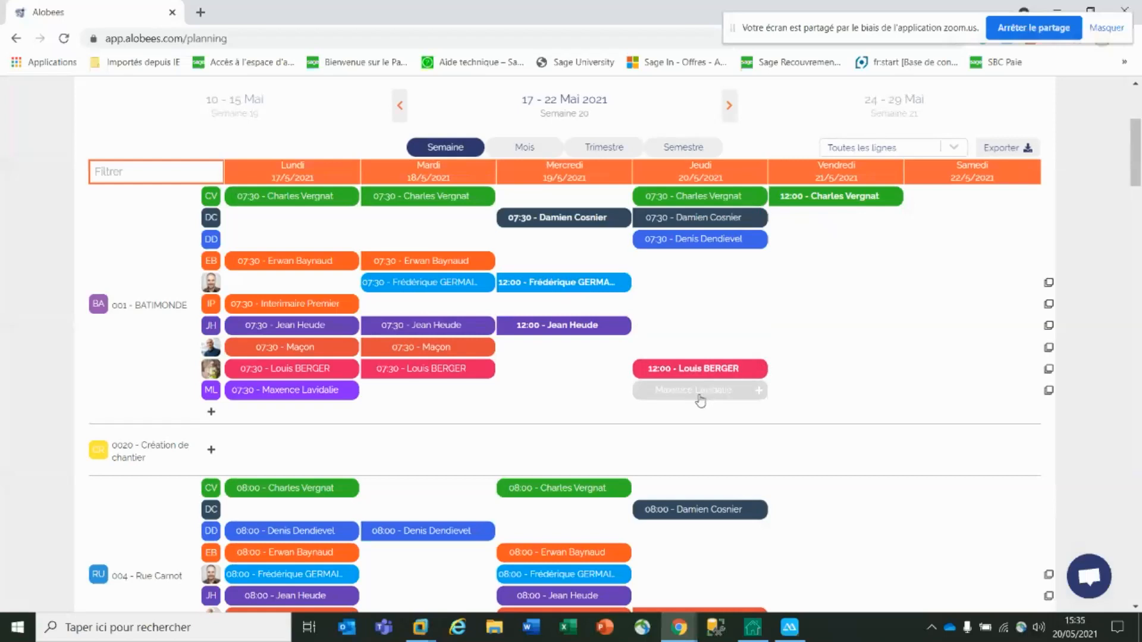
# Switch to the mirrored phone in ApowerMirror and check the information and navigation app choices for chantier 001 - BATIMONDE.
pyautogui.click(789, 628)
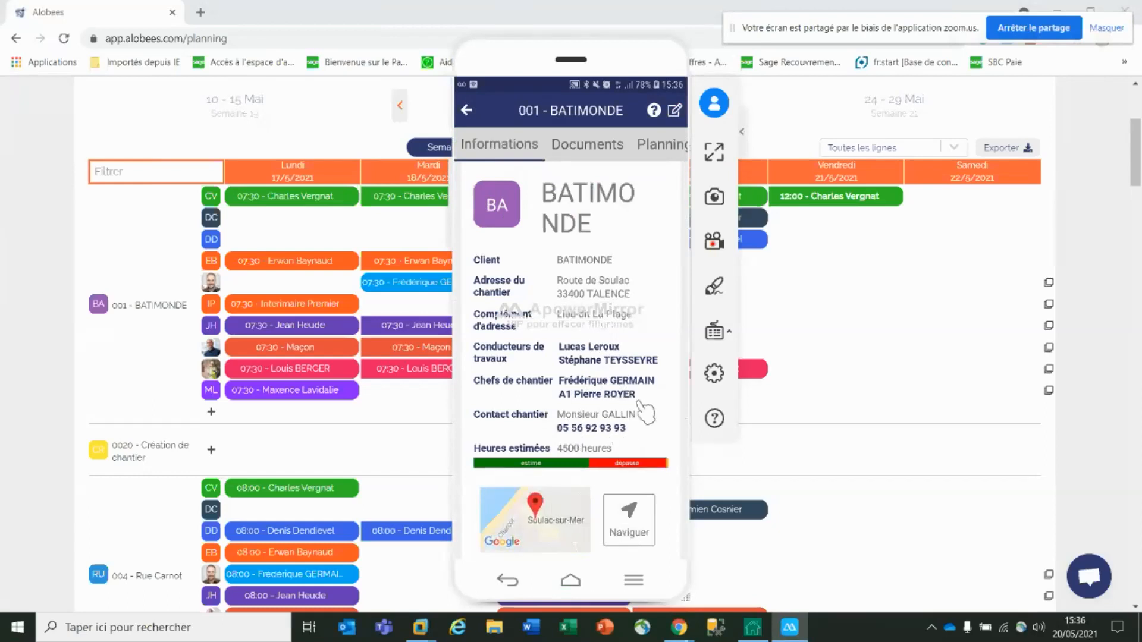
pyautogui.scroll(-2, 645, 410)
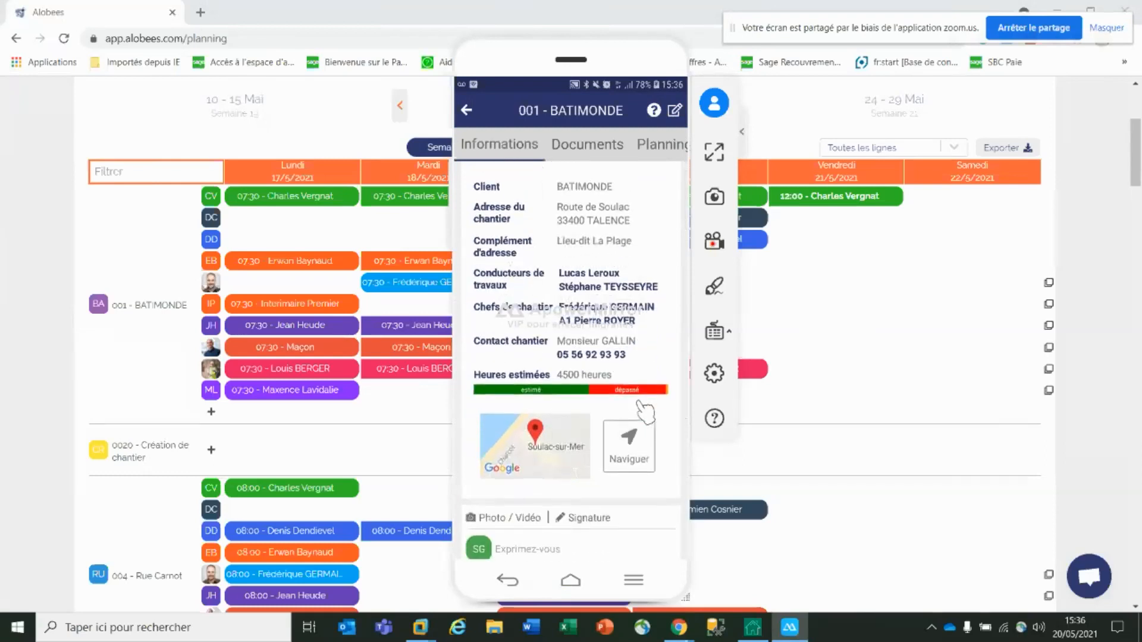
pyautogui.click(642, 422)
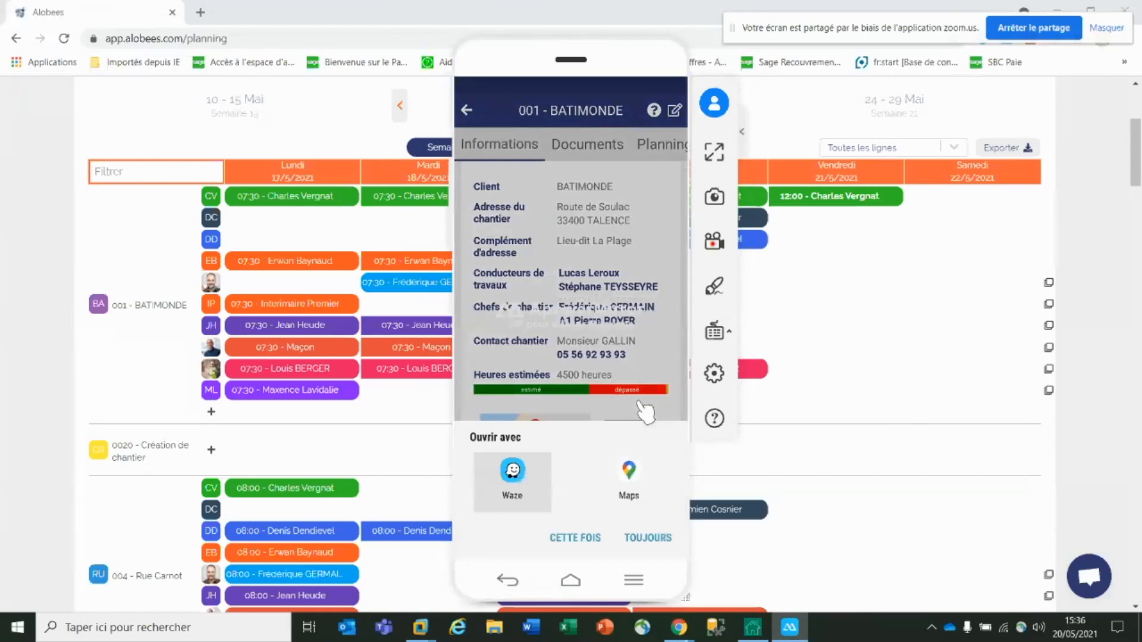
pyautogui.click(645, 411)
# Examine the published messages and photos in the mobile news feed of chantier 001 - BATIMONDE.
pyautogui.scroll(-5, 645, 411)
pyautogui.scroll(-6, 645, 411)
pyautogui.scroll(-6, 645, 412)
pyautogui.scroll(-6, 646, 410)
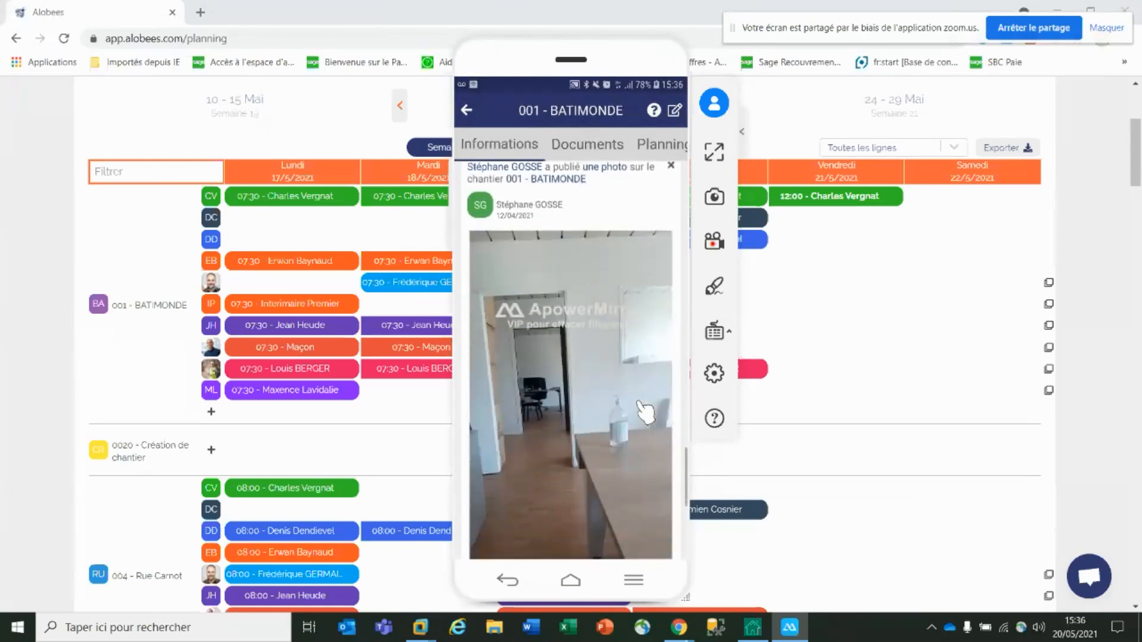
# Review the mobile news feed and the 17 - 23 May worker planning of chantier 001 - BATIMONDE.
pyautogui.scroll(10, 645, 411)
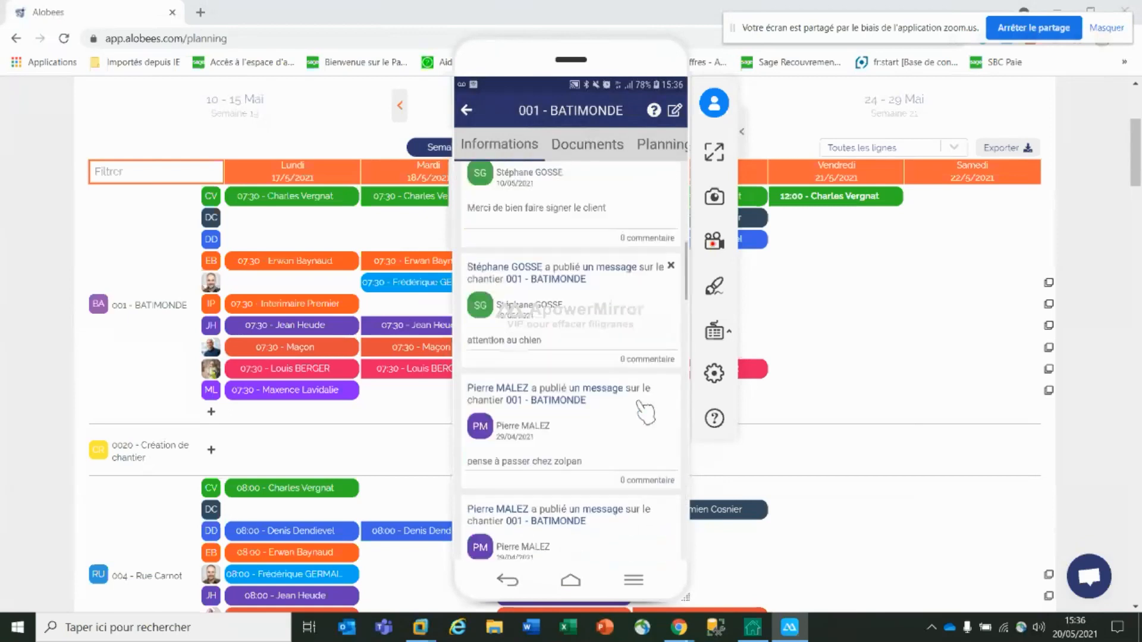
pyautogui.scroll(5, 645, 412)
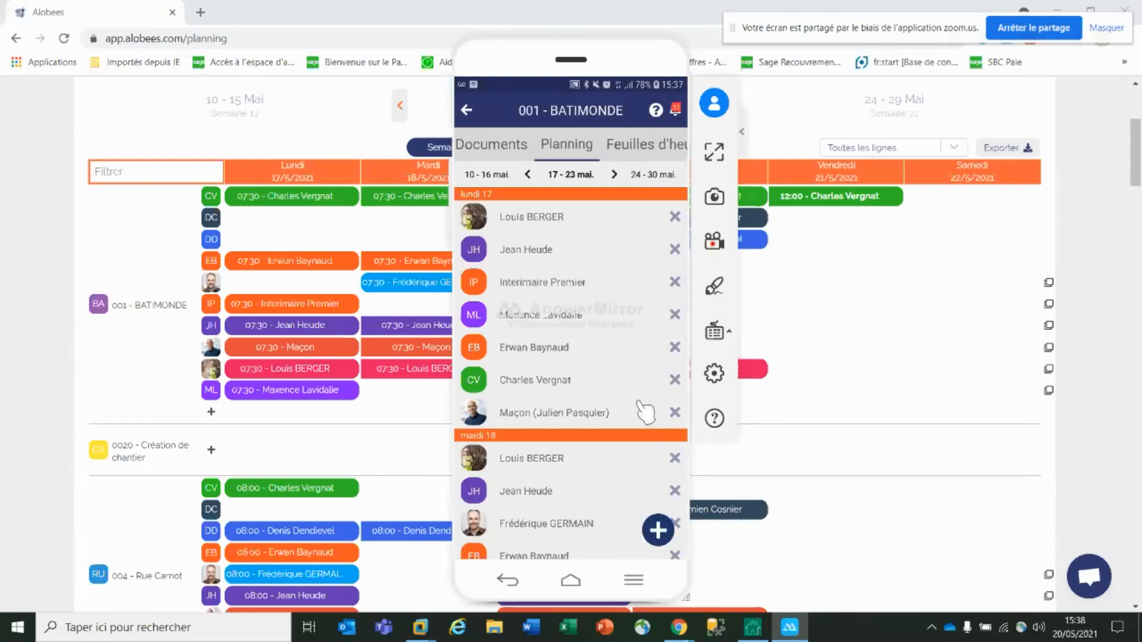
pyautogui.click(642, 409)
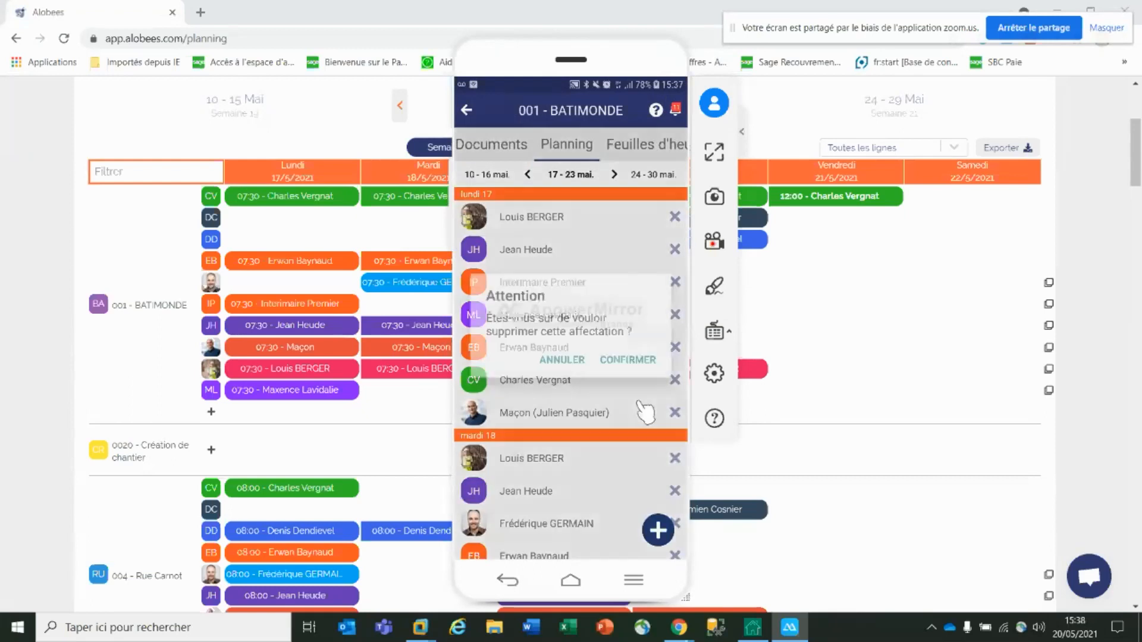
pyautogui.click(644, 410)
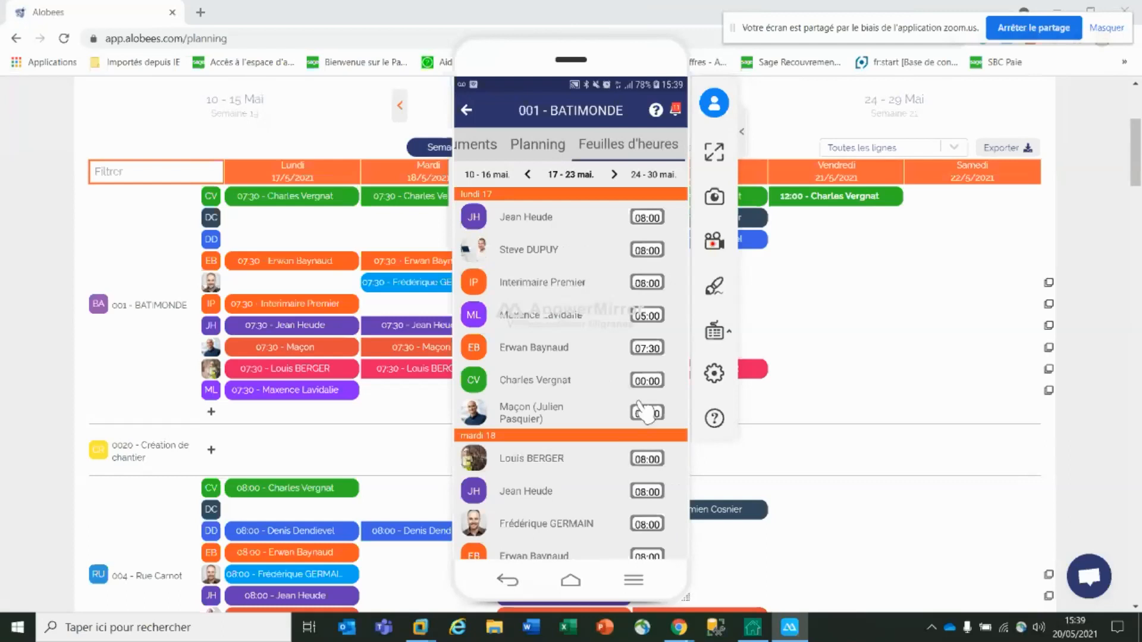
# Adjust workers' hours in the mobile timesheets of 001 - BATIMONDE, with 10:00 on Monday 17 and 07:30 on Tuesday 18.
pyautogui.click(640, 406)
pyautogui.scroll(-3, 646, 412)
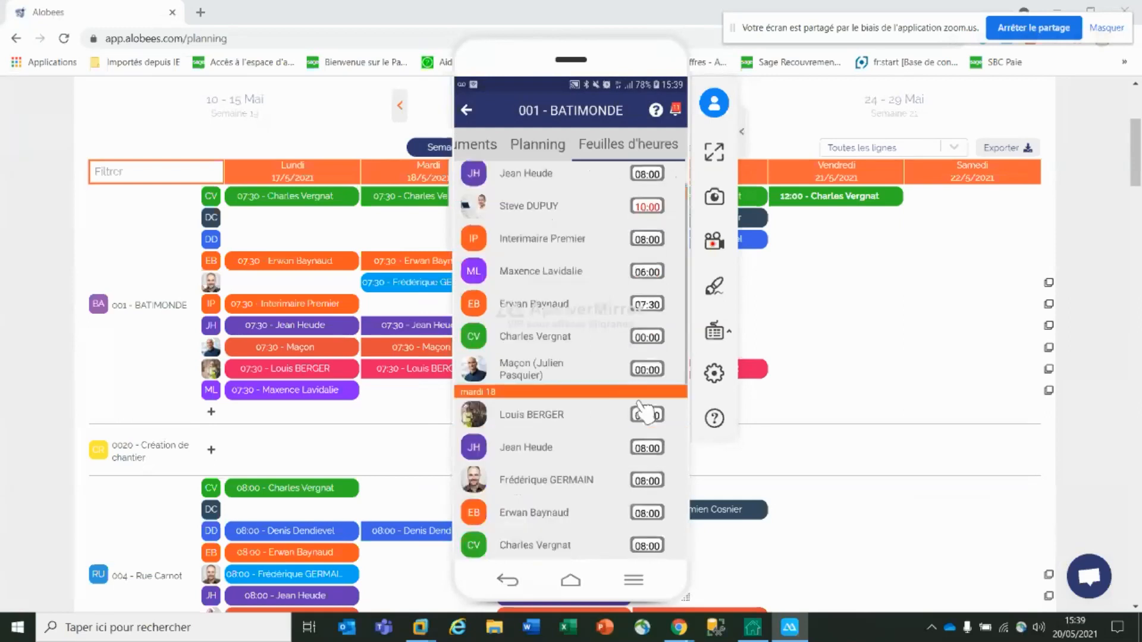
pyautogui.click(646, 410)
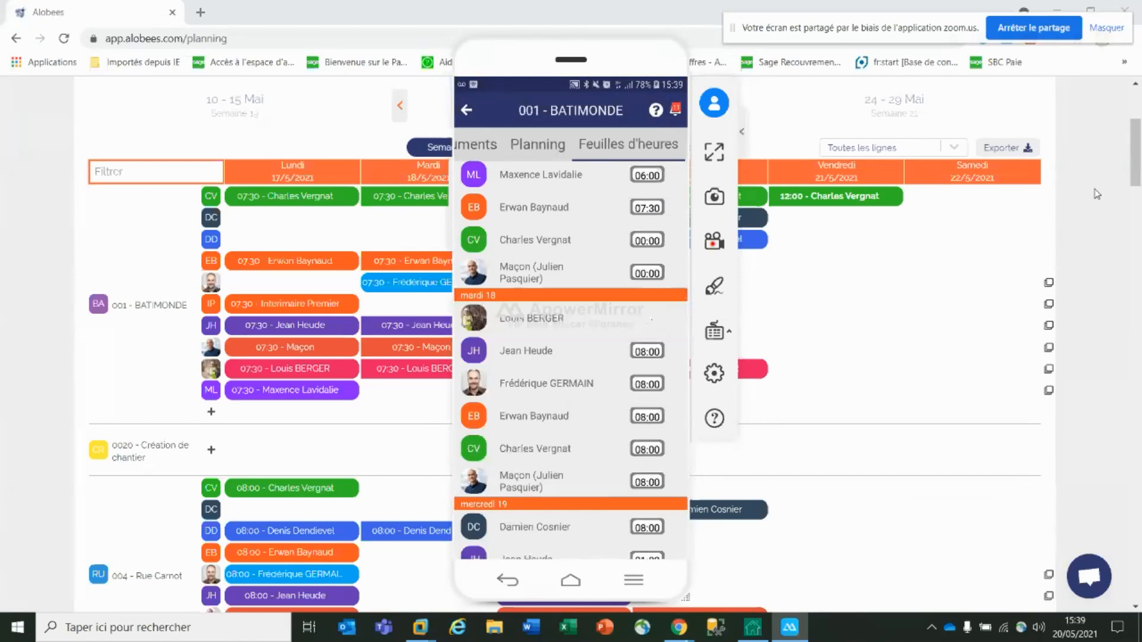
# Switch back to Alobees in the browser and show the 17 - 22 May timesheets of chantier 001 - BATIMONDE.
pyautogui.scroll(1, 443, 333)
pyautogui.scroll(3, 443, 333)
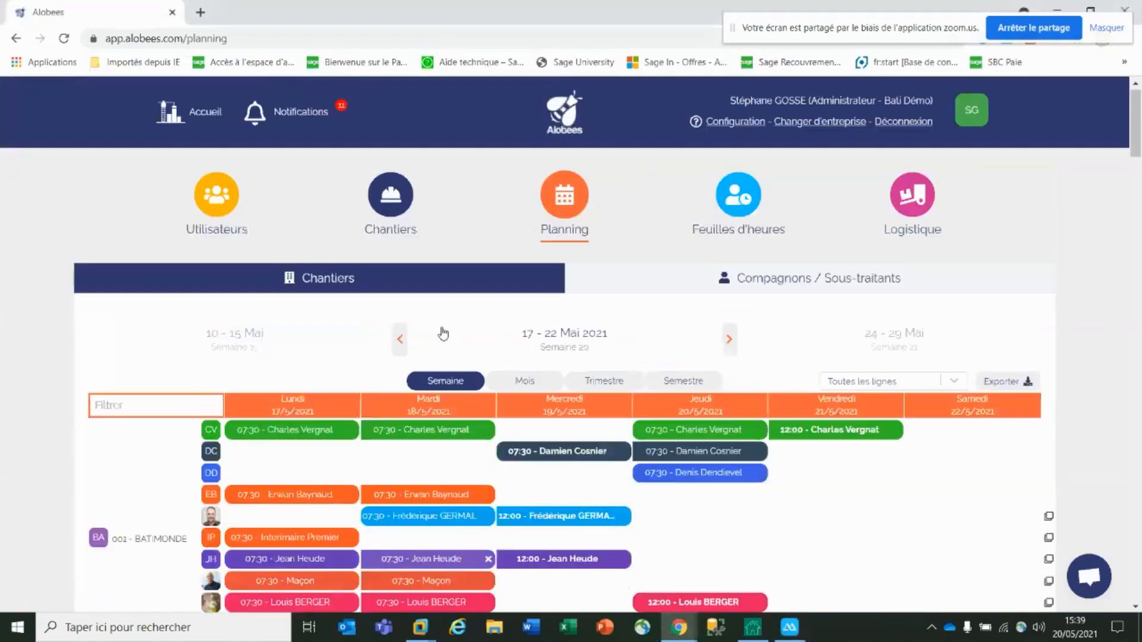
pyautogui.click(748, 206)
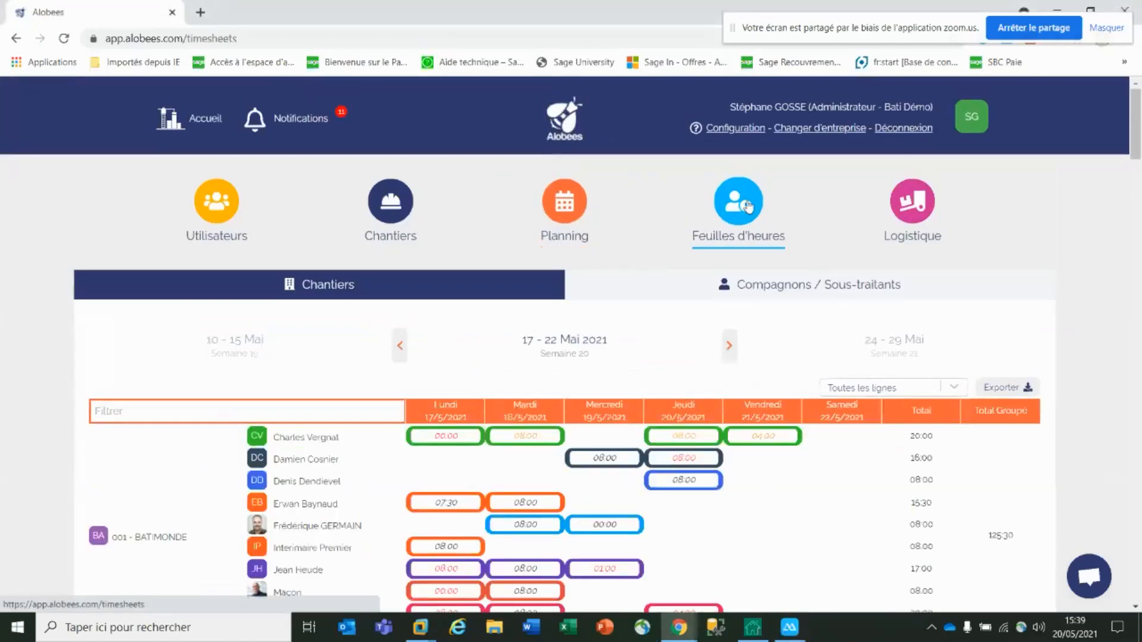
pyautogui.scroll(-3, 749, 205)
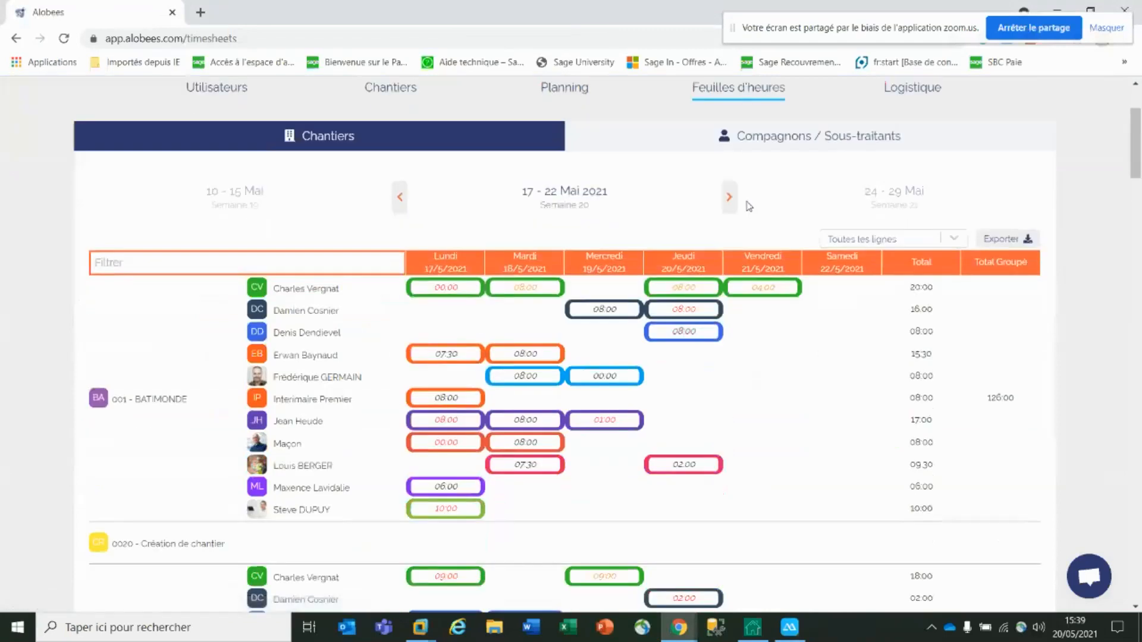
pyautogui.scroll(-1, 748, 206)
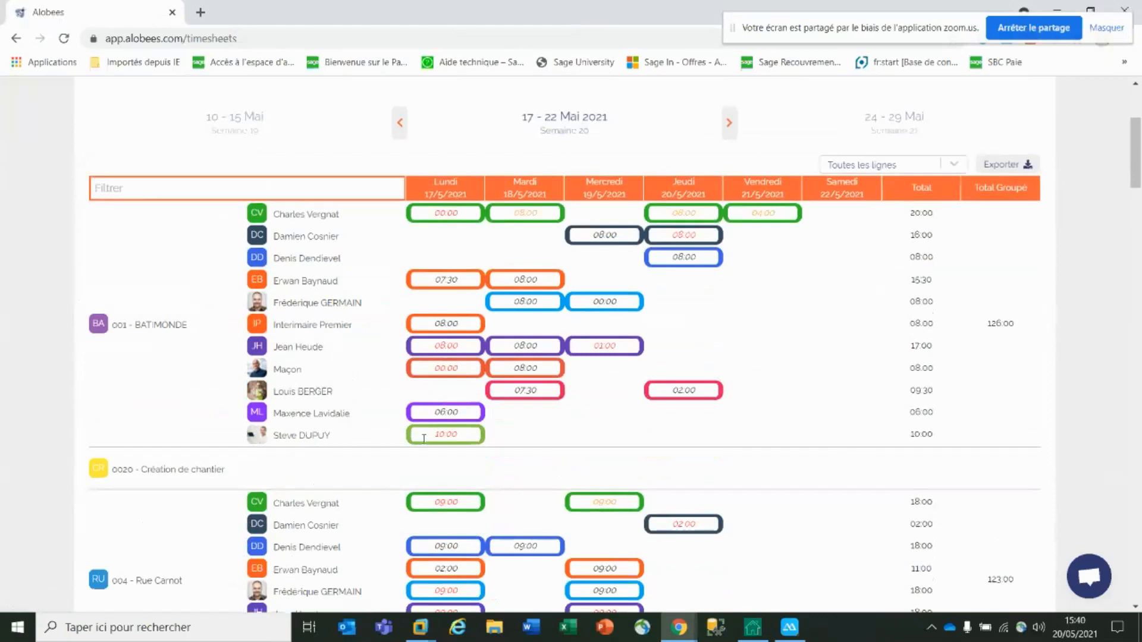
# Set the Monday 17/5/2021 hours of the last worker listed under 001 - BATIMONDE to 08:00.
pyautogui.click(451, 434)
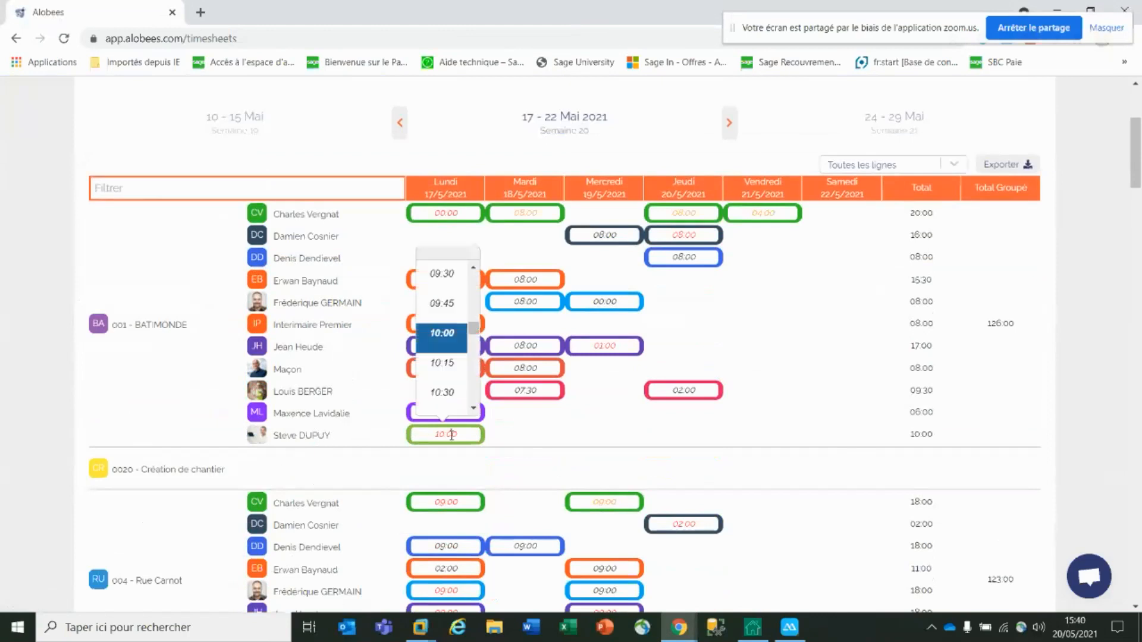
pyautogui.scroll(3, 448, 385)
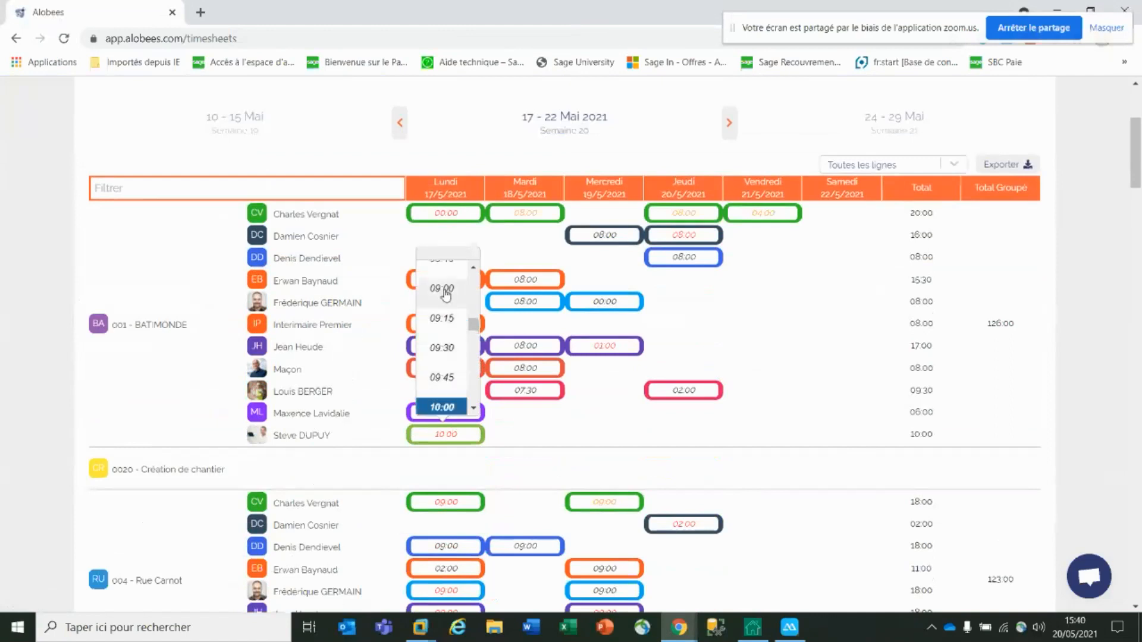
pyautogui.scroll(3, 446, 294)
pyautogui.scroll(2, 447, 309)
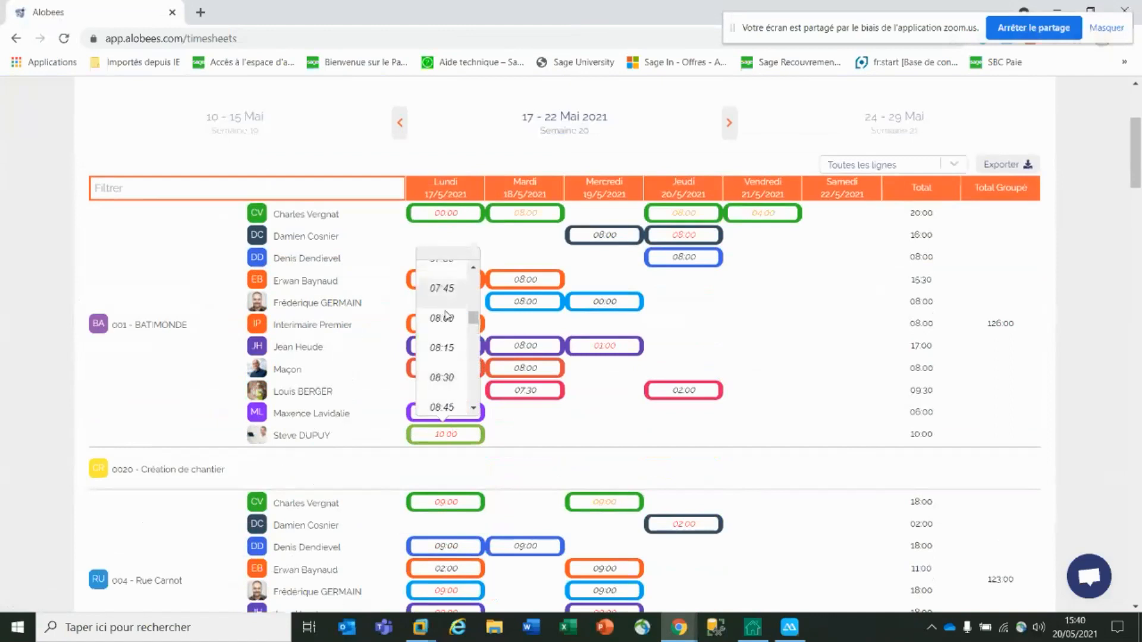
pyautogui.click(446, 319)
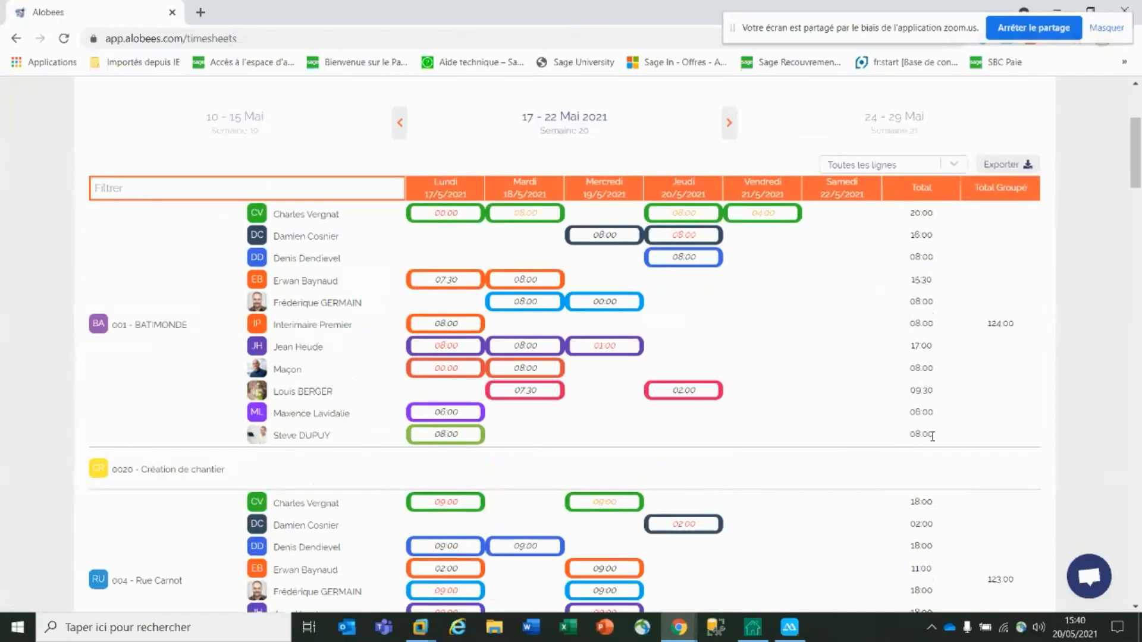
# Examine the hour totals for 001 - BATIMONDE and the same week's timesheets grouped by worker.
pyautogui.press('ctrl')
pyautogui.press('ctrl')
pyautogui.press('ctrl')
pyautogui.press('ctrl')
pyautogui.scroll(1, 155, 355)
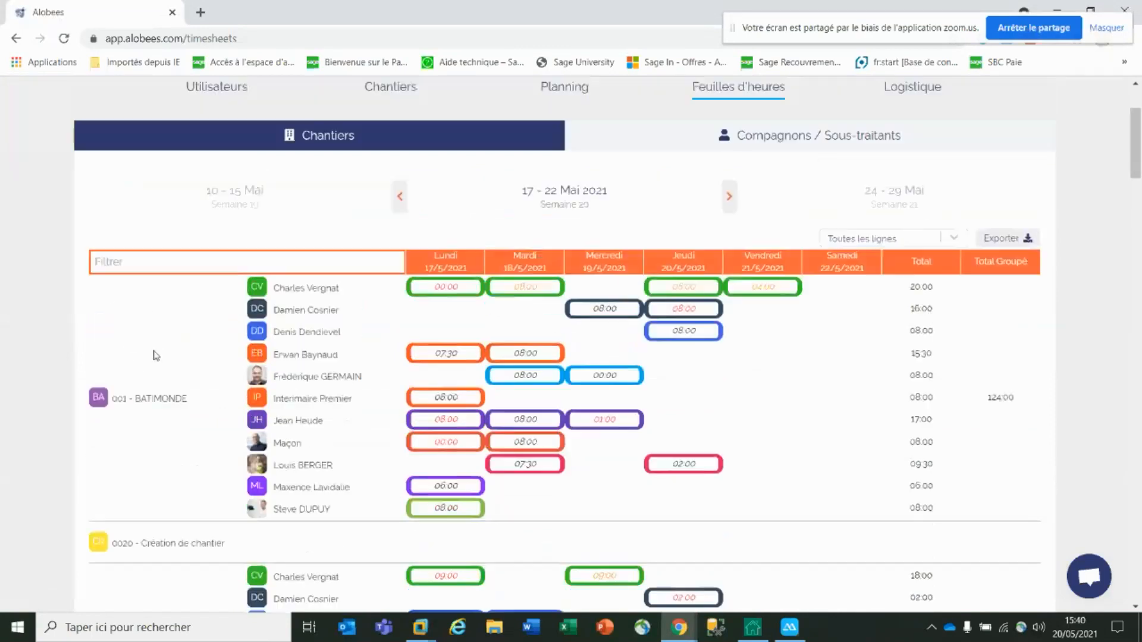
pyautogui.click(804, 140)
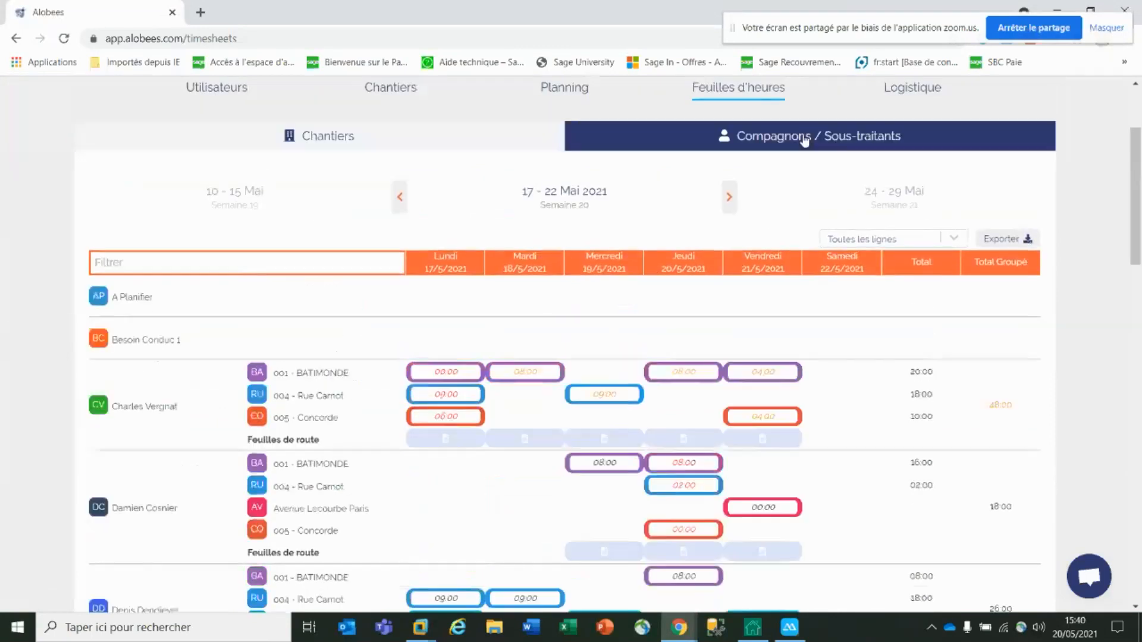
pyautogui.scroll(-1, 914, 354)
pyautogui.scroll(-1, 915, 358)
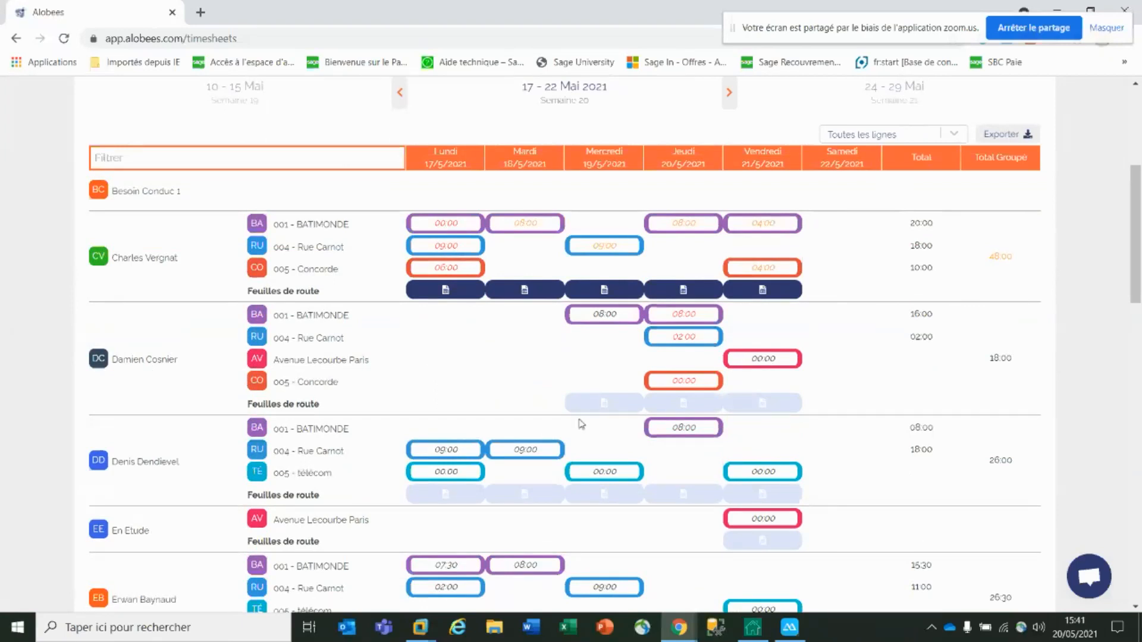
# Fill in the 19 May 2021 route sheet of the second worker with hours, with departure Domicile and return Société.
pyautogui.click(597, 407)
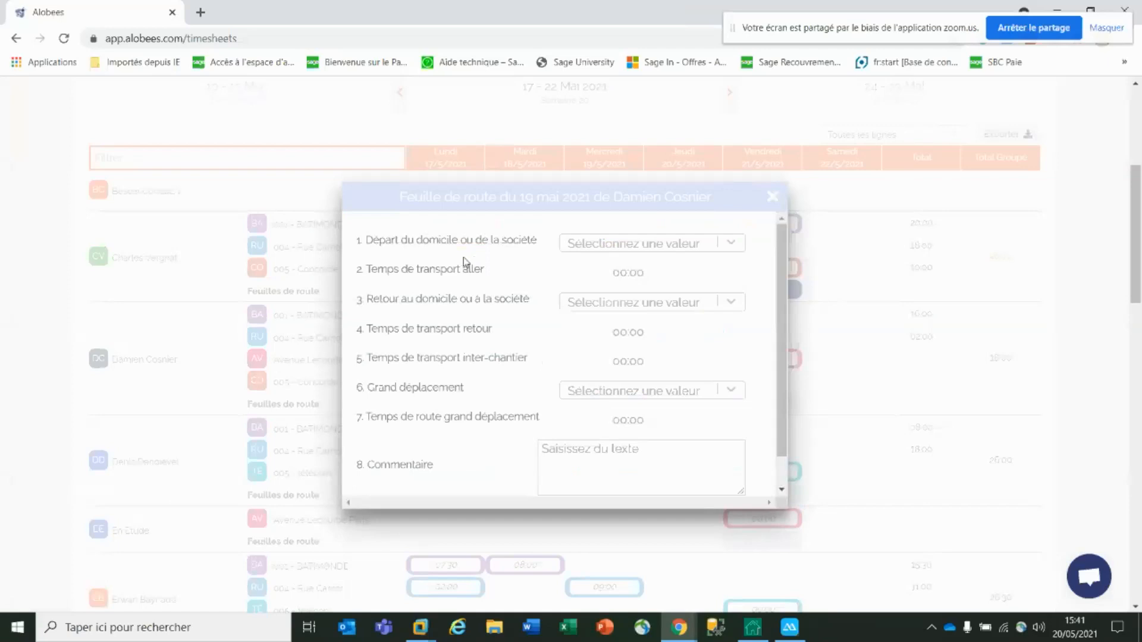
pyautogui.click(733, 244)
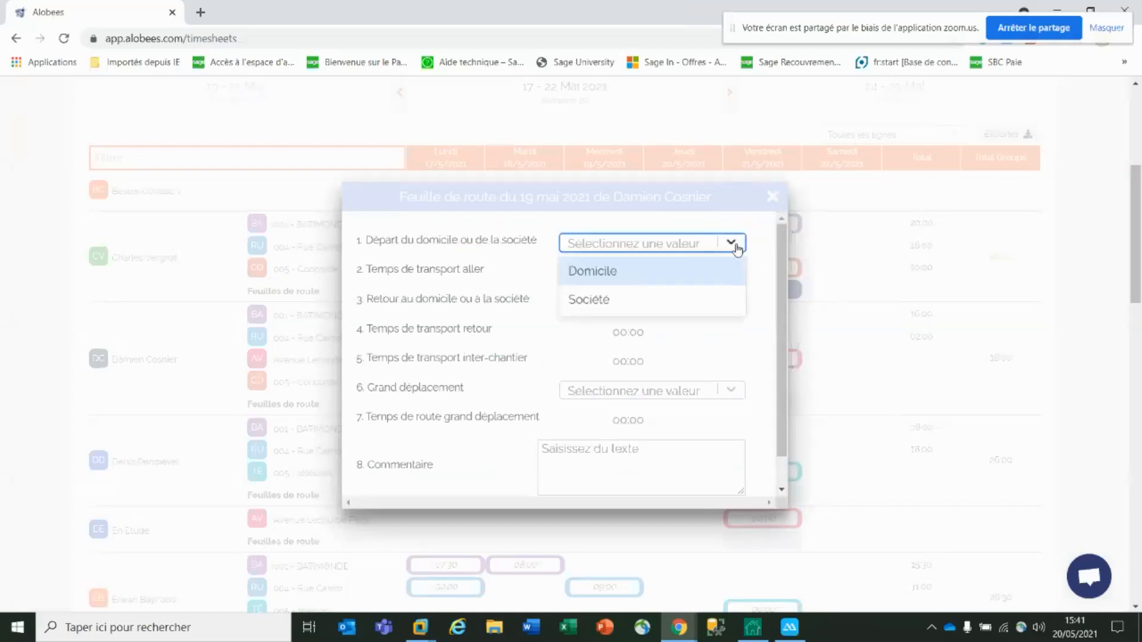
pyautogui.click(632, 275)
pyautogui.click(652, 274)
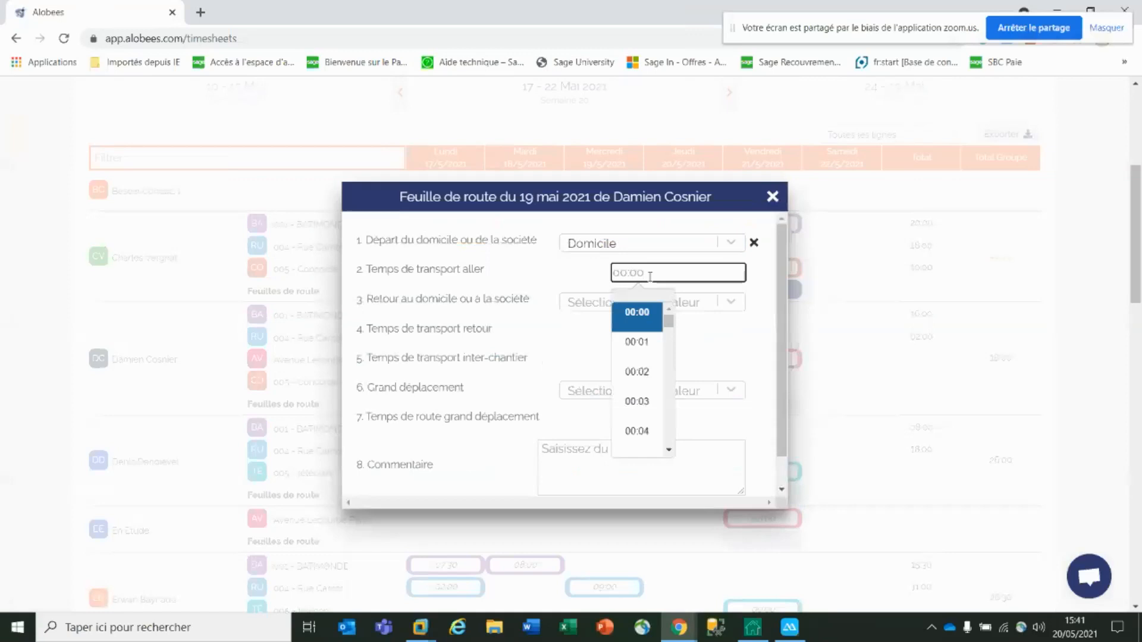
pyautogui.click(731, 302)
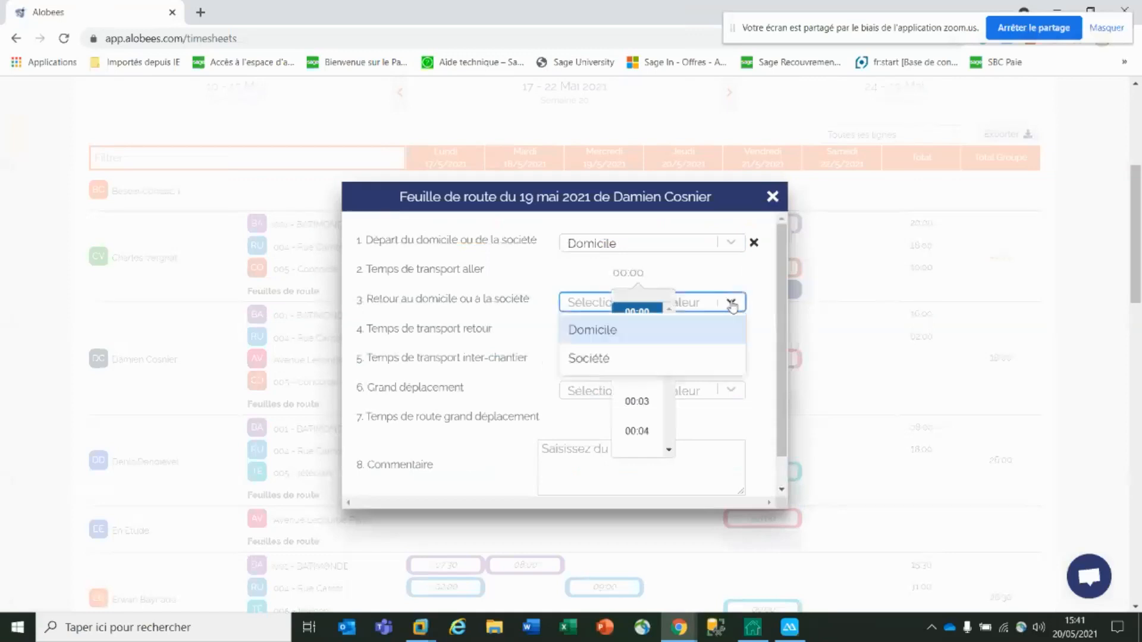
pyautogui.click(587, 359)
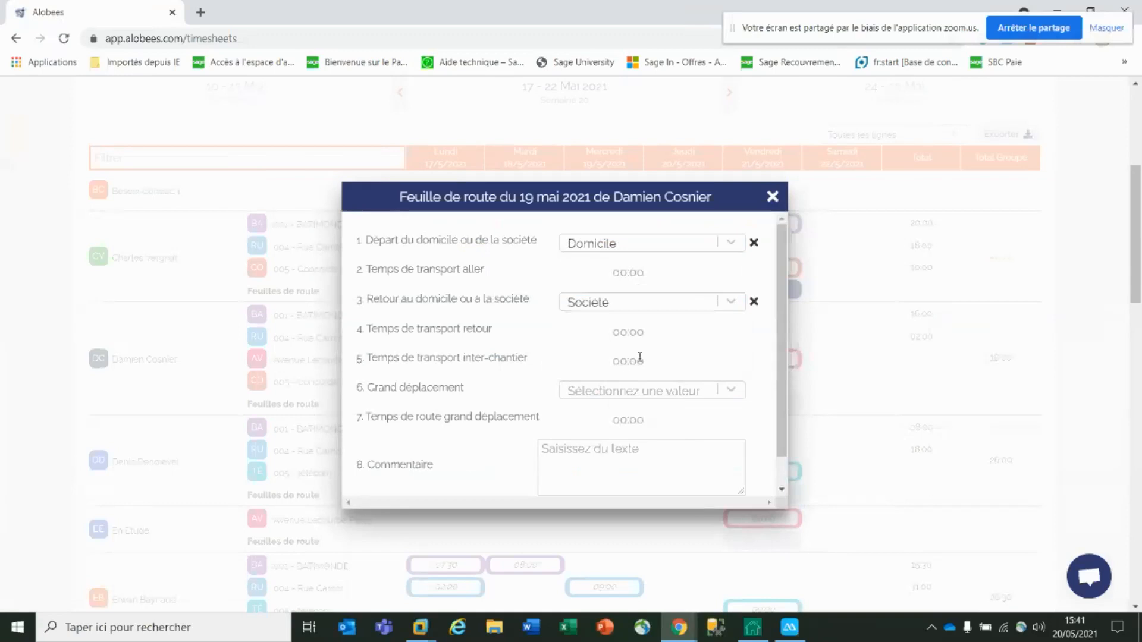
pyautogui.click(731, 391)
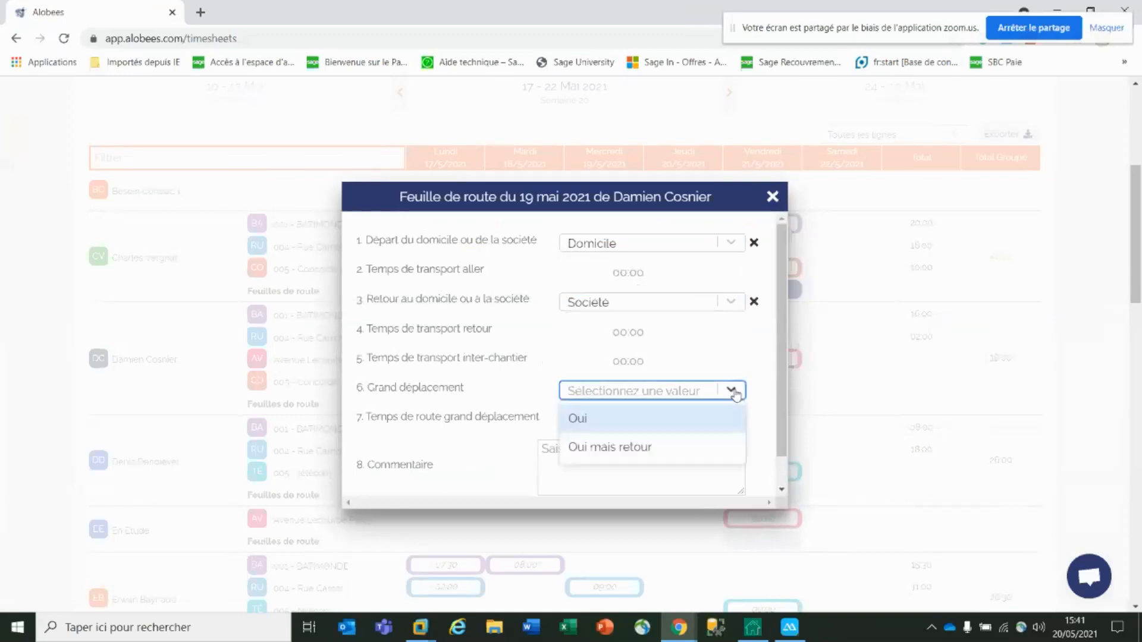
pyautogui.click(734, 393)
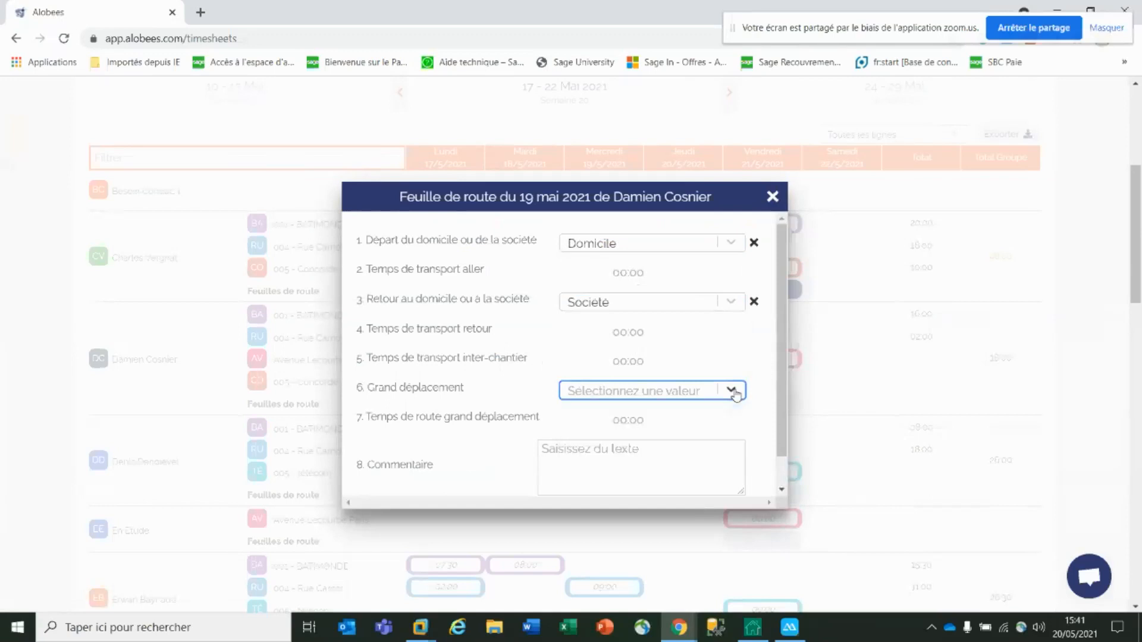
pyautogui.click(772, 199)
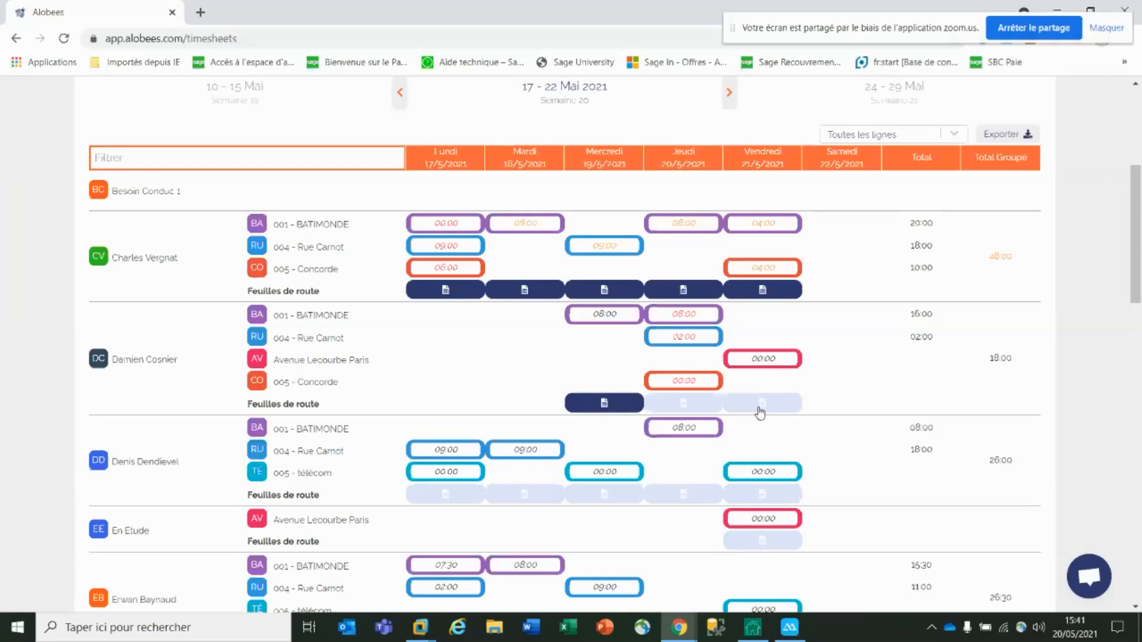
# Switch to Sage Batigest Connect and create a supplier order from the documents of the CARAVAN'AIR chantier.
pyautogui.hotkey('alt', 'Tab')
pyautogui.hotkey('alt', 'Tab')
pyautogui.hotkey('alt', 'Tab')
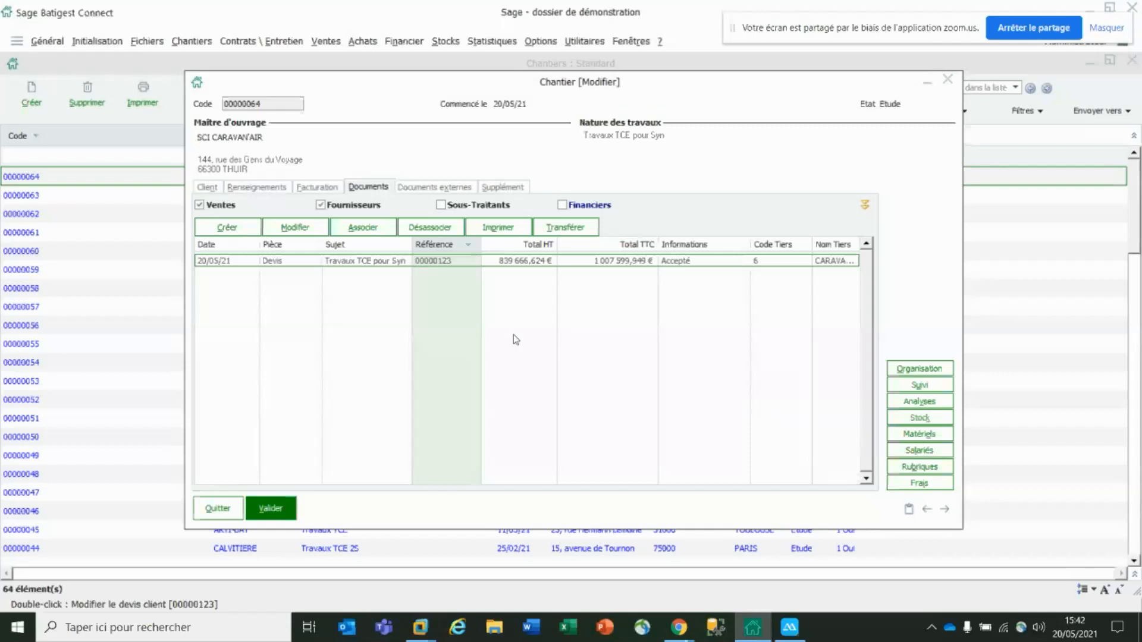
pyautogui.click(227, 230)
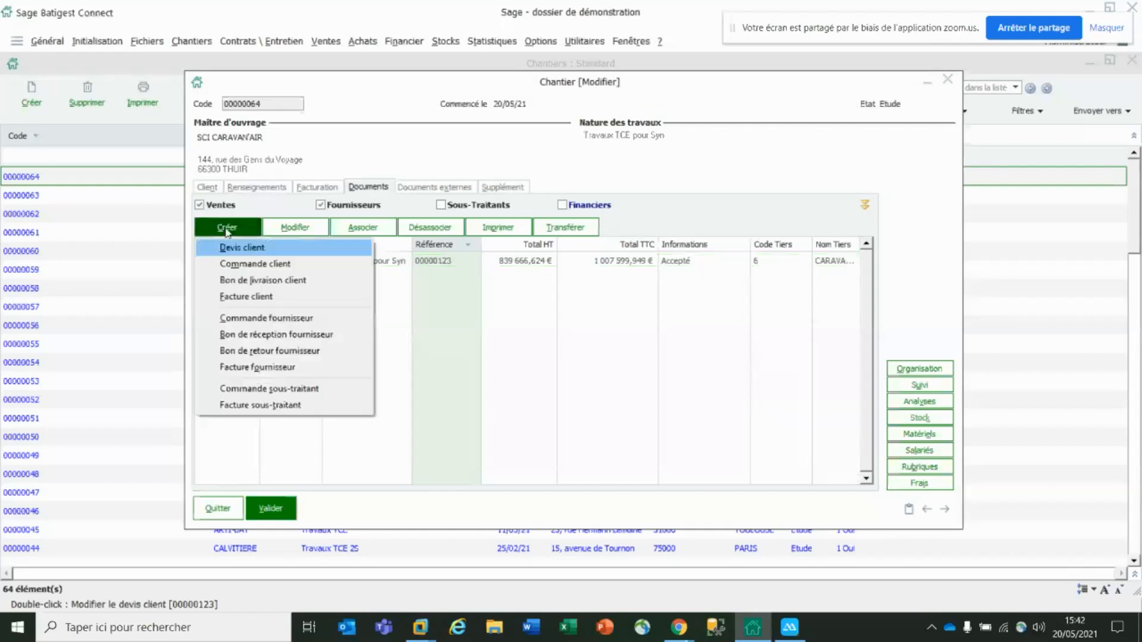
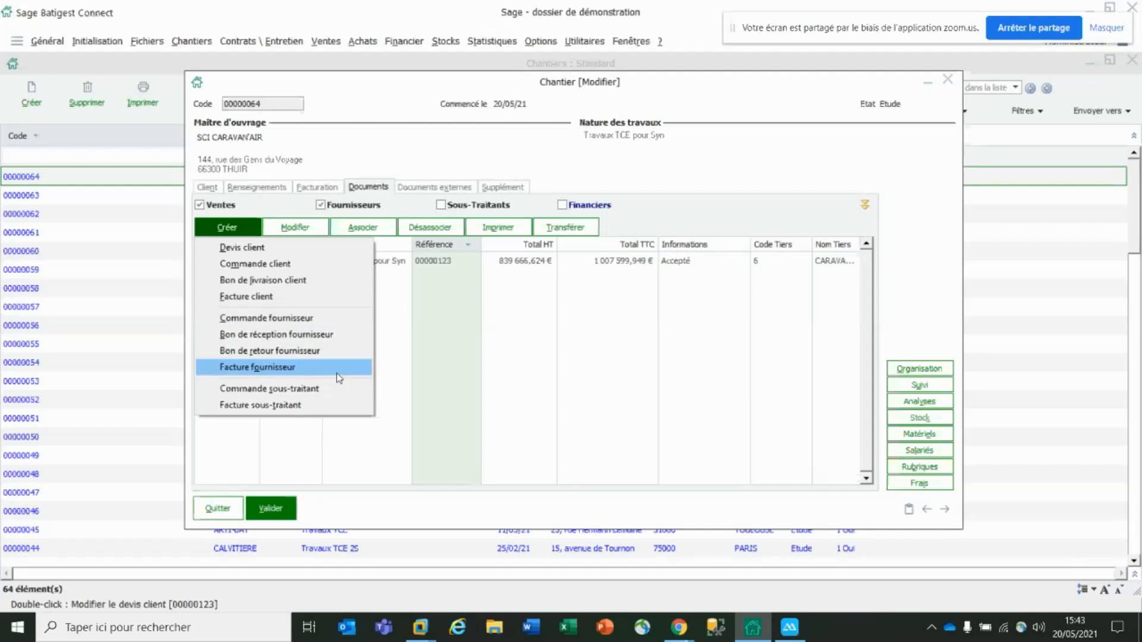
pyautogui.click(315, 321)
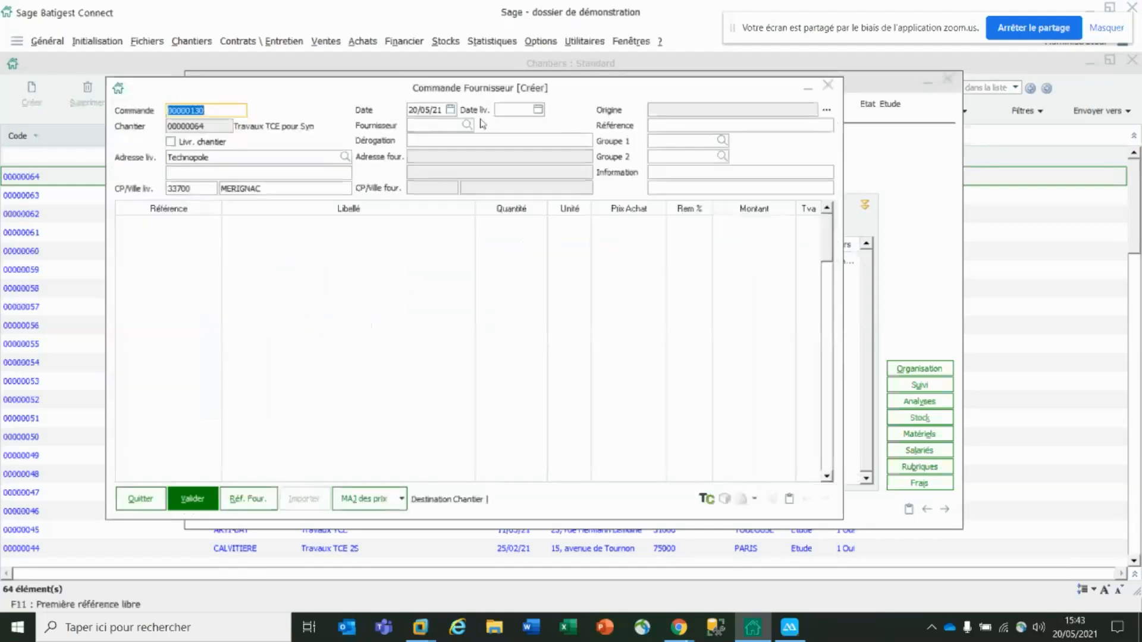
# Set the supplier of the order to AAMS and its delivery date to 24/05/21.
pyautogui.click(470, 127)
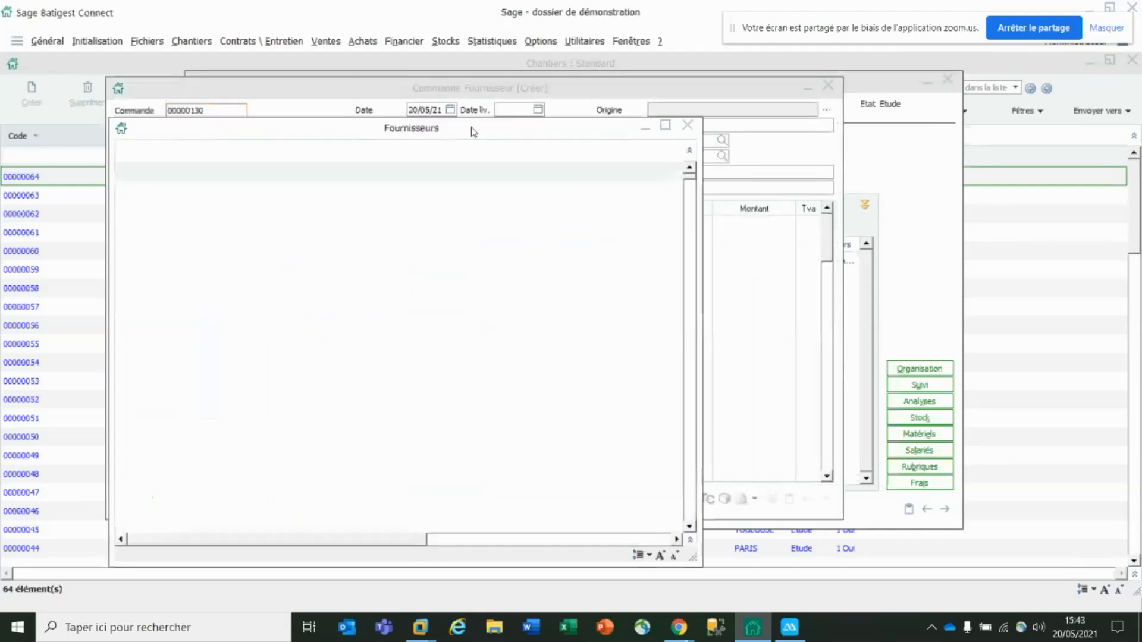
pyautogui.doubleClick(331, 195)
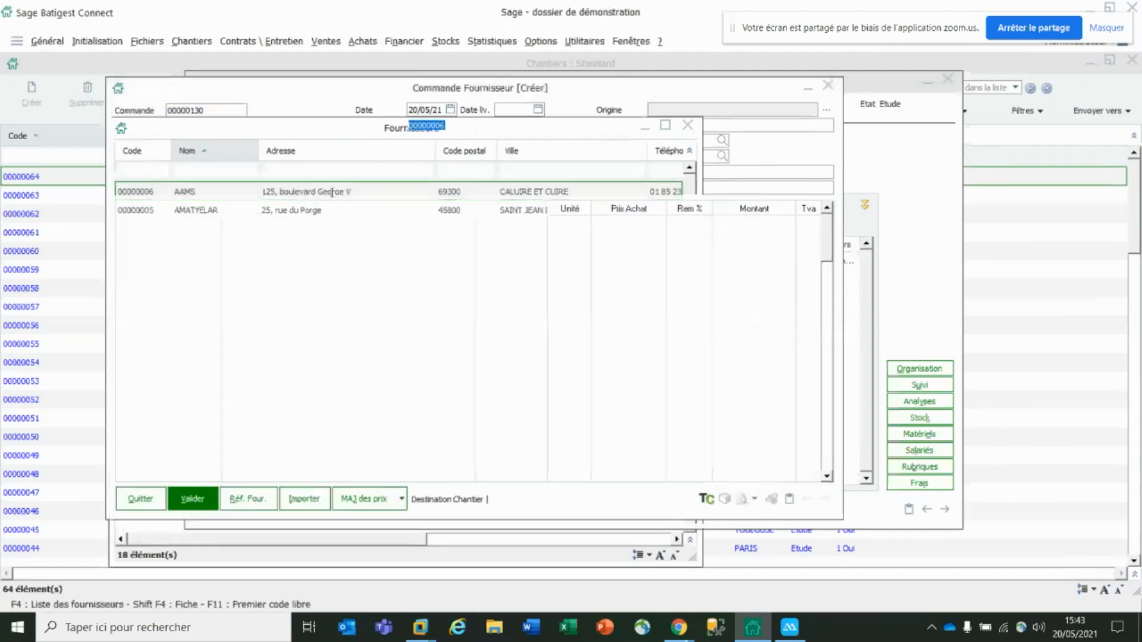
pyautogui.click(539, 111)
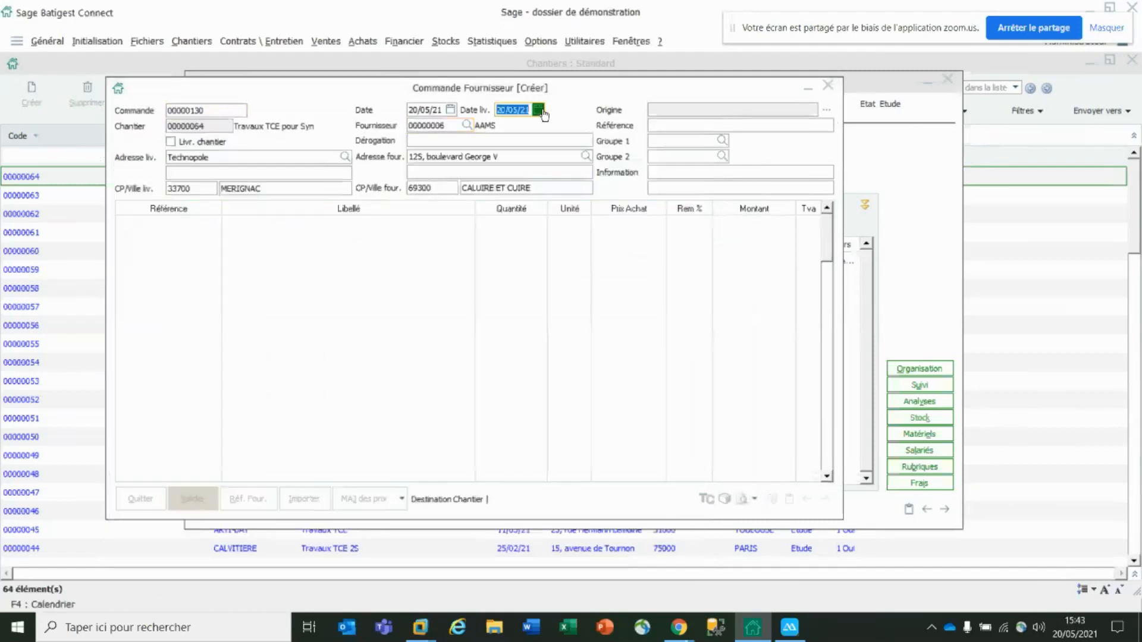
pyautogui.click(398, 339)
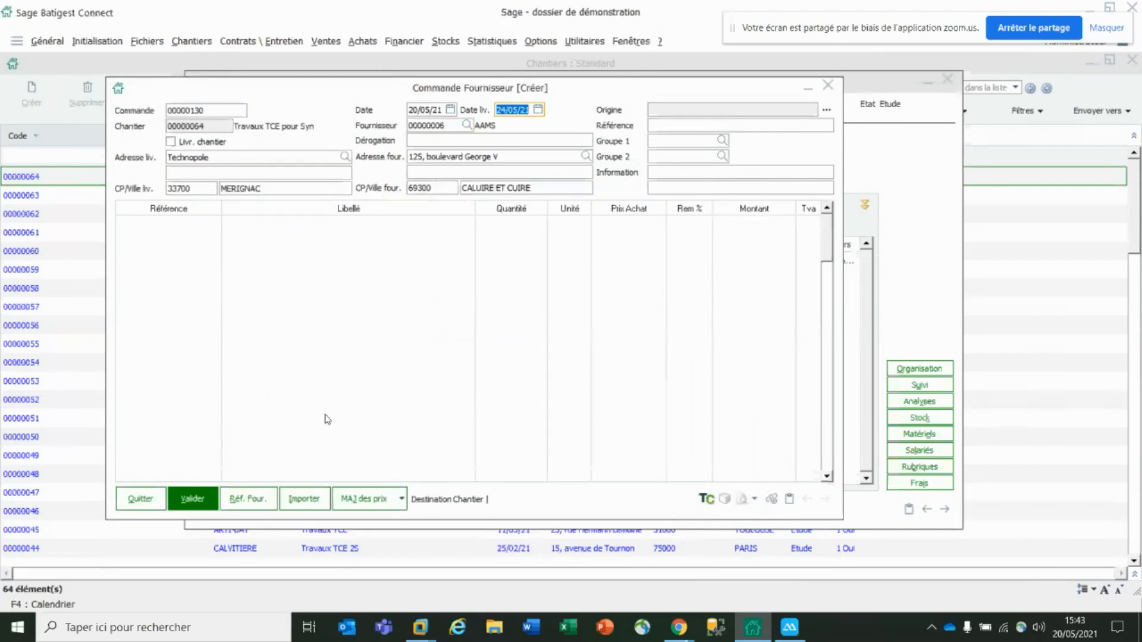
# Check the document import options for the supplier order and leave without importing anything.
pyautogui.click(304, 499)
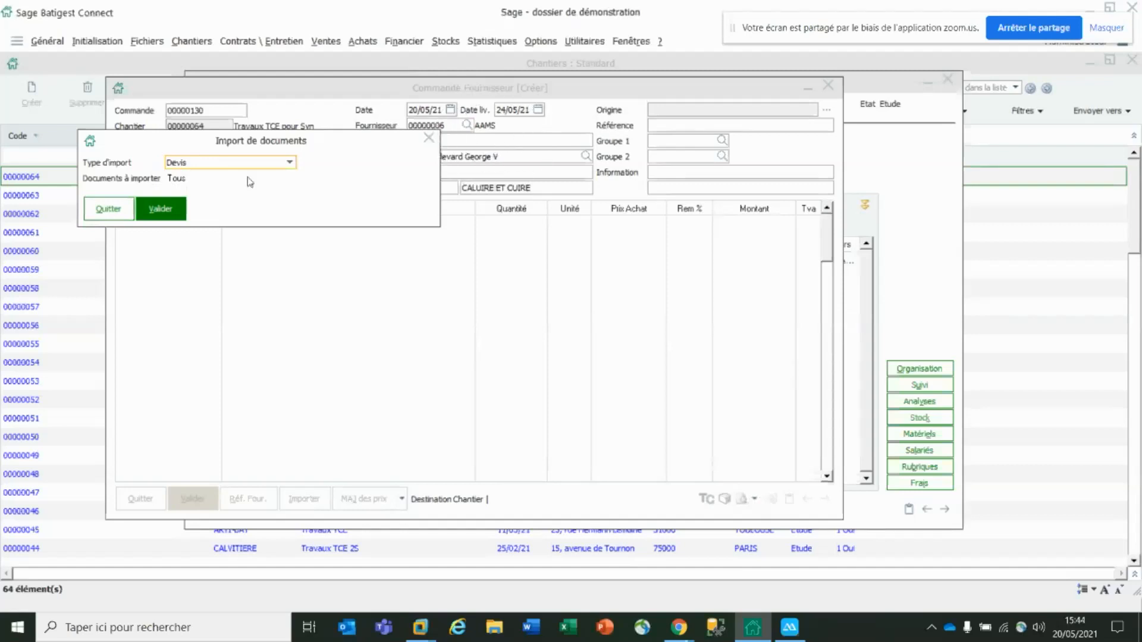
pyautogui.click(89, 212)
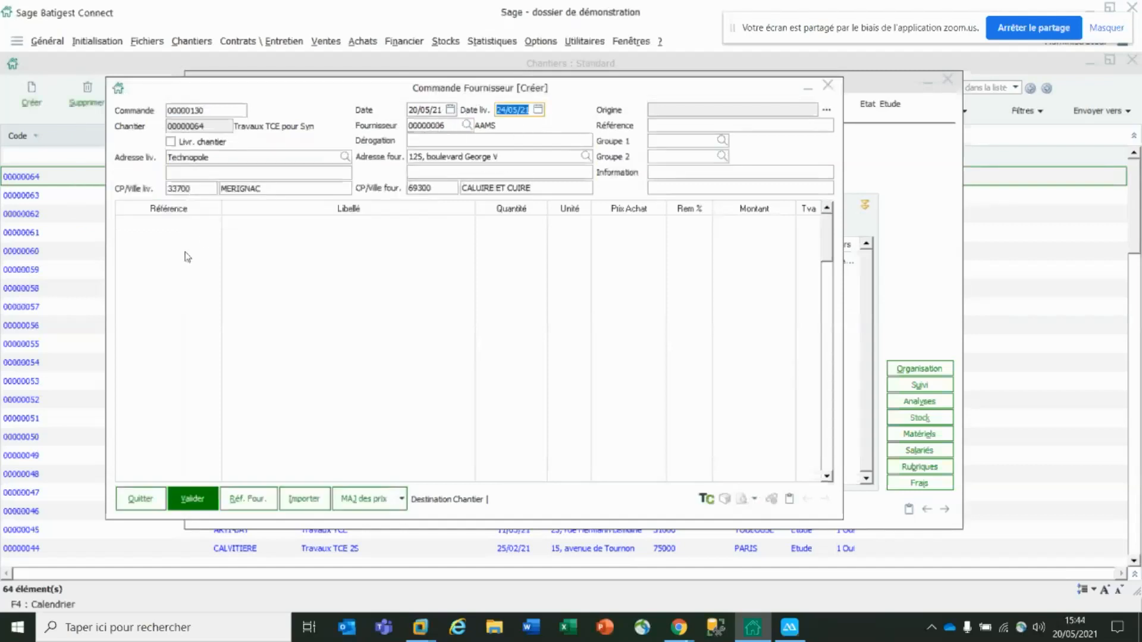
# Add the boiler ECL190 (Chaudière KLOVER ECOLIVING 190) to the supplier order with a quantity of 10.
pyautogui.click(203, 226)
pyautogui.click(212, 223)
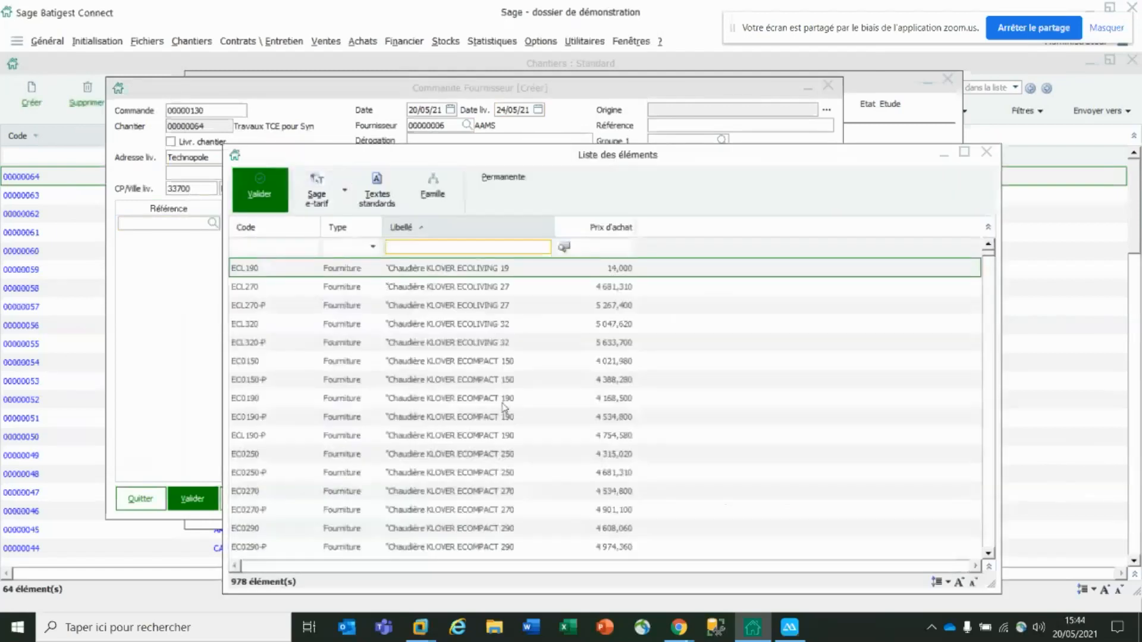
pyautogui.doubleClick(468, 269)
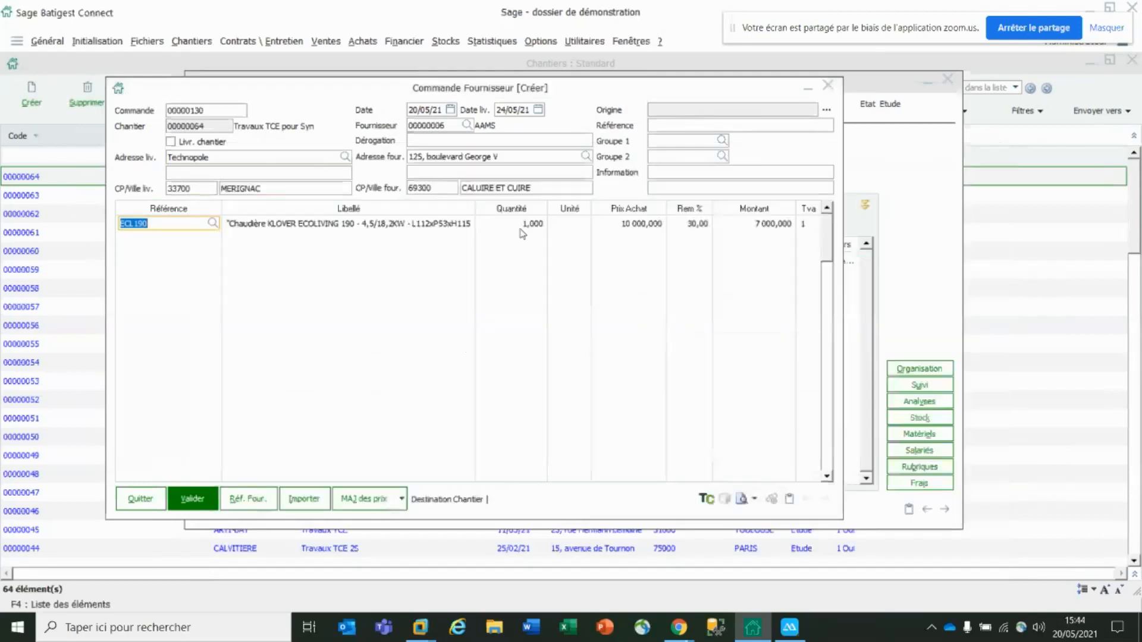
pyautogui.press('Tab')
pyautogui.write('10')
pyautogui.press('Return')
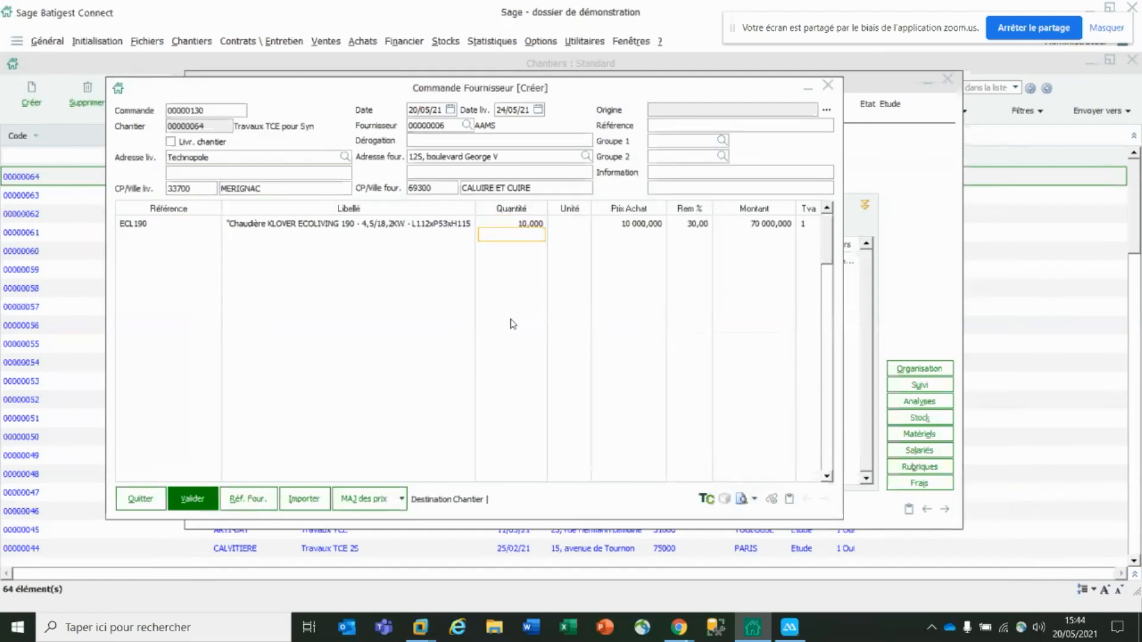
# Add 50 units of the Hager circuit breaker HAGMFS725 to the order and accept adding the supplier's tariff to the item.
pyautogui.click(197, 238)
pyautogui.click(212, 234)
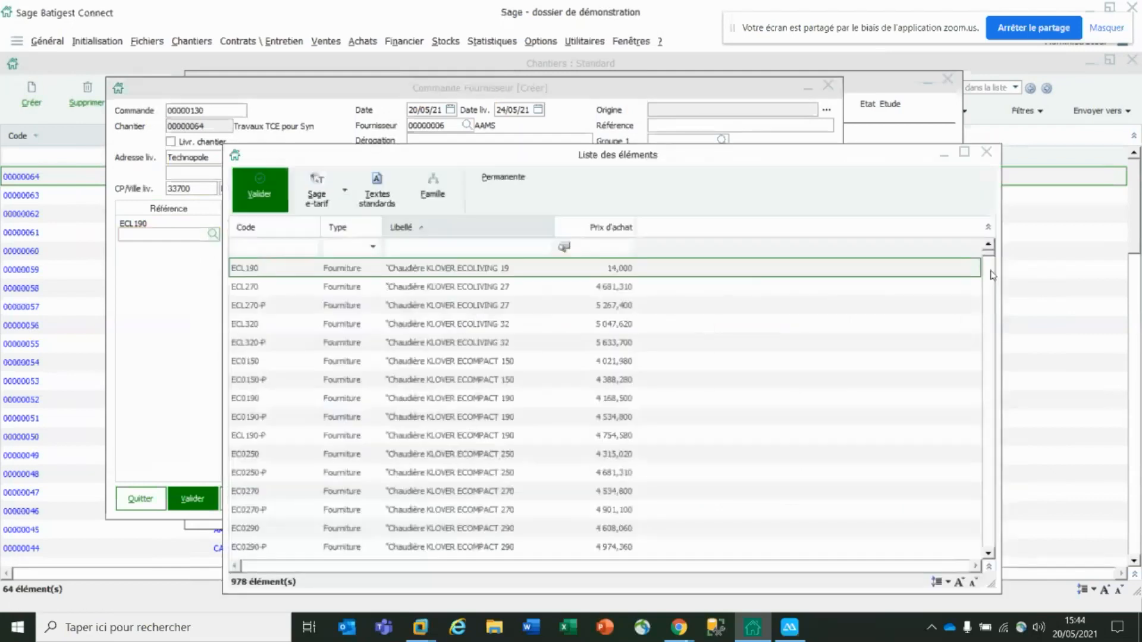
pyautogui.click(657, 401)
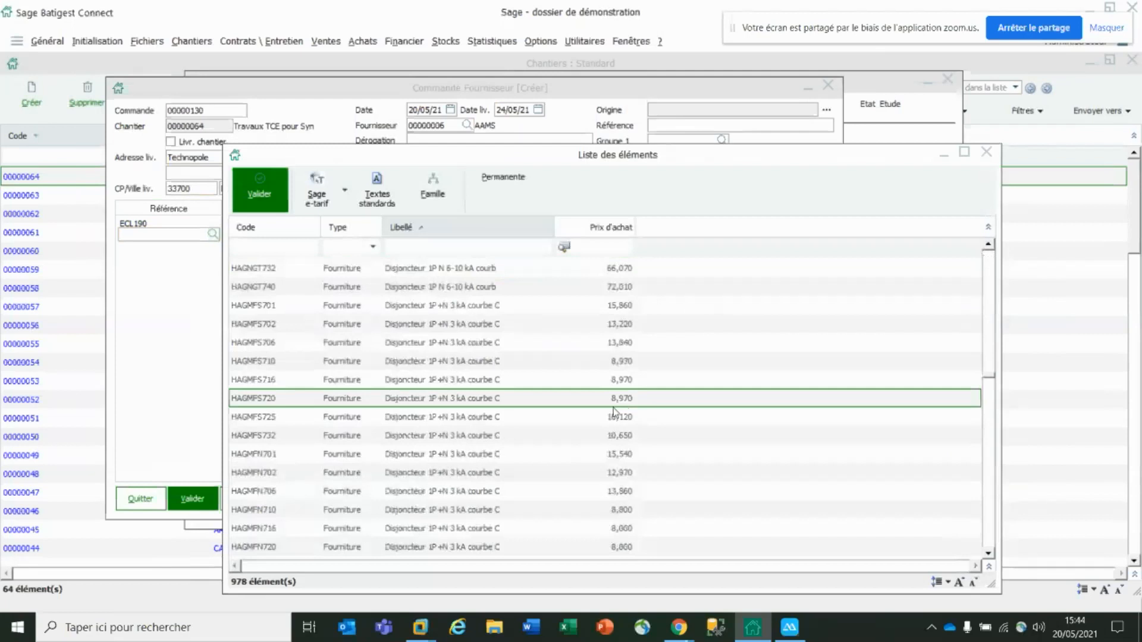
pyautogui.doubleClick(483, 418)
pyautogui.press('Return')
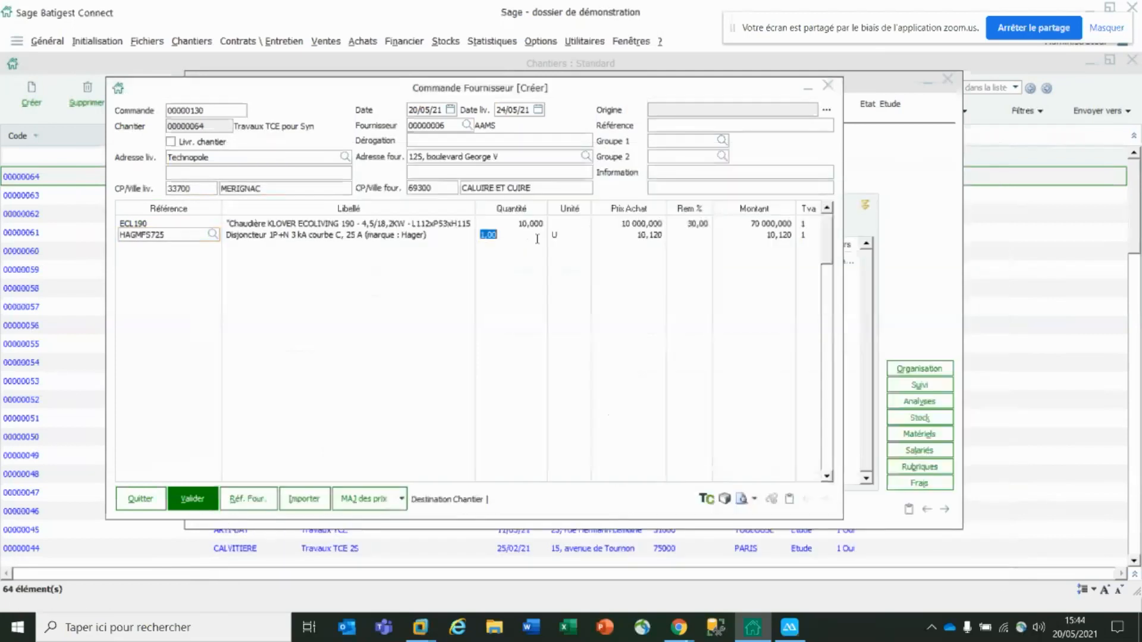
pyautogui.write('50')
pyautogui.press('Return')
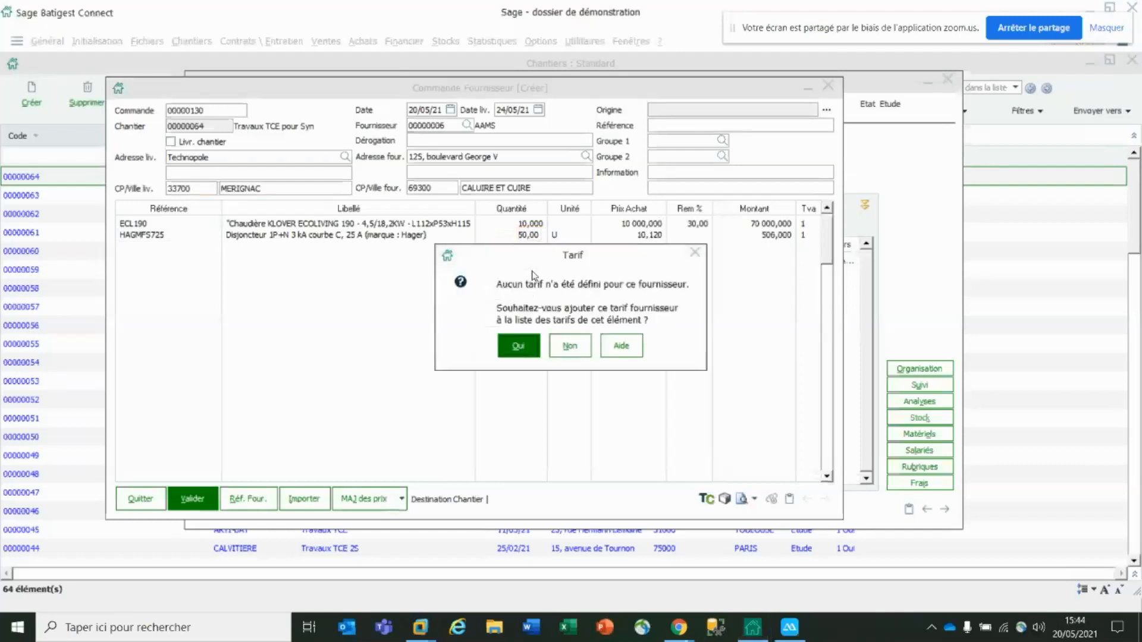
pyautogui.press('ctrl')
pyautogui.click(518, 348)
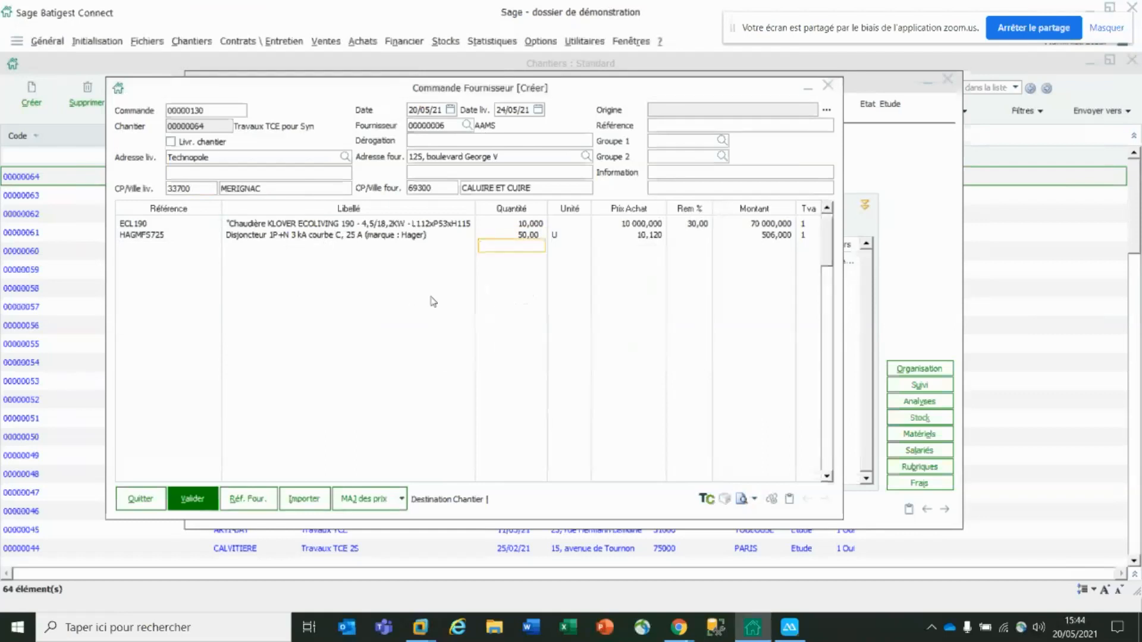
# Set the circuit breaker's purchase price to 30, accept updating the supplier tariff, and validate the order and its footer.
pyautogui.click(649, 235)
pyautogui.write('30')
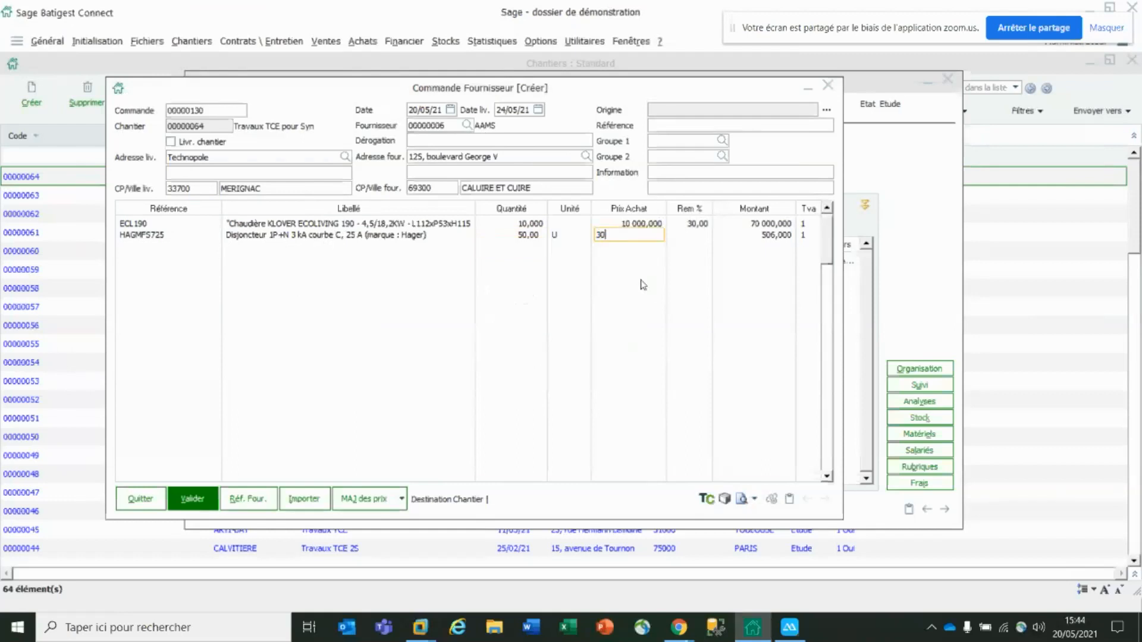
pyautogui.press('Return')
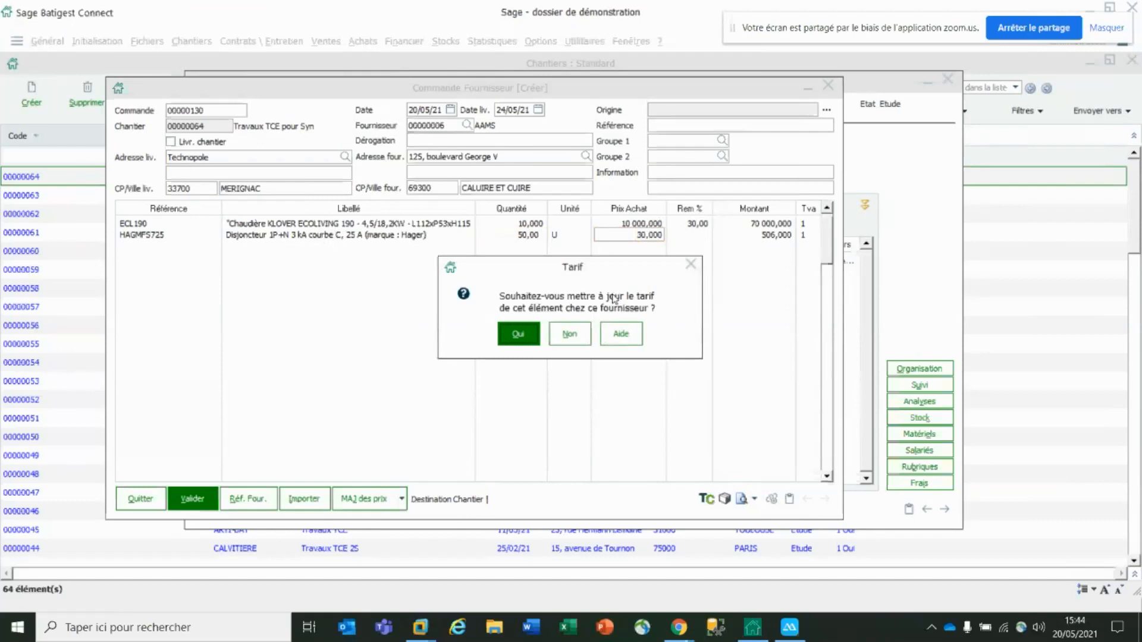
pyautogui.click(524, 336)
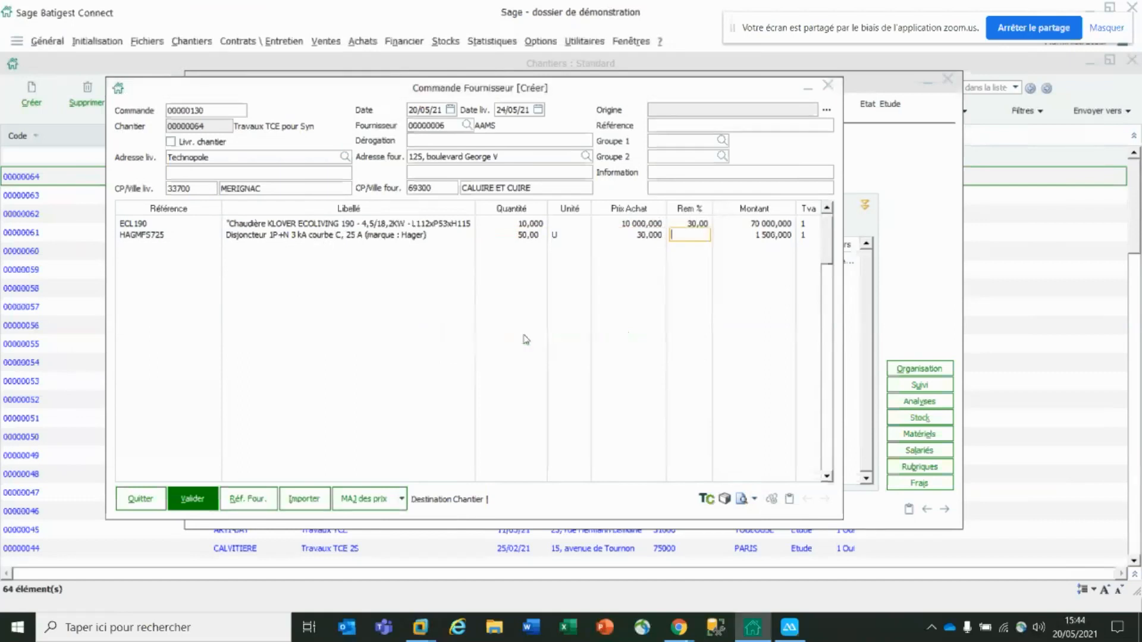
pyautogui.click(199, 493)
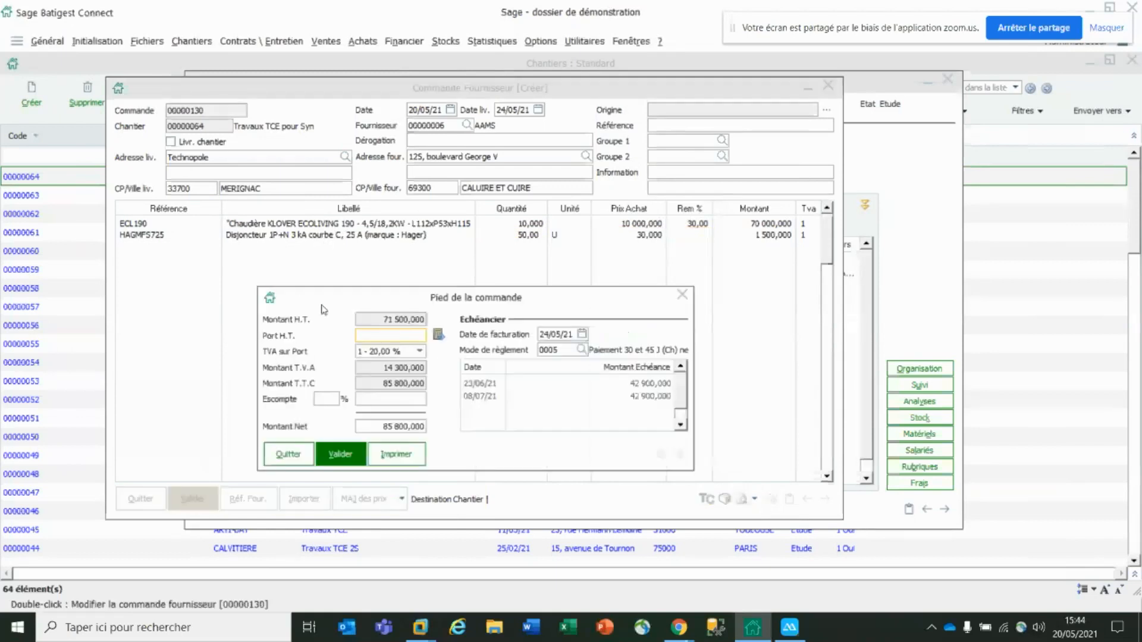
pyautogui.click(341, 455)
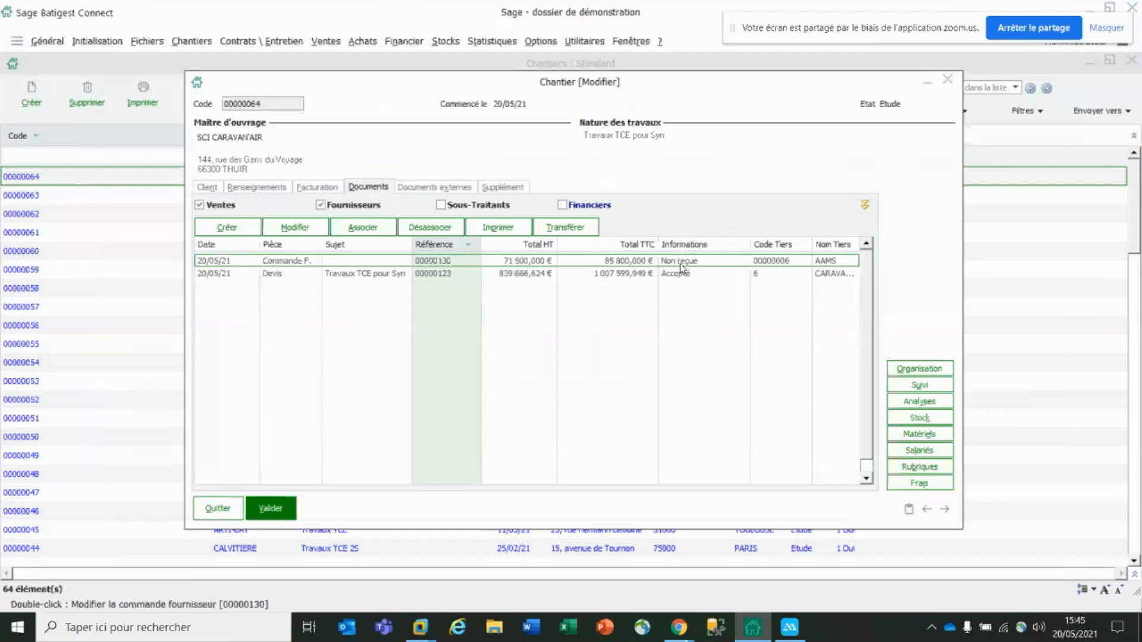
# Transfer the AAMS supplier order to a supplier goods receipt (Bons de réceptions fournisseurs) dated 20/05/21.
pyautogui.click(574, 228)
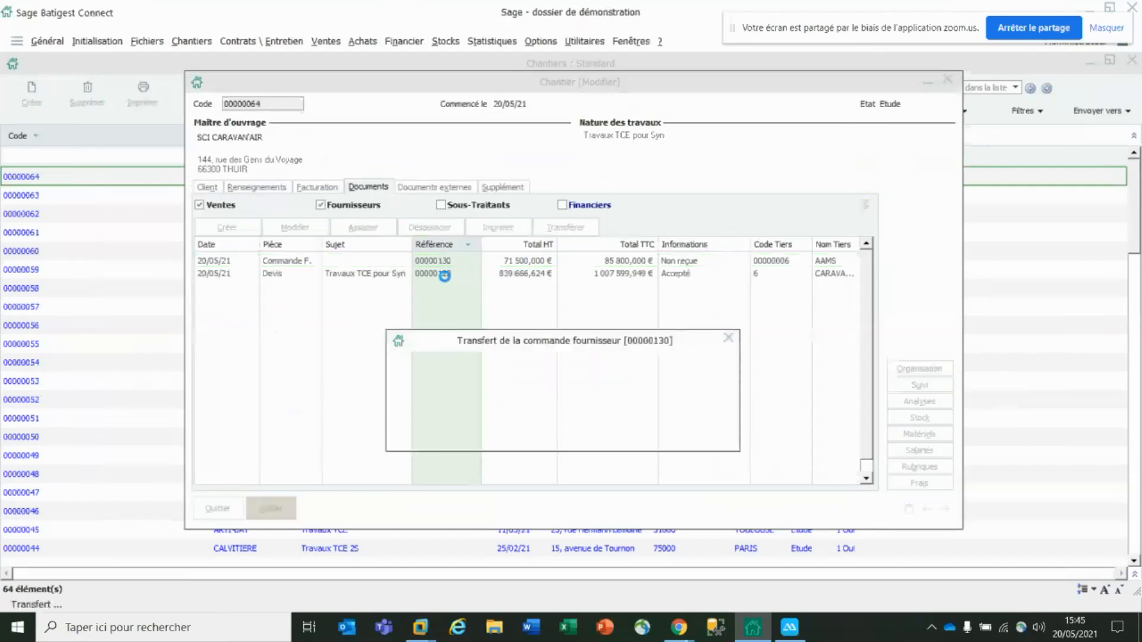
pyautogui.click(476, 440)
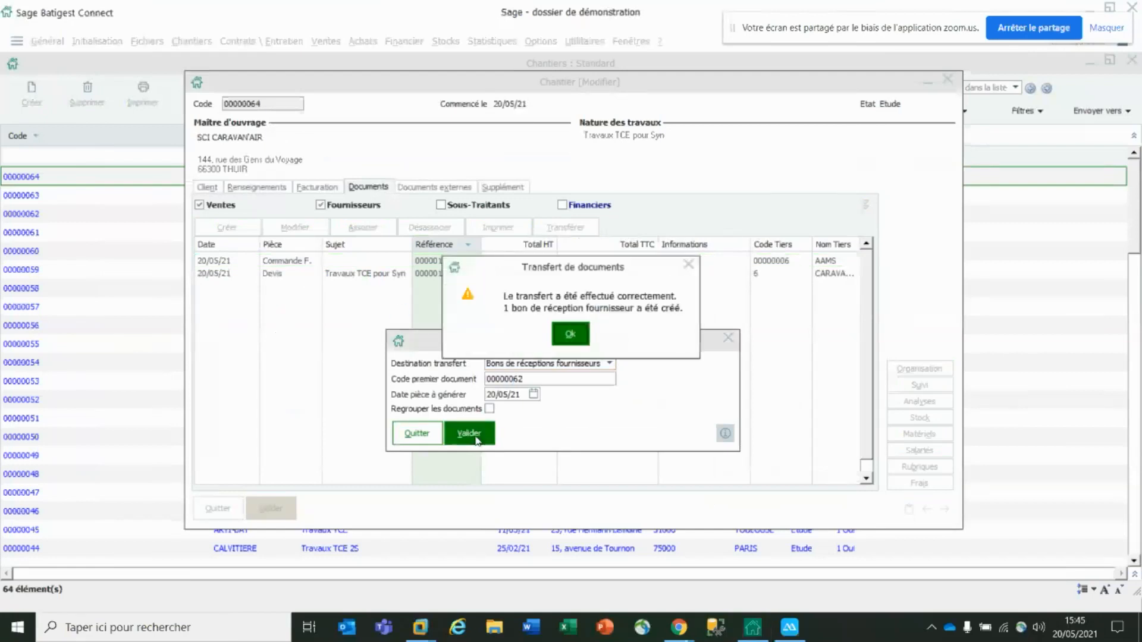
pyautogui.click(569, 329)
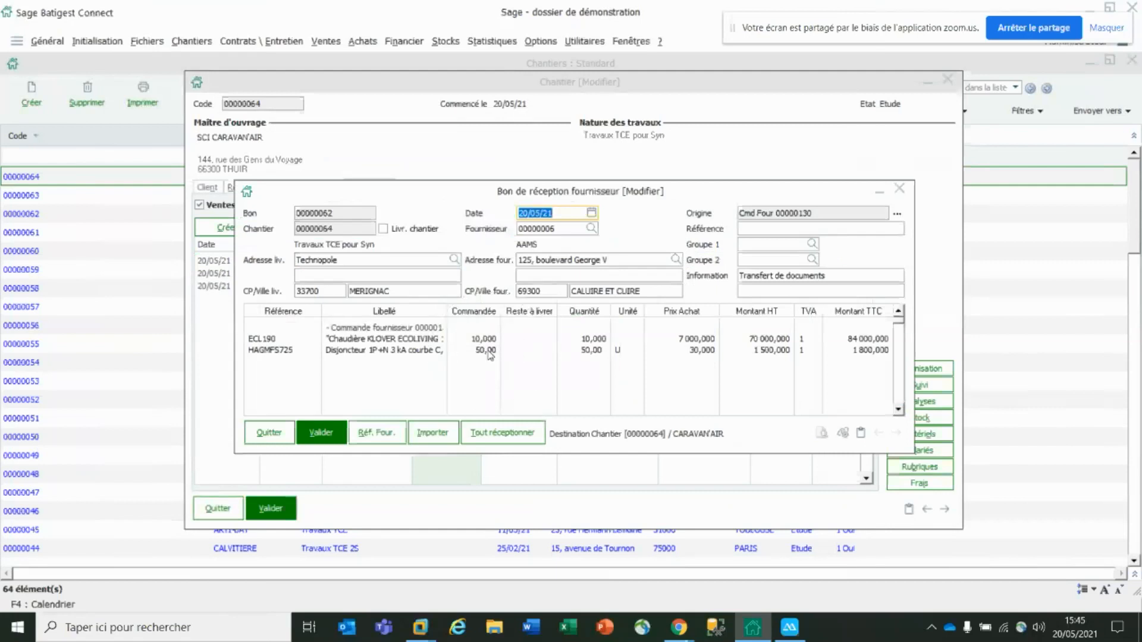
# Set the received quantity of HAGMFS725 circuit breakers to 30, then validate the goods receipt and its footer.
pyautogui.click(587, 351)
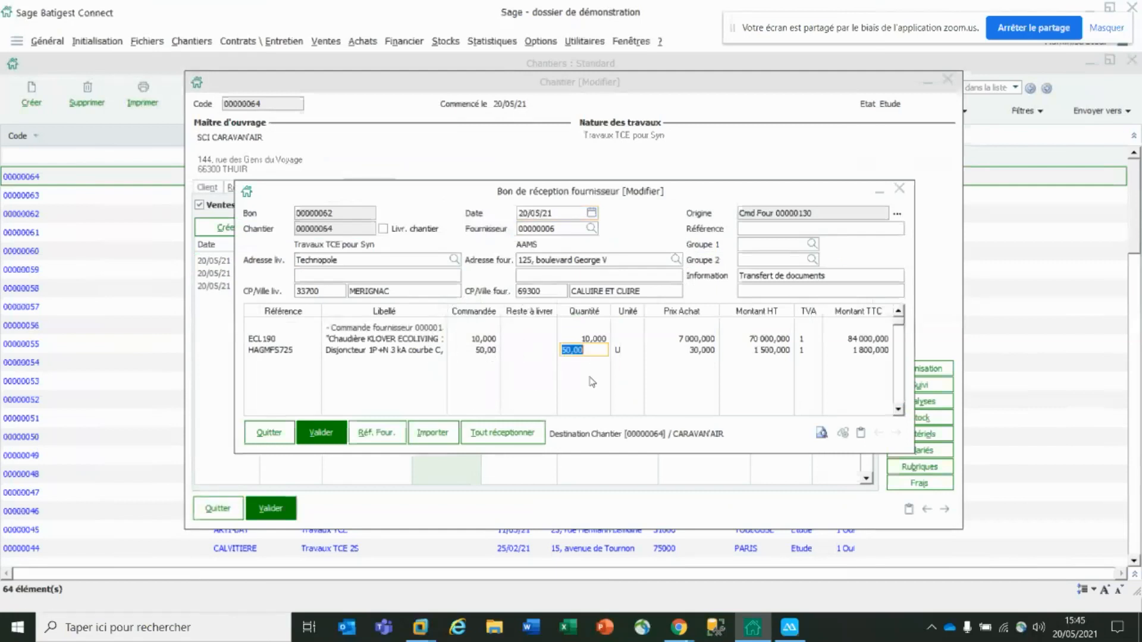
pyautogui.write('30')
pyautogui.press('Tab')
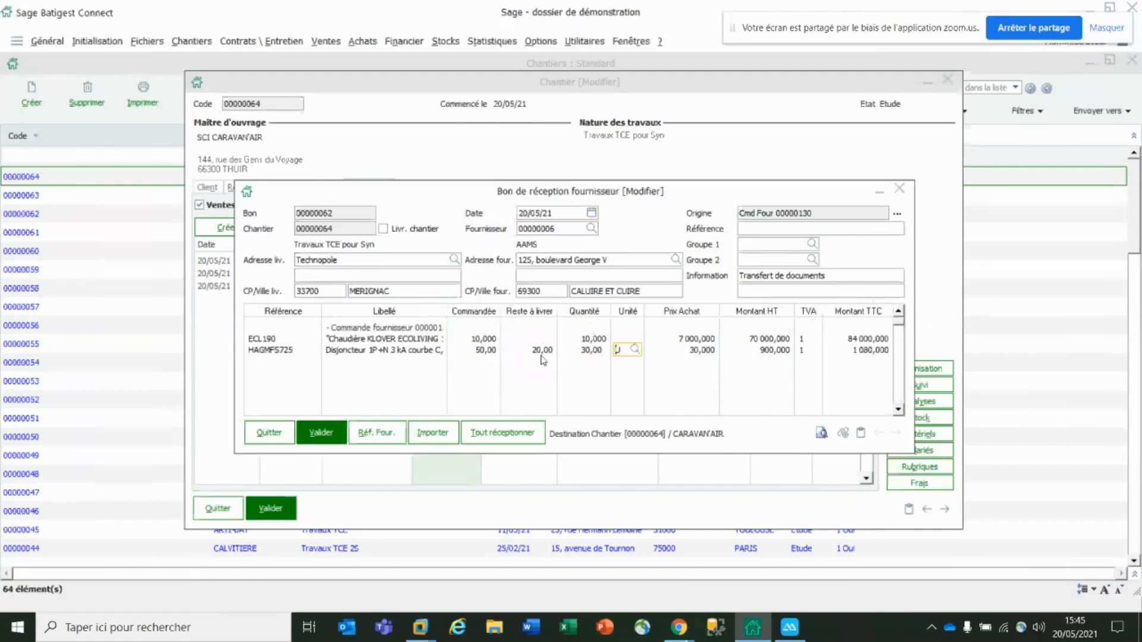
pyautogui.click(322, 432)
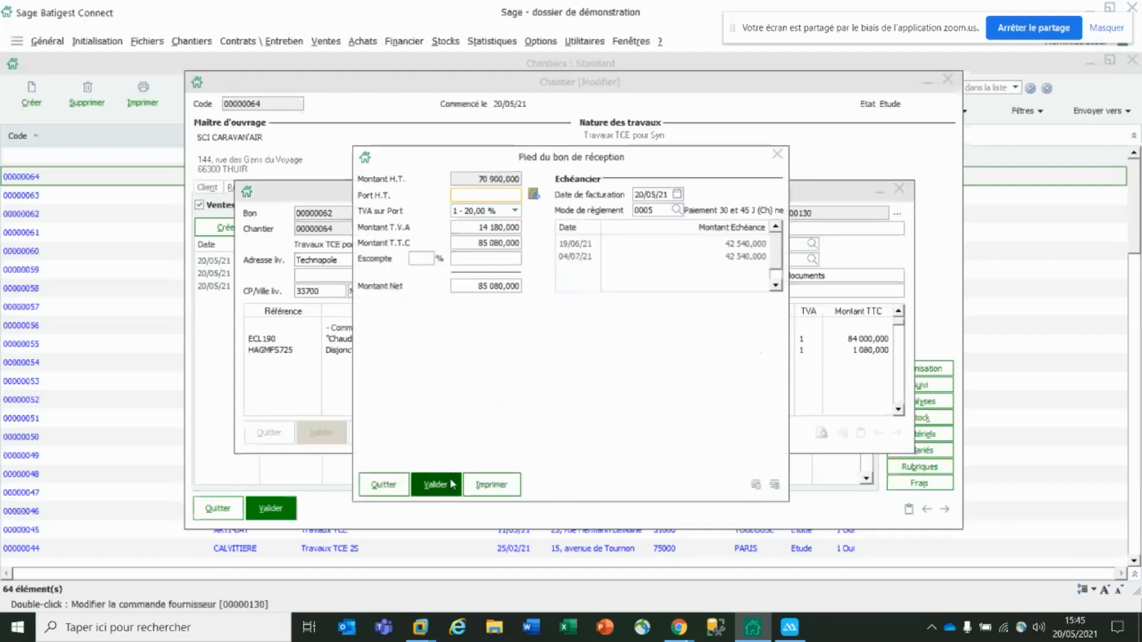
pyautogui.click(435, 484)
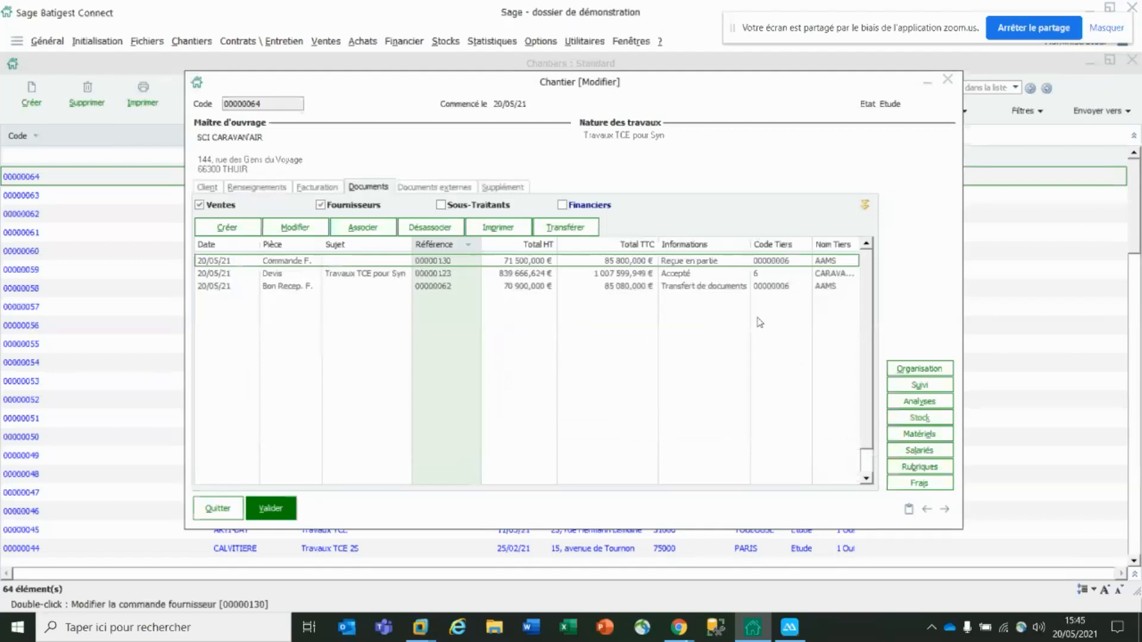
# Transfer the partly received AAMS order to a second supplier goods receipt for the remaining items and validate that receipt.
pyautogui.doubleClick(716, 266)
pyautogui.click(565, 227)
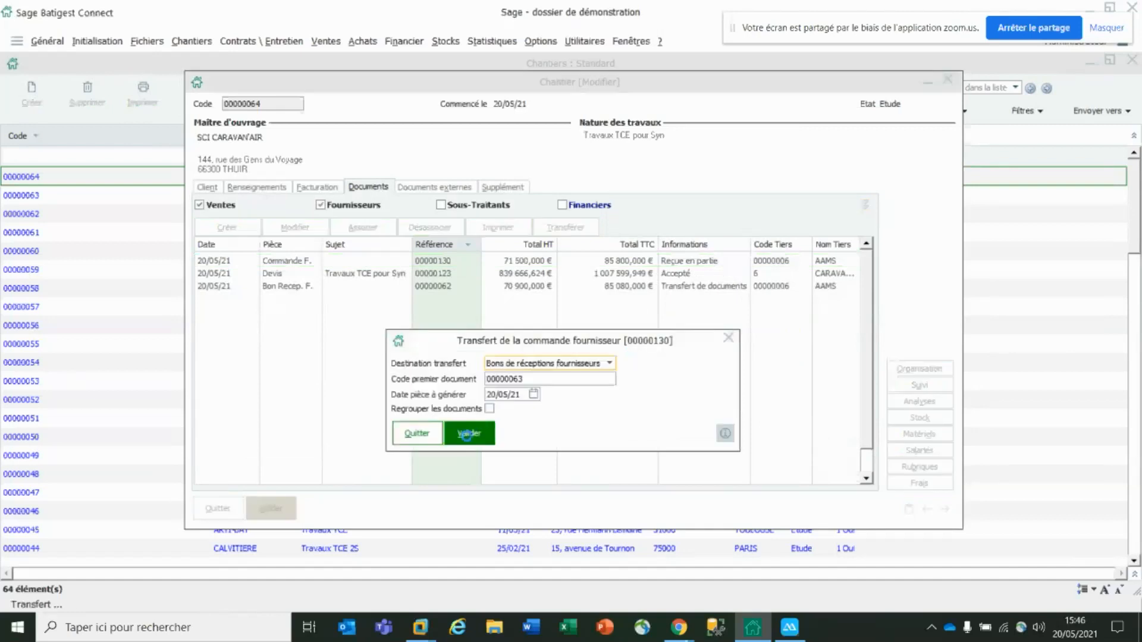
pyautogui.click(468, 434)
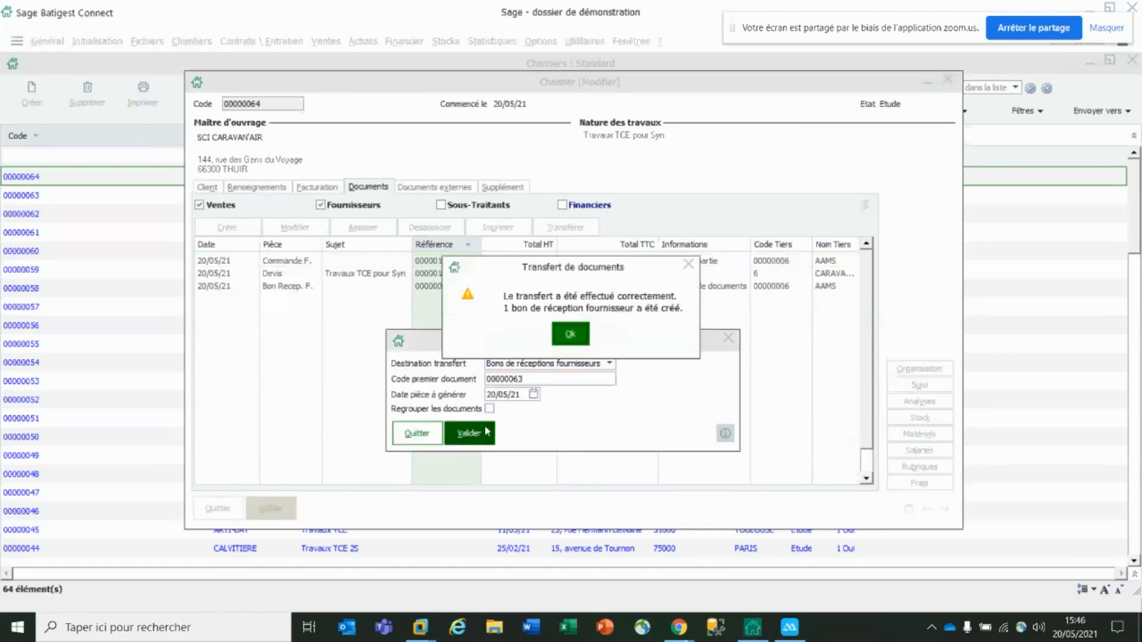
pyautogui.click(560, 333)
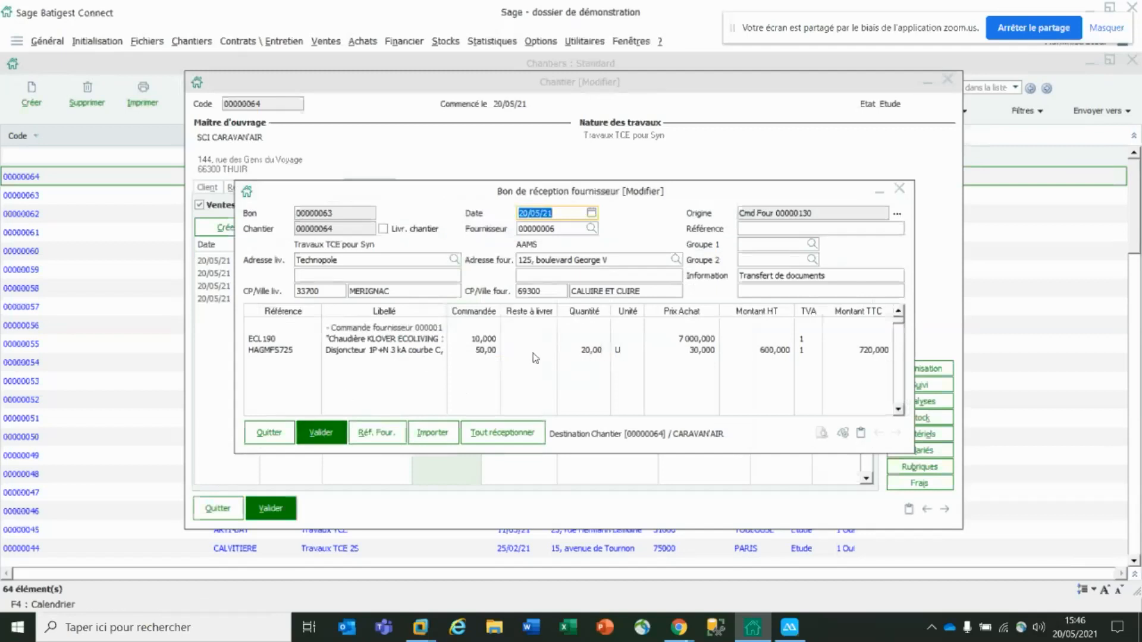
pyautogui.click(336, 431)
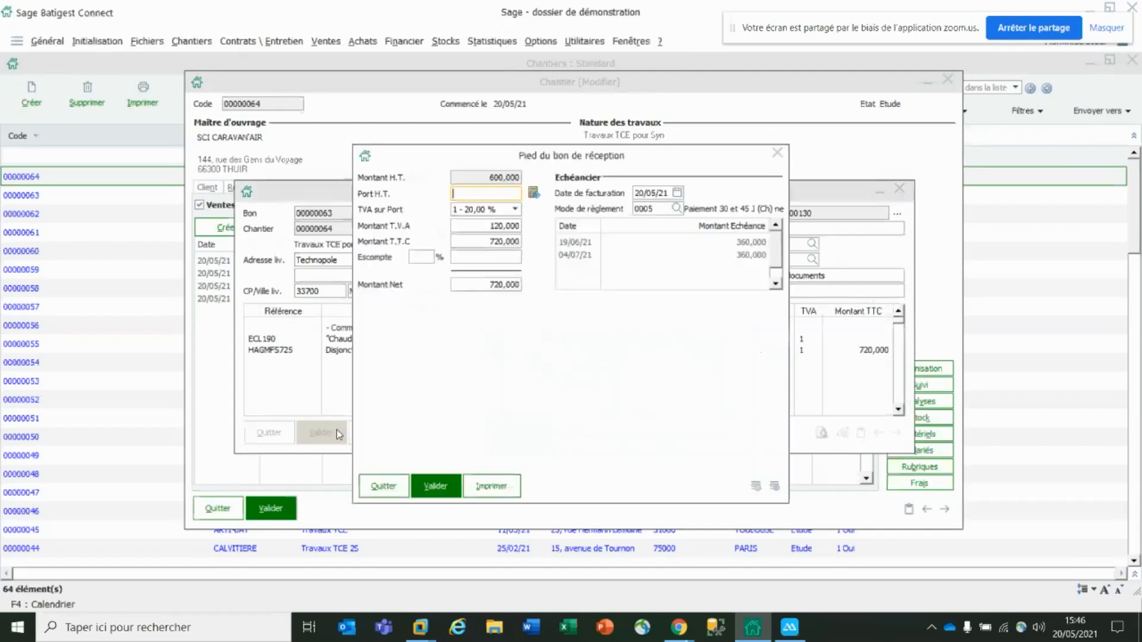
pyautogui.click(431, 485)
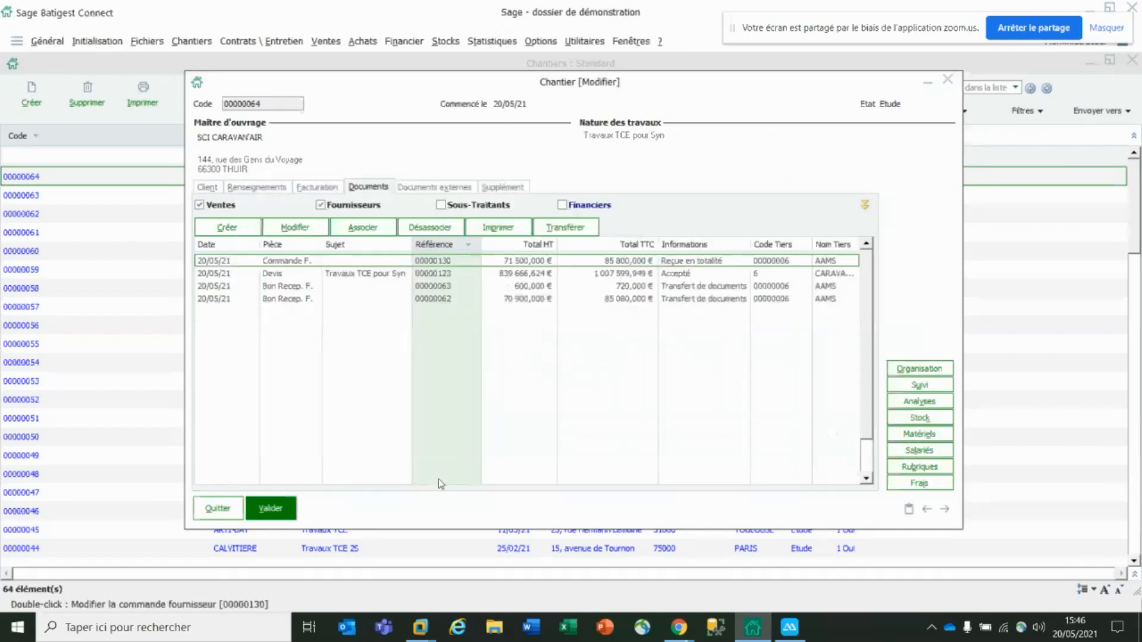
# Transfer the first AAMS goods receipt to a supplier invoice (Factures fournisseurs) with document grouping enabled.
pyautogui.press('ctrl')
pyautogui.press('ctrl')
pyautogui.click(525, 300)
pyautogui.click(565, 228)
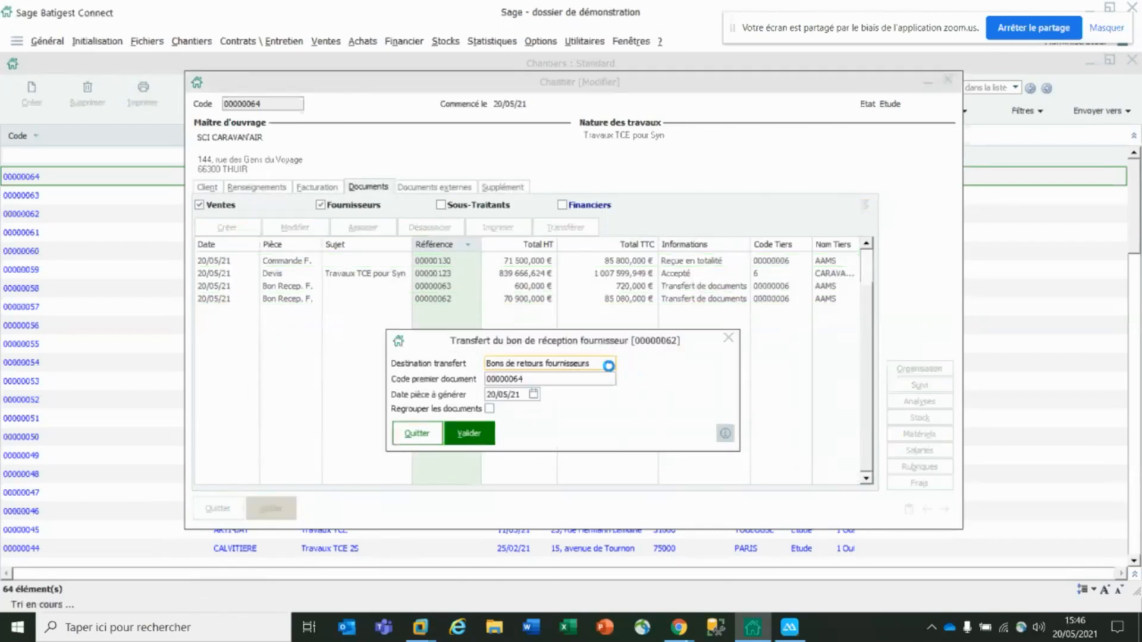
pyautogui.click(610, 364)
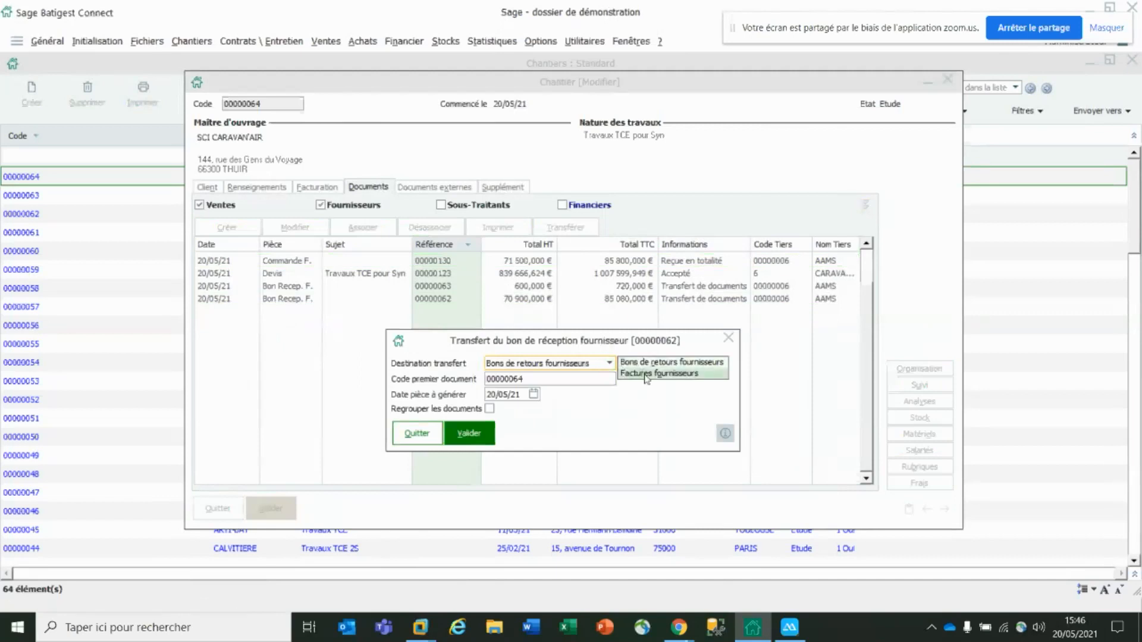
pyautogui.click(648, 373)
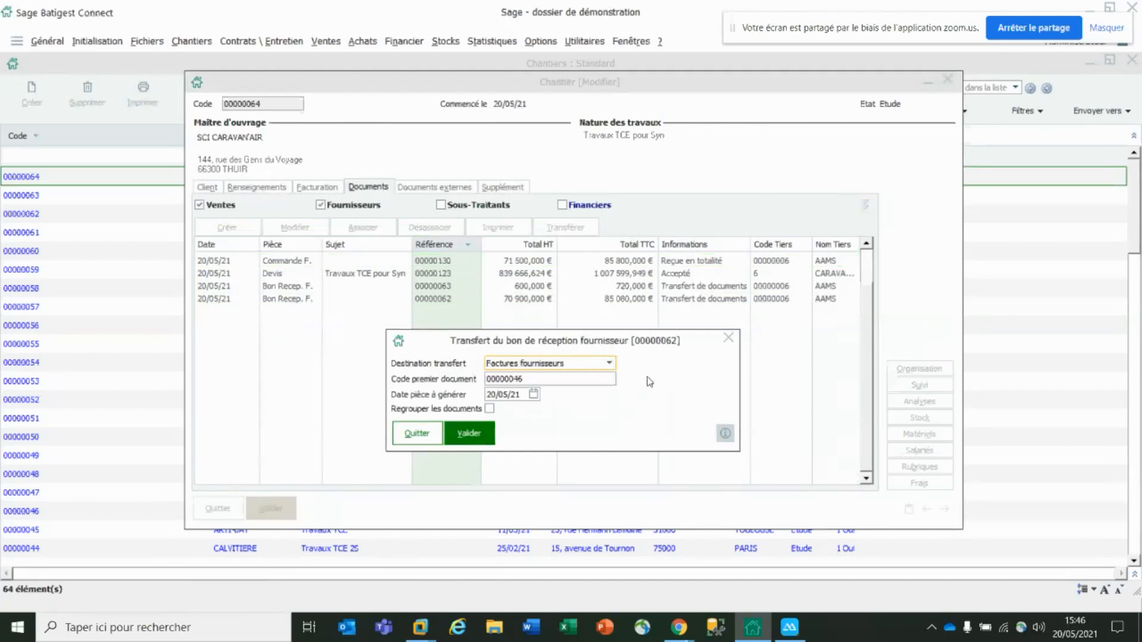
pyautogui.click(491, 411)
pyautogui.click(478, 431)
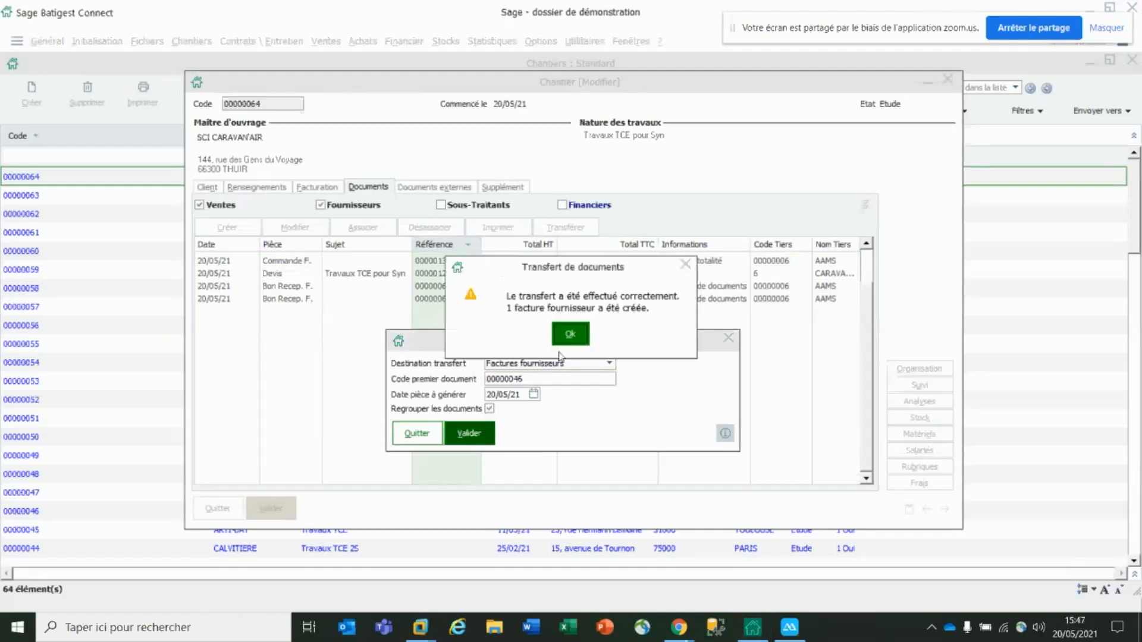
pyautogui.click(572, 331)
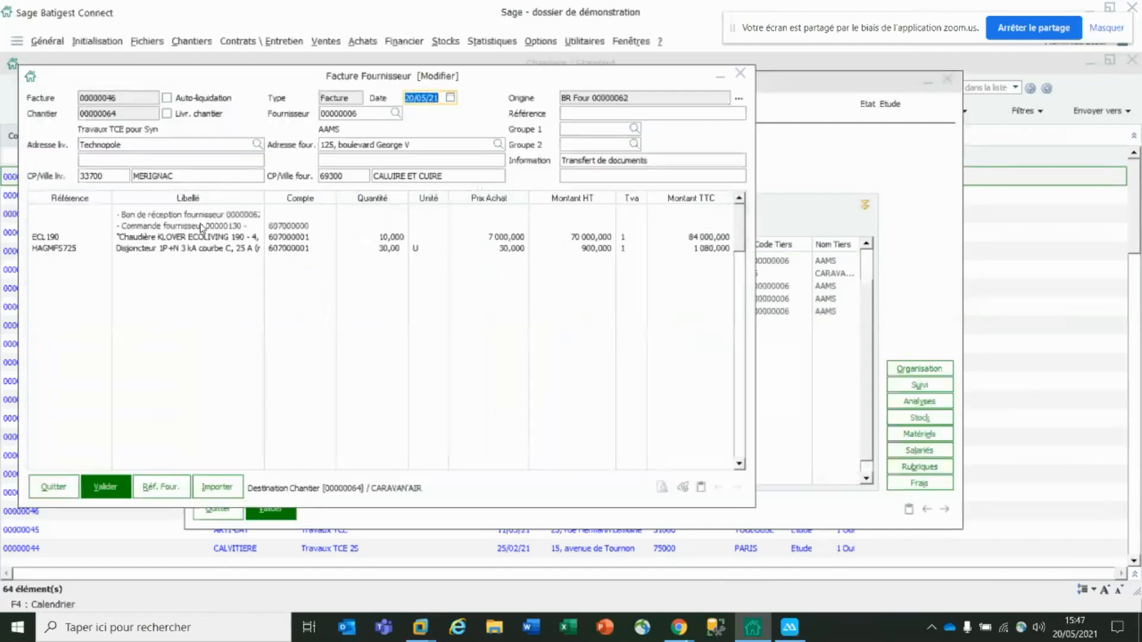
# Validate the supplier invoice from AAMS and its footer without changing the lines or payment schedule.
pyautogui.press('ctrl')
pyautogui.click(105, 486)
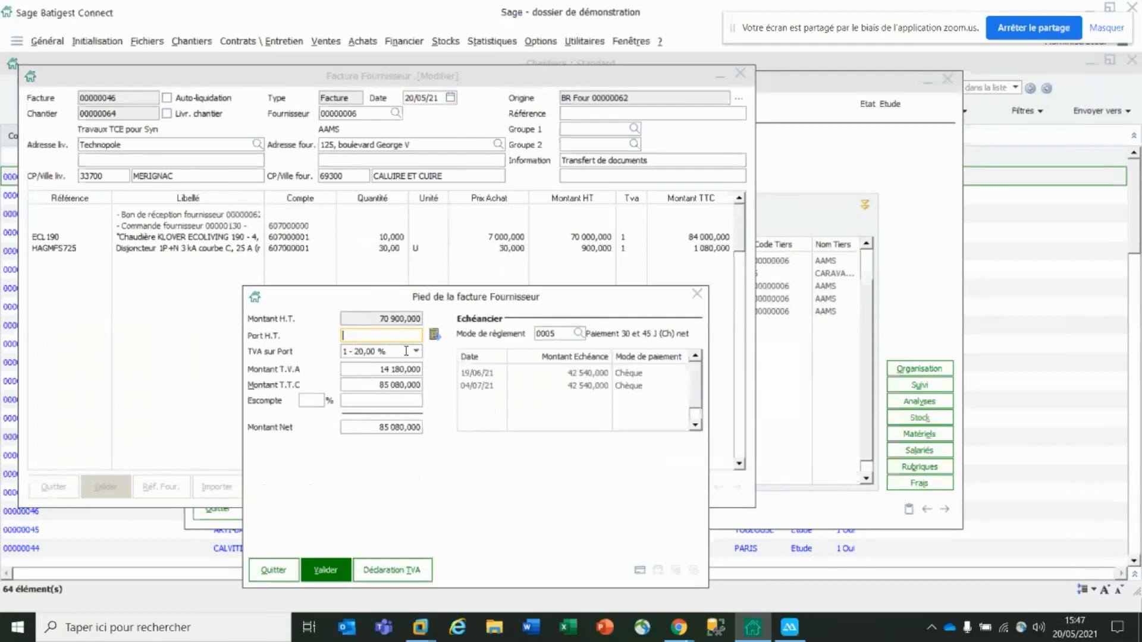
pyautogui.click(325, 570)
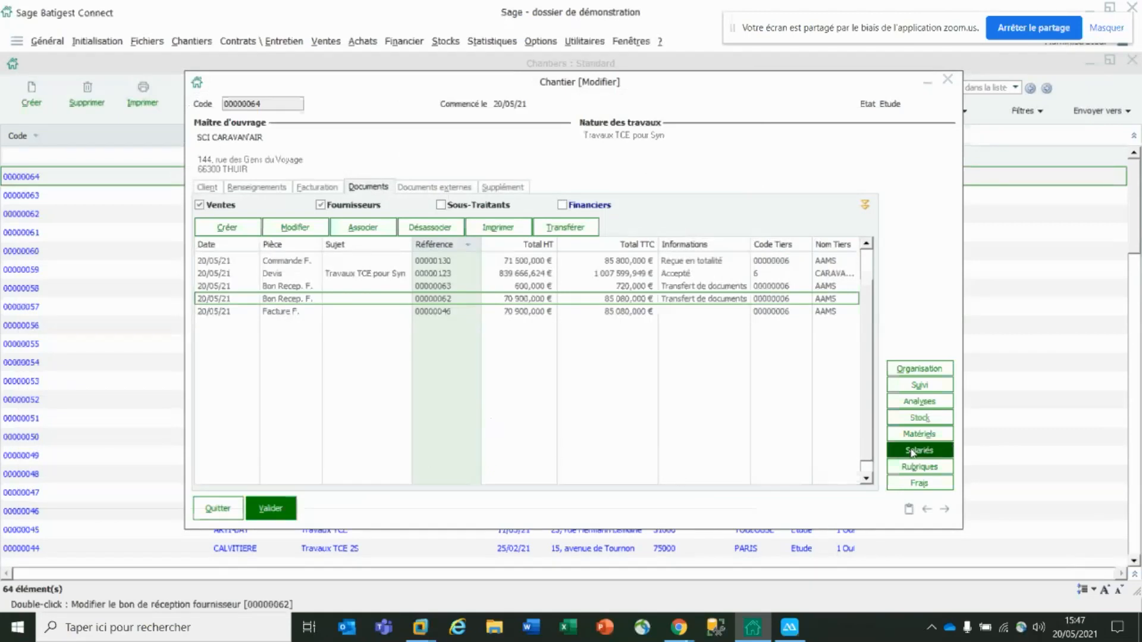
# Open the labour tracking (Main d'oeuvre) of the chantier and set the entry type to Salarié.
pyautogui.click(930, 387)
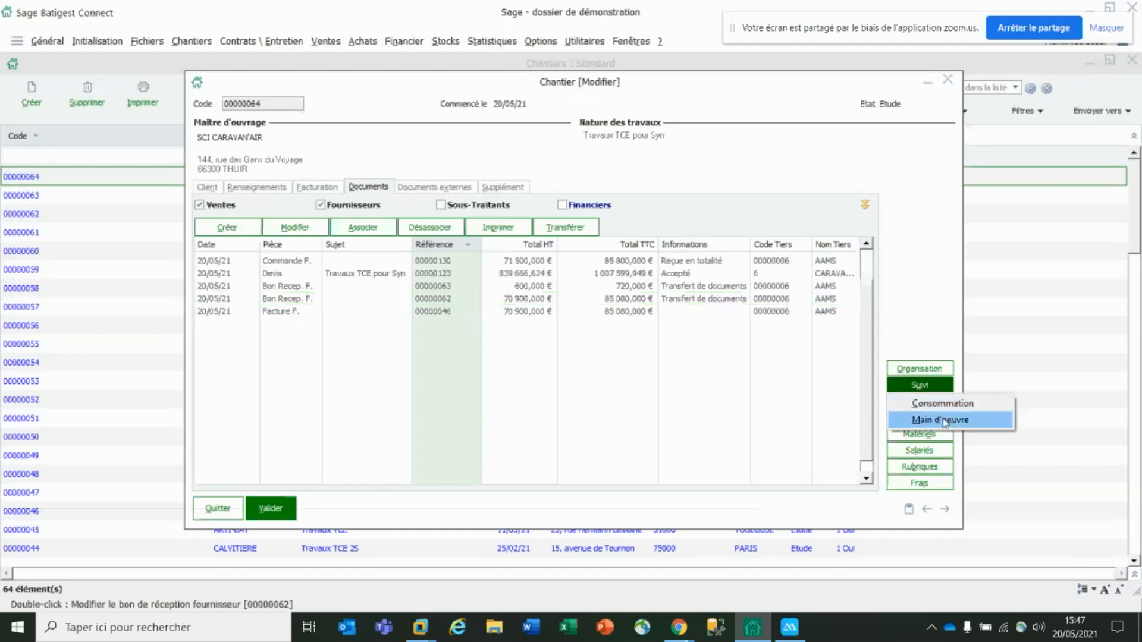
pyautogui.click(946, 418)
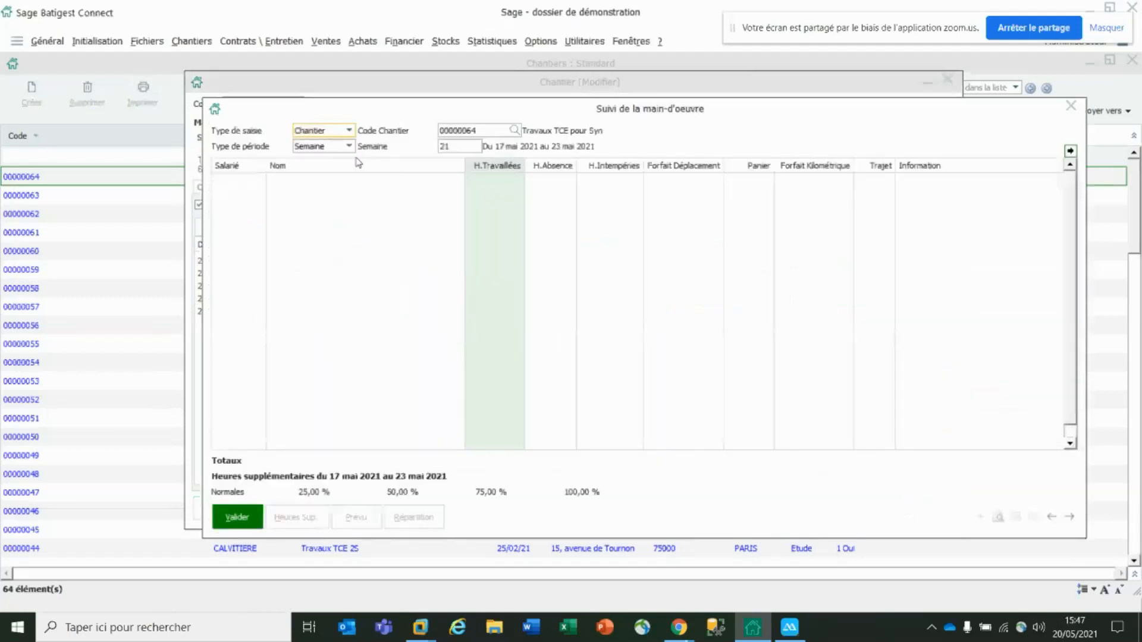
pyautogui.click(355, 131)
pyautogui.click(373, 130)
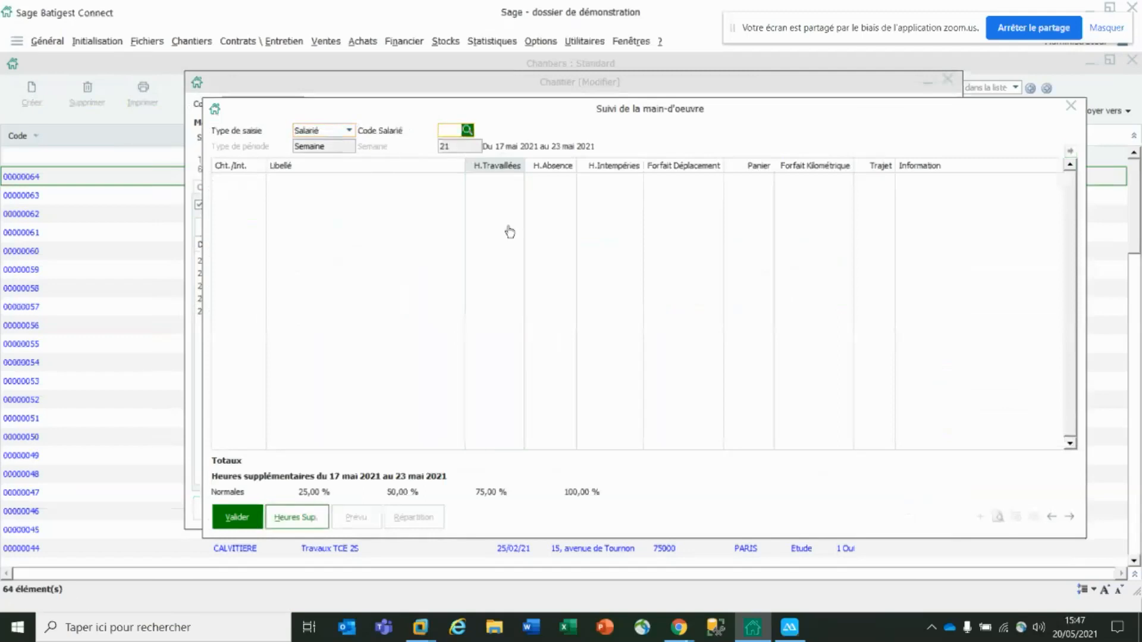
# Select the employee with labour code MO 38 and enter 4 worked hours on the first Devis TCE chantier.
pyautogui.press('F4')
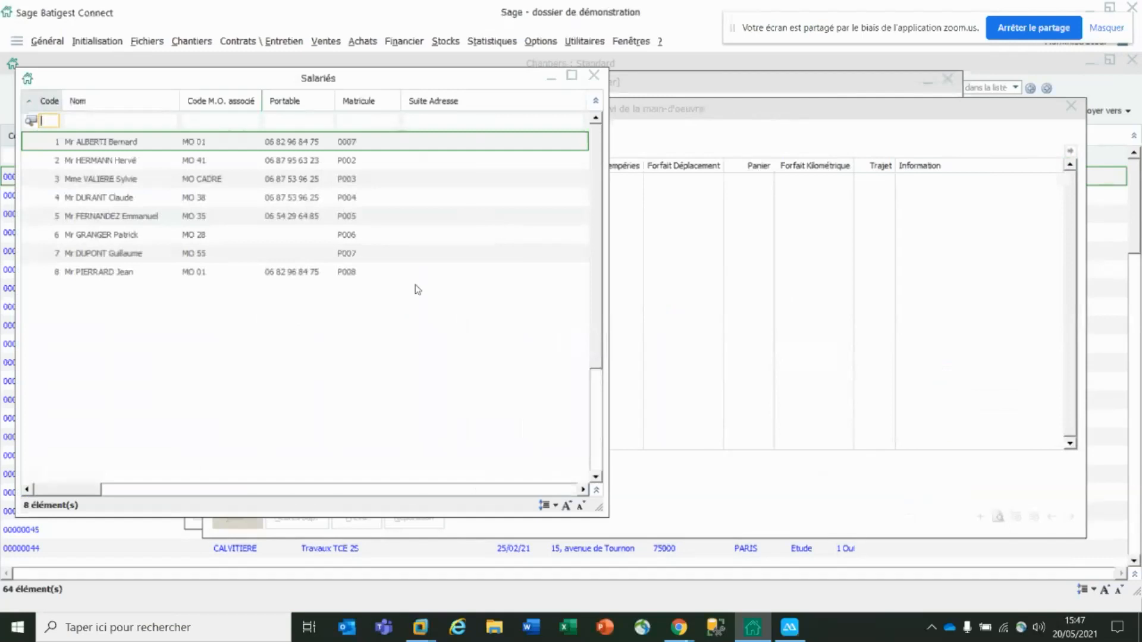
pyautogui.click(233, 203)
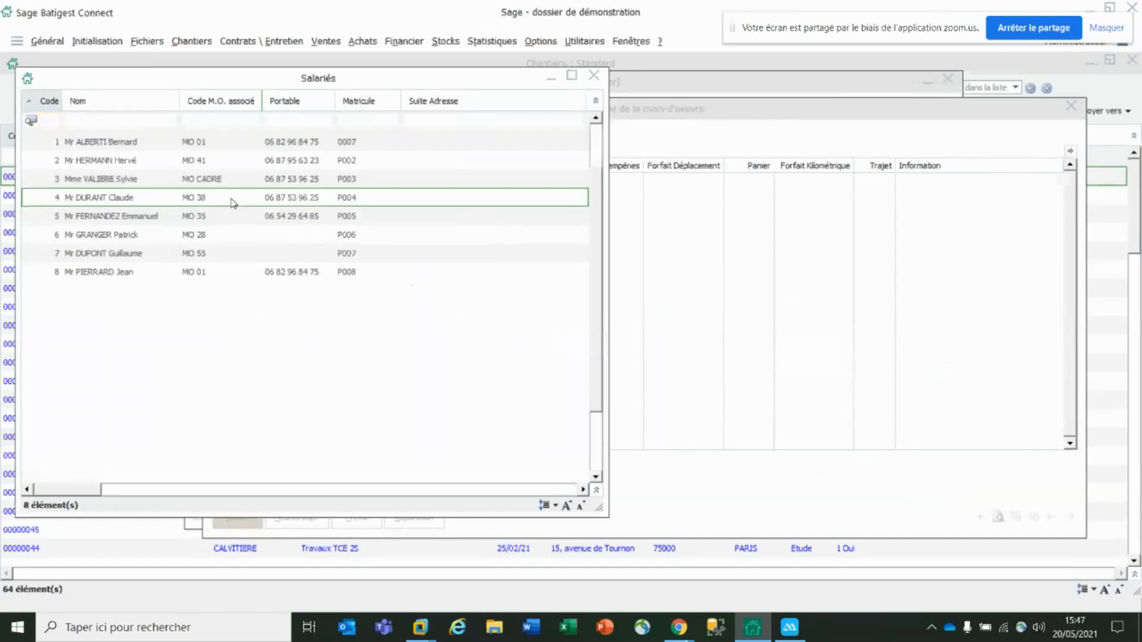
pyautogui.doubleClick(233, 203)
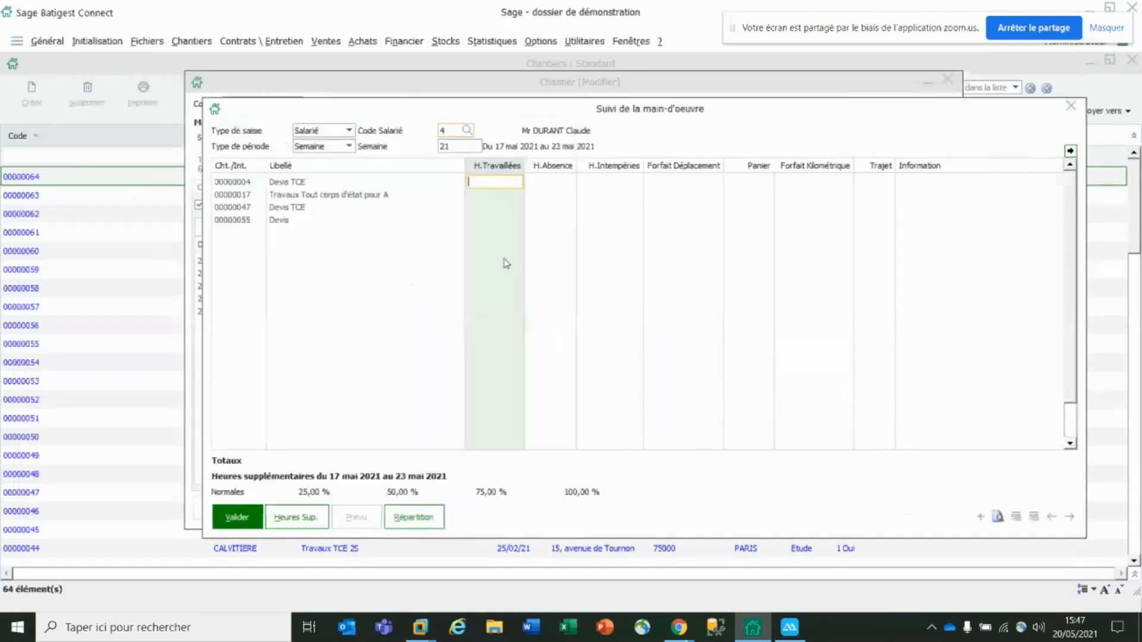
pyautogui.write('4')
# Add the CARAVAN'AIR chantier "Travaux TCE pour Syn" as a new line in the employee's weekly labour entry.
pyautogui.click(248, 246)
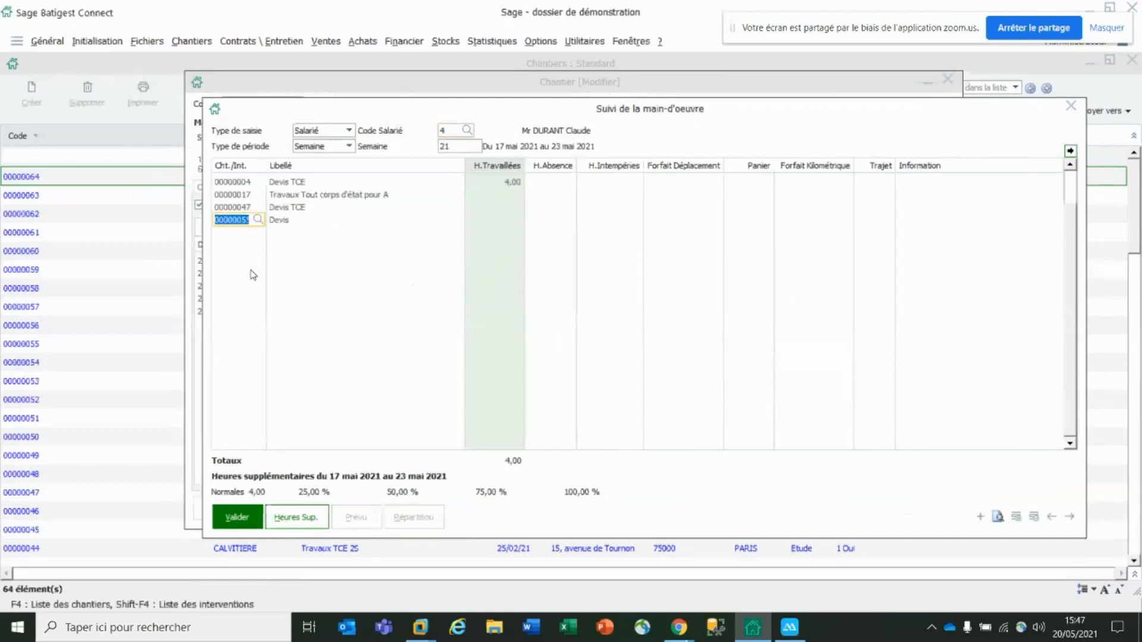
pyautogui.click(257, 232)
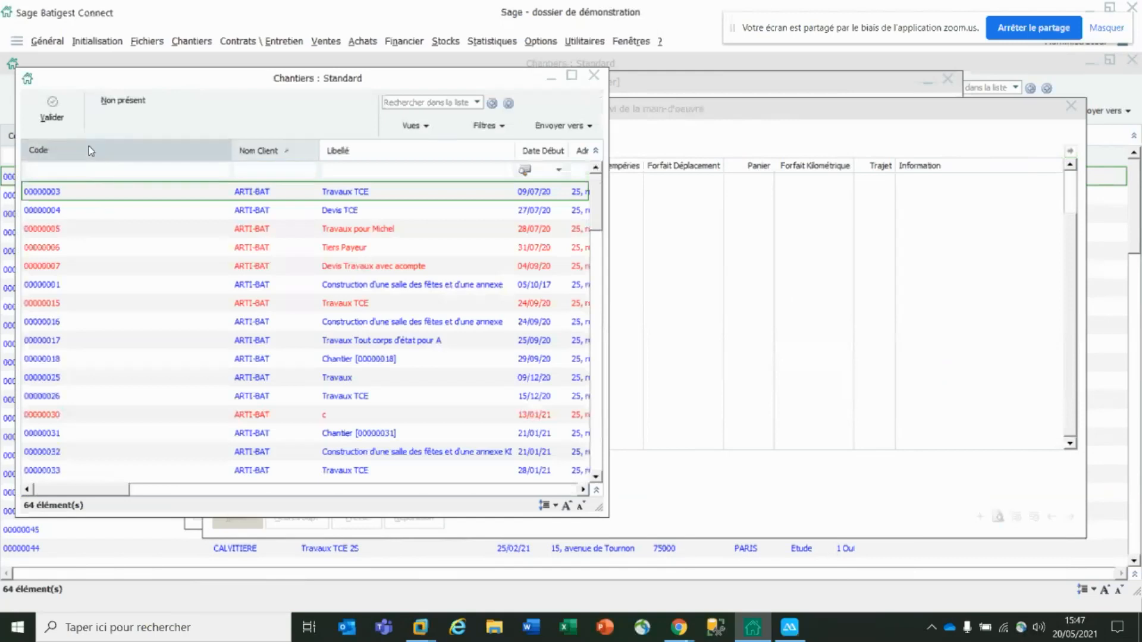
pyautogui.click(88, 149)
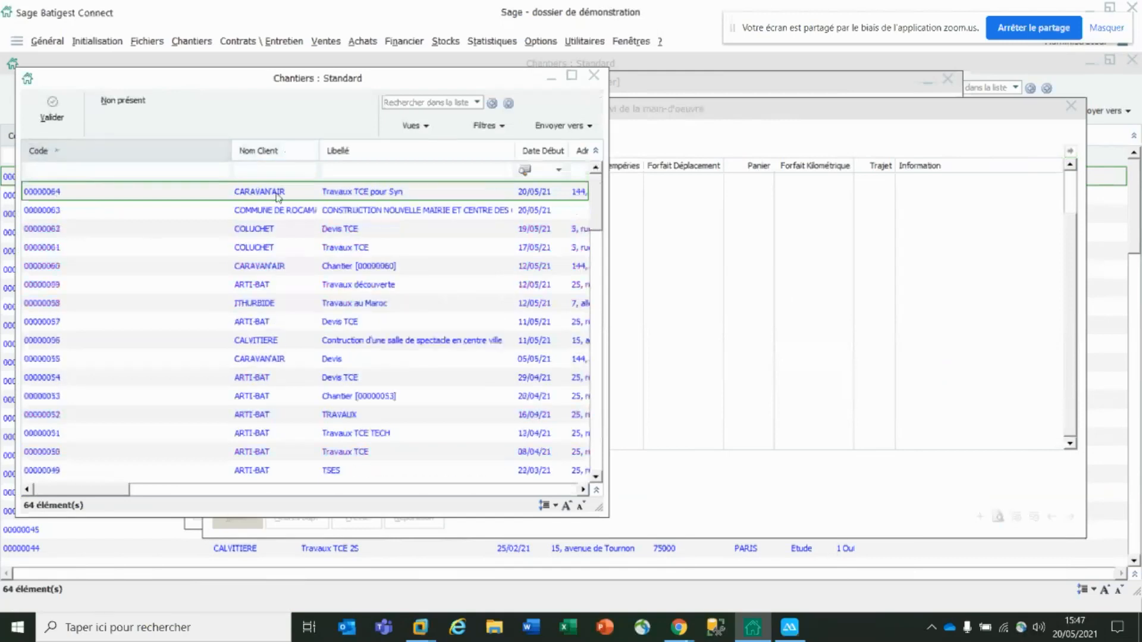
pyautogui.doubleClick(386, 195)
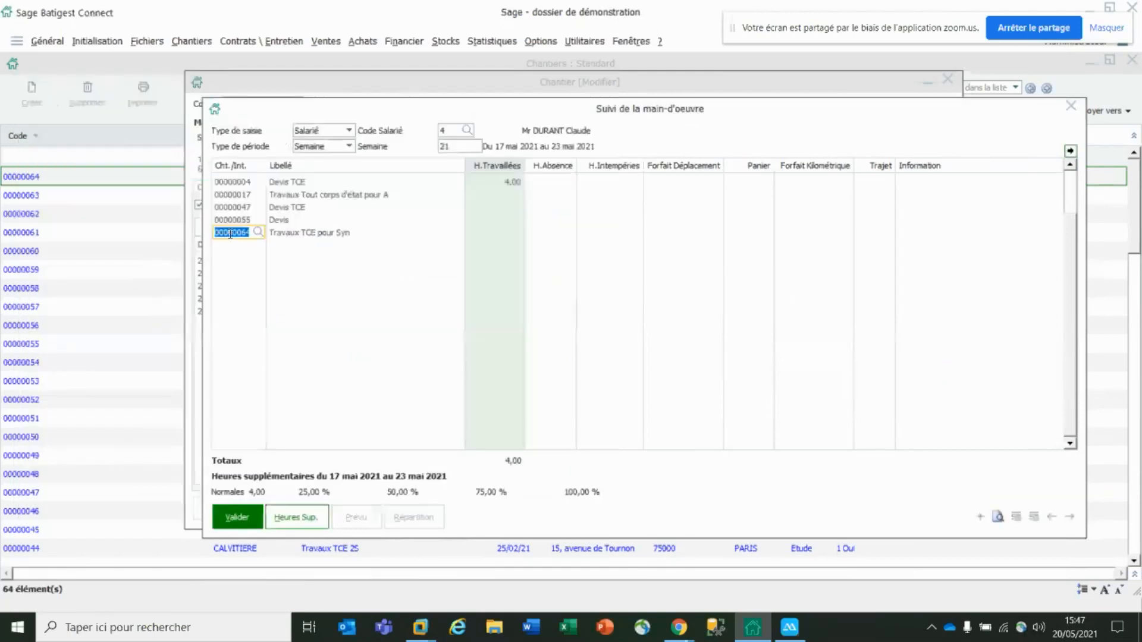
# Enter 3 worked hours, 1 bad-weather hour (H.Intempéries), 1 Forfait Déplacement and 1 Panier on the Travaux TCE pour Syn line.
pyautogui.press('Tab')
pyautogui.write('3')
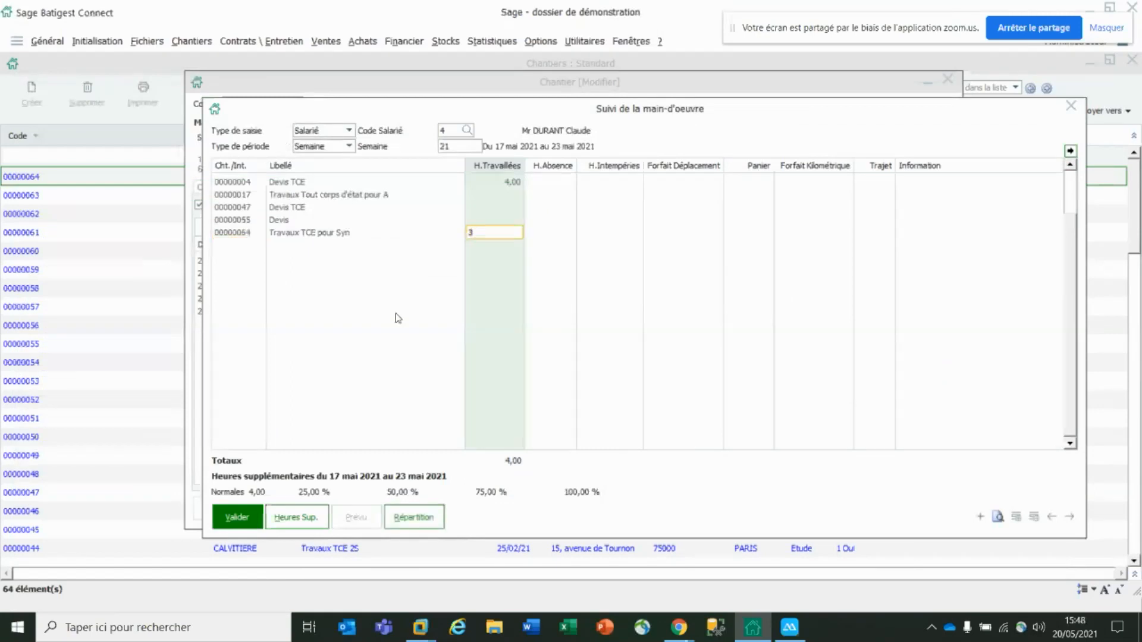
pyautogui.press('Tab')
pyautogui.press('Tab')
pyautogui.write('1')
pyautogui.press('Tab')
pyautogui.write('1')
pyautogui.press('Tab')
pyautogui.write('1')
pyautogui.press('Tab')
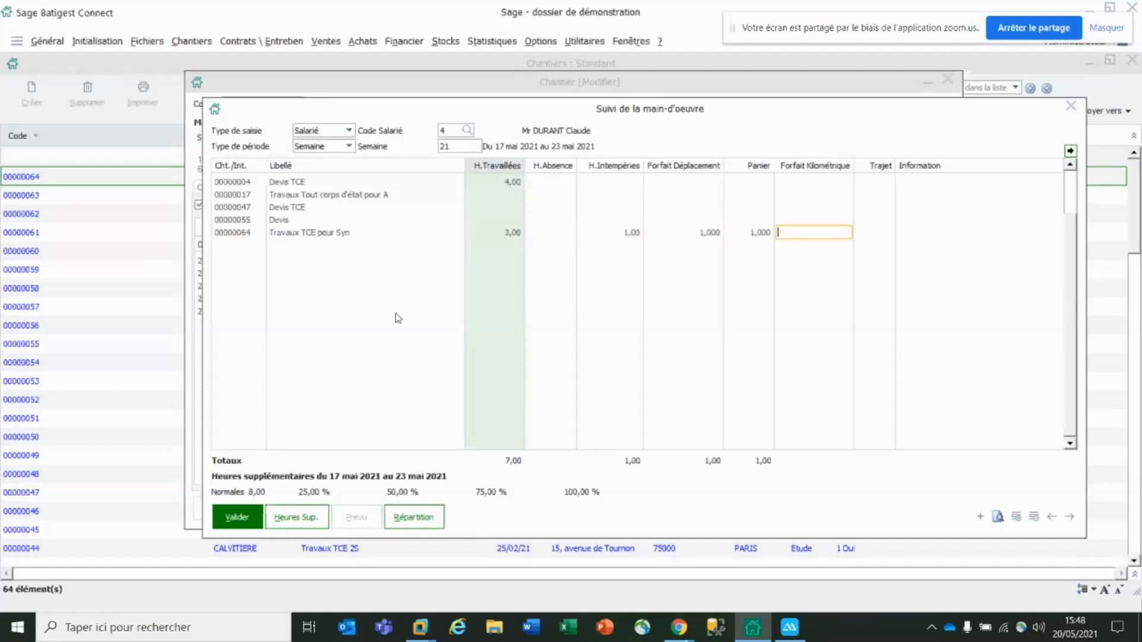
# Review the employee's overtime breakdown (Heures supplémentaires) for the week and close it without changes.
pyautogui.rightClick(797, 168)
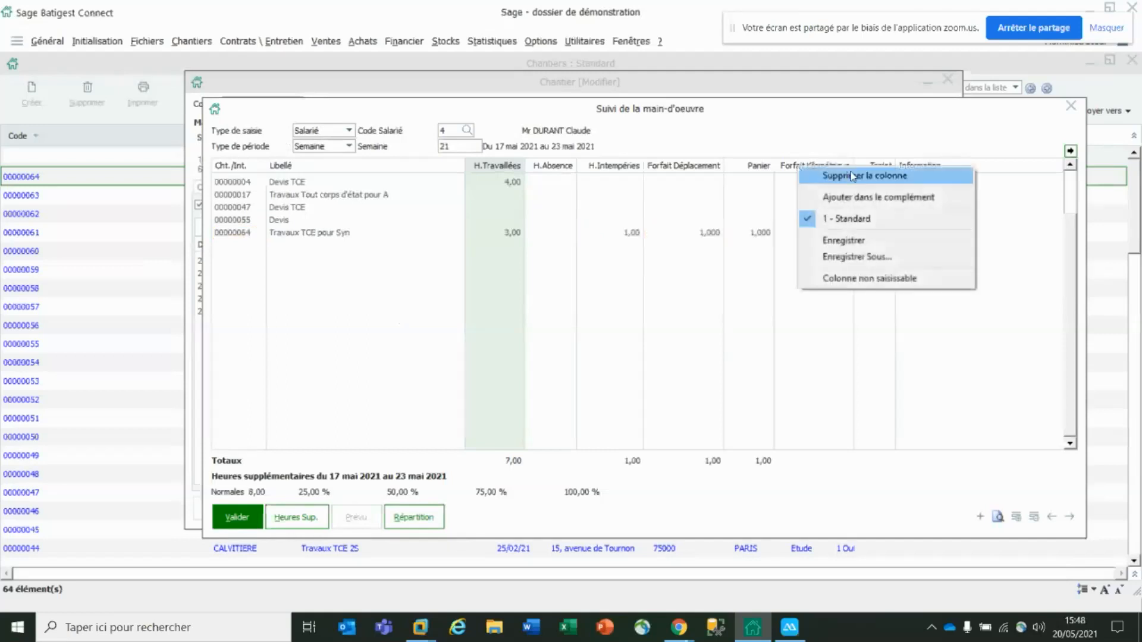
pyautogui.click(825, 136)
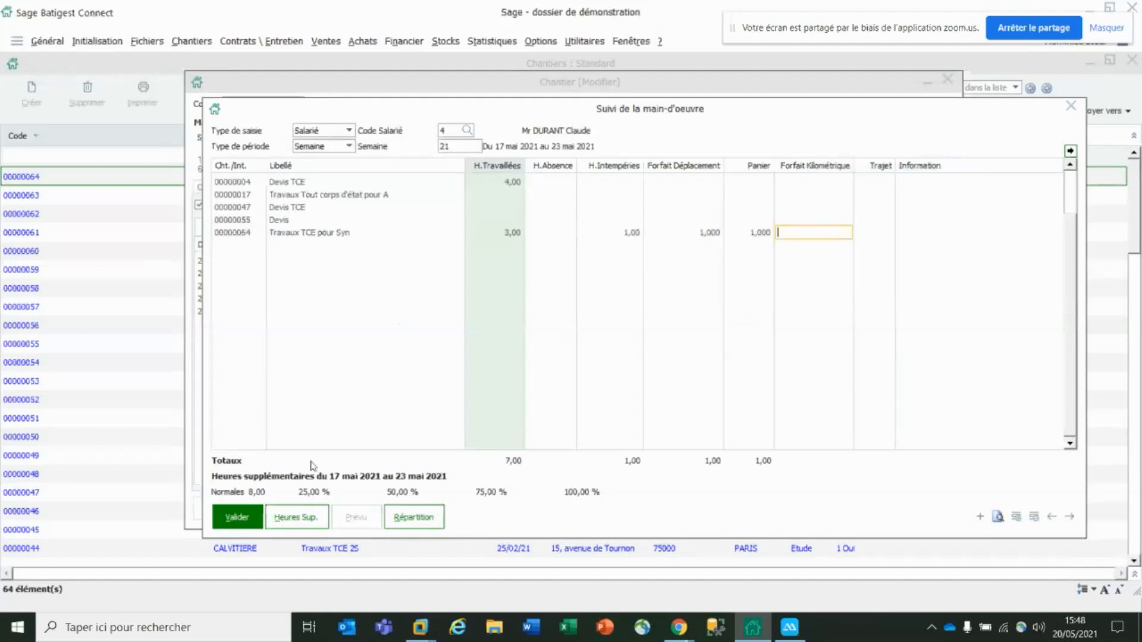
pyautogui.click(300, 520)
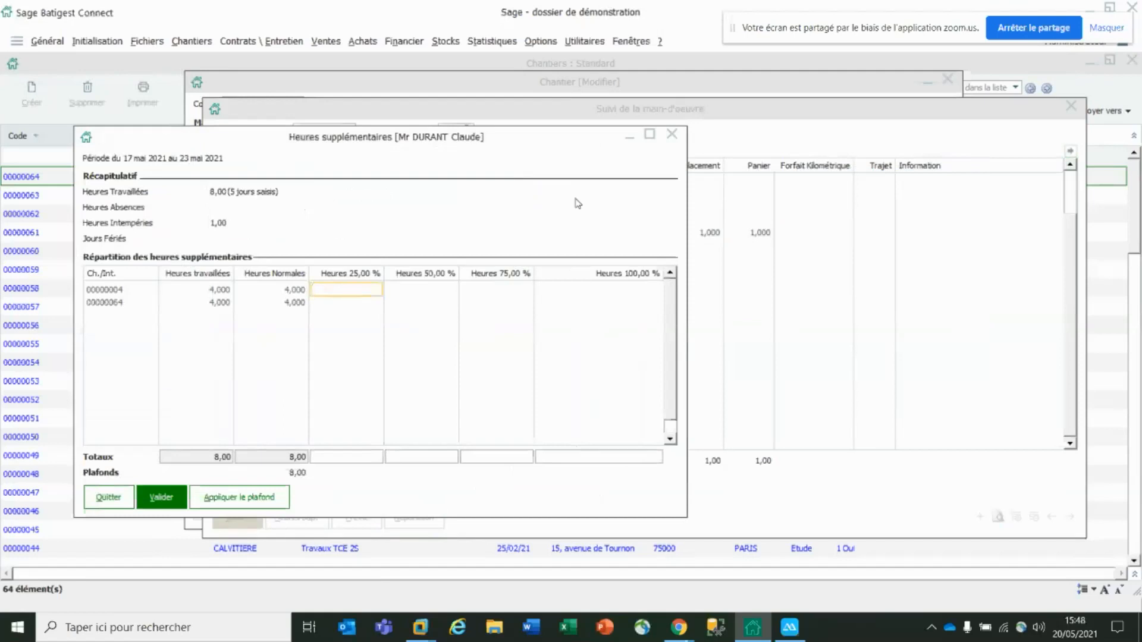
pyautogui.click(670, 136)
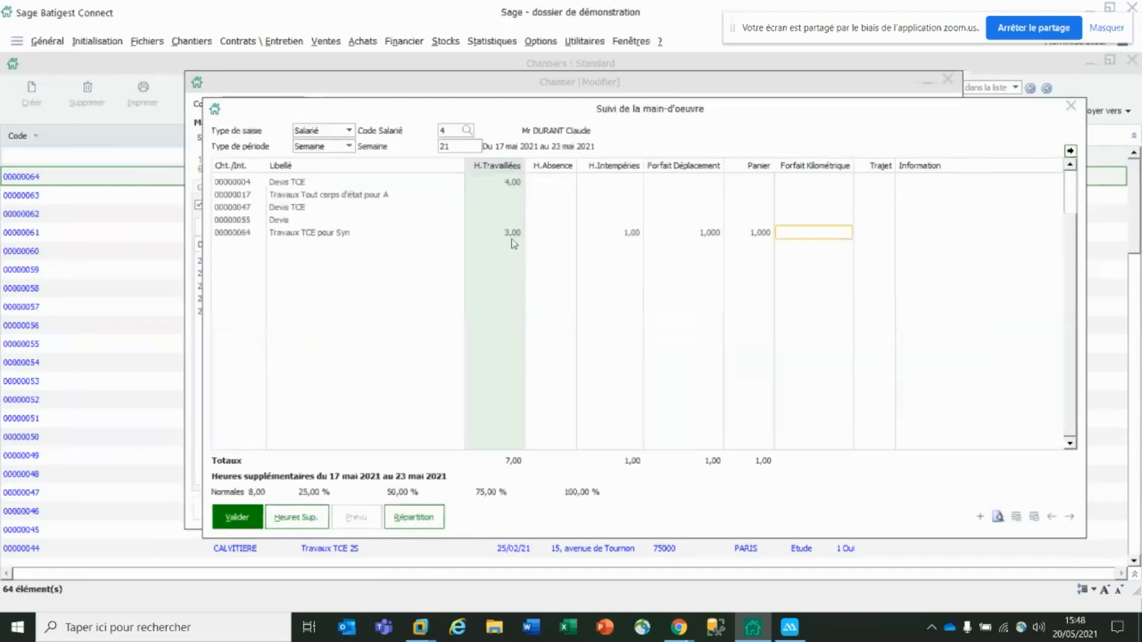
# Distribute the Travaux TCE pour Syn worked hours under Terrassements, 2 to Abattage d'arbre and 1 to Blindage jointif de puits, and validate the labour entry.
pyautogui.click(504, 234)
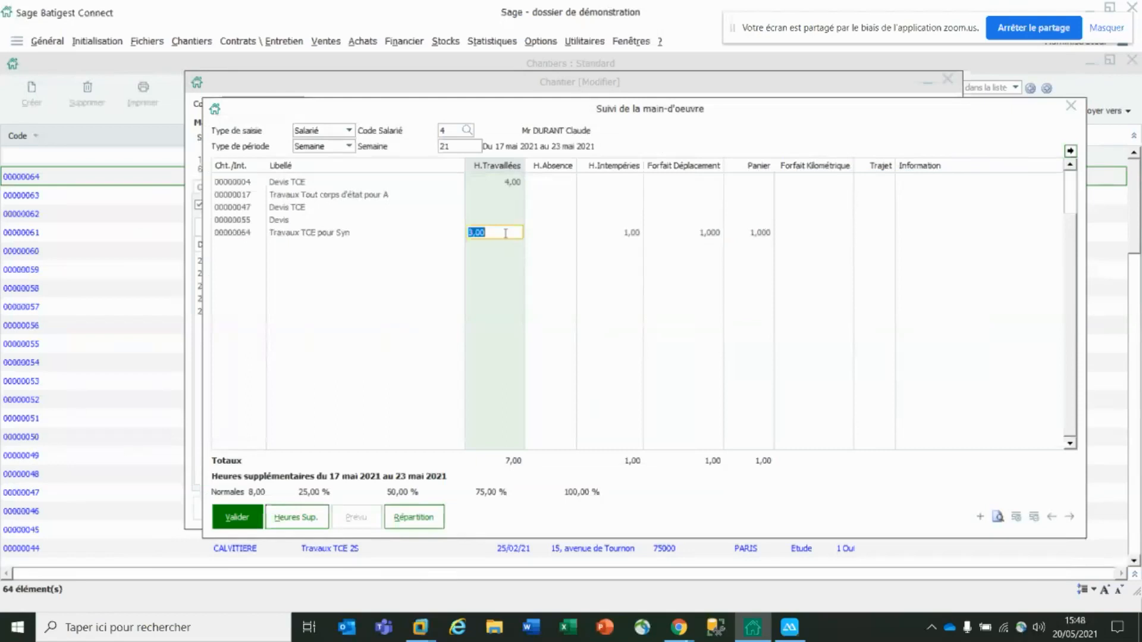
pyautogui.click(435, 516)
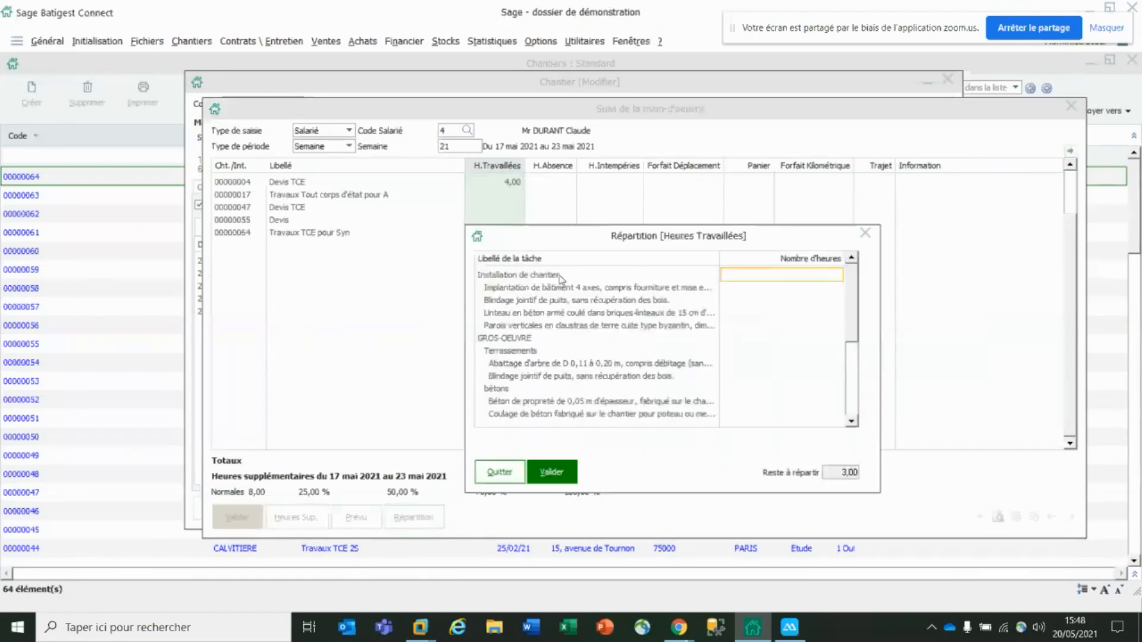
pyautogui.click(534, 353)
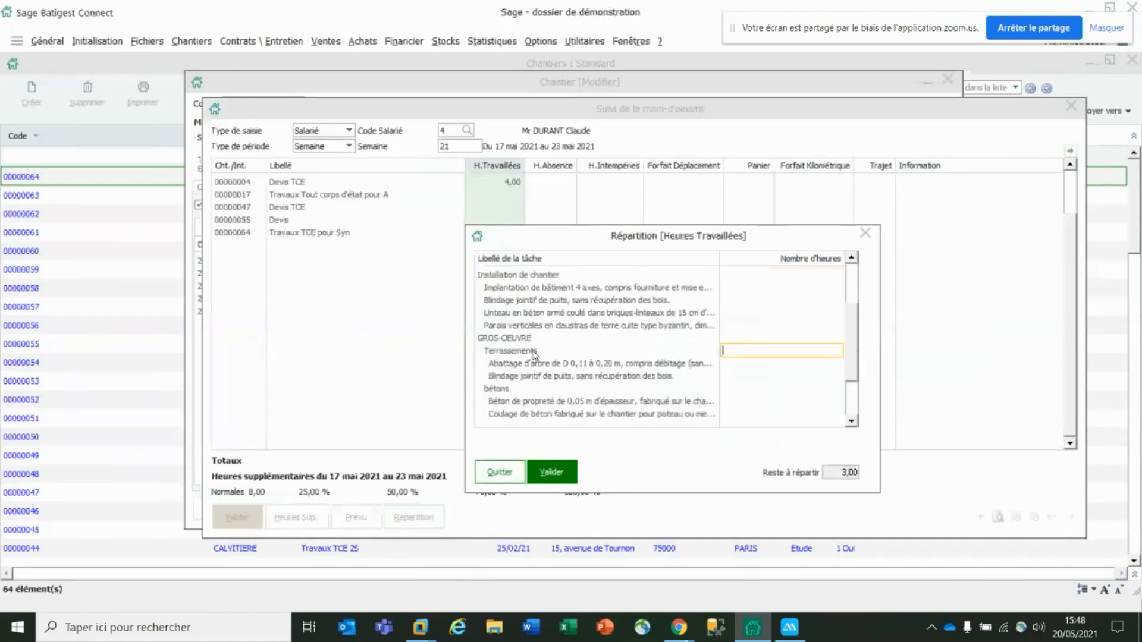
pyautogui.click(751, 363)
pyautogui.write('2')
pyautogui.press('Return')
pyautogui.write('1')
pyautogui.press('Return')
pyautogui.click(552, 473)
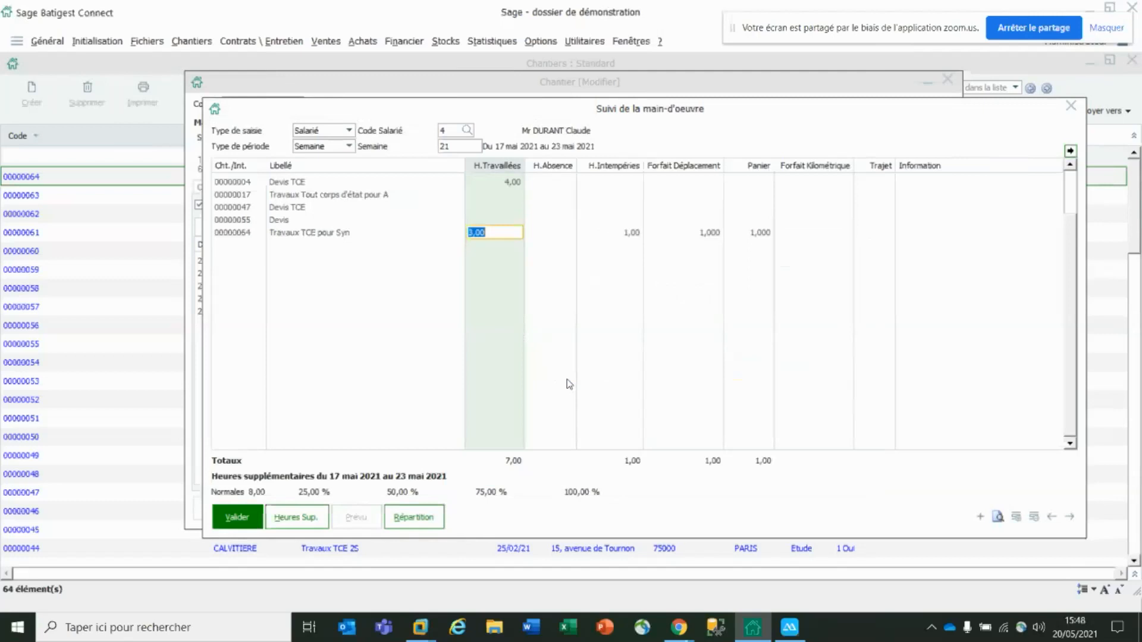
pyautogui.click(238, 516)
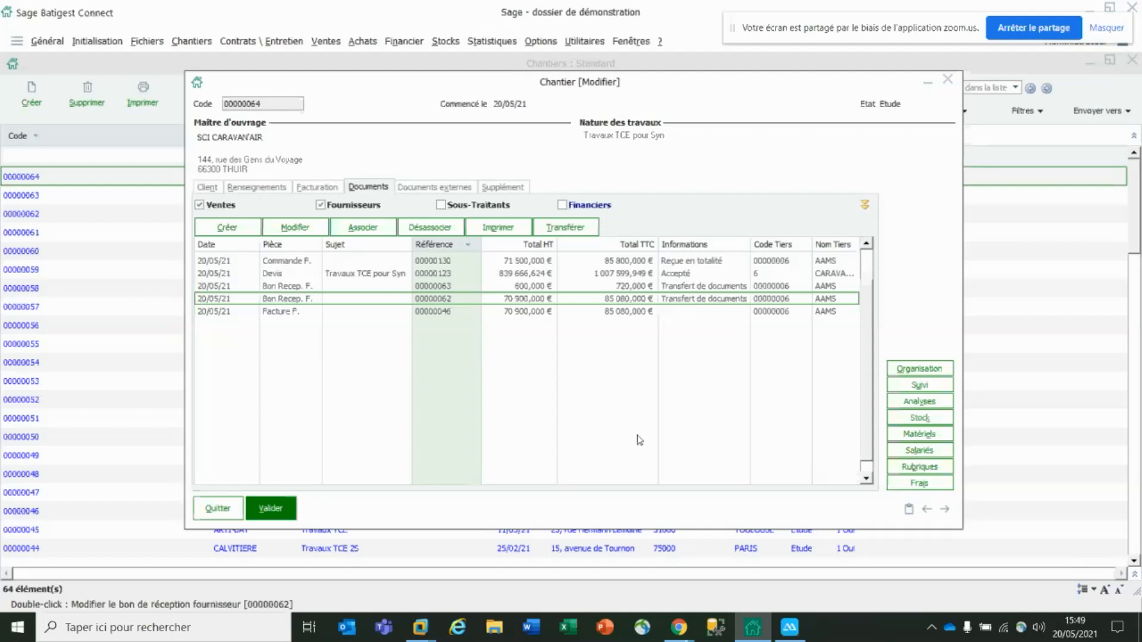
pyautogui.click(913, 405)
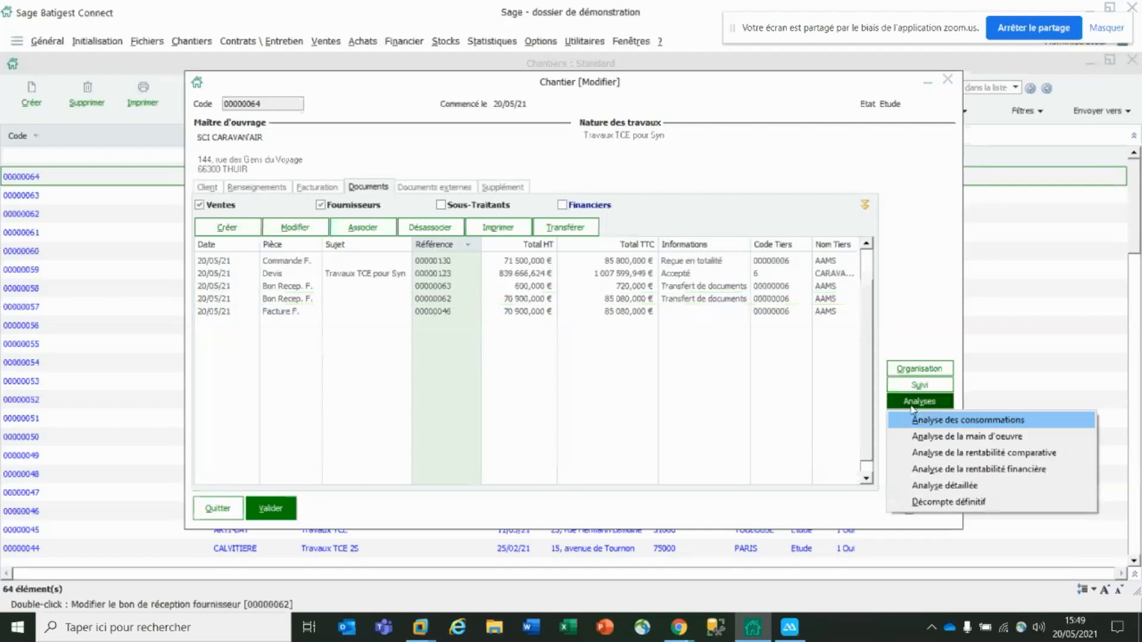
pyautogui.click(952, 470)
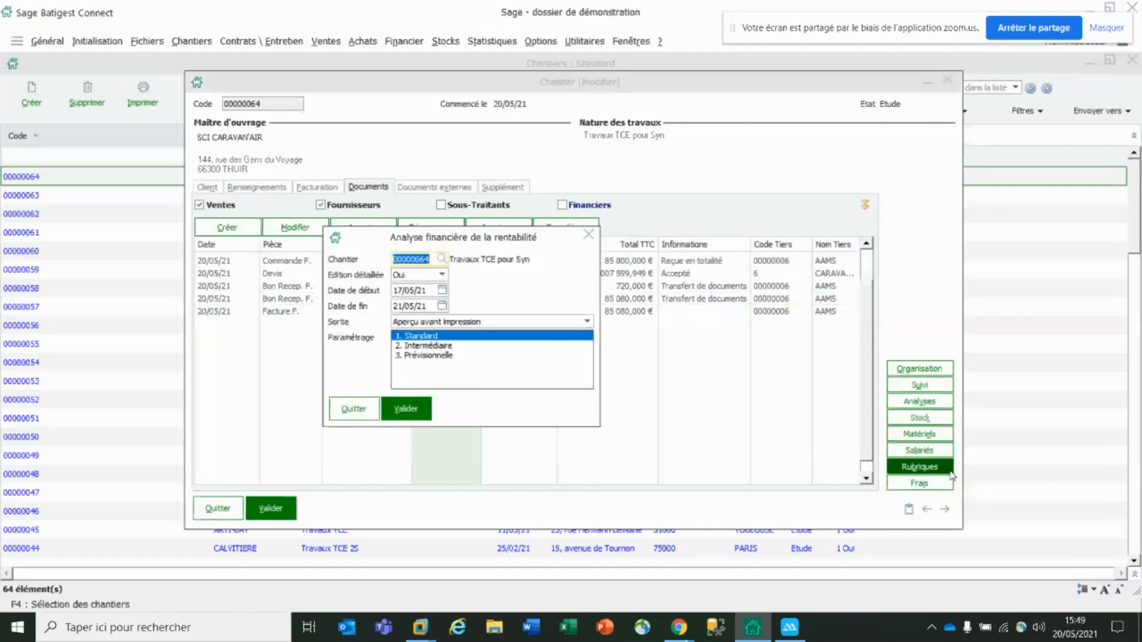
pyautogui.click(589, 234)
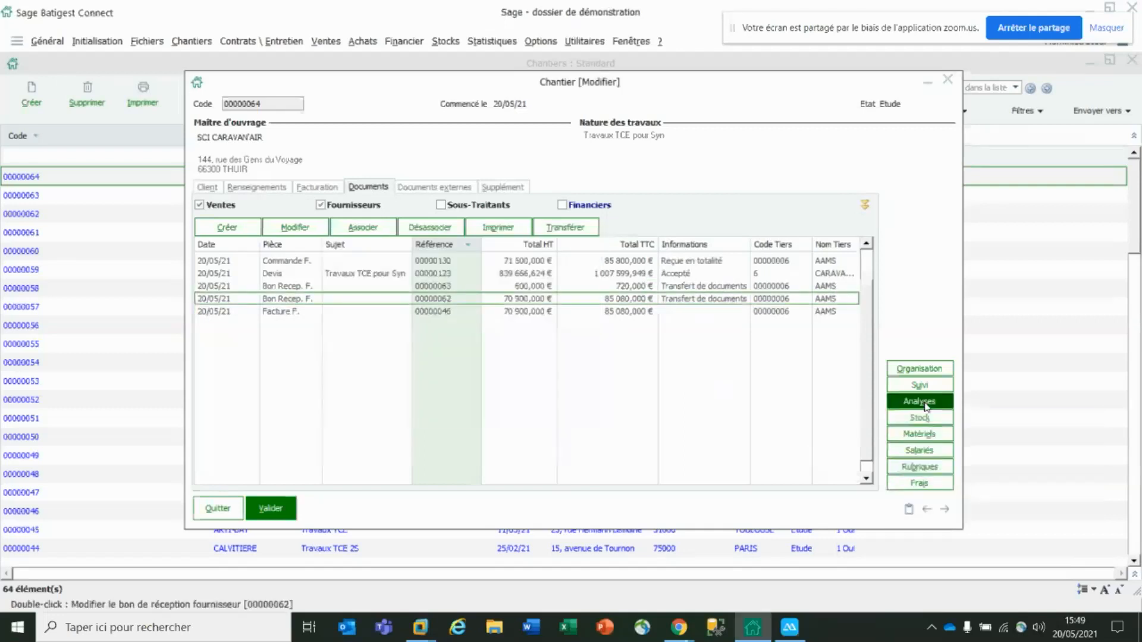
# Preview the chantier's detailed analysis (Analyse détaillée) with type Globale and the layout 5. Standard + Facturé.
pyautogui.click(919, 402)
pyautogui.click(948, 487)
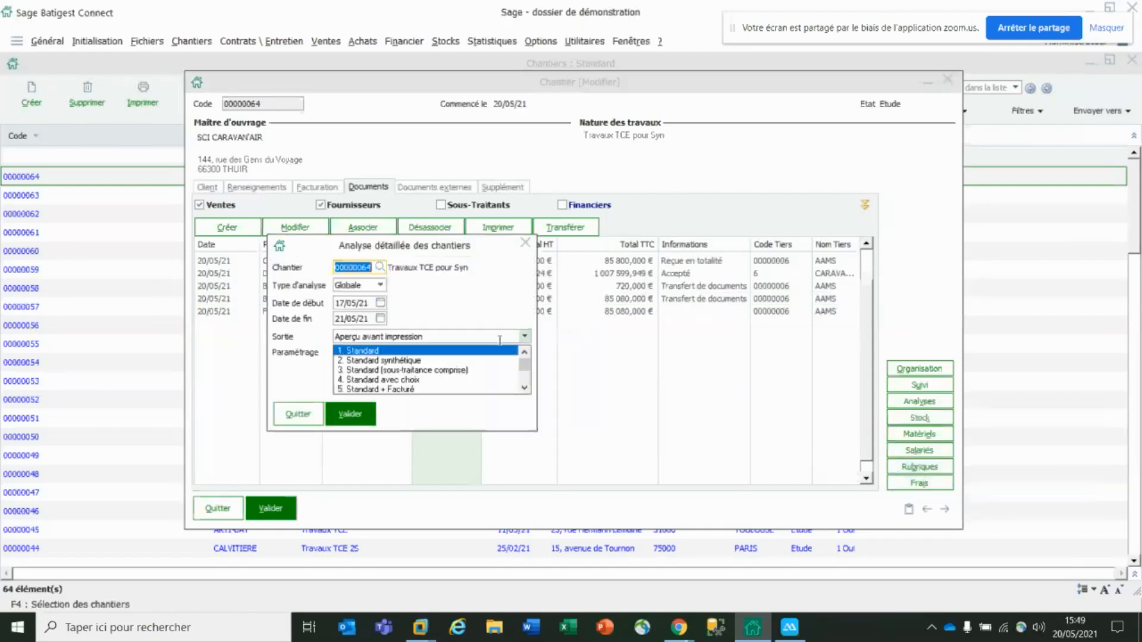
pyautogui.click(397, 391)
pyautogui.click(351, 414)
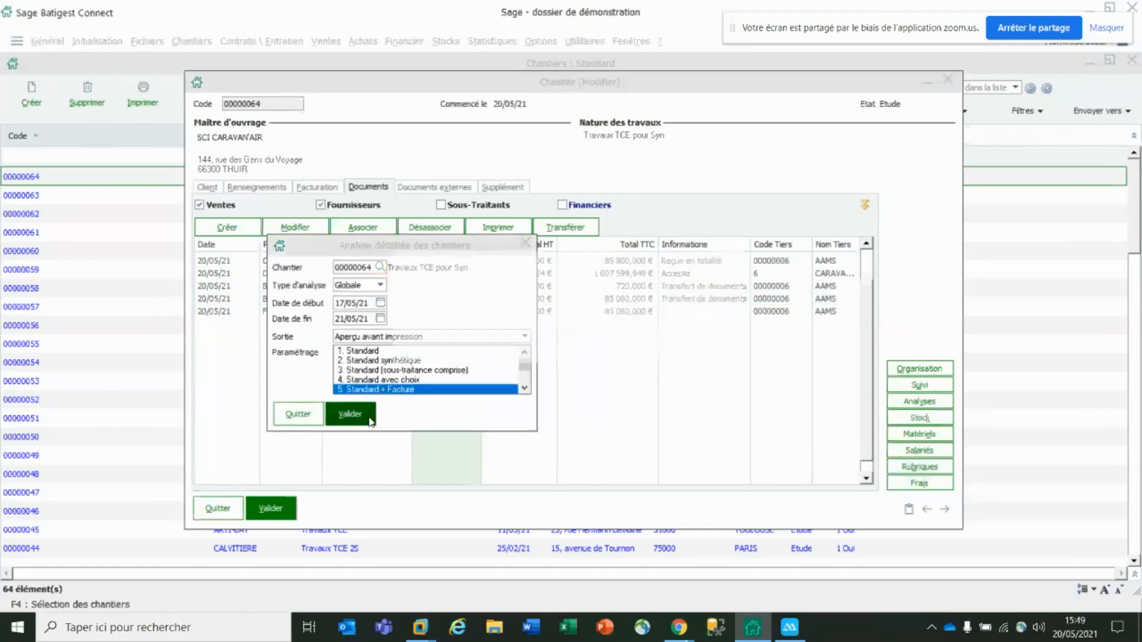
pyautogui.click(545, 339)
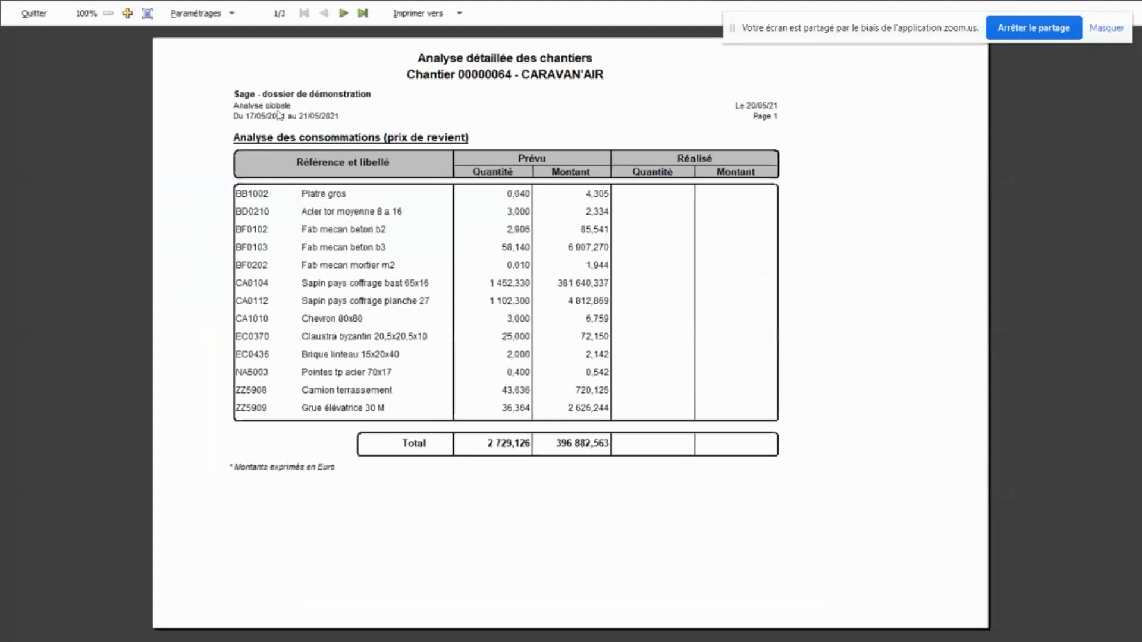
# Examine the labour and profitability pages of the detailed analysis, then leave the report and its settings.
pyautogui.click(344, 13)
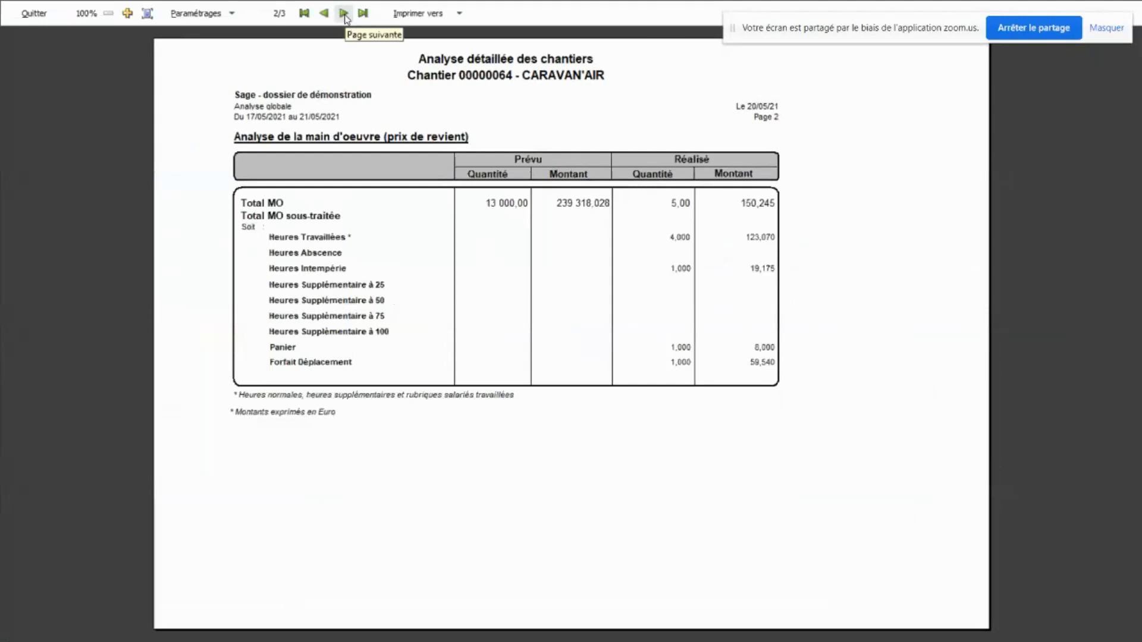
pyautogui.click(344, 17)
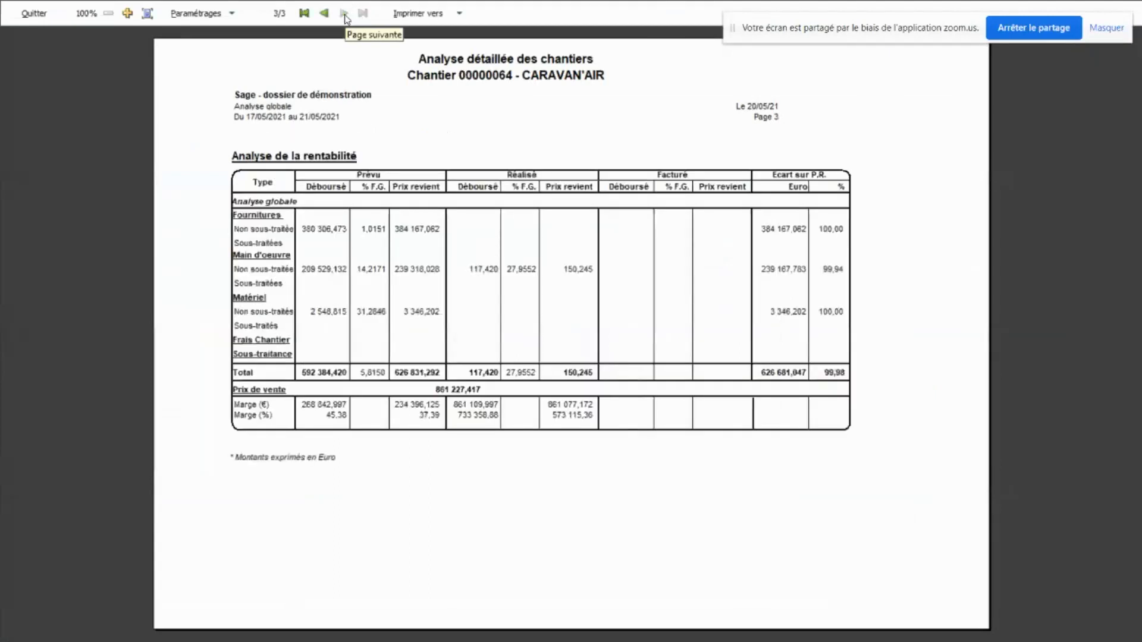
pyautogui.click(40, 16)
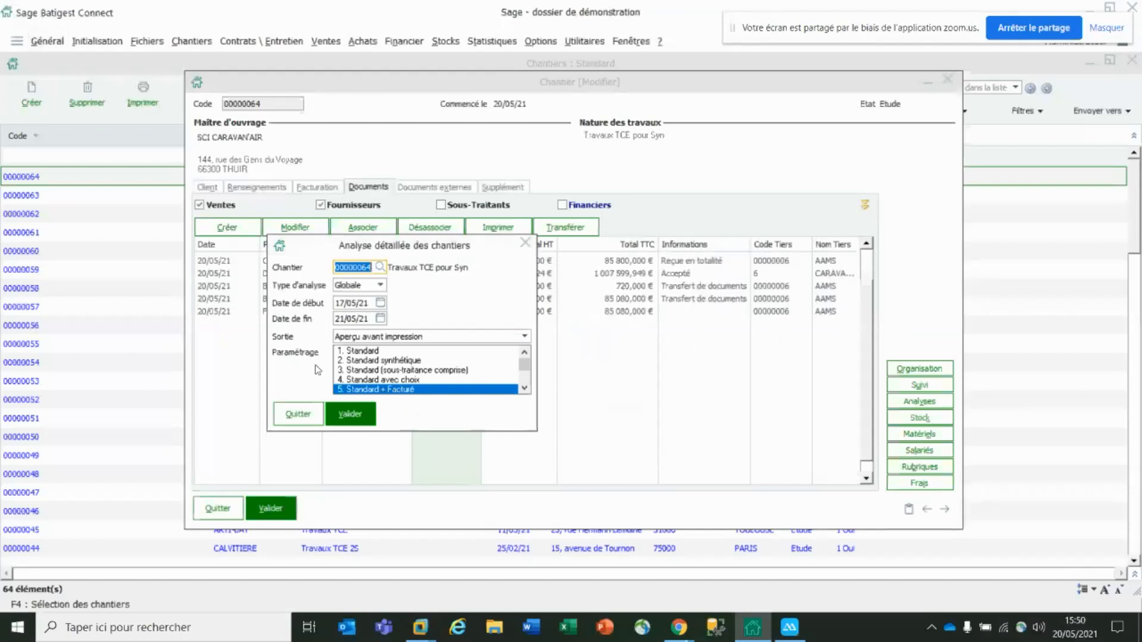
pyautogui.click(299, 414)
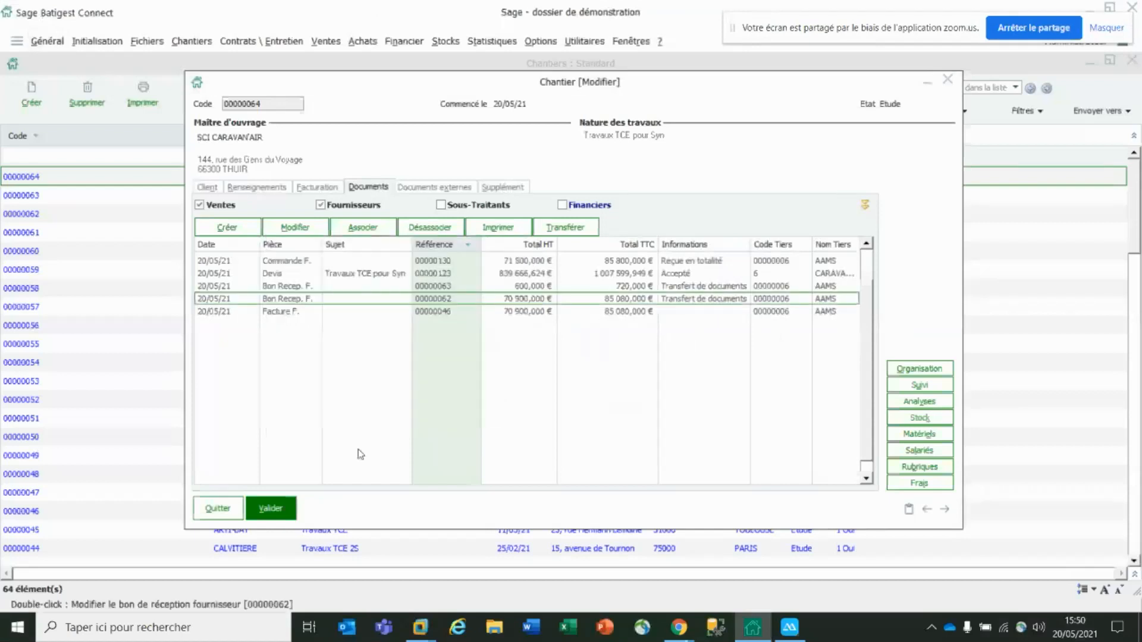
# Transfer the accepted CARAVAN'AIR devis to a customer works invoice (Factures de travaux clients) dated 20/05/21.
pyautogui.click(292, 274)
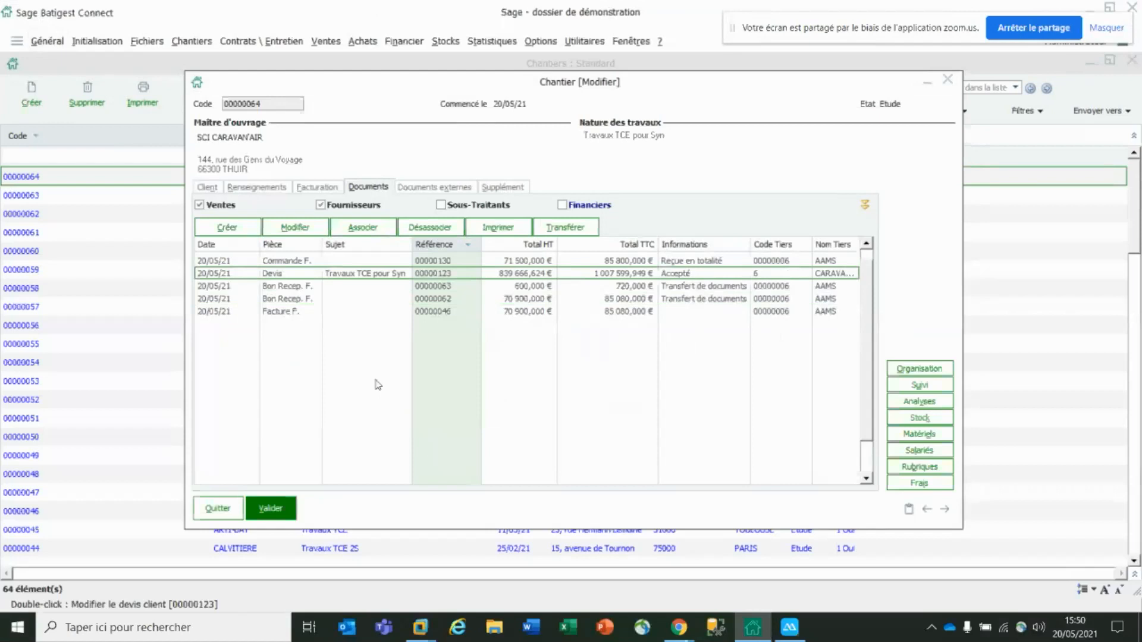
pyautogui.click(576, 230)
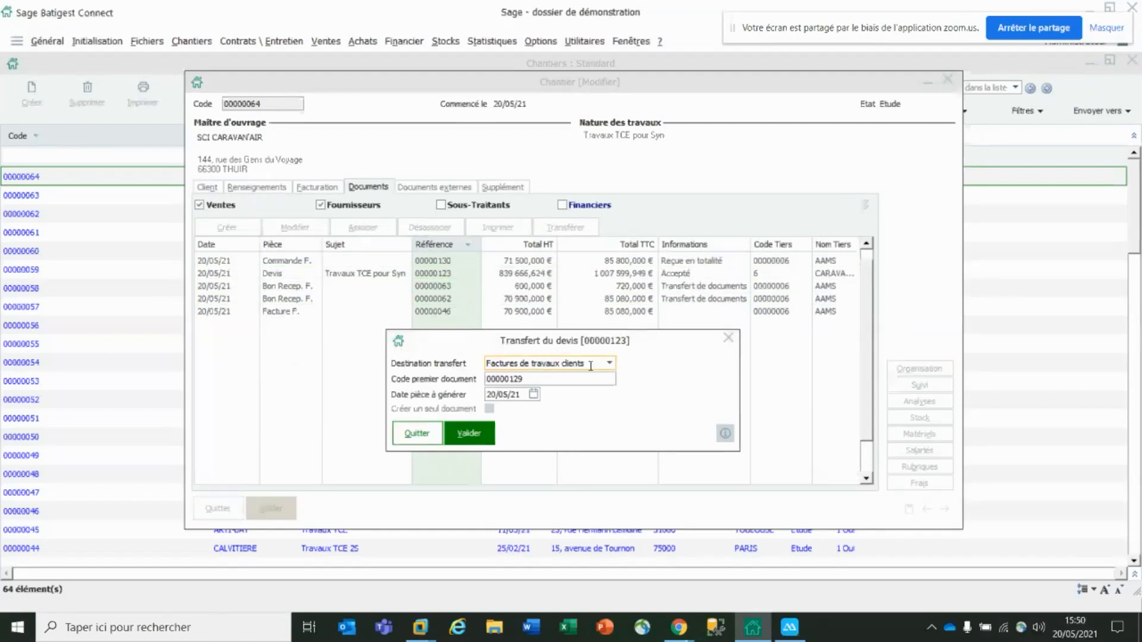
pyautogui.click(471, 433)
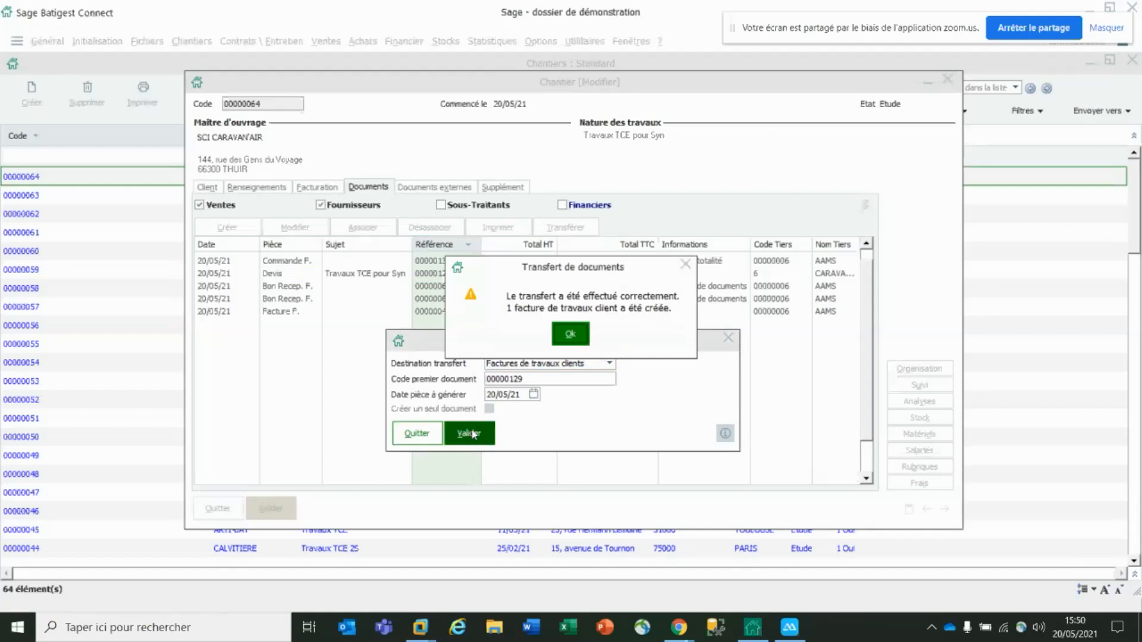
pyautogui.click(557, 331)
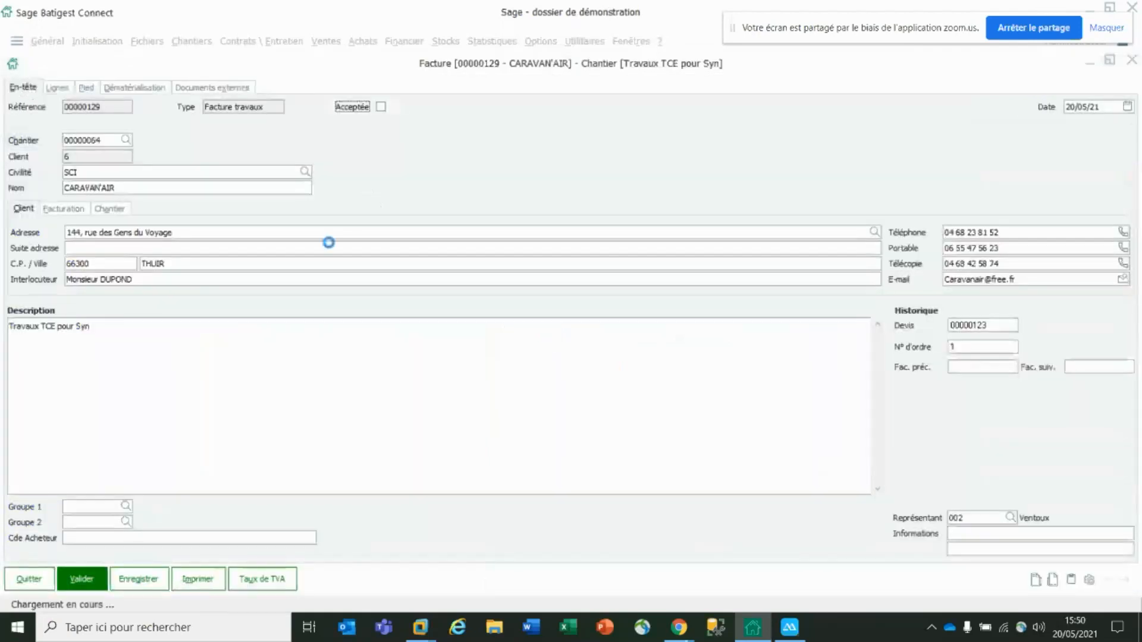
# Set the progress (% Avancement) of the Installation de chantier section to 30 in the works invoice lines.
pyautogui.click(58, 89)
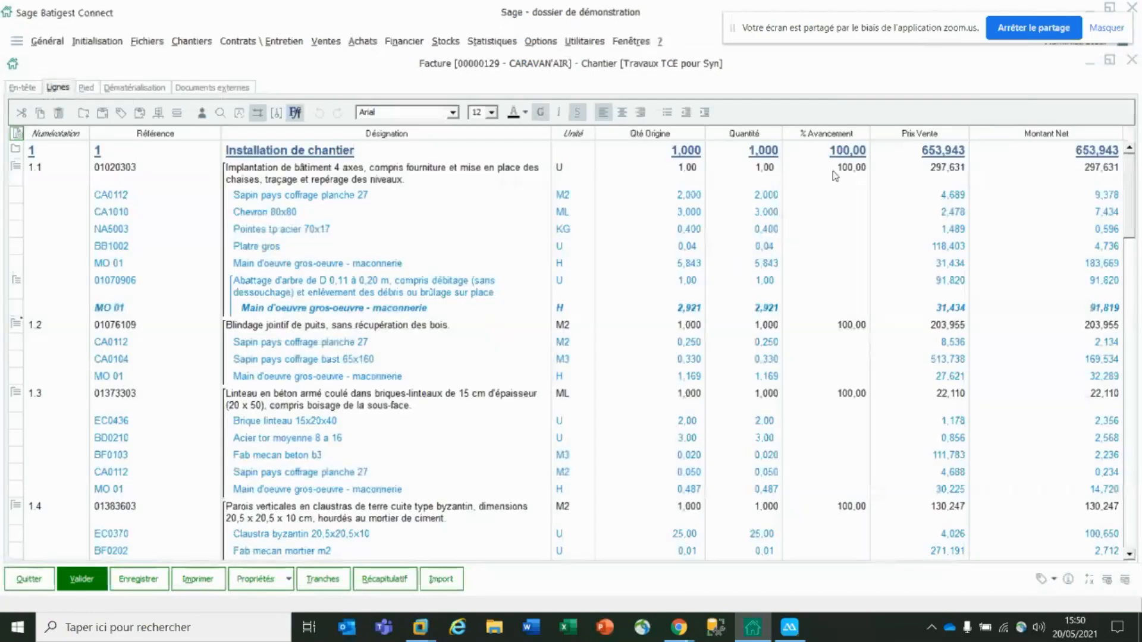
pyautogui.click(839, 154)
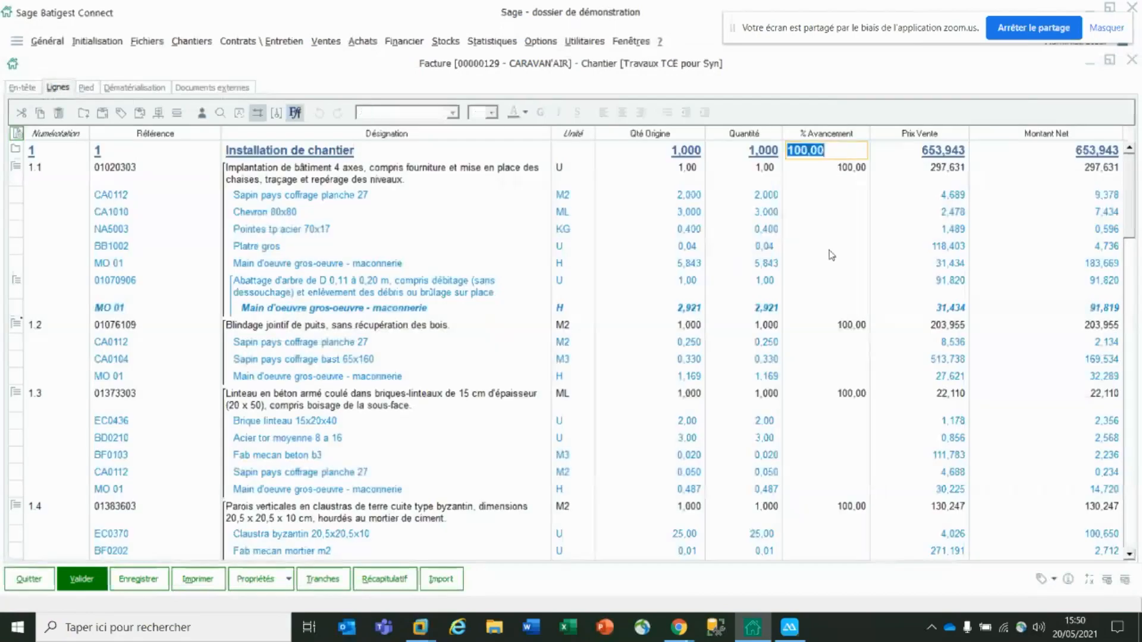
pyautogui.write('30')
pyautogui.press('Return')
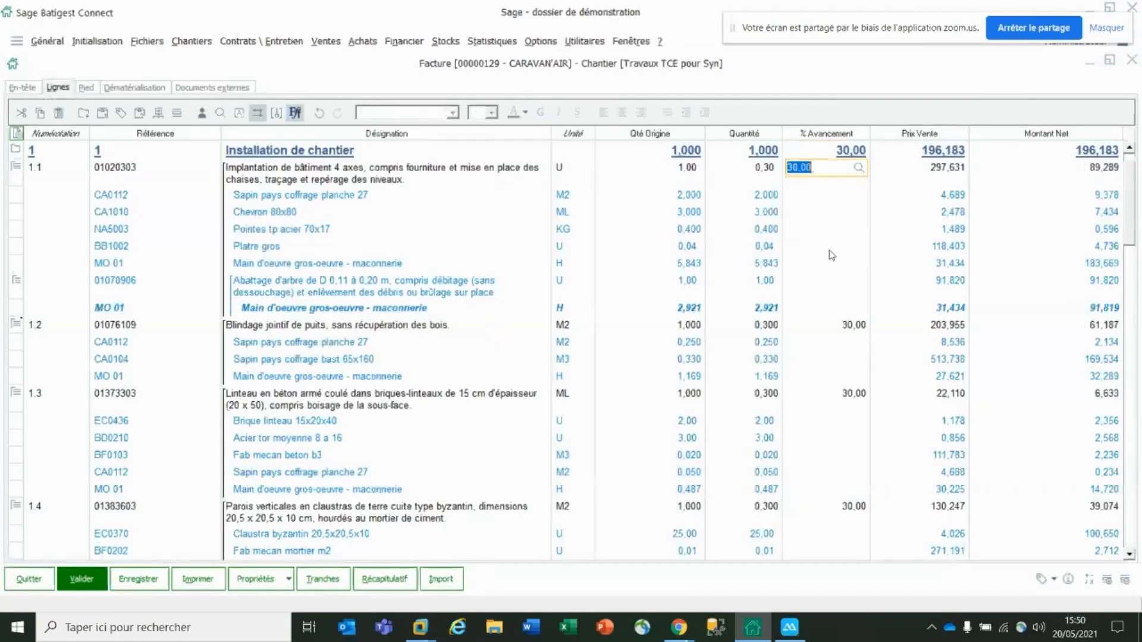
# Set the progress (% Avancement) of the GROS-OEUVRE section to 40 in the works invoice lines.
pyautogui.click(860, 357)
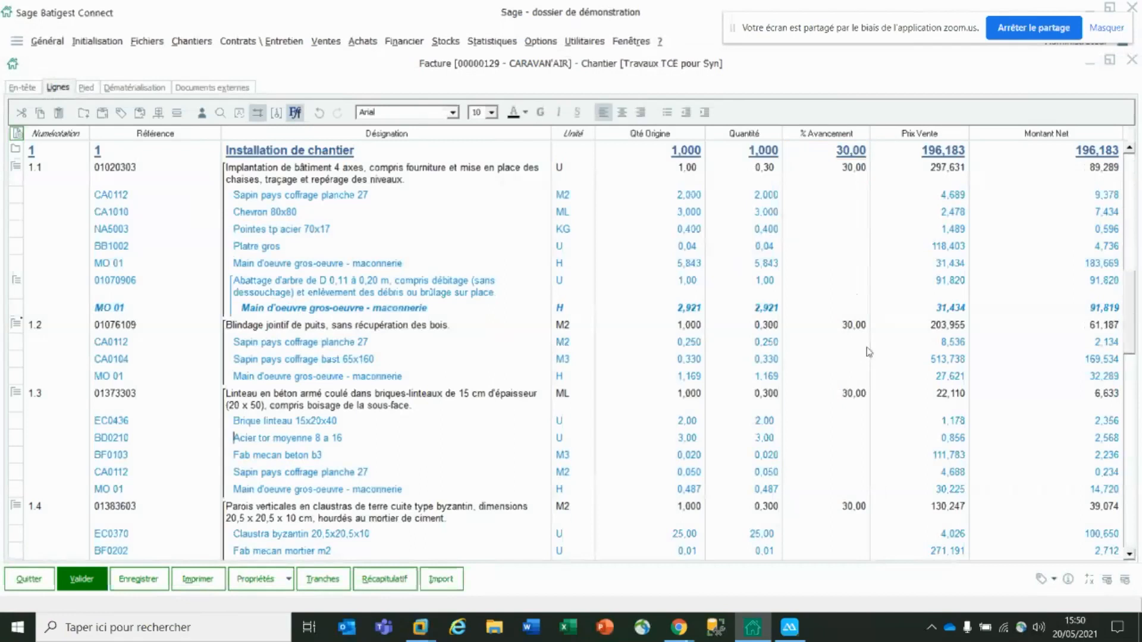
pyautogui.moveTo(1128, 361); pyautogui.dragTo(1128, 507)
pyautogui.scroll(7, 800, 286)
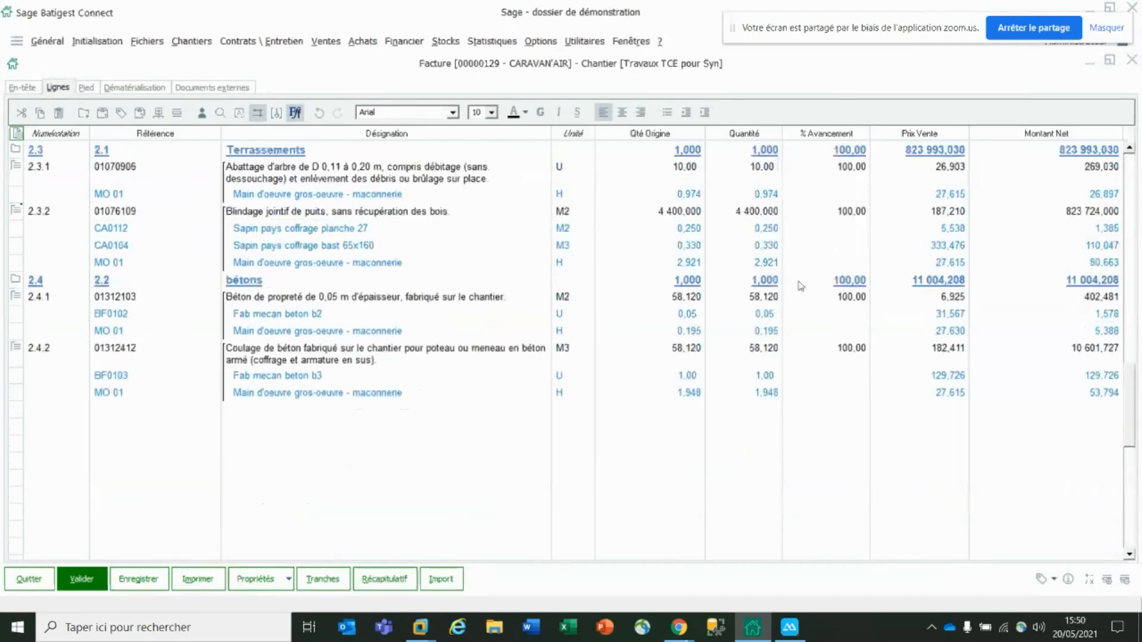
pyautogui.scroll(1, 800, 286)
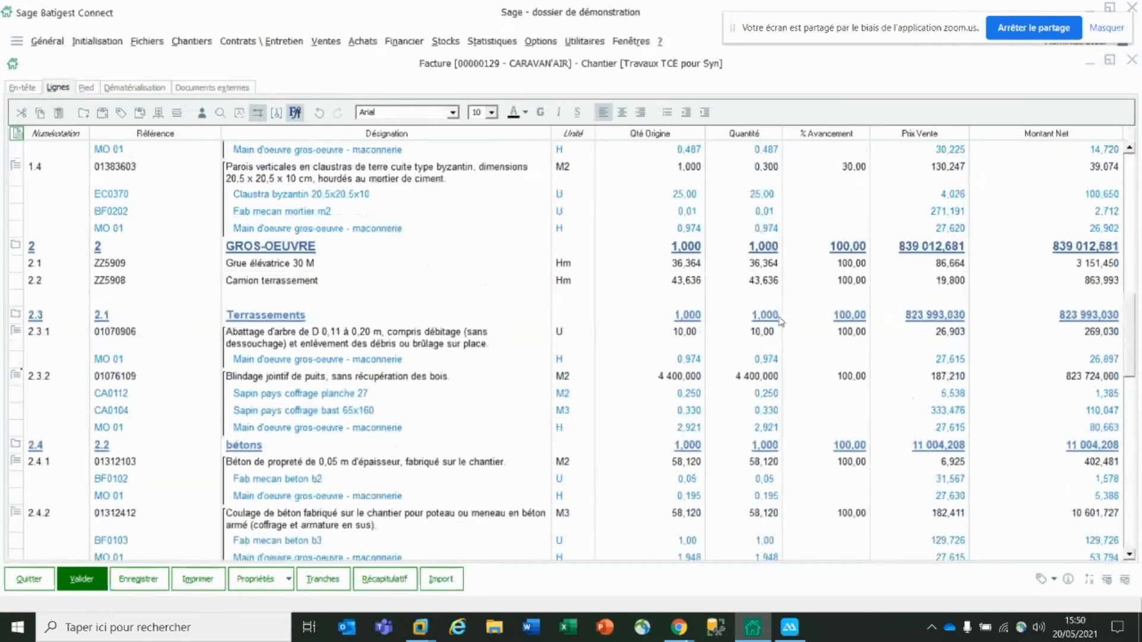
pyautogui.click(851, 248)
pyautogui.write('40')
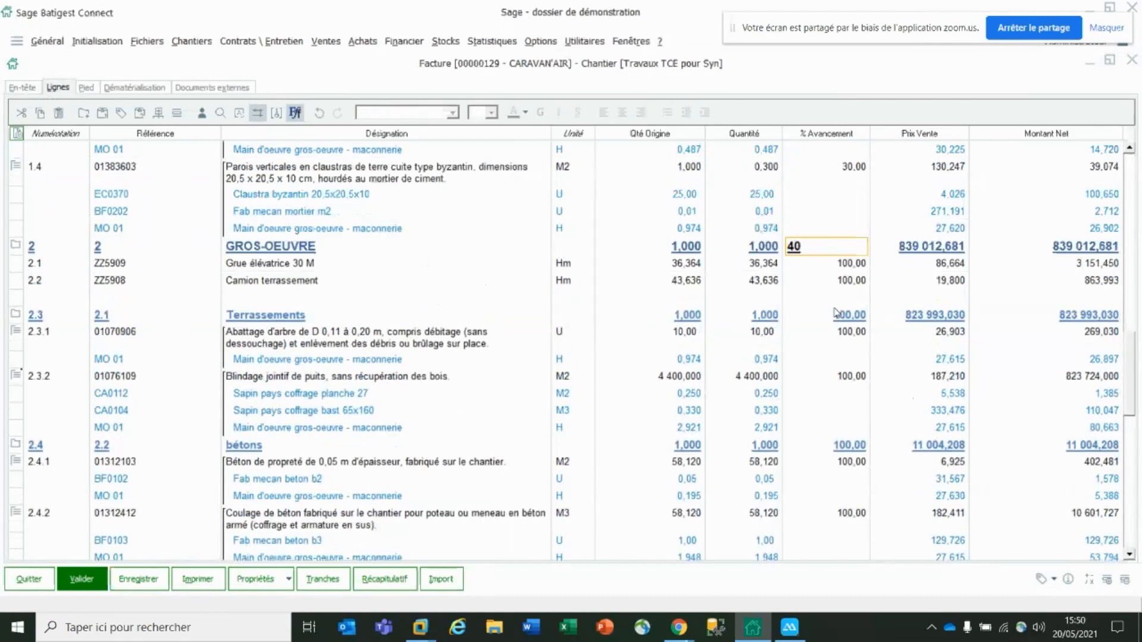
pyautogui.press('Return')
# Set the progress of the Terrassements subsection to 30.
pyautogui.click(849, 319)
pyautogui.write('30')
pyautogui.press('Return')
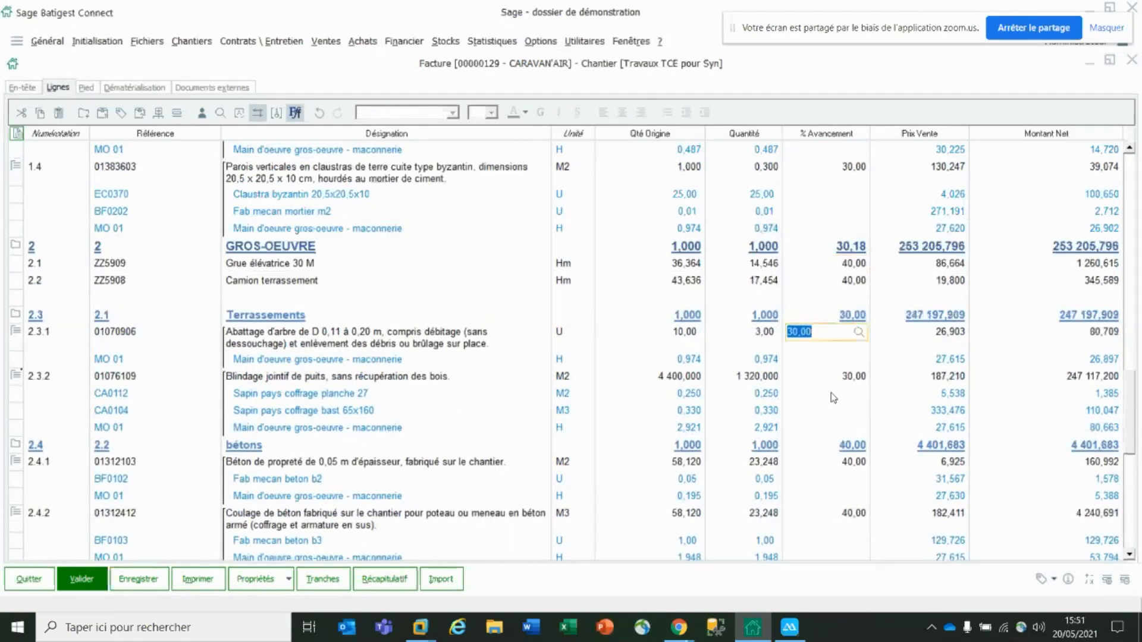
# Set the invoiced quantity of line 2.3.2, Blindage jointif de puits, to 732 and validate the invoice.
pyautogui.press('ctrl')
pyautogui.press('ctrl')
pyautogui.click(749, 380)
pyautogui.write('732')
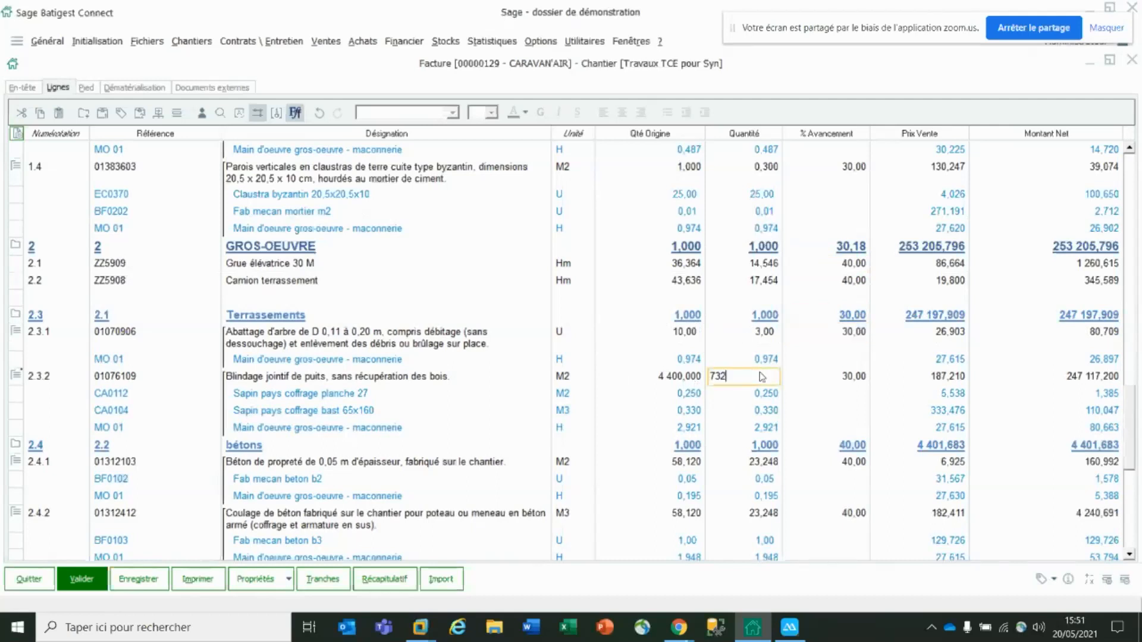
pyautogui.click(797, 376)
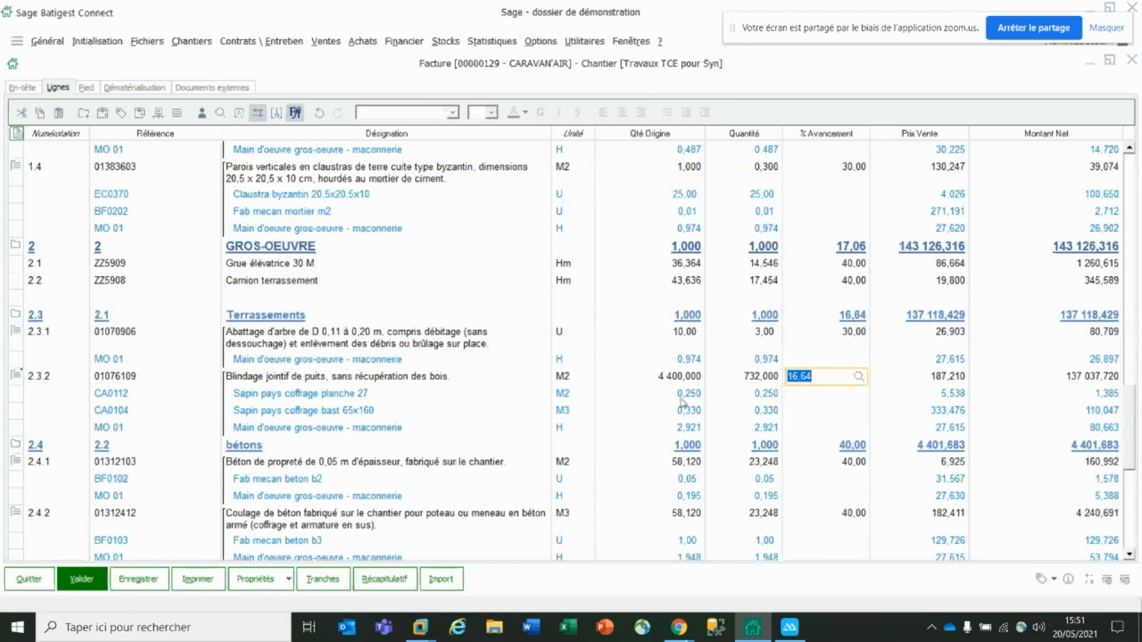
pyautogui.click(94, 577)
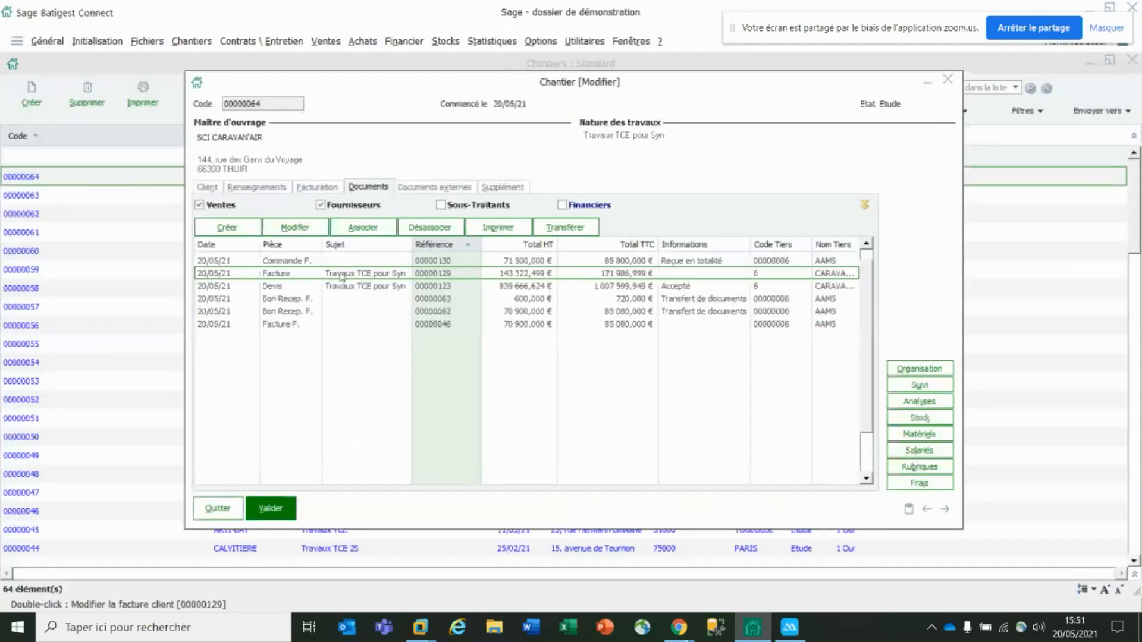
# Transfer the CARAVAN'AIR works invoice to a follow-up progress invoice (Factures d'avancement) dated 20/05/21.
pyautogui.click(567, 229)
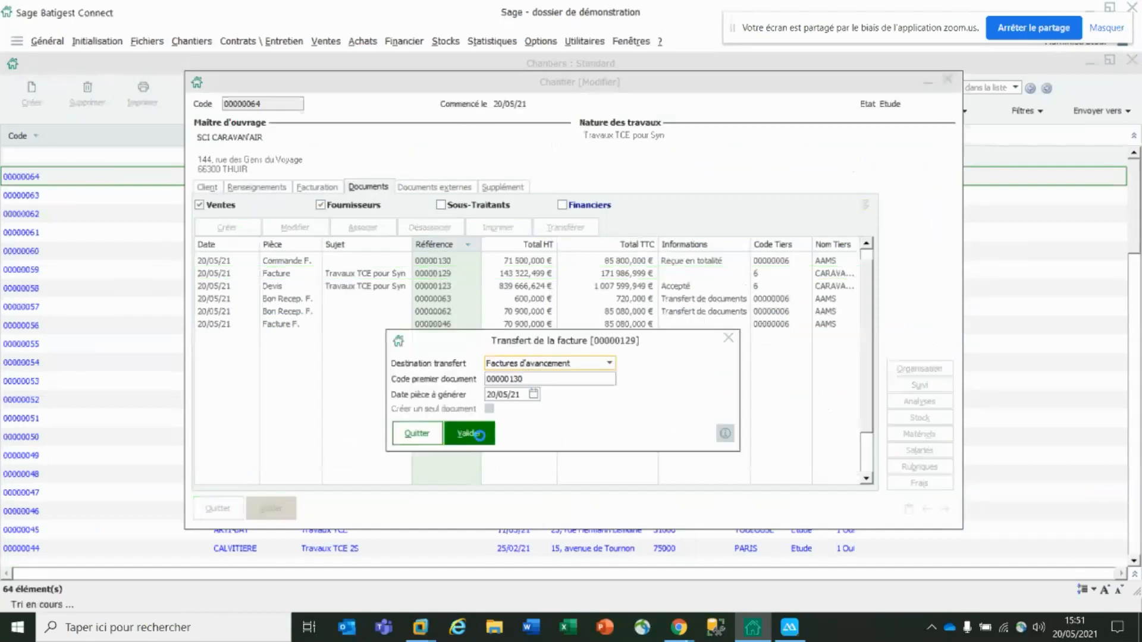
pyautogui.click(482, 440)
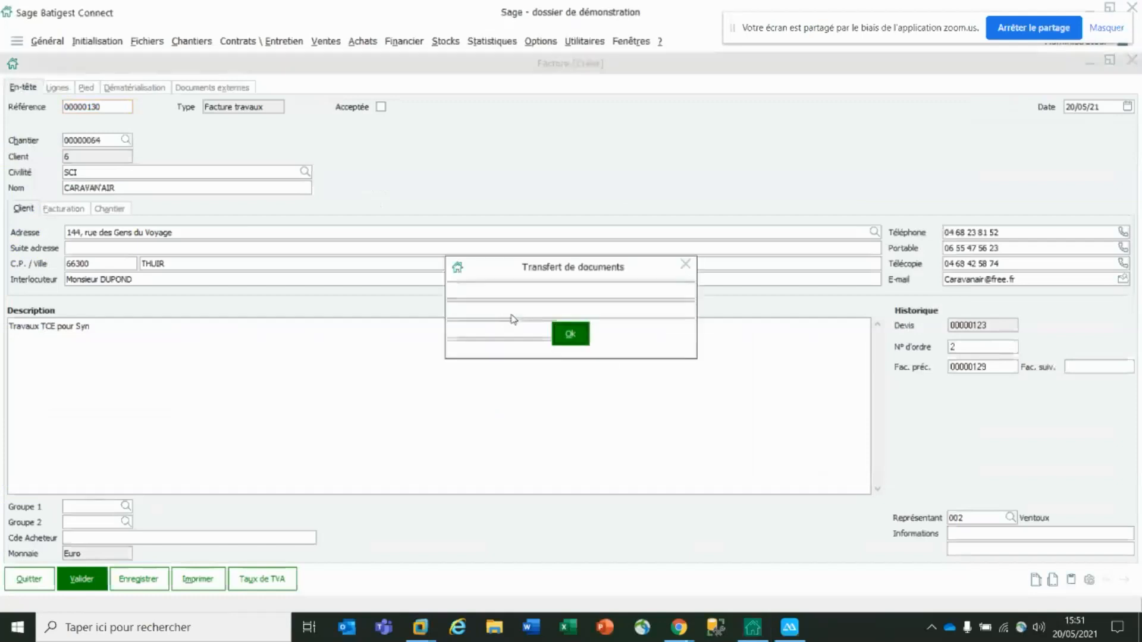
pyautogui.click(565, 332)
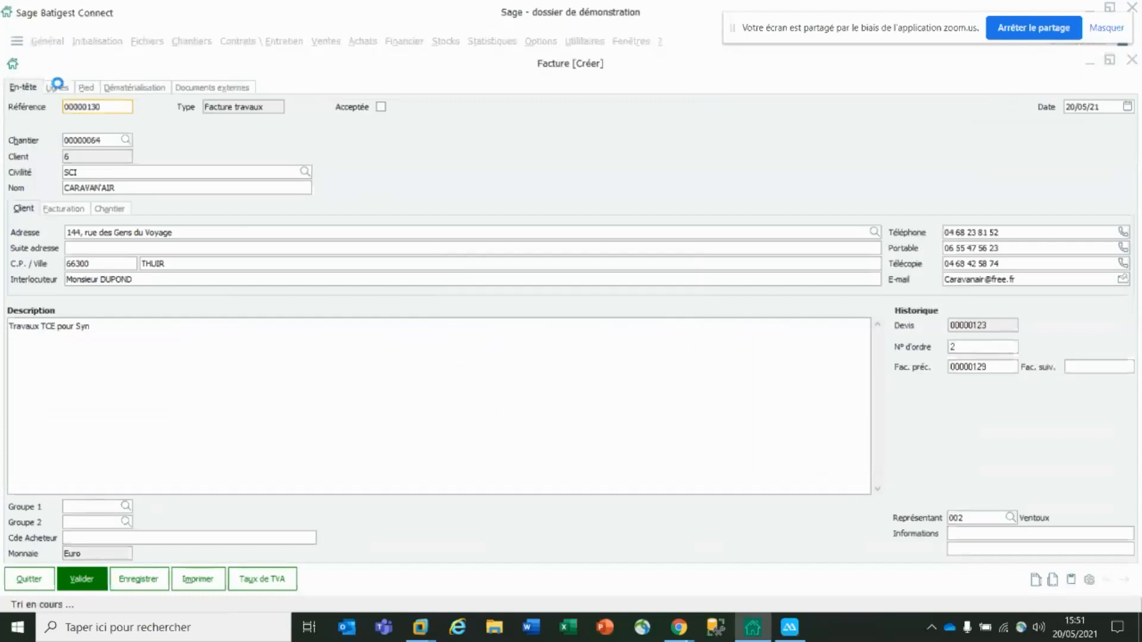
# Set the progress of the Installation de chantier section to 70 in the second invoice's lines.
pyautogui.click(59, 85)
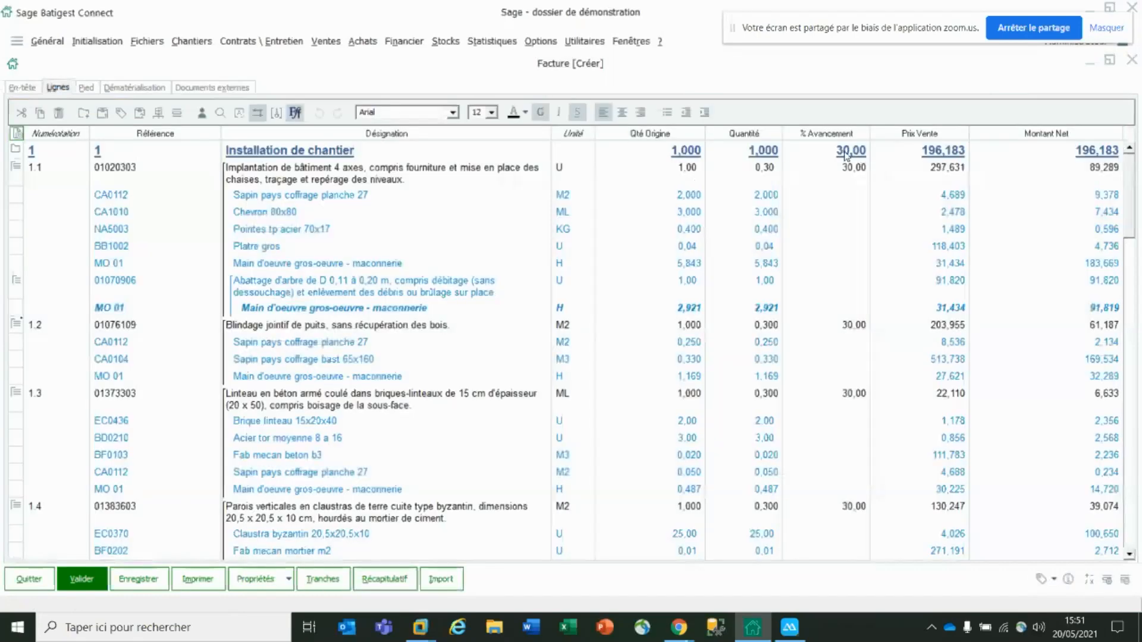
pyautogui.click(844, 152)
pyautogui.write('70')
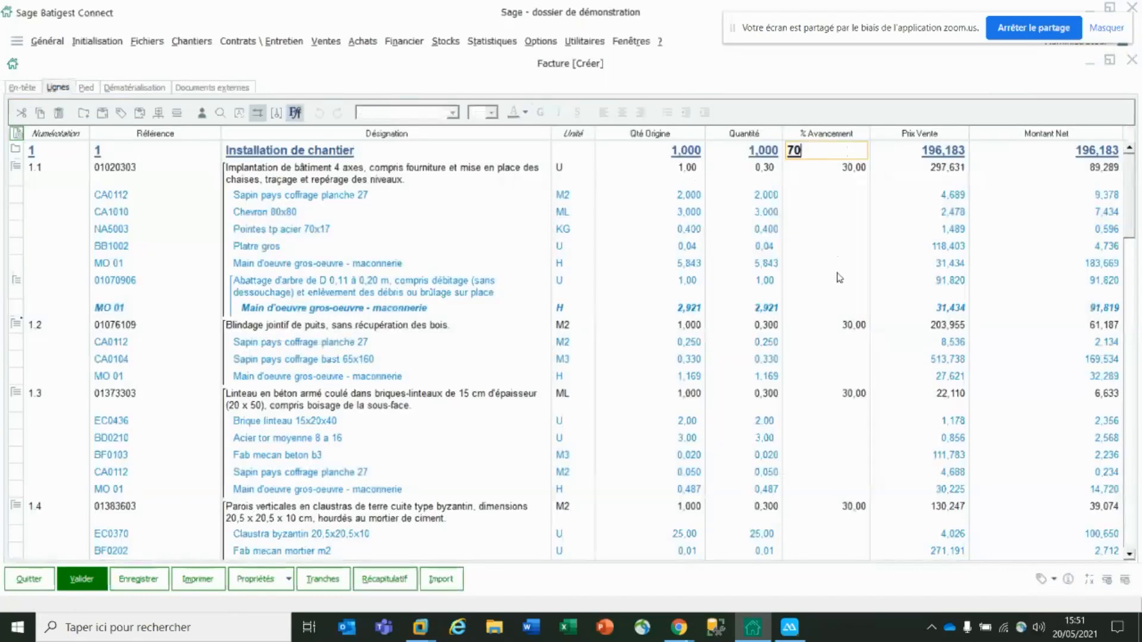
pyautogui.press('Return')
pyautogui.click(855, 349)
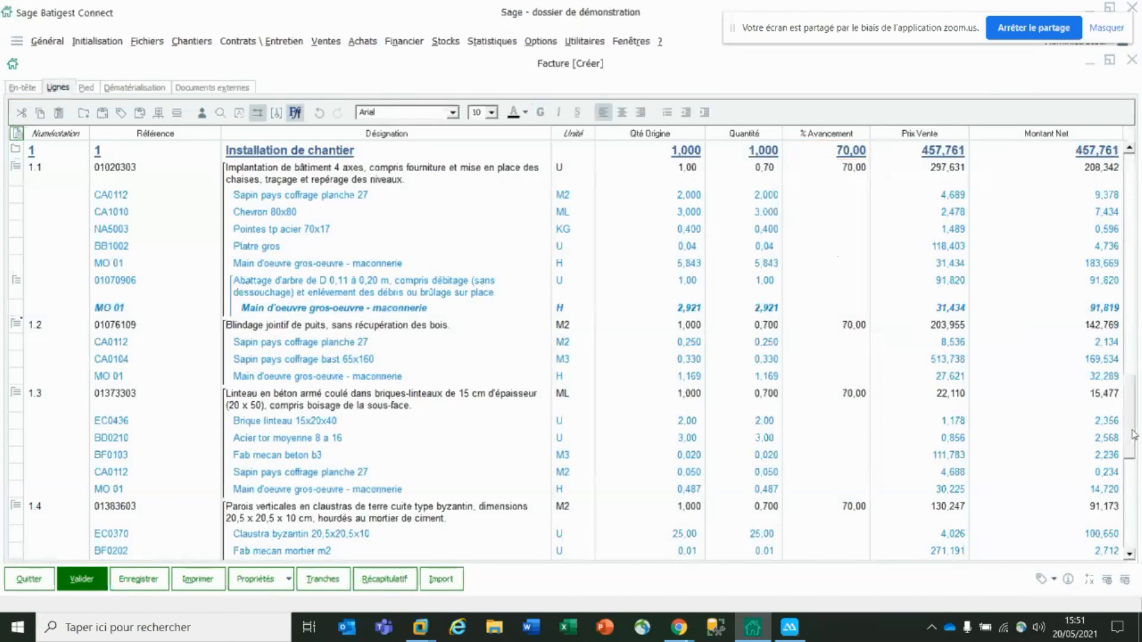
# Set the progress of the GROS-OEUVRE section to 90 in the second invoice.
pyautogui.scroll(-3, 1134, 428)
pyautogui.click(844, 442)
pyautogui.write('90')
pyautogui.press('Return')
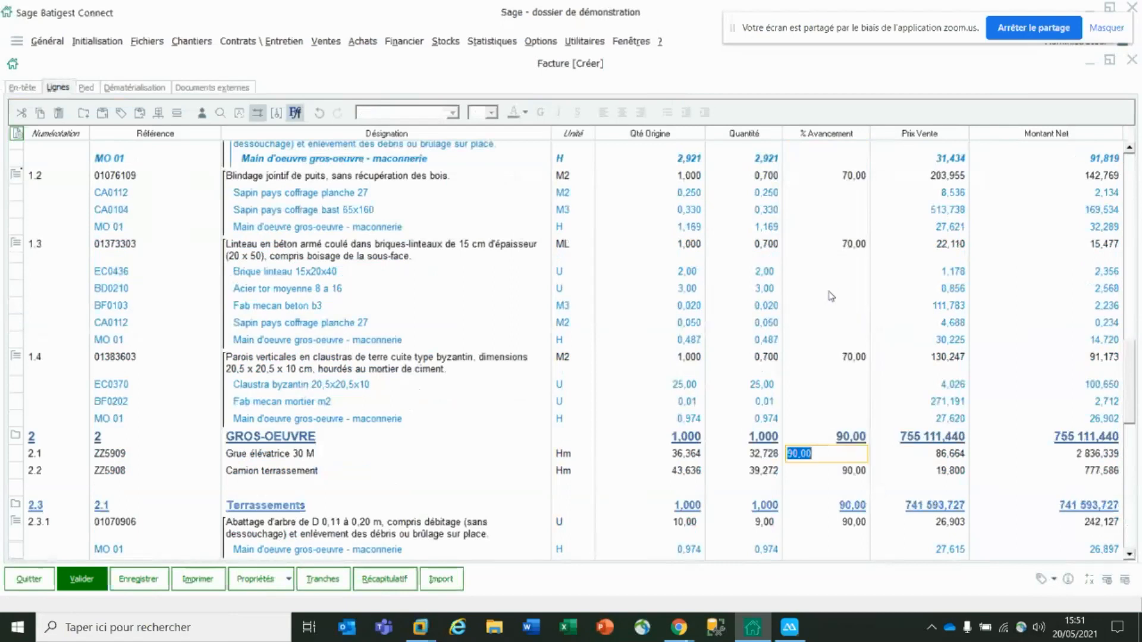
# Preview the second progress invoice with the layout 4. Avancement de facturation.
pyautogui.click(198, 579)
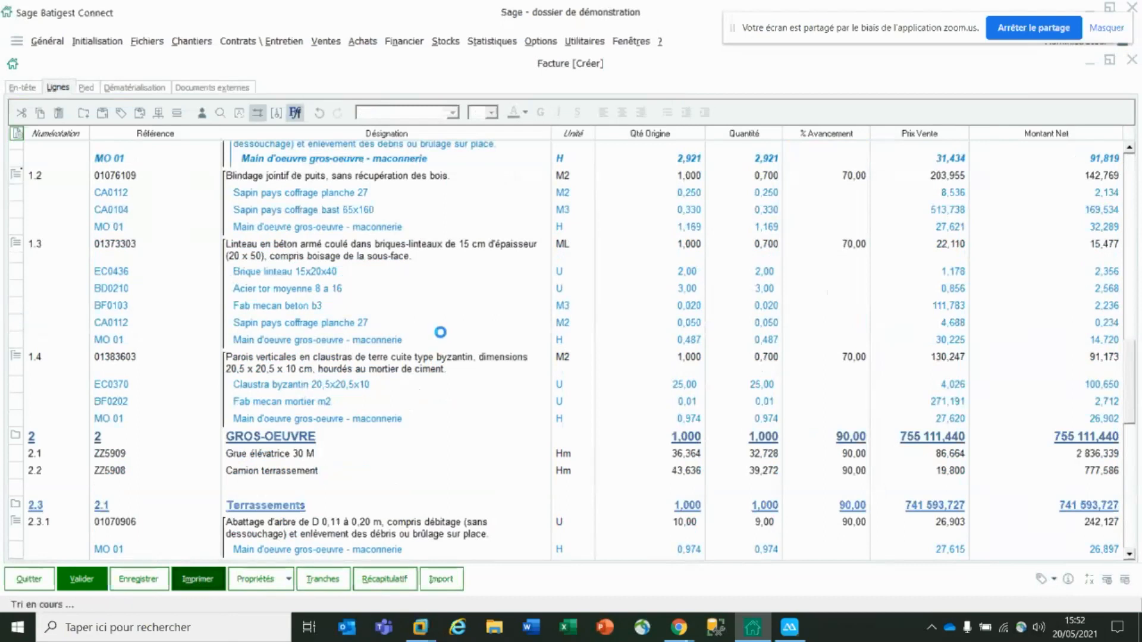
pyautogui.click(553, 251)
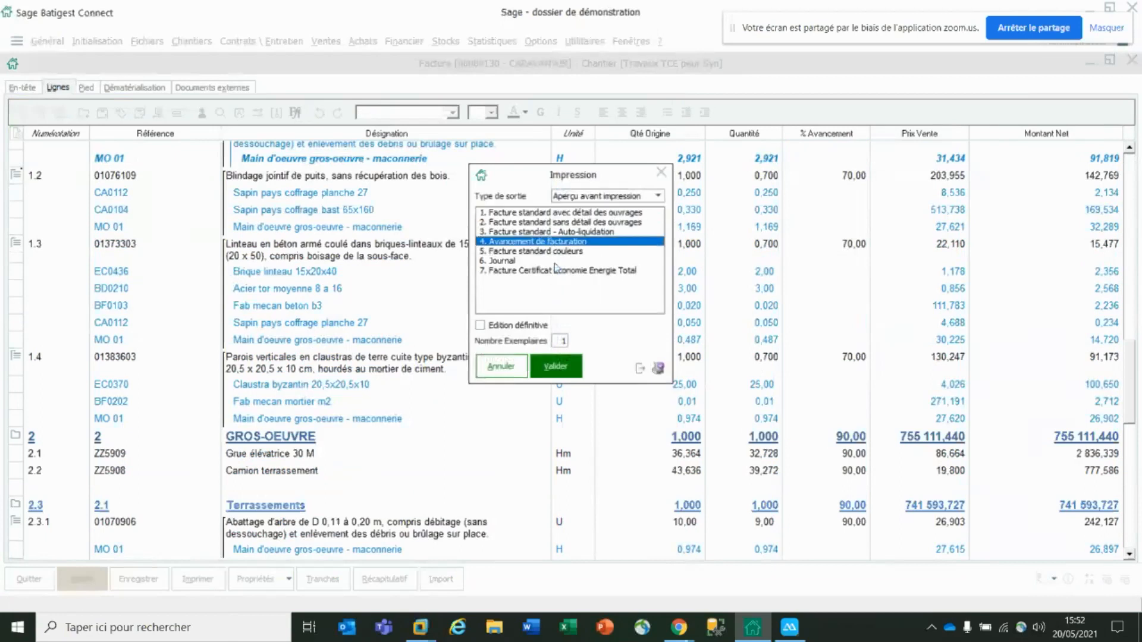
pyautogui.click(570, 372)
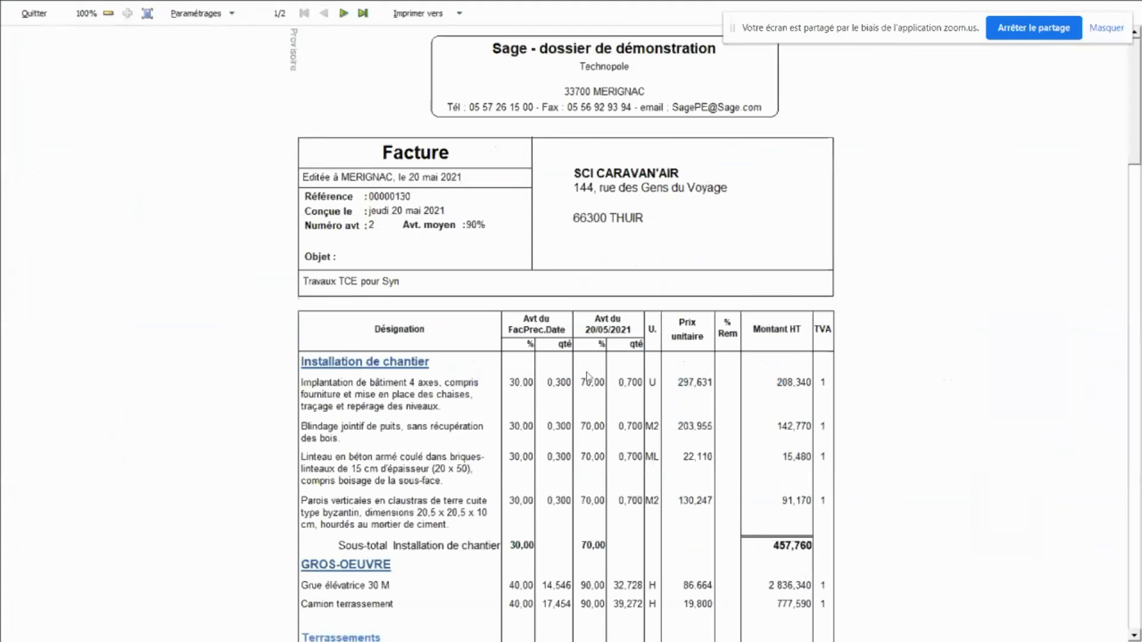
# Examine the progress columns and the totals on both invoice pages, then close the preview and validate the invoice.
pyautogui.scroll(-3, 583, 494)
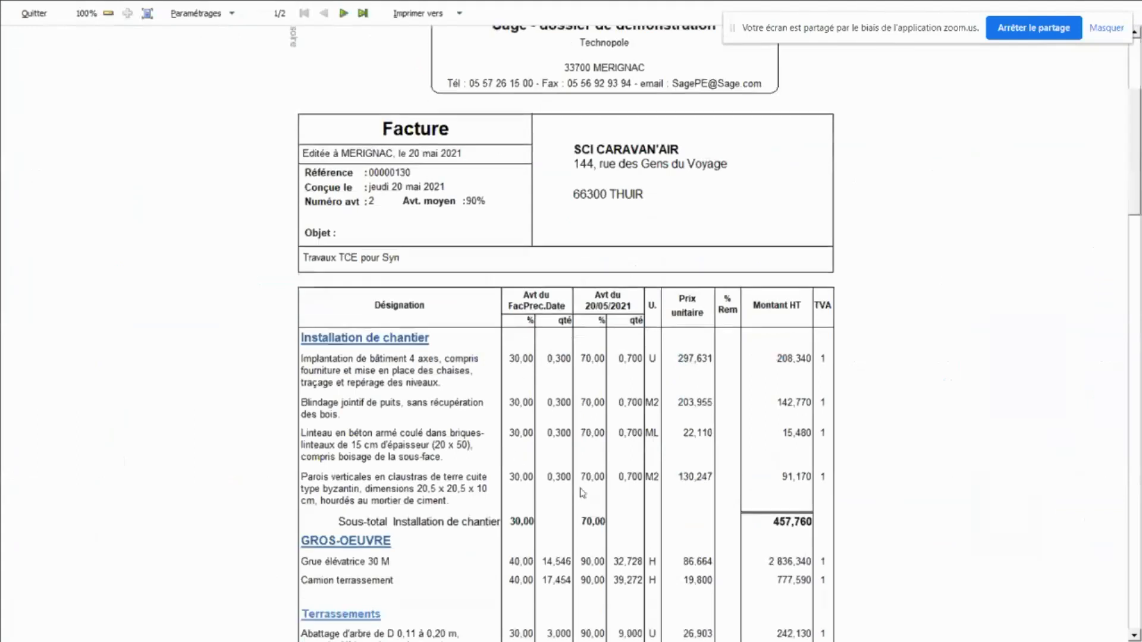
pyautogui.scroll(-4, 577, 455)
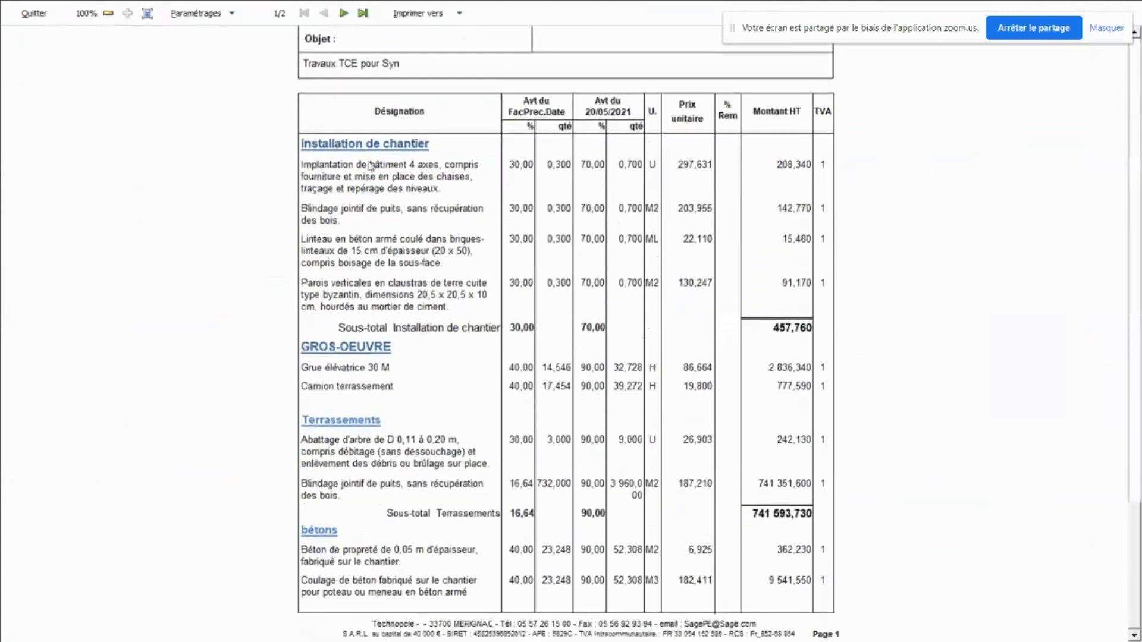
pyautogui.click(343, 13)
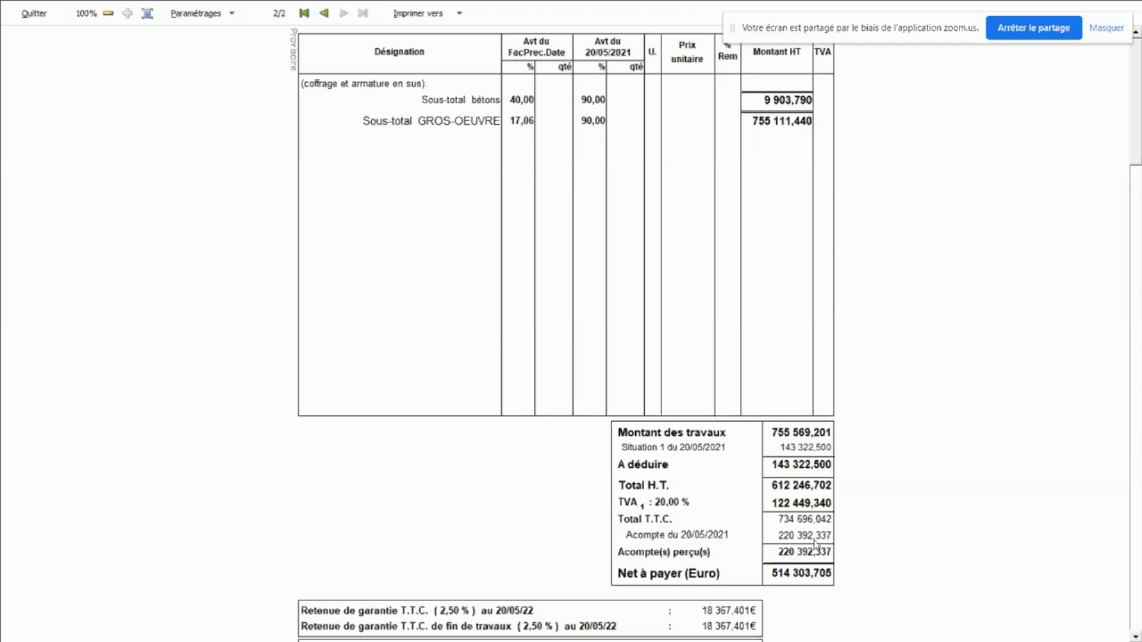
pyautogui.click(34, 13)
pyautogui.click(81, 579)
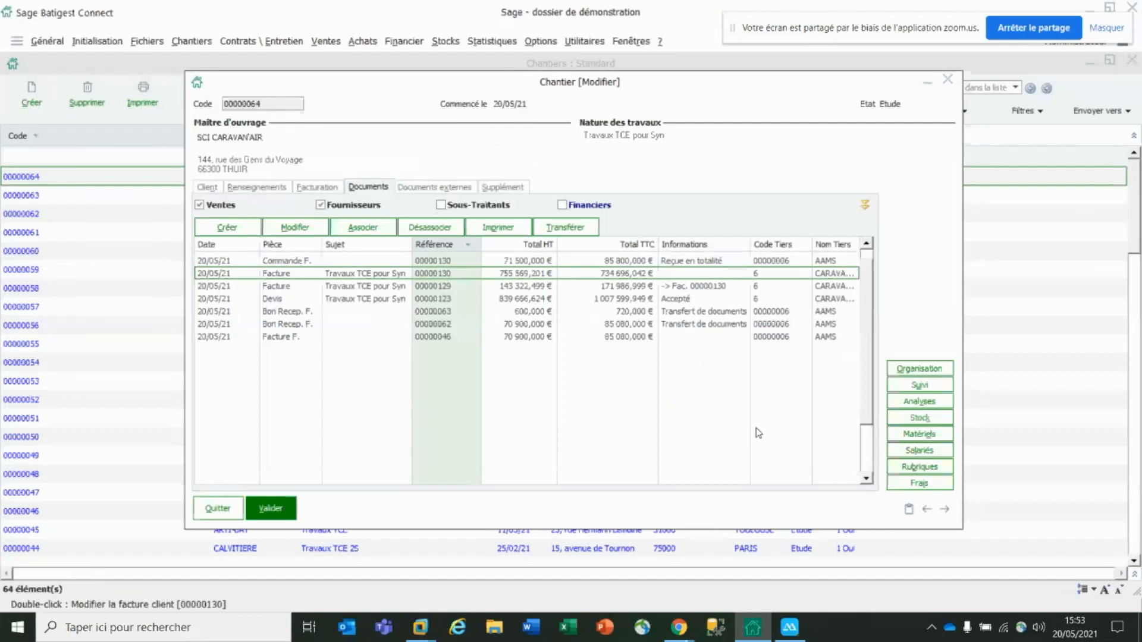
# Switch to the Sage 100cloud 6.0 virtual machine, examine the Synthèse devis sheets of Statistiques devis.xlsx in Excel, and close the workbook.
pyautogui.click(427, 632)
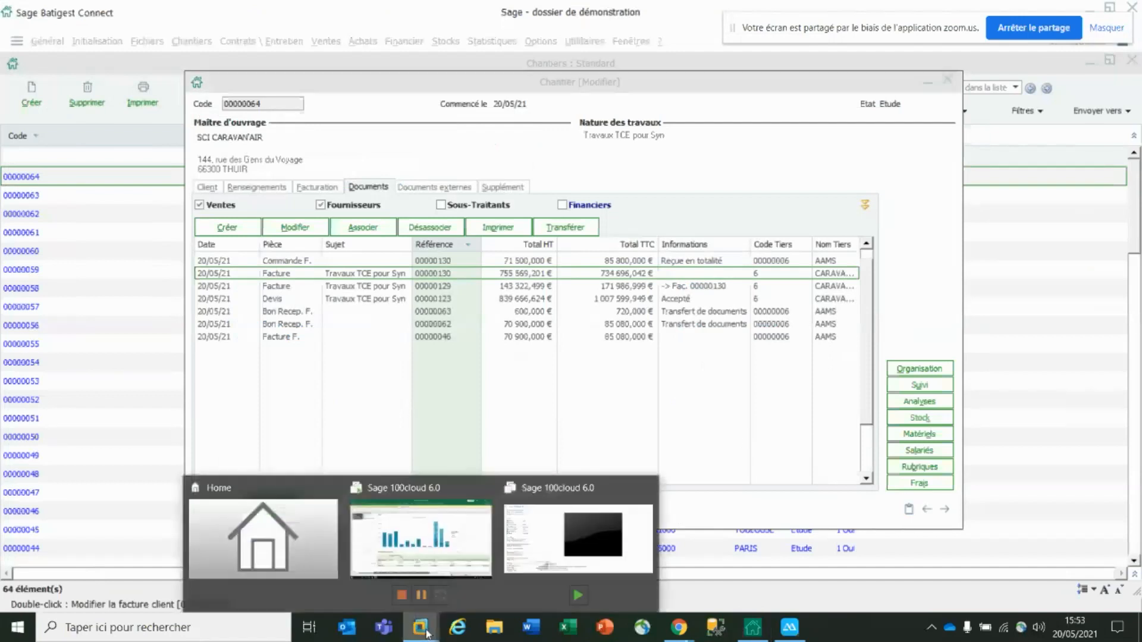
pyautogui.click(421, 538)
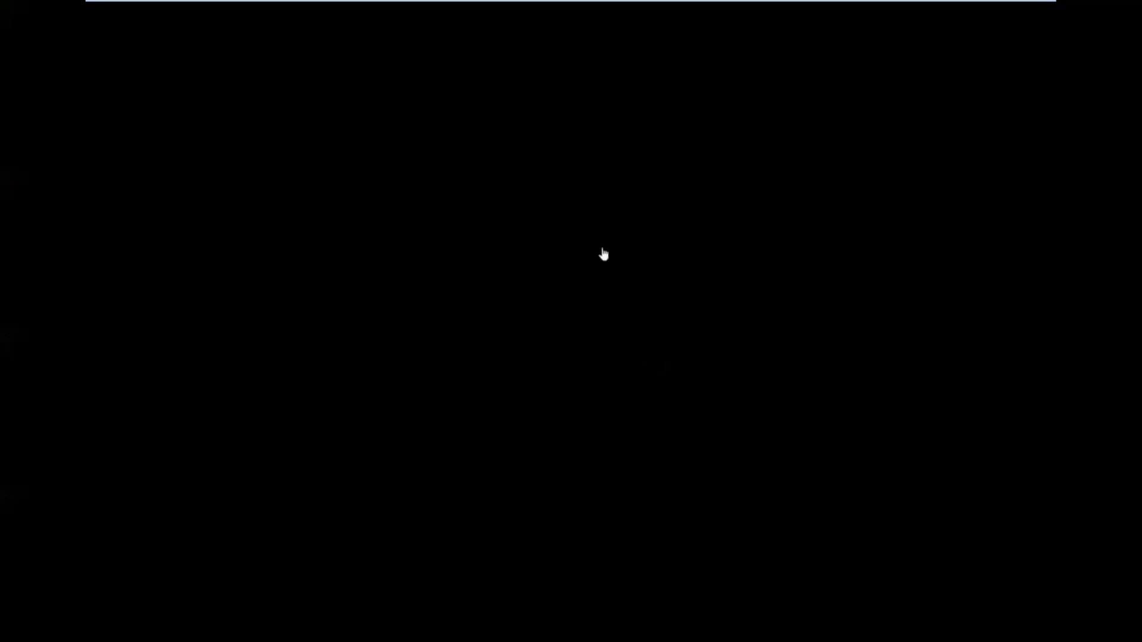
pyautogui.click(965, 285)
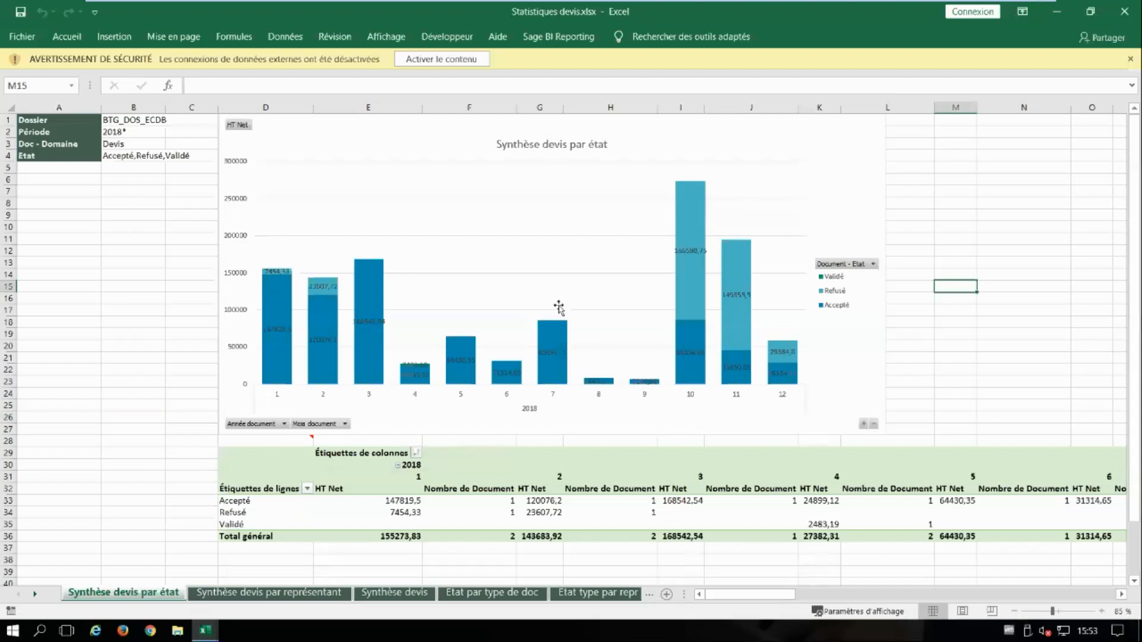
pyautogui.click(241, 597)
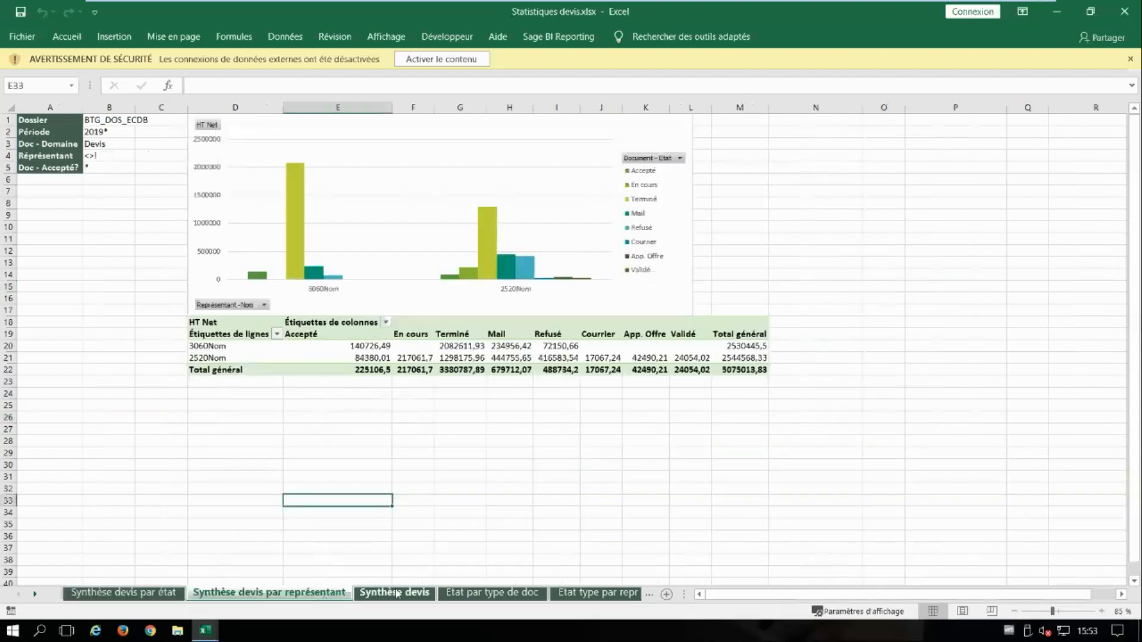
pyautogui.click(396, 593)
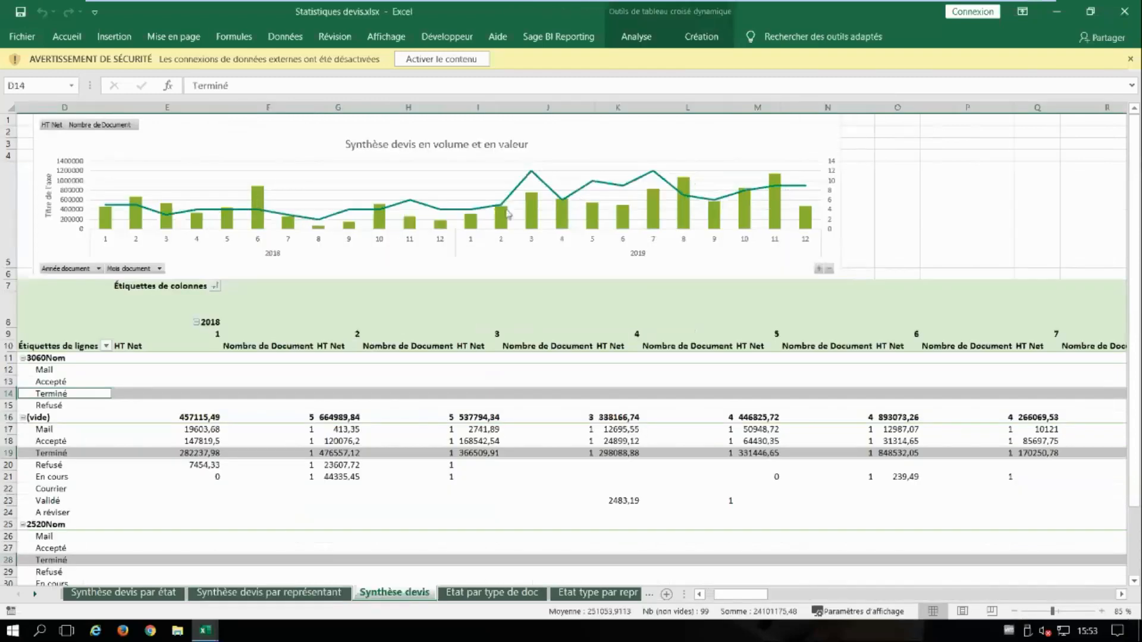
pyautogui.click(1125, 13)
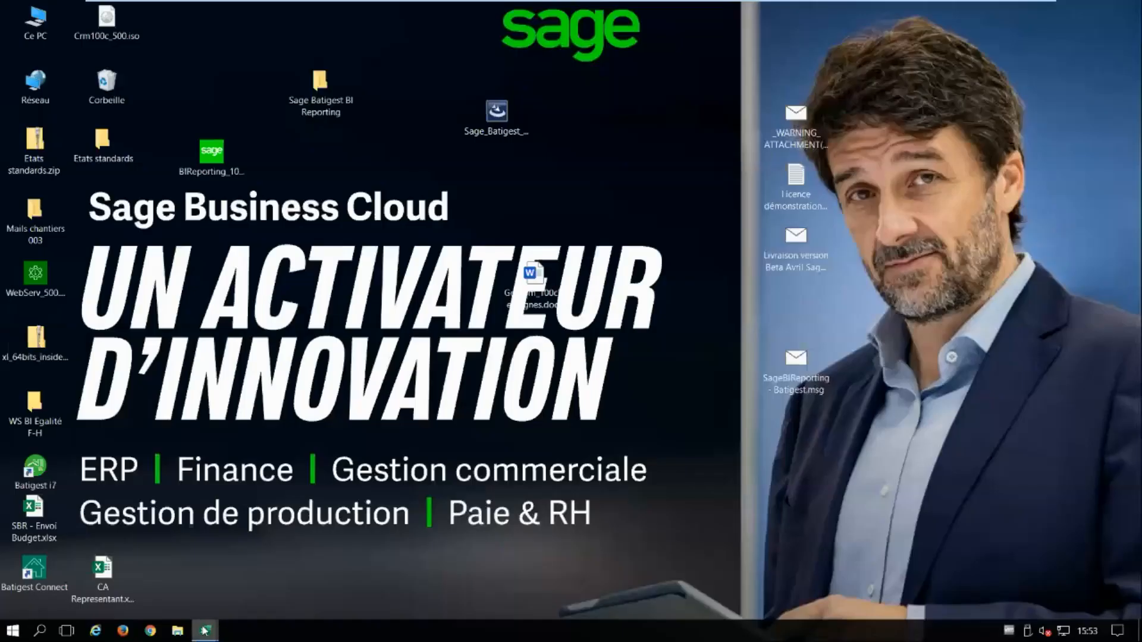
# Examine the Achats Pondération, Achats comparaison N-1 and Achat TOP sheets of Statistiques achats - ventes.xlsx, then close the workbook.
pyautogui.moveTo(204, 630)
pyautogui.click(79, 571)
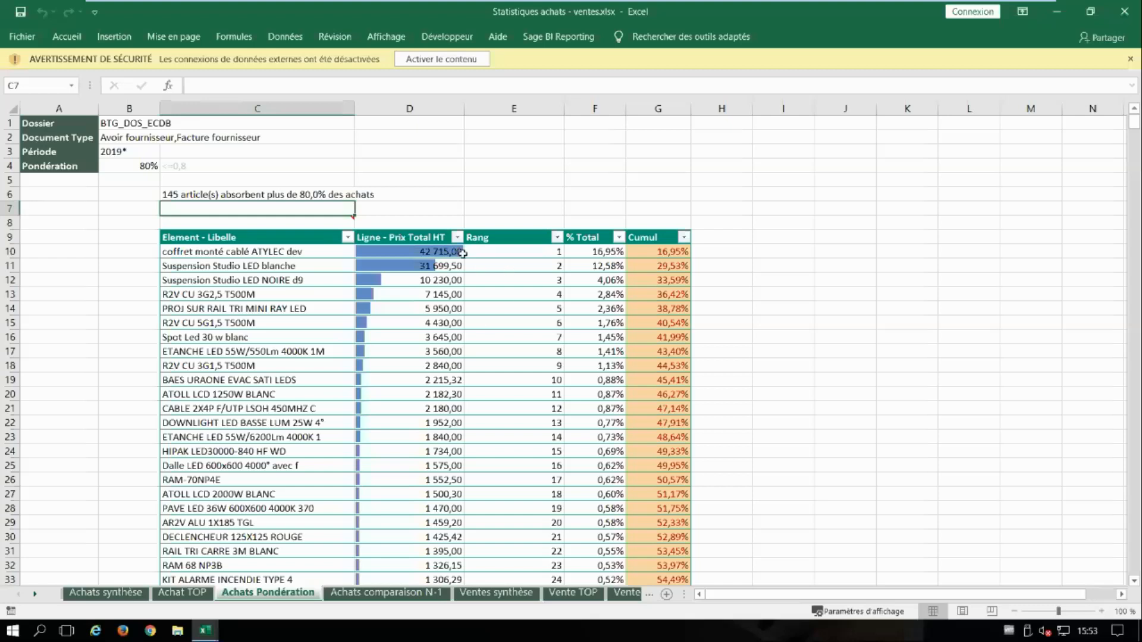
pyautogui.click(382, 596)
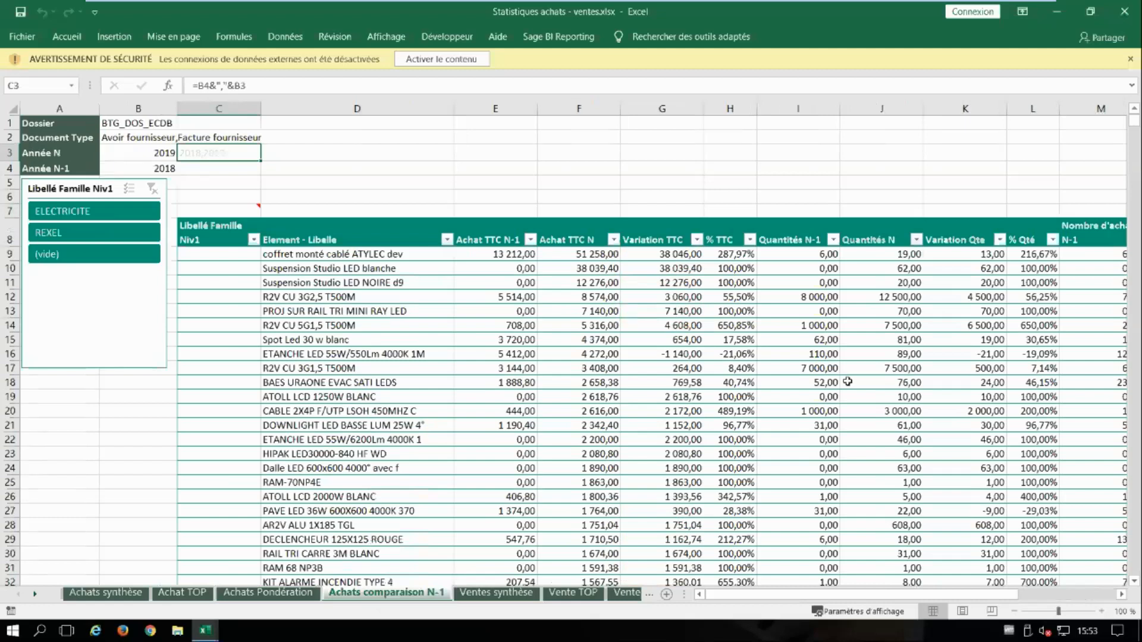
pyautogui.click(182, 593)
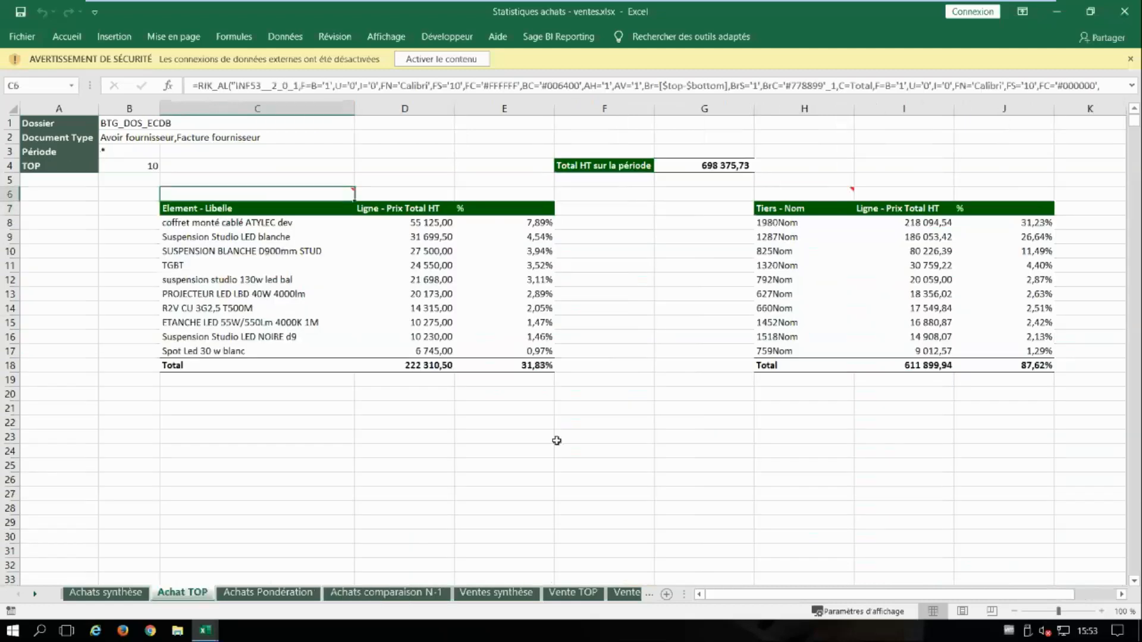
pyautogui.click(1123, 13)
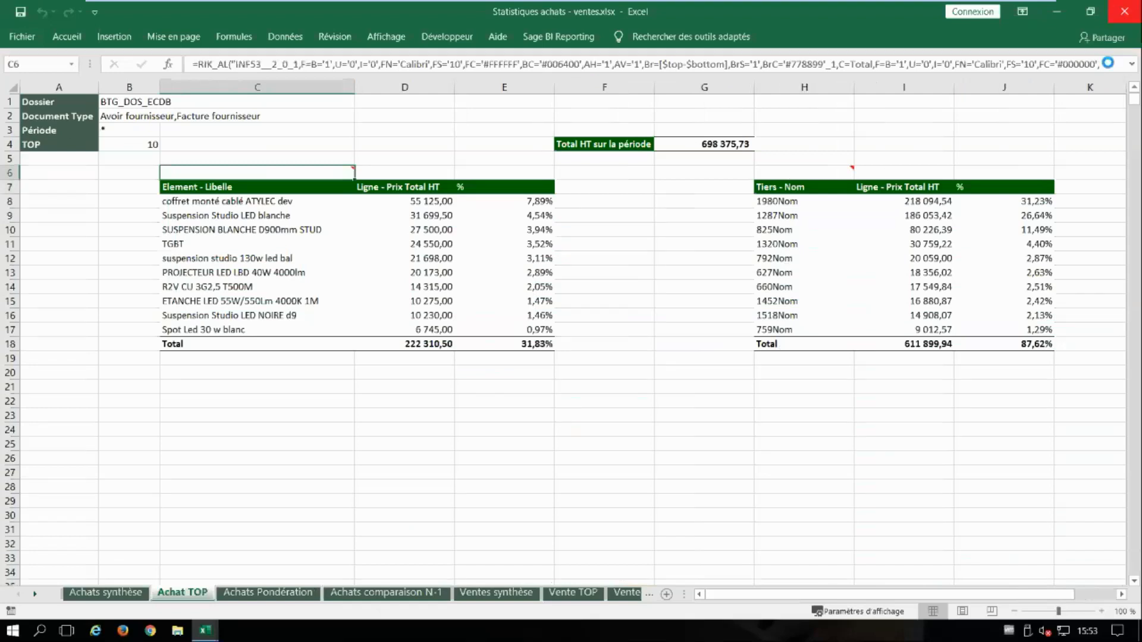
# Examine the Synthèse par type M M-1, Synthèse code lib and Synthèse natures de travaux sheets of Main d'oeuvre.xlsx, then close the workbook.
pyautogui.moveTo(209, 635)
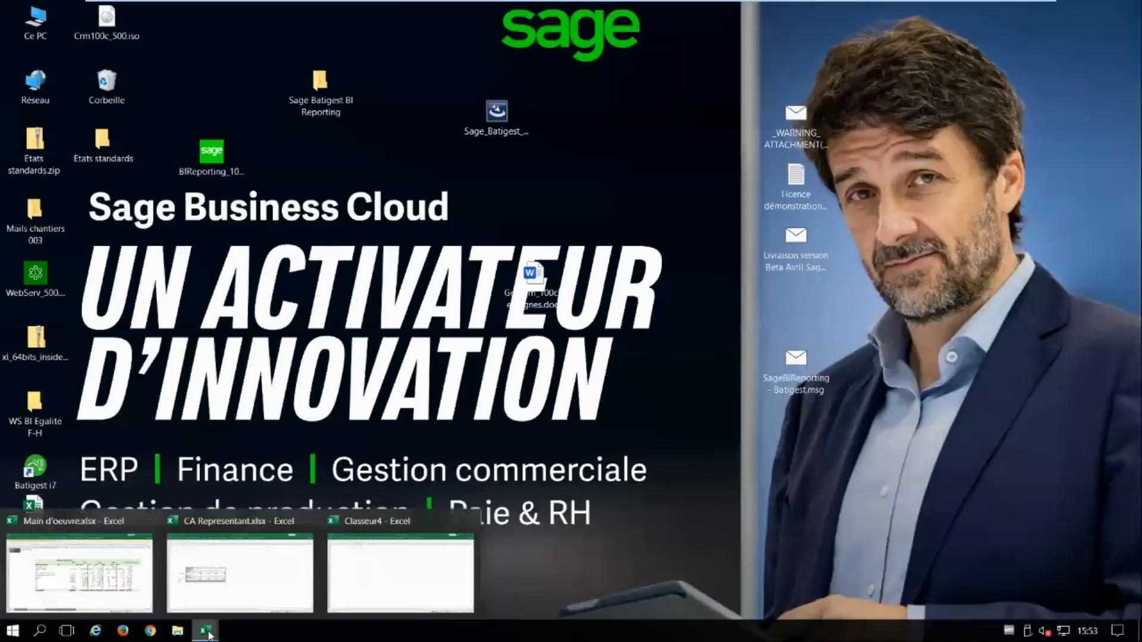
pyautogui.click(95, 584)
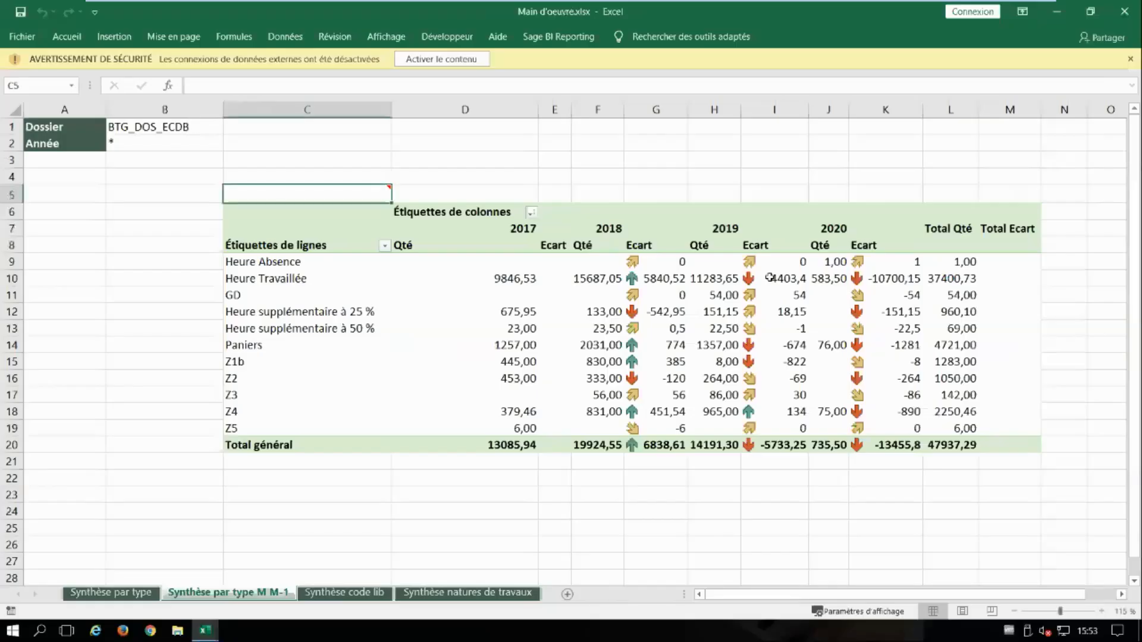
pyautogui.click(339, 598)
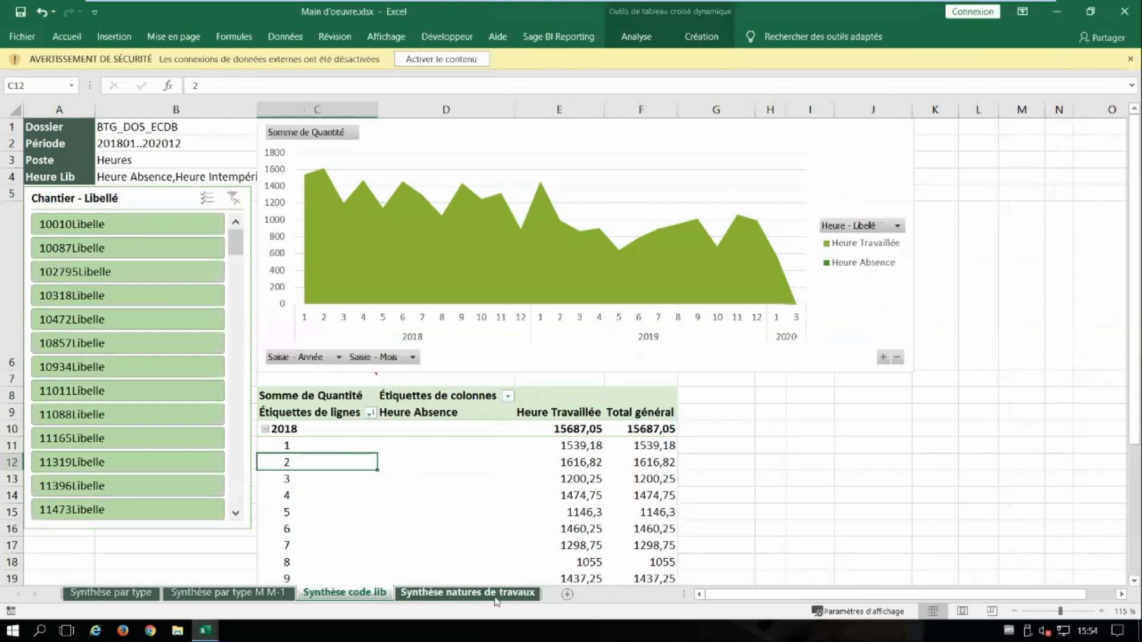
pyautogui.click(468, 593)
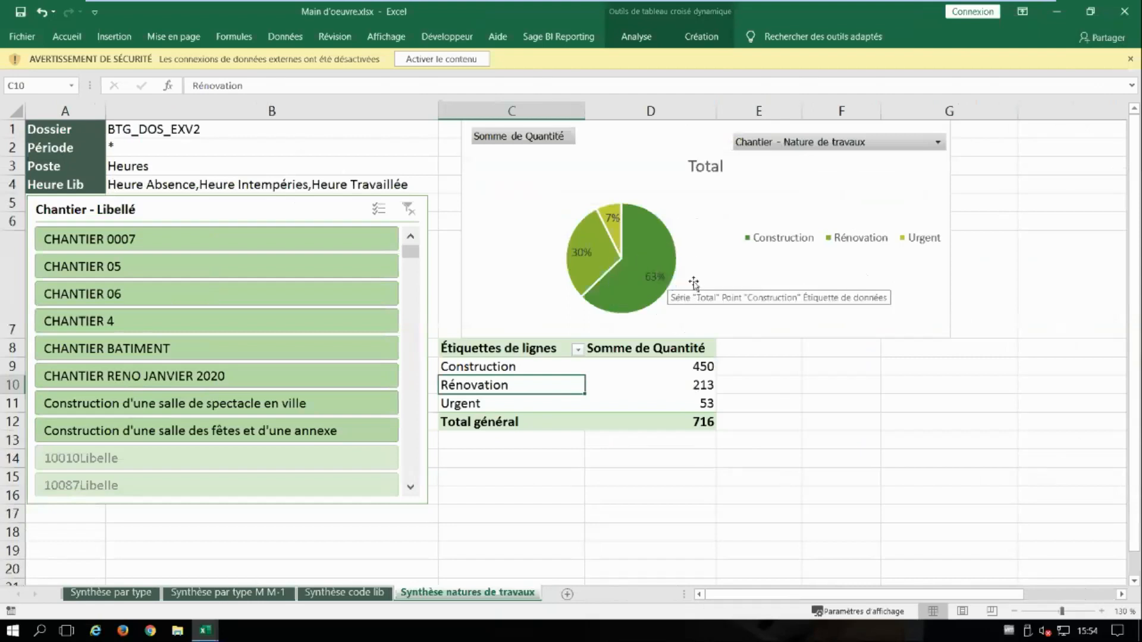
pyautogui.moveTo(581, 270)
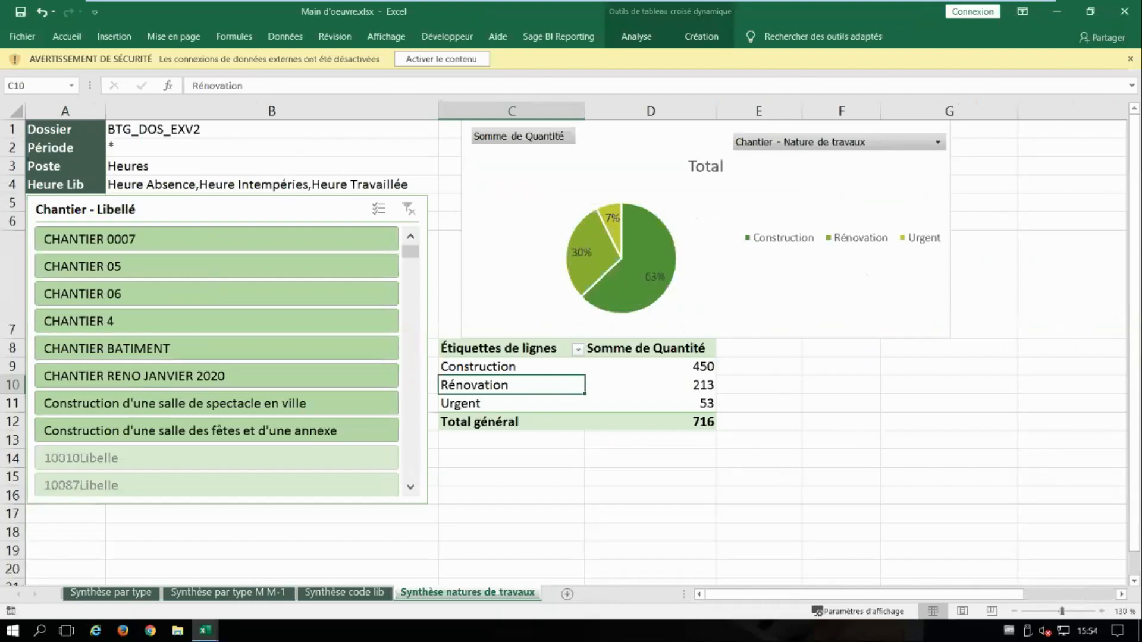
pyautogui.click(1124, 11)
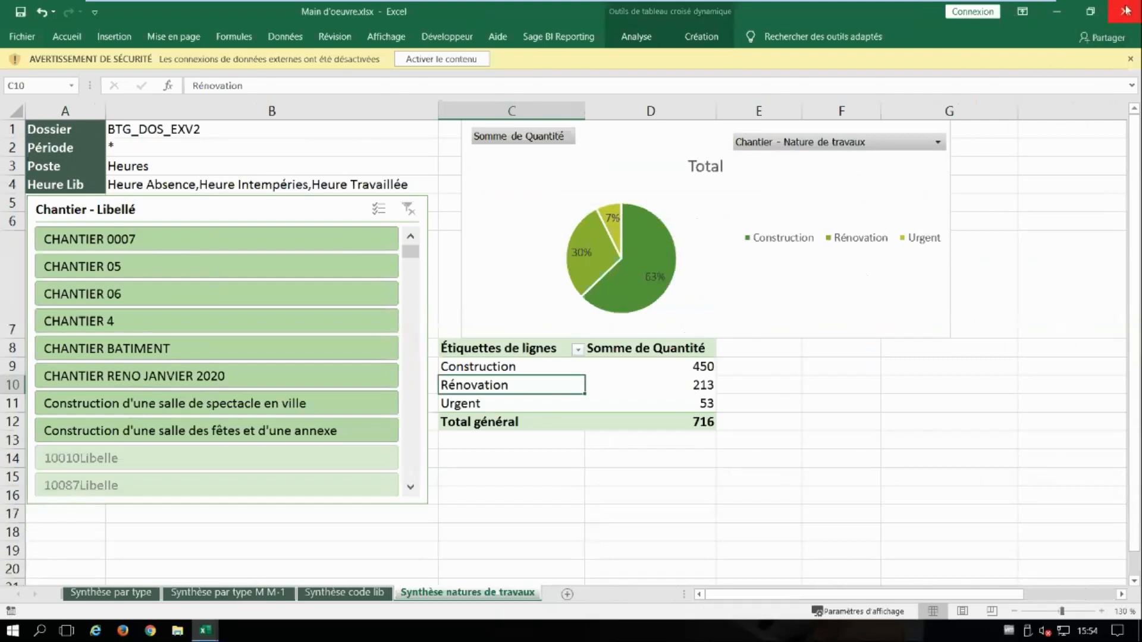
pyautogui.click(553, 342)
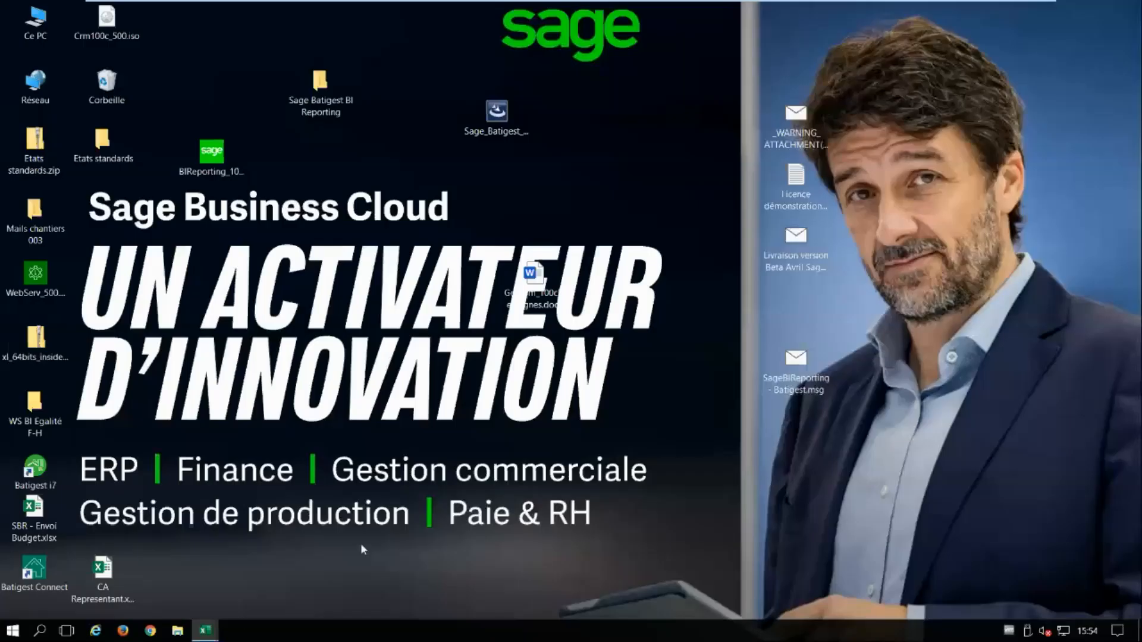
# Switch to the blank workbook Classeur4 and launch the Sage BI Reporting Assistant Cube from cell D13.
pyautogui.moveTo(204, 634)
pyautogui.click(270, 604)
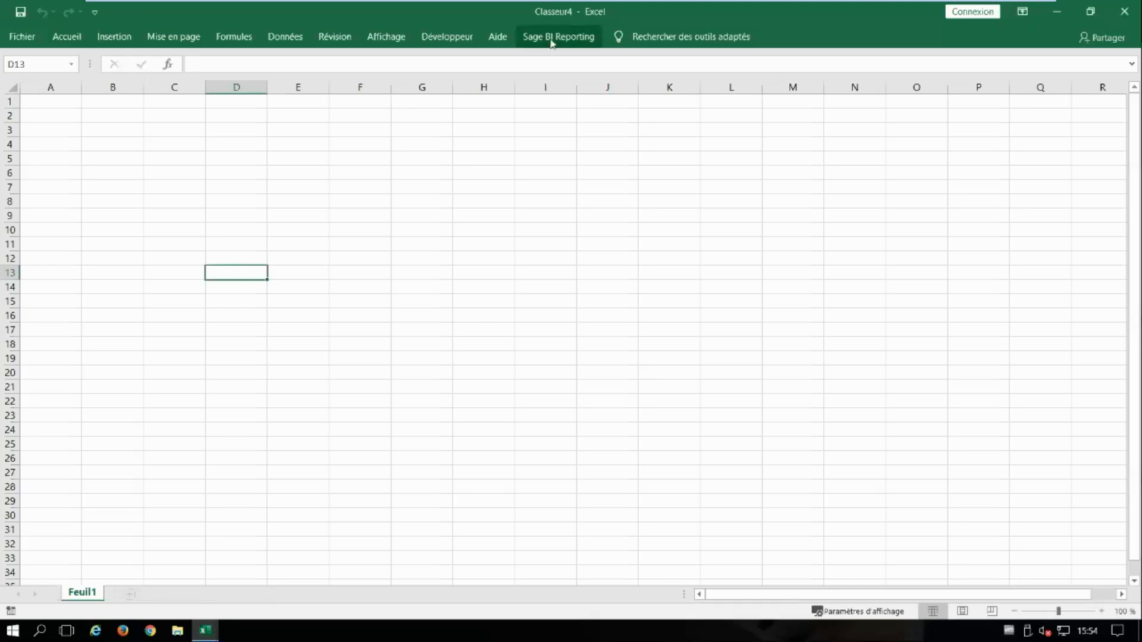
pyautogui.click(552, 41)
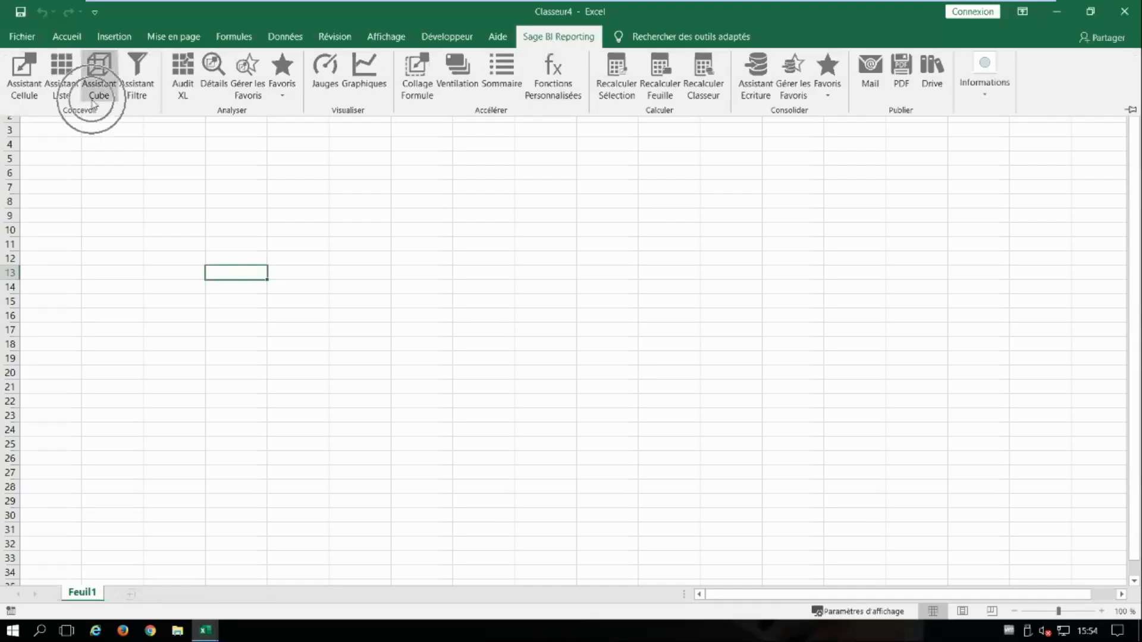
pyautogui.press('ctrl')
pyautogui.press('ctrl')
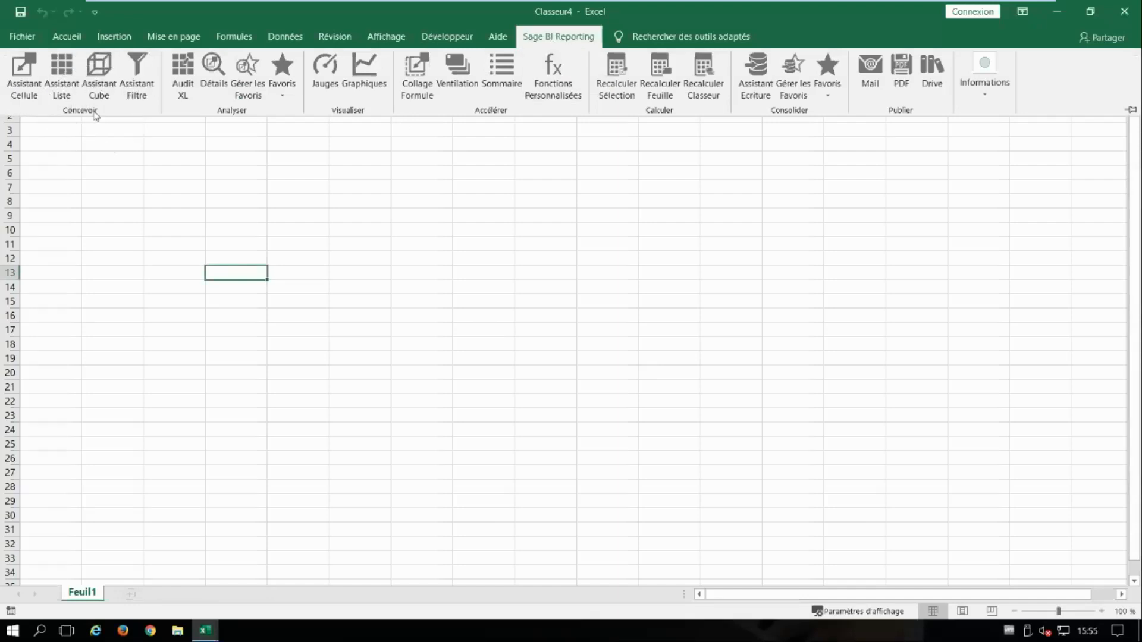
pyautogui.press('ctrl')
pyautogui.press('ctrl')
pyautogui.press('ctrl')
pyautogui.click(102, 83)
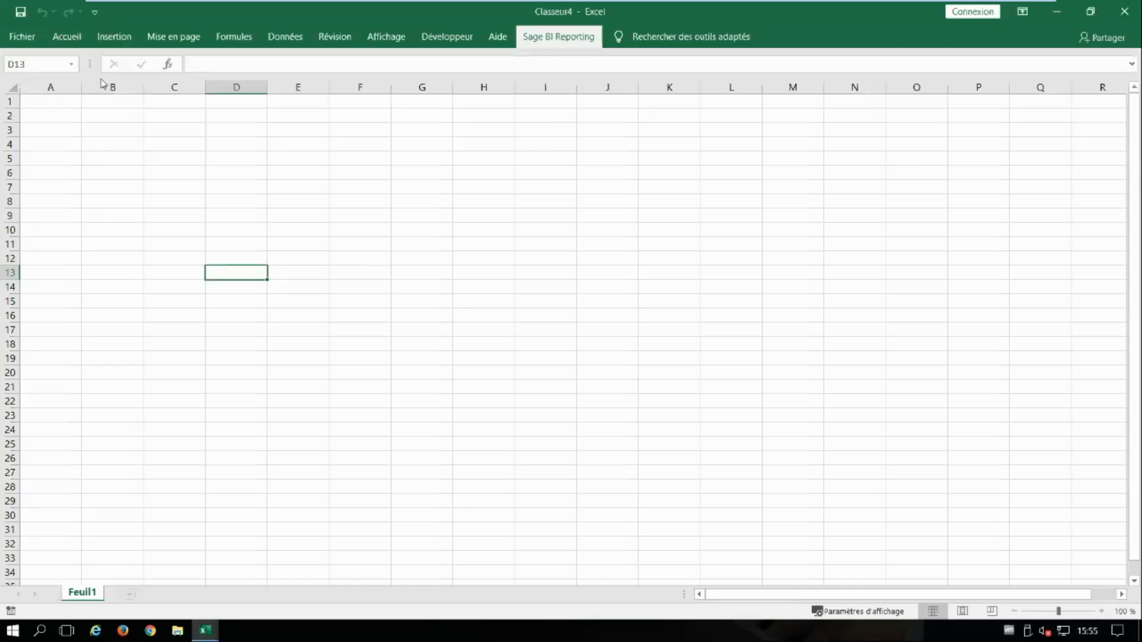
# Set the cube's data source to the Ventes model of the Sage Batigest connector.
pyautogui.click(303, 92)
pyautogui.click(340, 239)
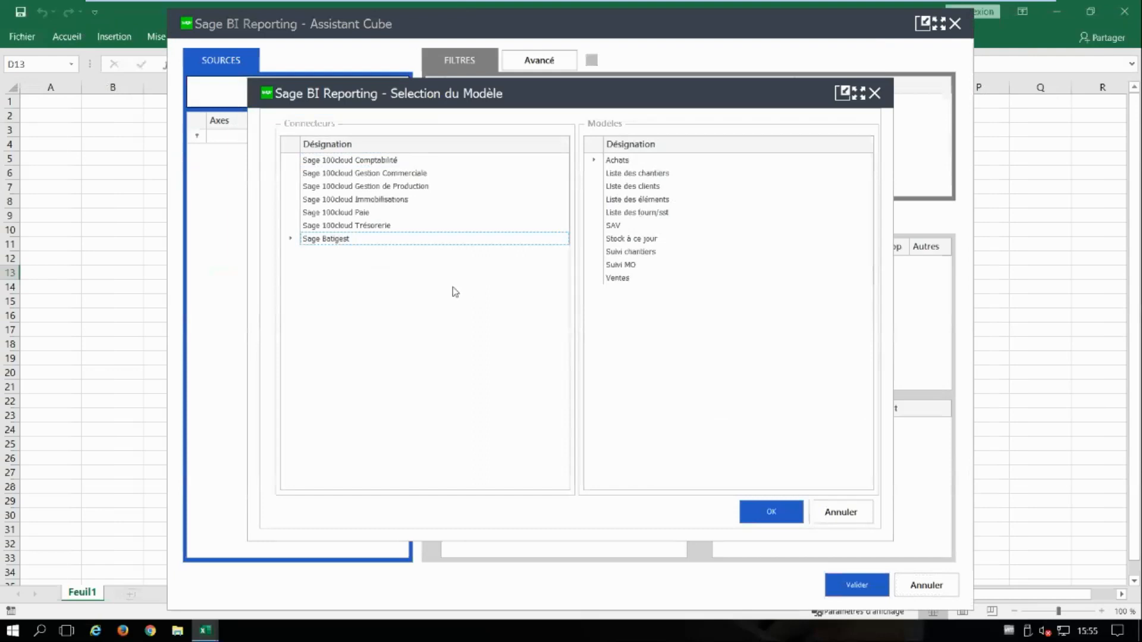
pyautogui.click(619, 279)
pyautogui.doubleClick(619, 279)
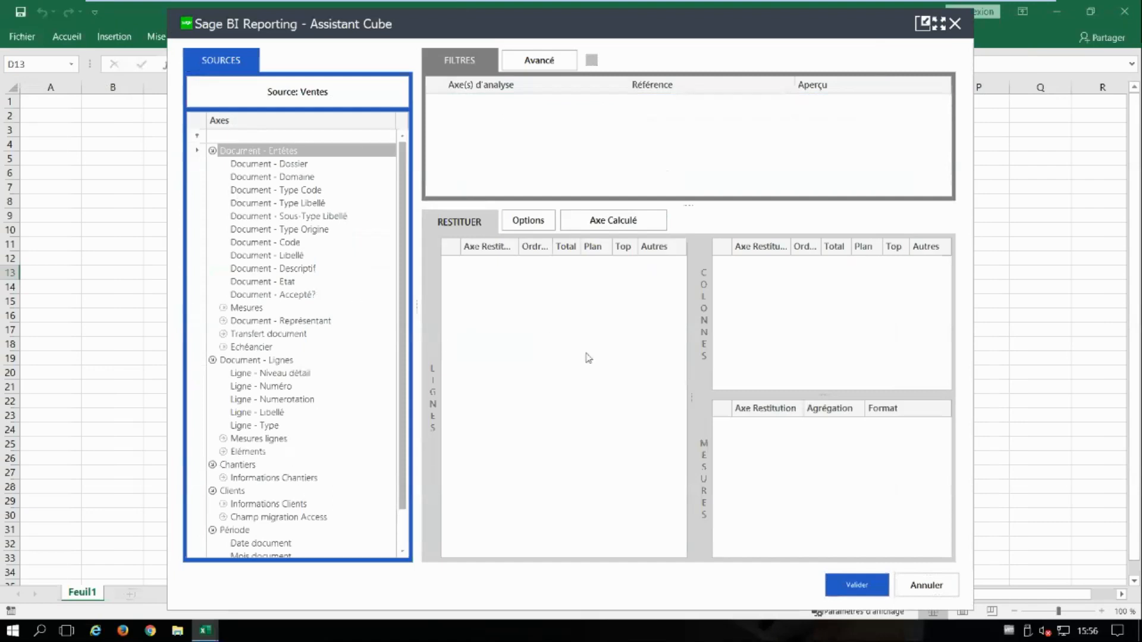
# Add the Représentant - Nom and Client - Nom axes to the cube's rows.
pyautogui.click(223, 320)
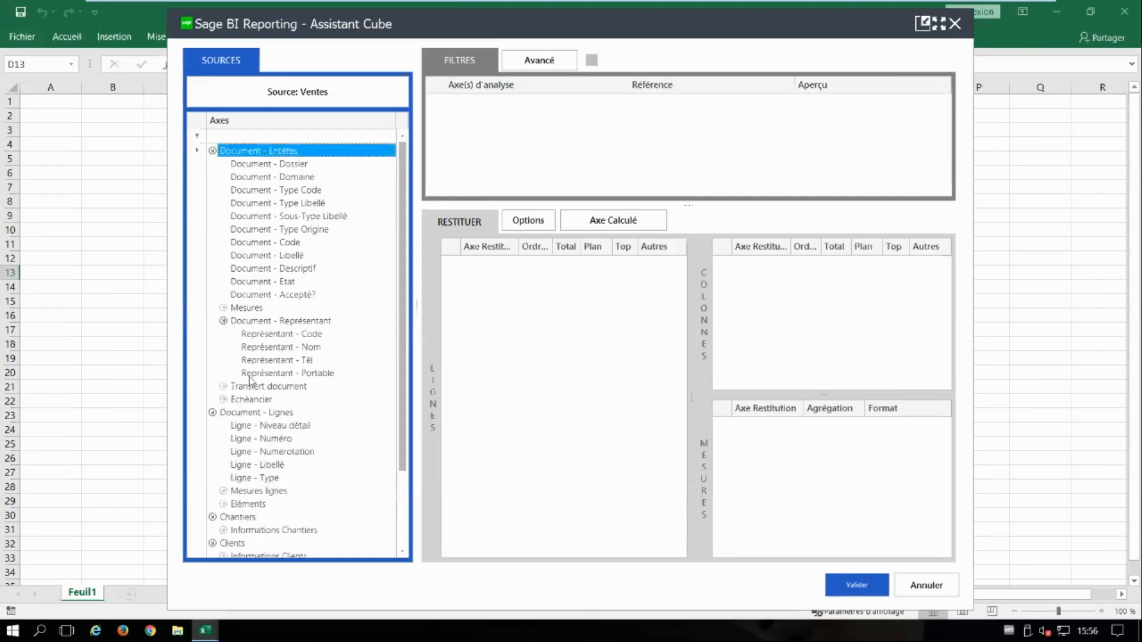
pyautogui.click(263, 348)
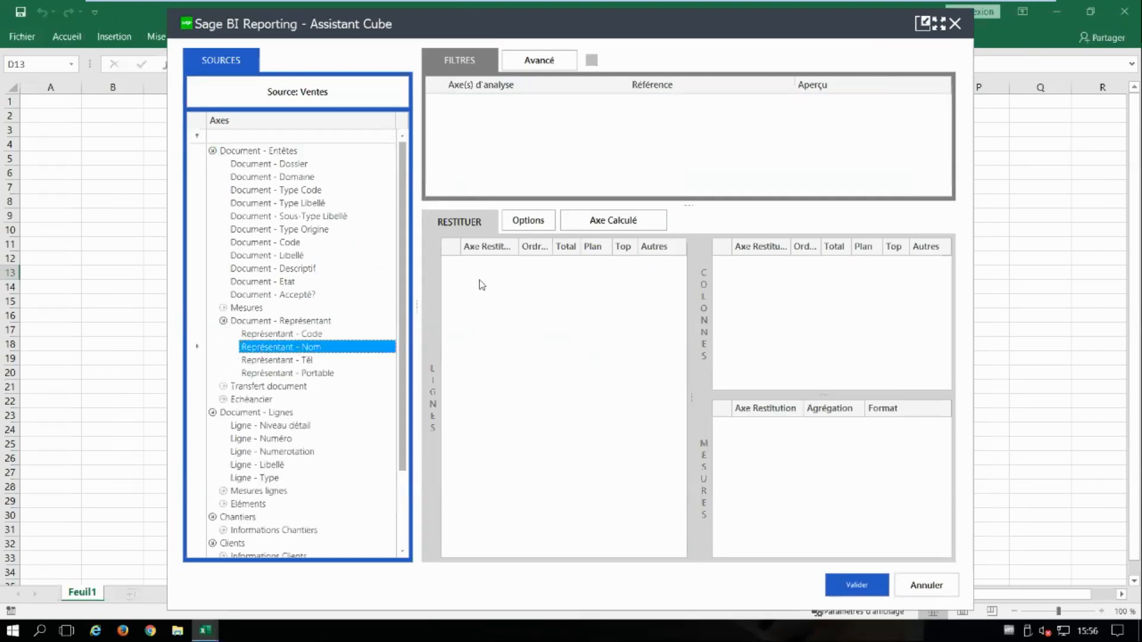
pyautogui.moveTo(263, 348); pyautogui.dragTo(479, 280)
pyautogui.press('ctrl')
pyautogui.press('ctrl')
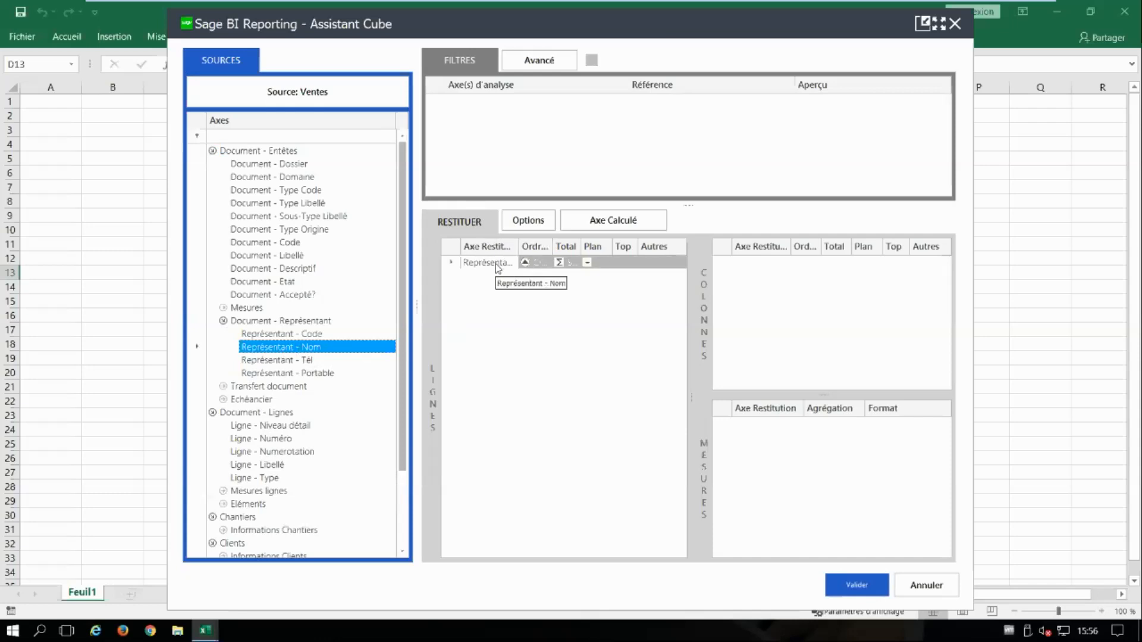
pyautogui.scroll(-2, 294, 378)
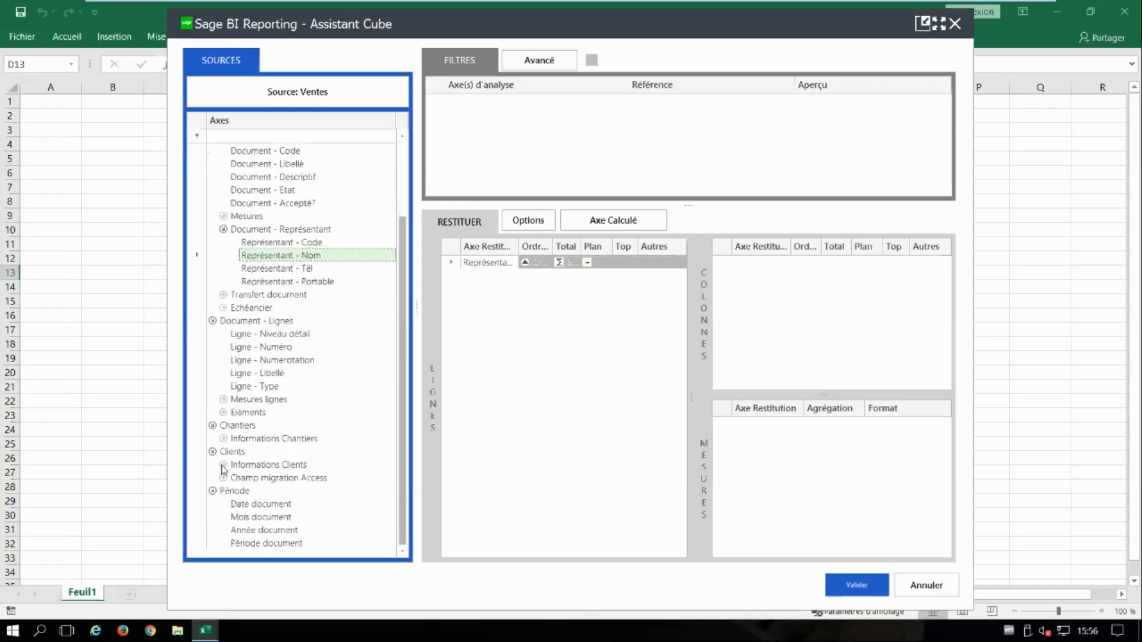
pyautogui.click(223, 467)
pyautogui.moveTo(268, 491); pyautogui.dragTo(501, 285)
pyautogui.press('ctrl')
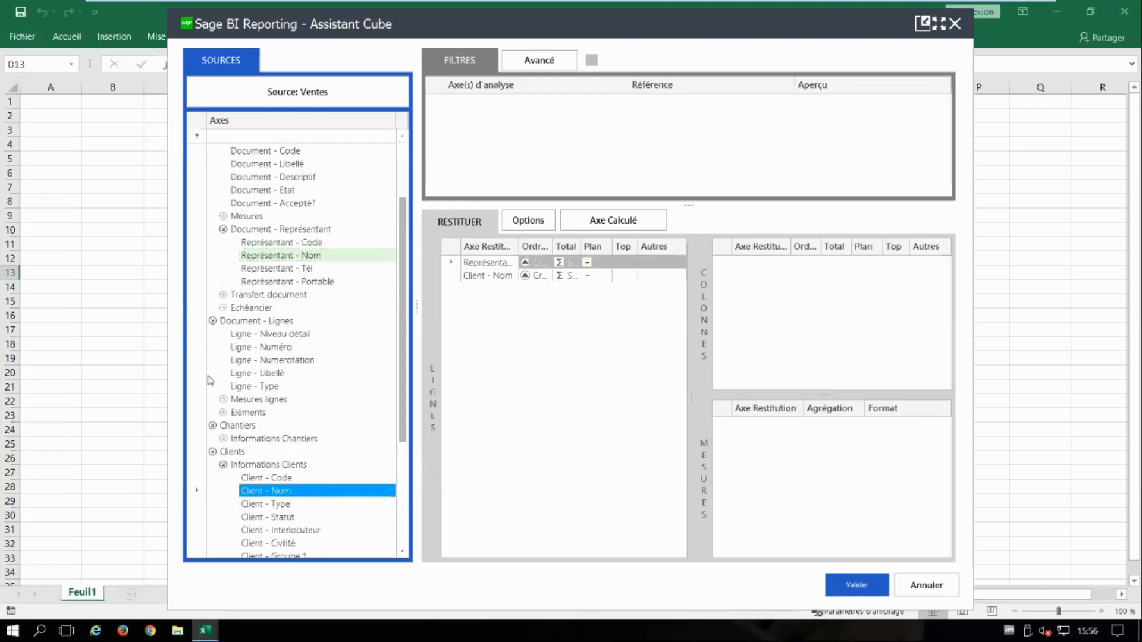
# Filter the source axes on "mois", add Mois document to the cube's columns, and clear the filter.
pyautogui.scroll(3, 244, 352)
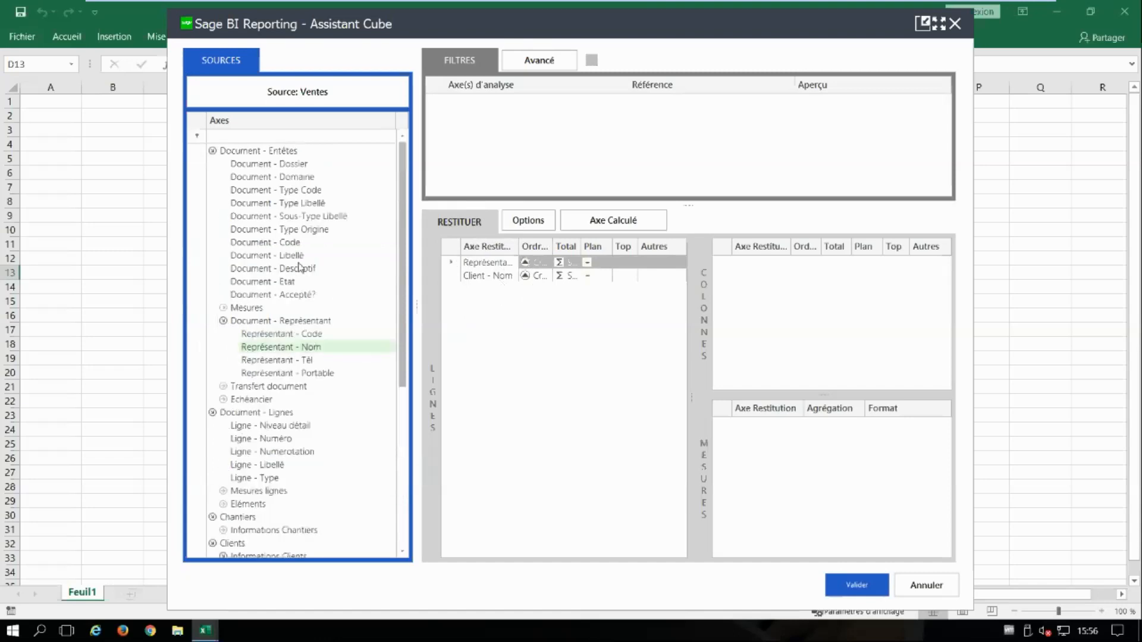
pyautogui.click(259, 139)
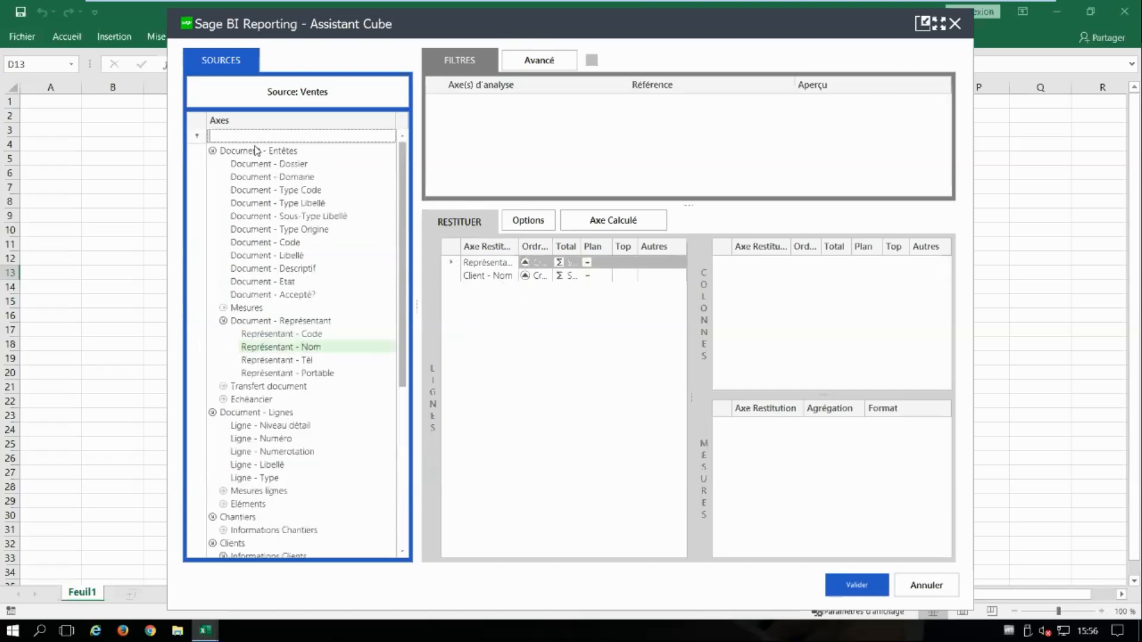
pyautogui.write('mois')
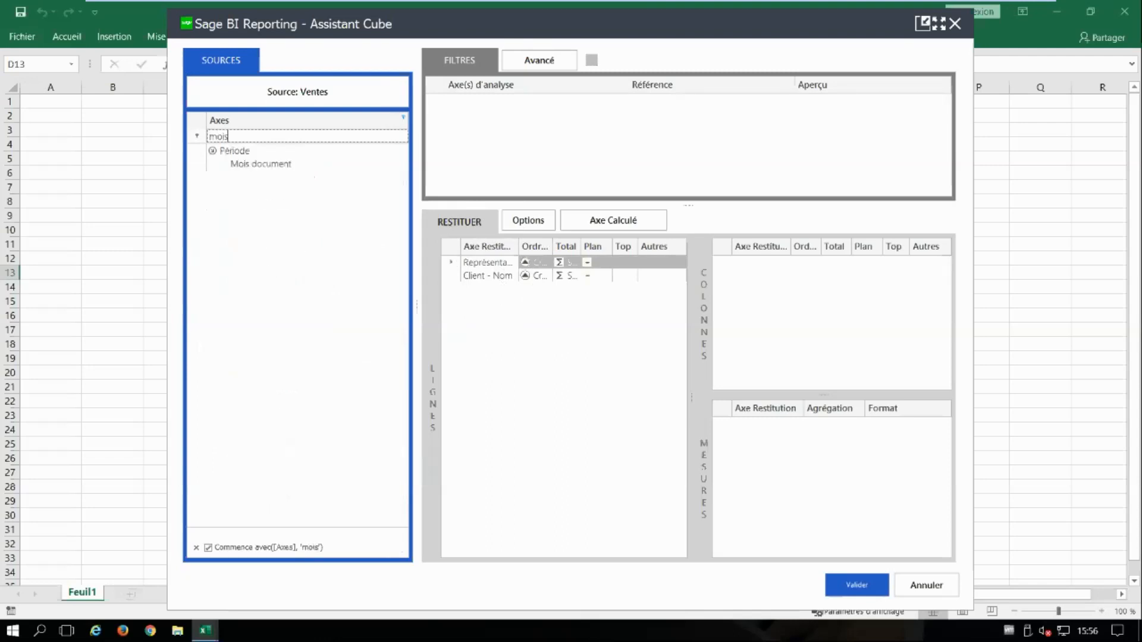
pyautogui.click(254, 166)
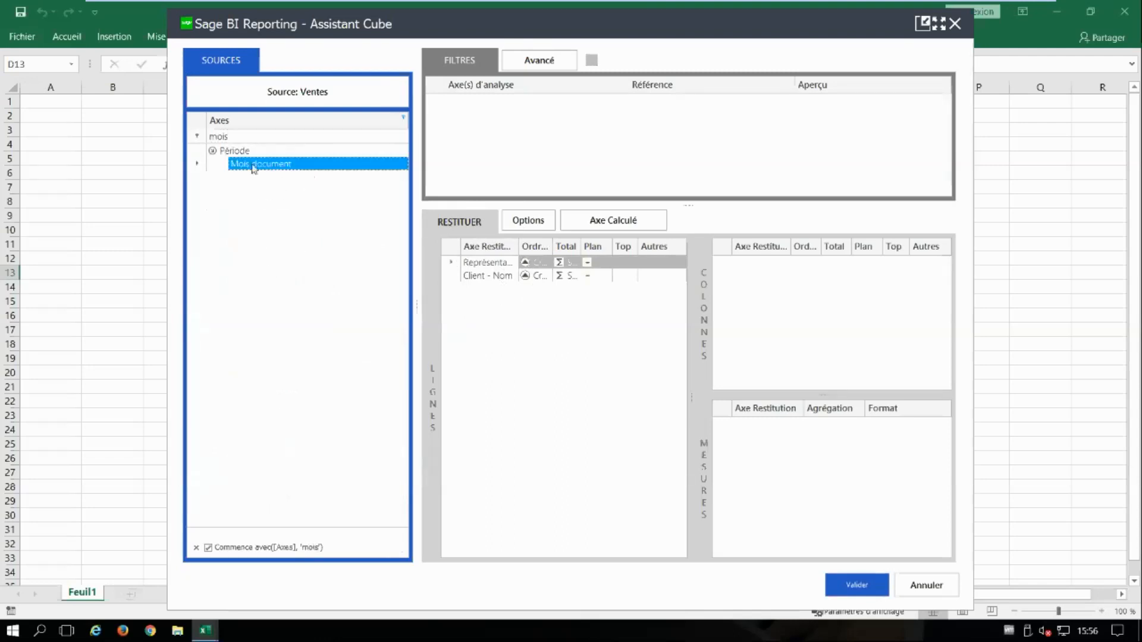
pyautogui.moveTo(253, 168); pyautogui.dragTo(765, 285)
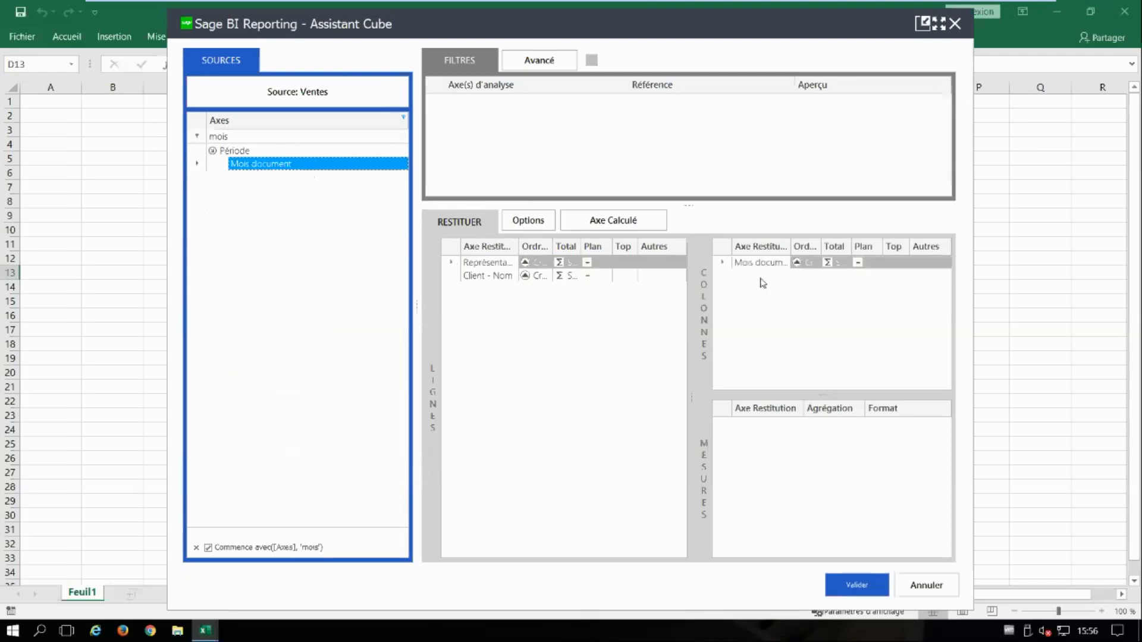
pyautogui.click(291, 135)
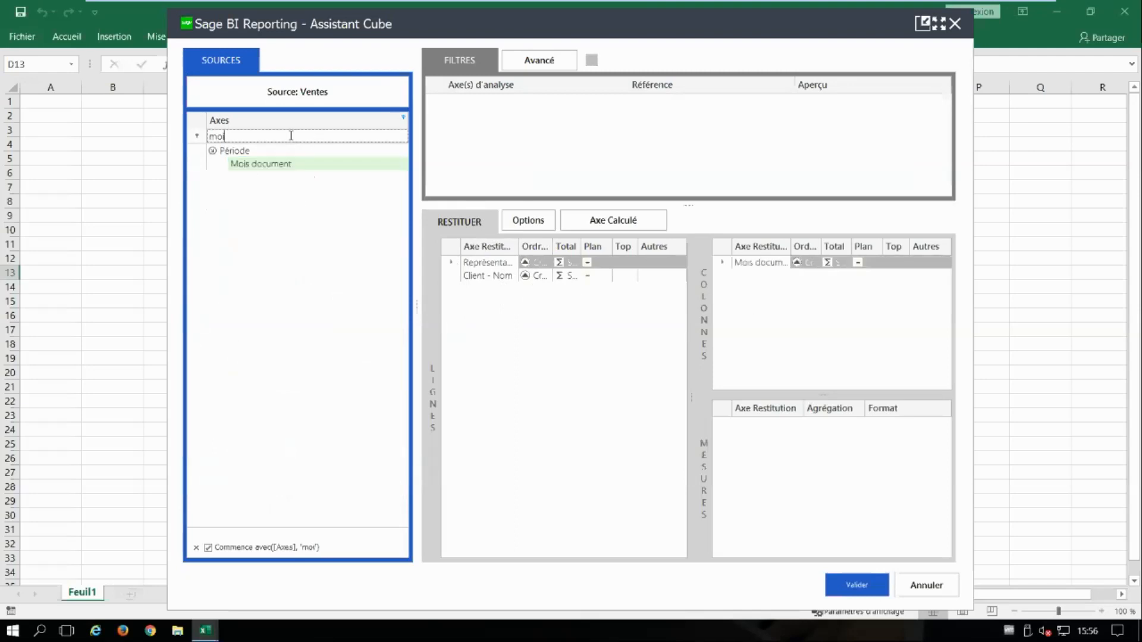
pyautogui.press('BackSpace')
pyautogui.press('BackSpace')
pyautogui.press('BackSpace')
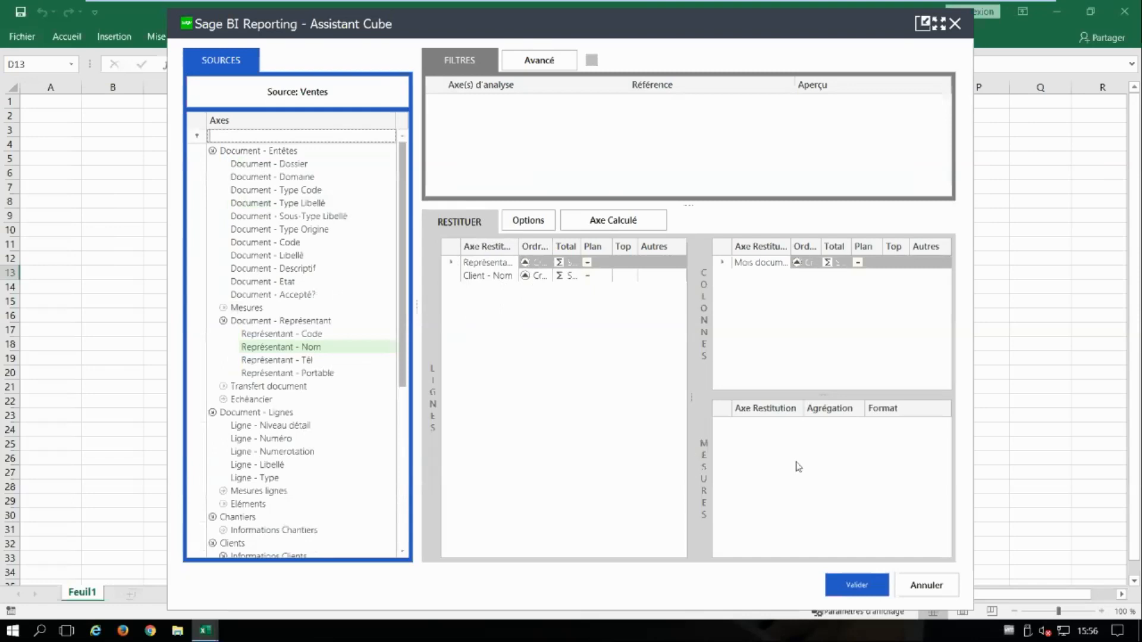
# Expand the Mesures and Déboursé prévu groups of the document headers and add Montant HT Net to the cube's measures.
pyautogui.click(224, 307)
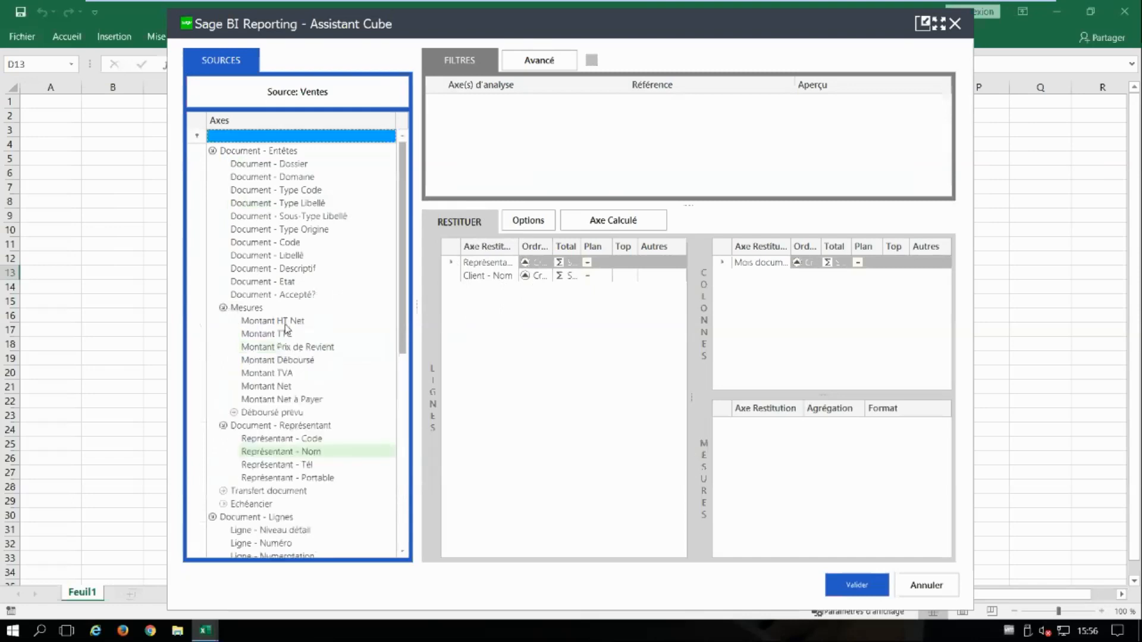
pyautogui.click(286, 326)
pyautogui.click(234, 412)
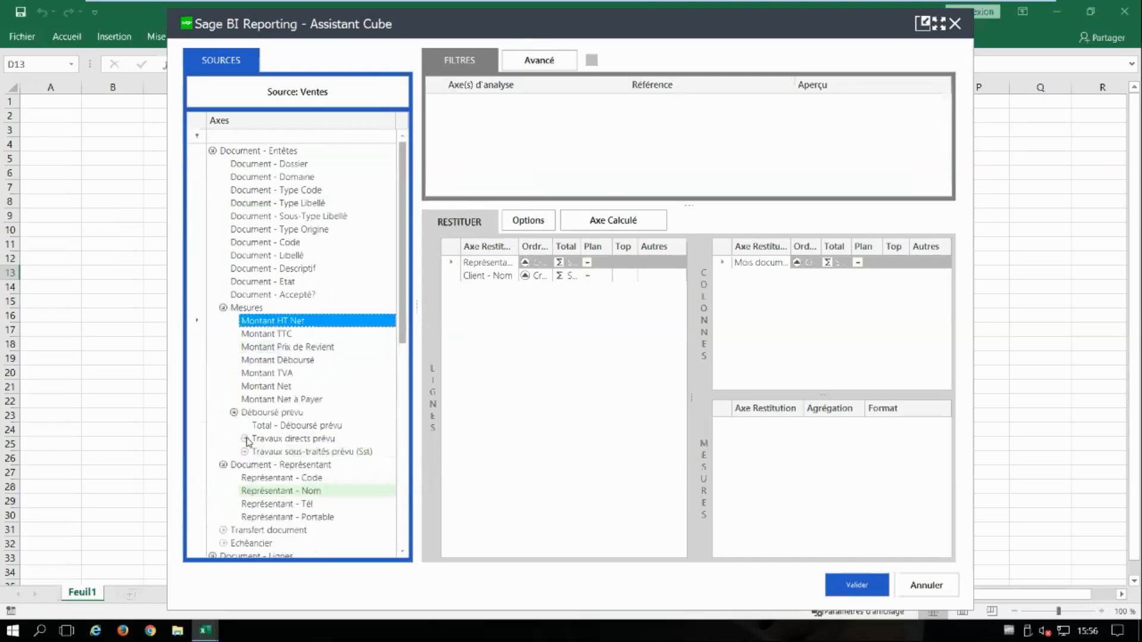
pyautogui.click(245, 440)
pyautogui.click(245, 517)
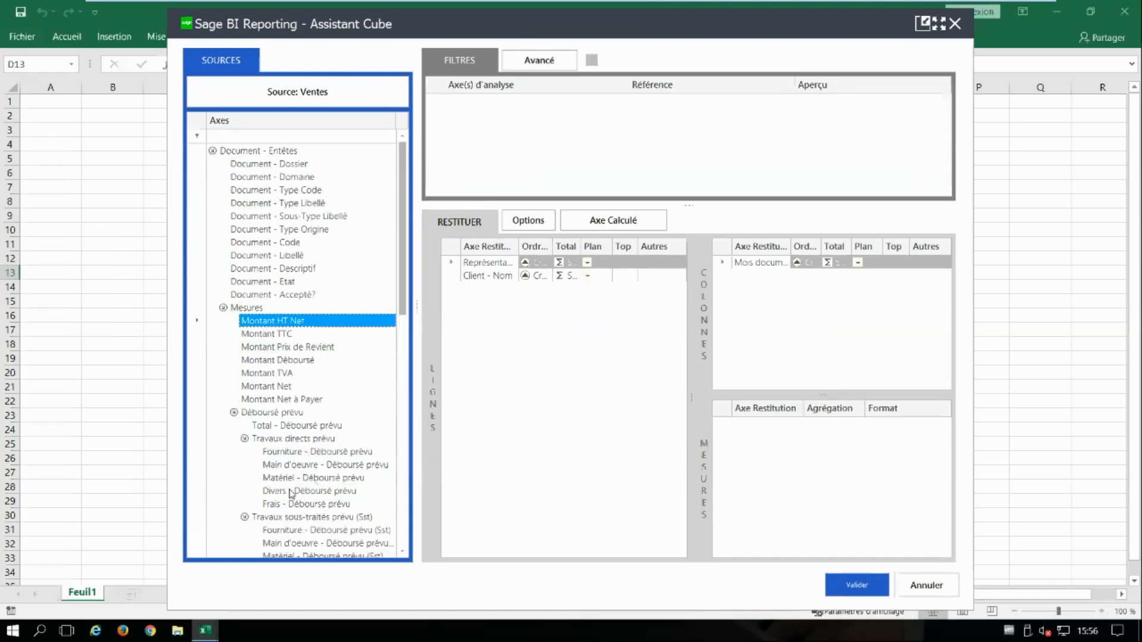
pyautogui.moveTo(260, 324); pyautogui.dragTo(779, 462)
# Set the cube's format options to Format Classique with the Vert theme.
pyautogui.click(535, 225)
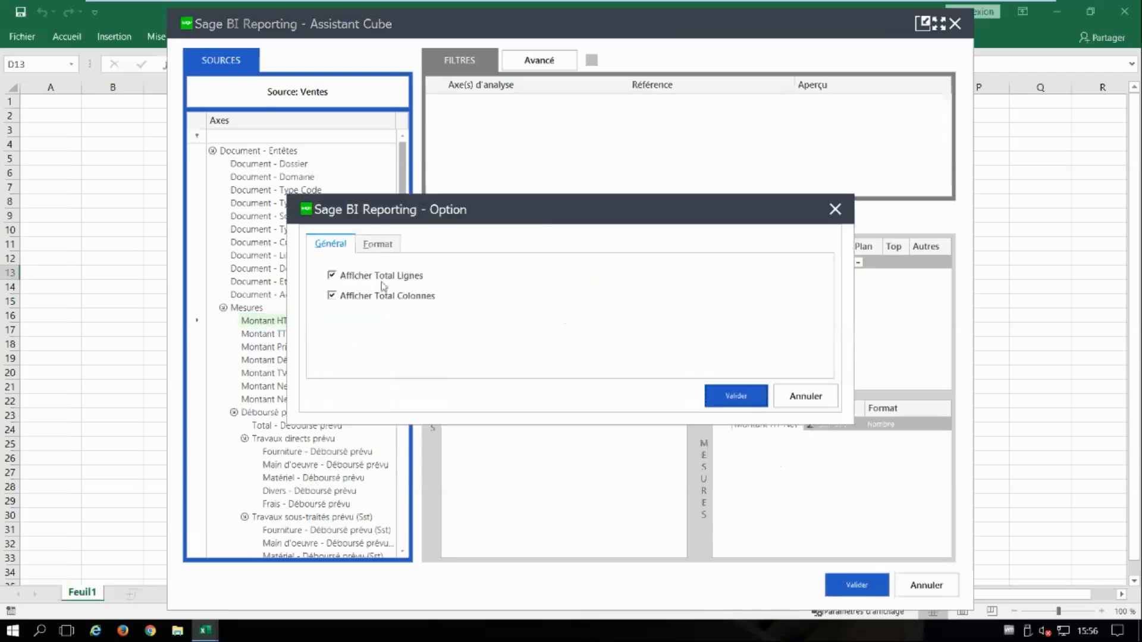
pyautogui.click(378, 244)
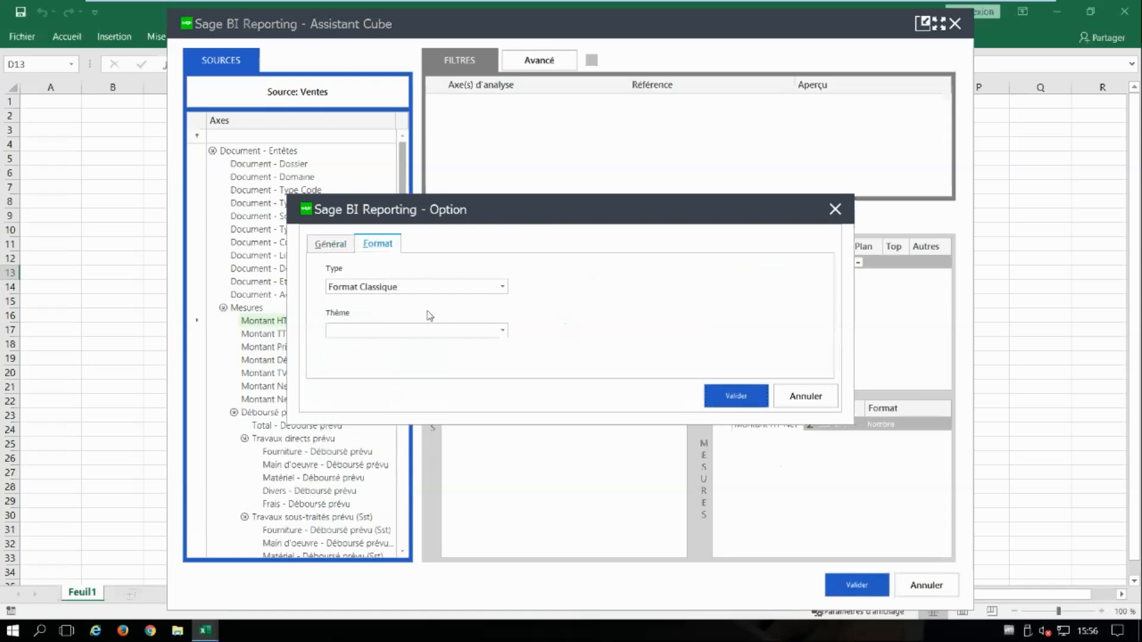
pyautogui.click(503, 287)
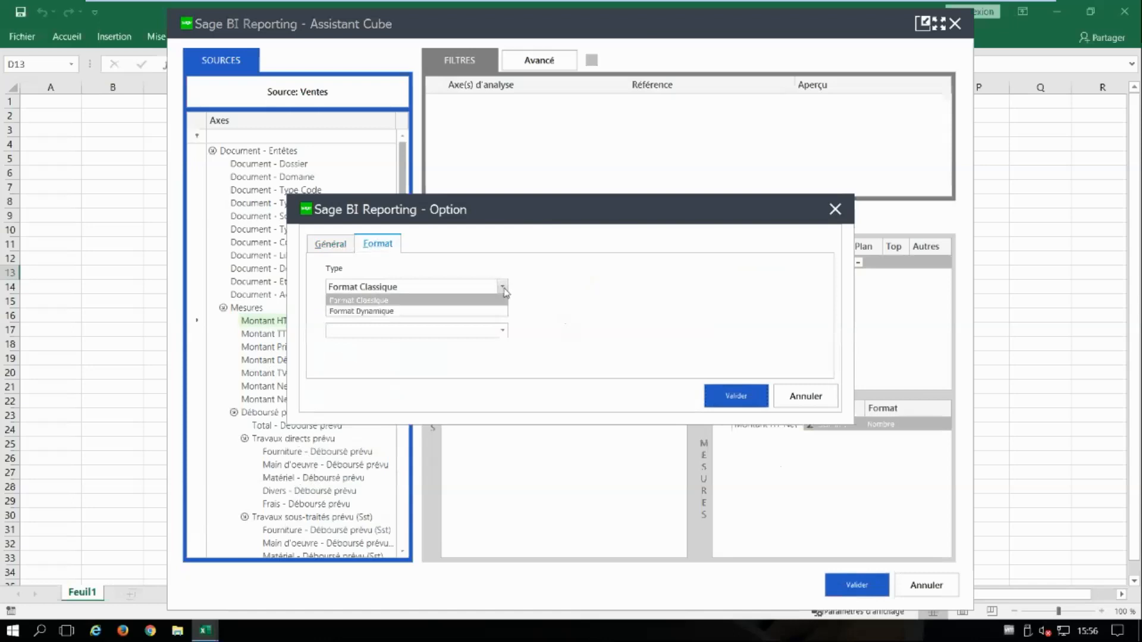
pyautogui.click(467, 303)
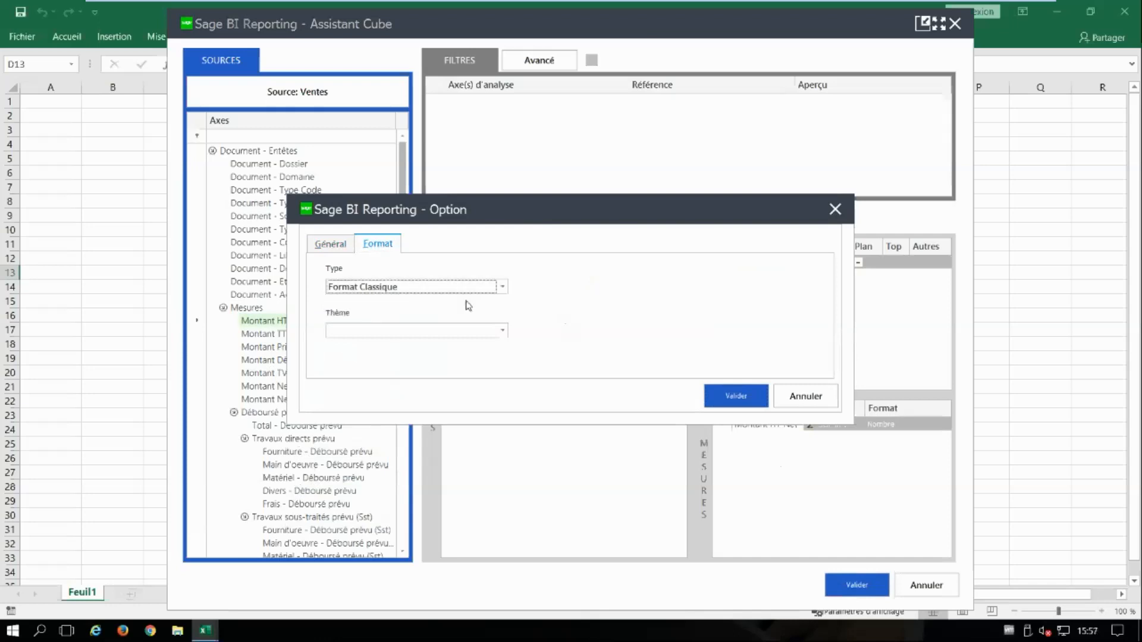
pyautogui.click(501, 332)
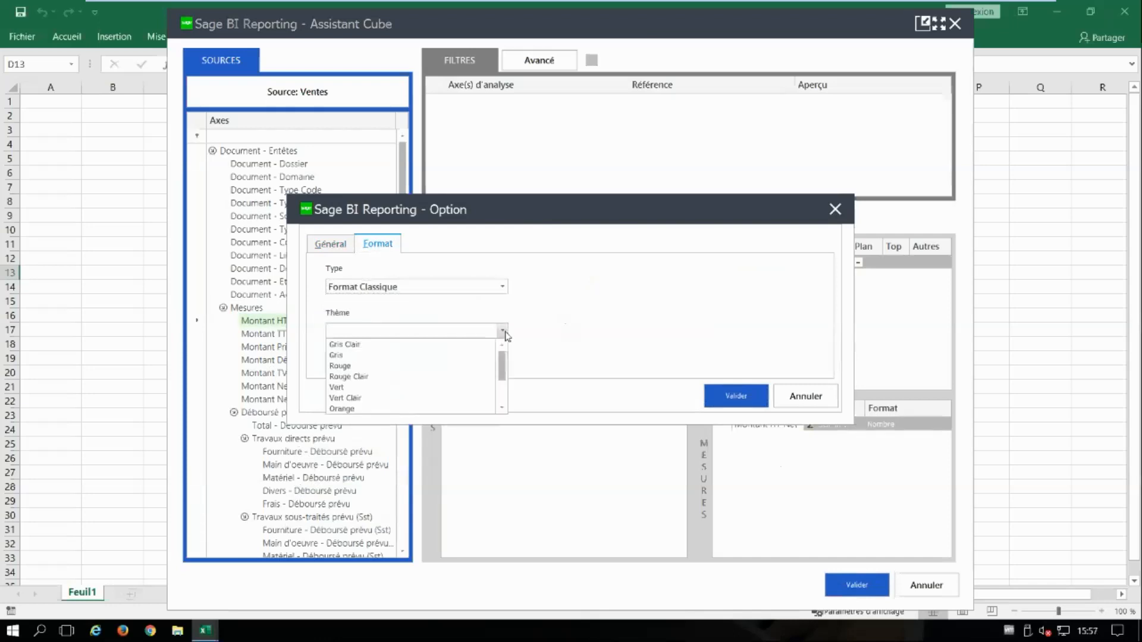
pyautogui.click(343, 388)
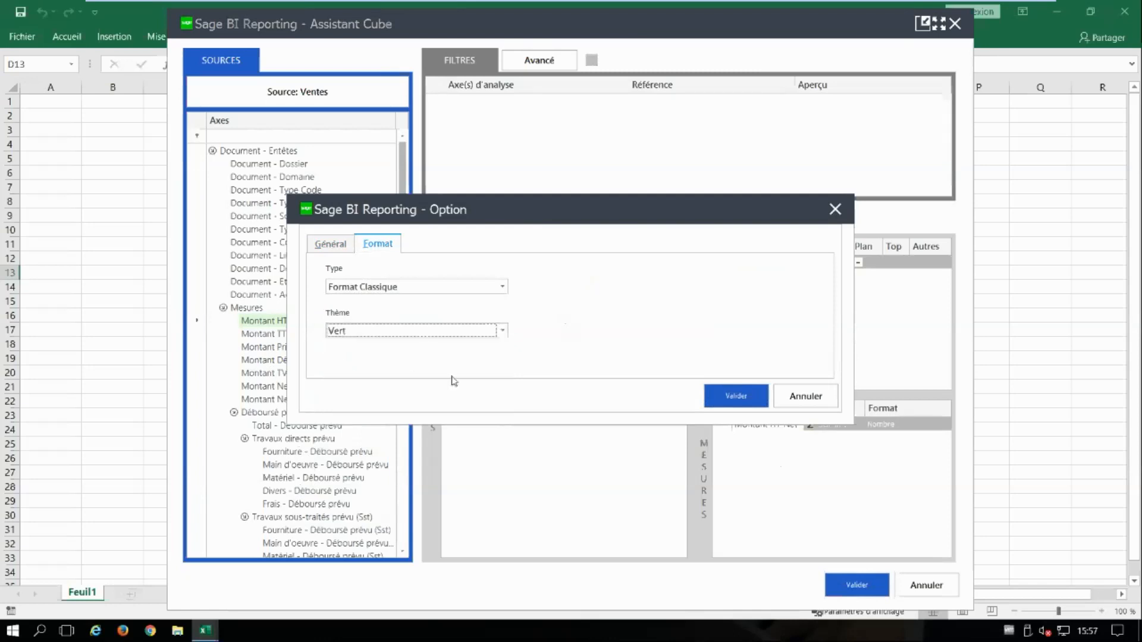
pyautogui.click(736, 395)
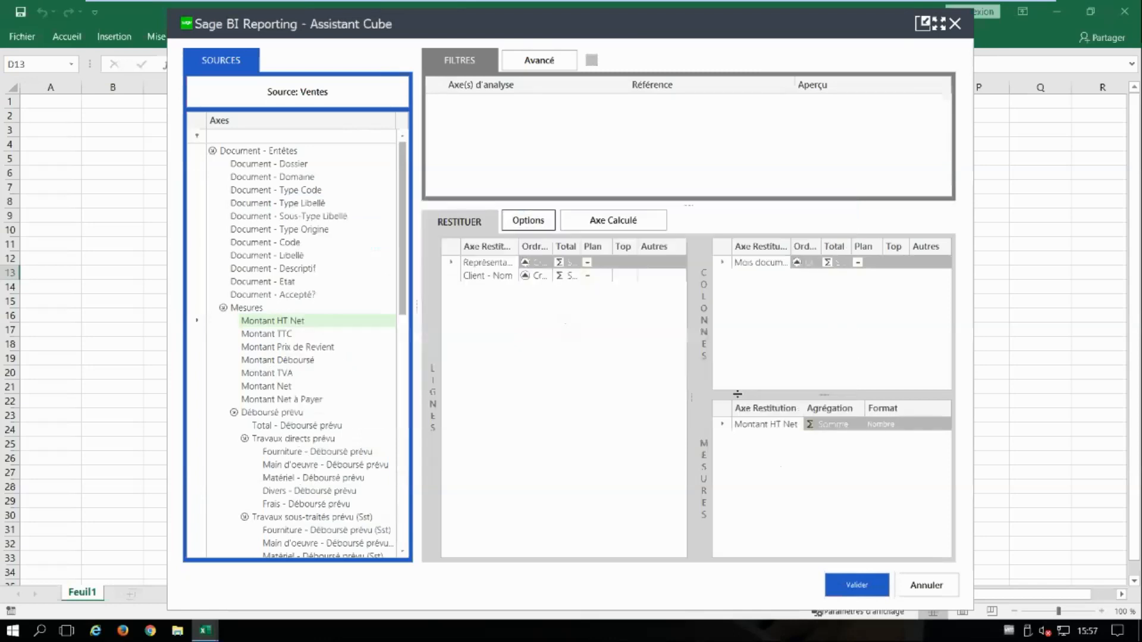
# Apply a green-yellow colour scale (Nuances de couleurs) to the Montant HT Net measure and generate the cube in the sheet.
pyautogui.rightClick(863, 427)
pyautogui.moveTo(916, 434)
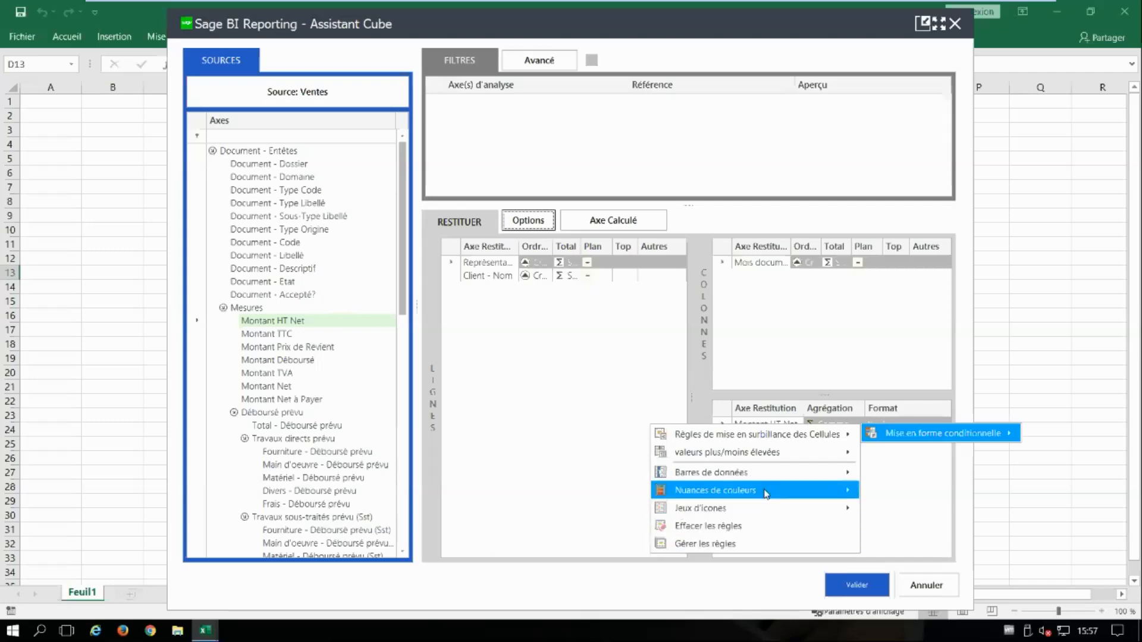
pyautogui.moveTo(766, 495)
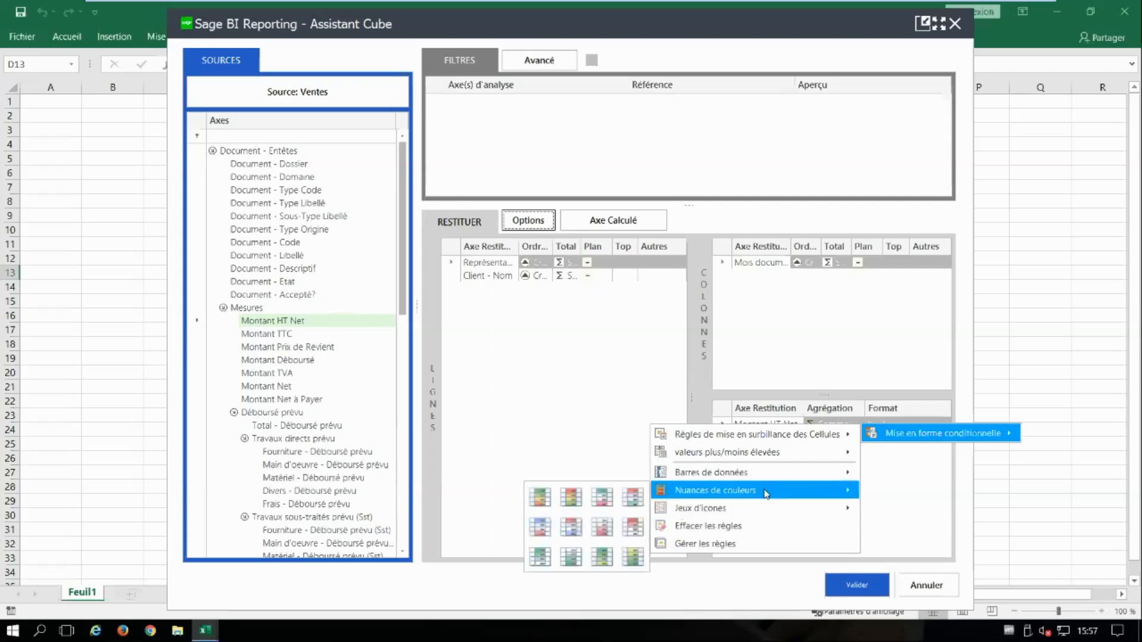
pyautogui.click(601, 556)
pyautogui.click(848, 586)
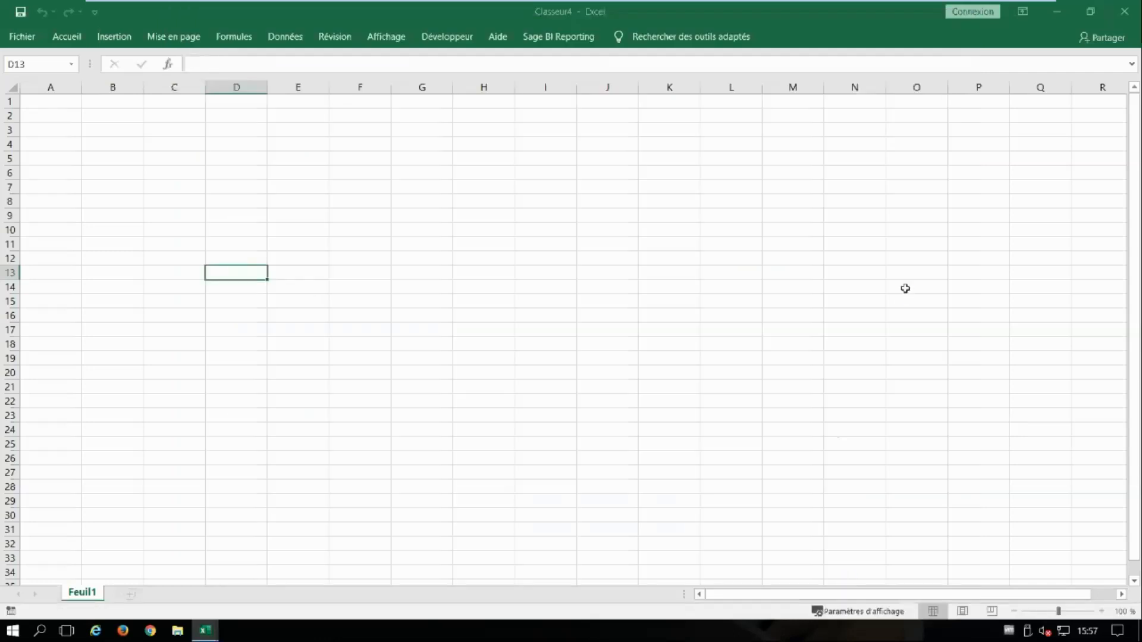
pyautogui.scroll(-2, 905, 288)
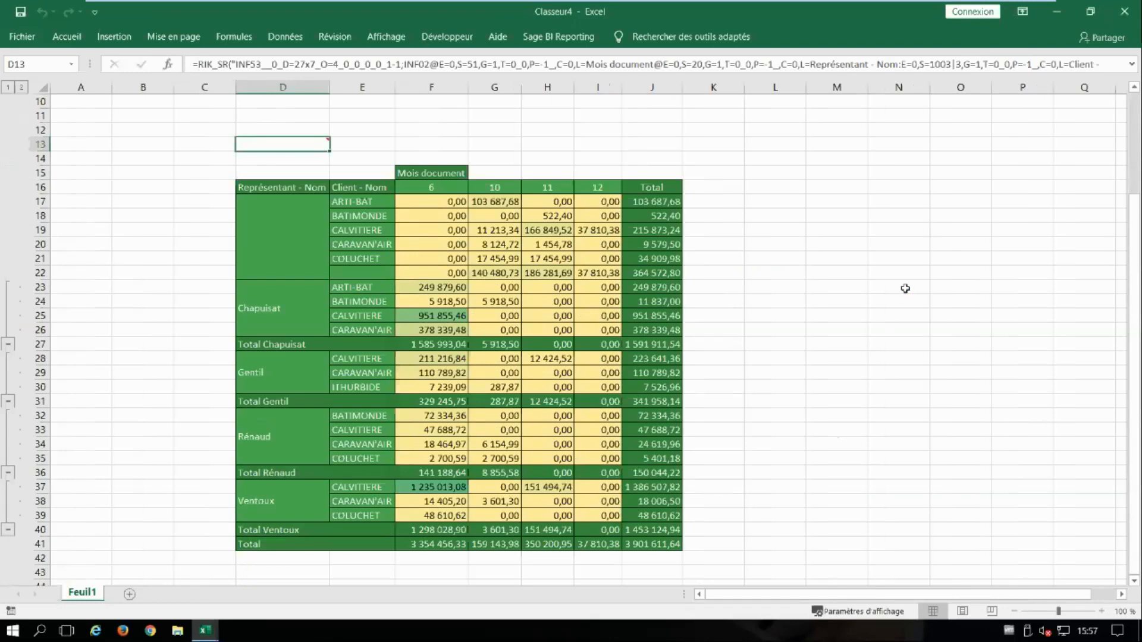
pyautogui.click(575, 42)
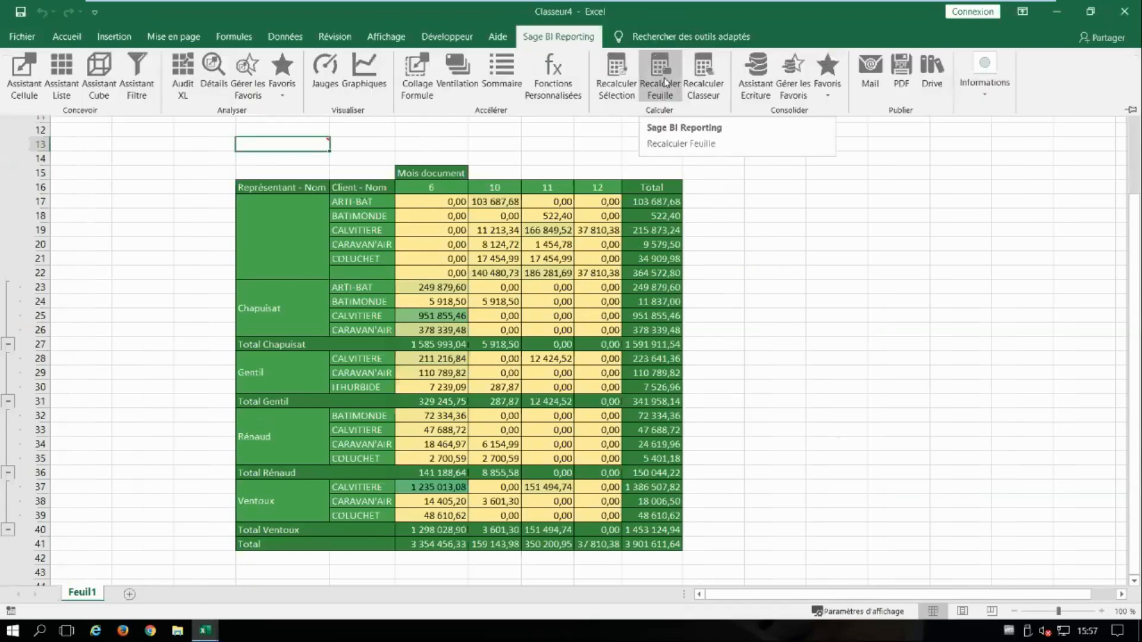
pyautogui.click(764, 283)
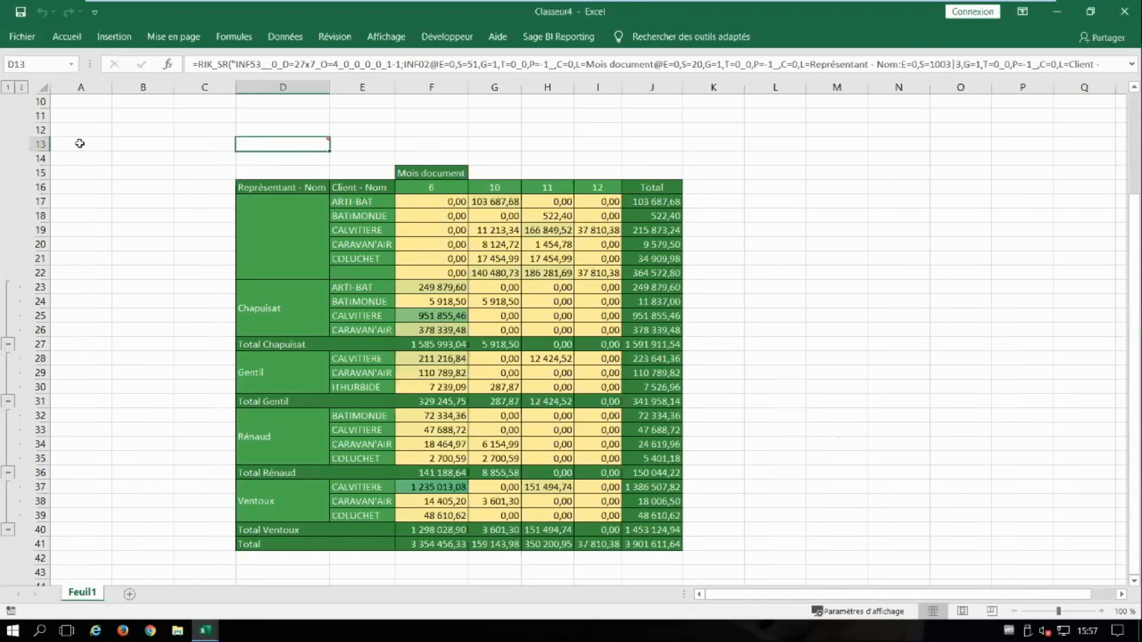
# Enter the label Clients in A13 with the filter value * in B13.
pyautogui.click(84, 144)
pyautogui.write('Clien')
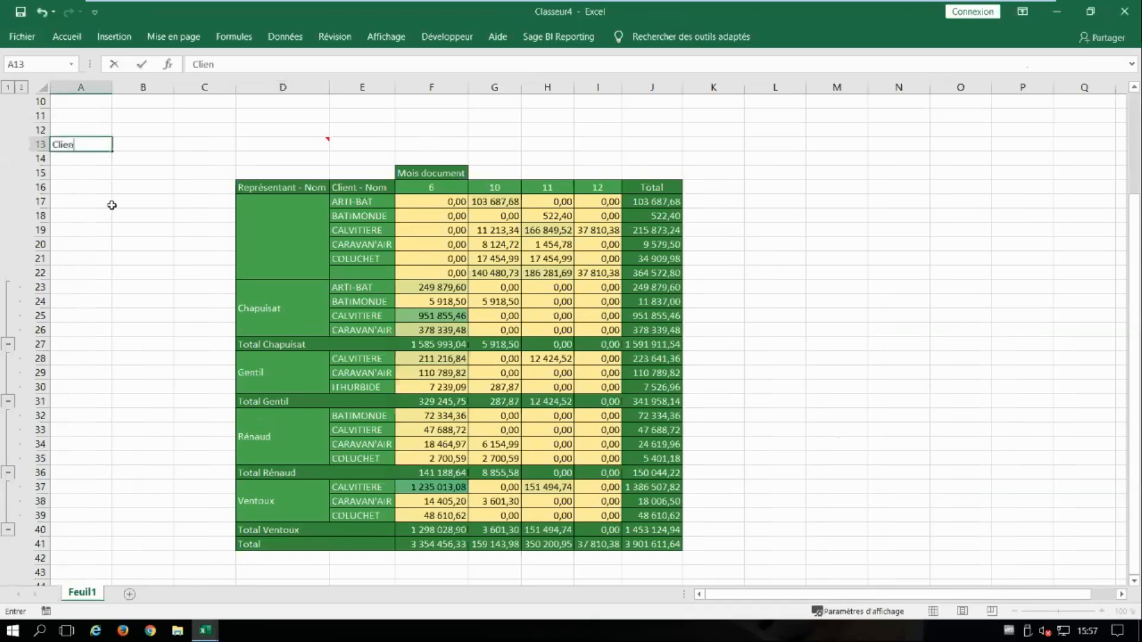
pyautogui.press('Tab')
pyautogui.write('*')
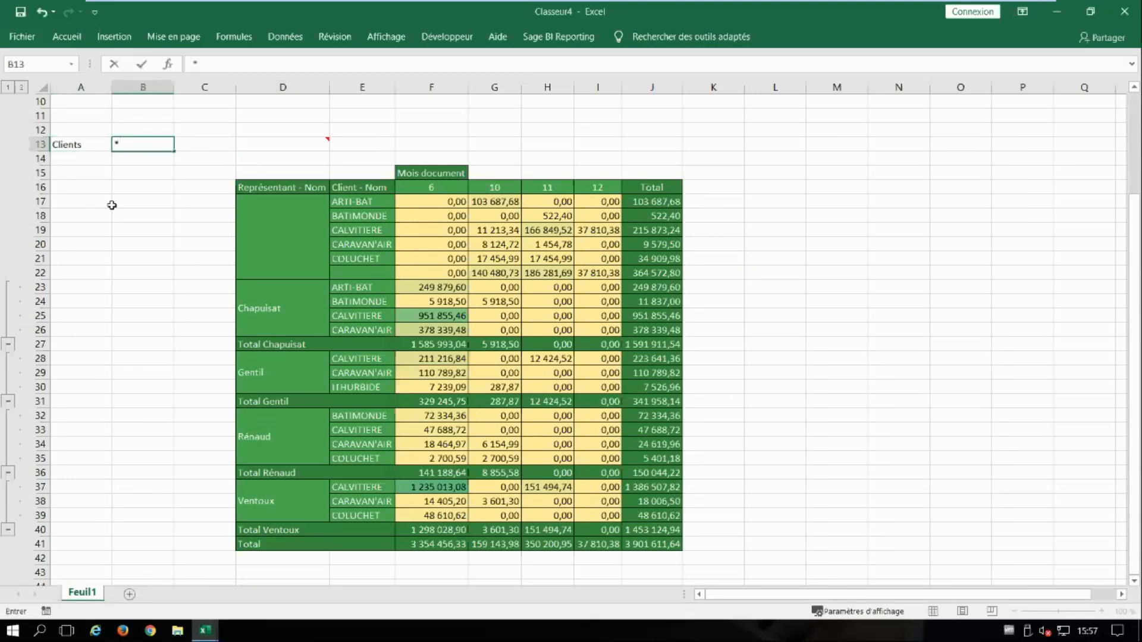
pyautogui.press('Return')
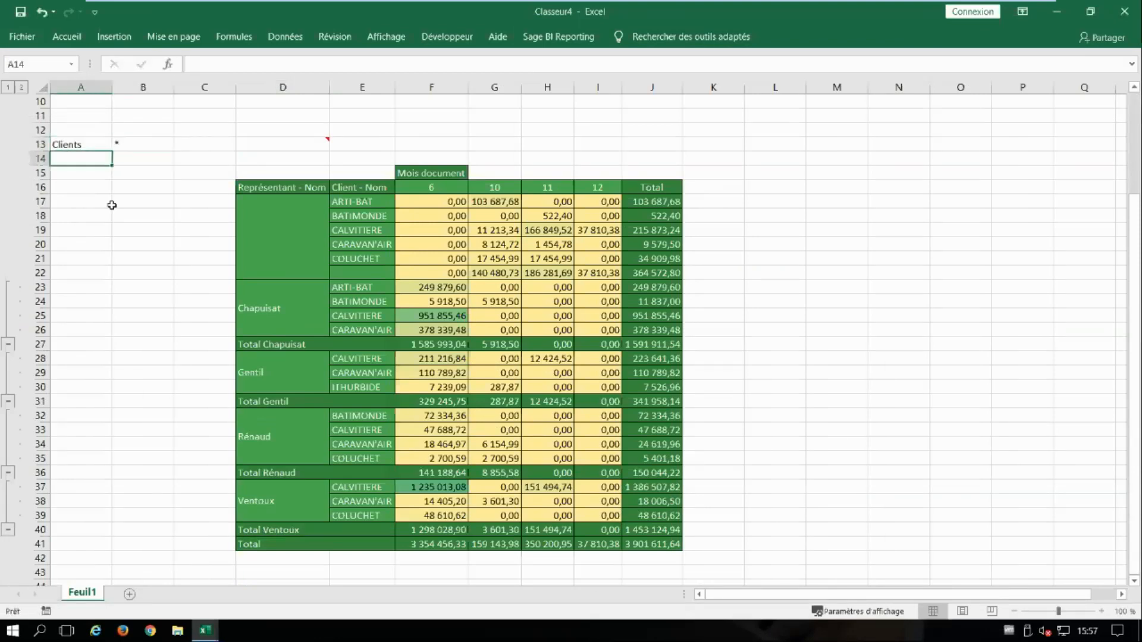
# Enter the labels Chargé d'affaires in A14 and Mois in A15, each with the filter value * in column B.
pyautogui.write("Chargé d'affaires")
pyautogui.press('Tab')
pyautogui.write('*')
pyautogui.press('Down')
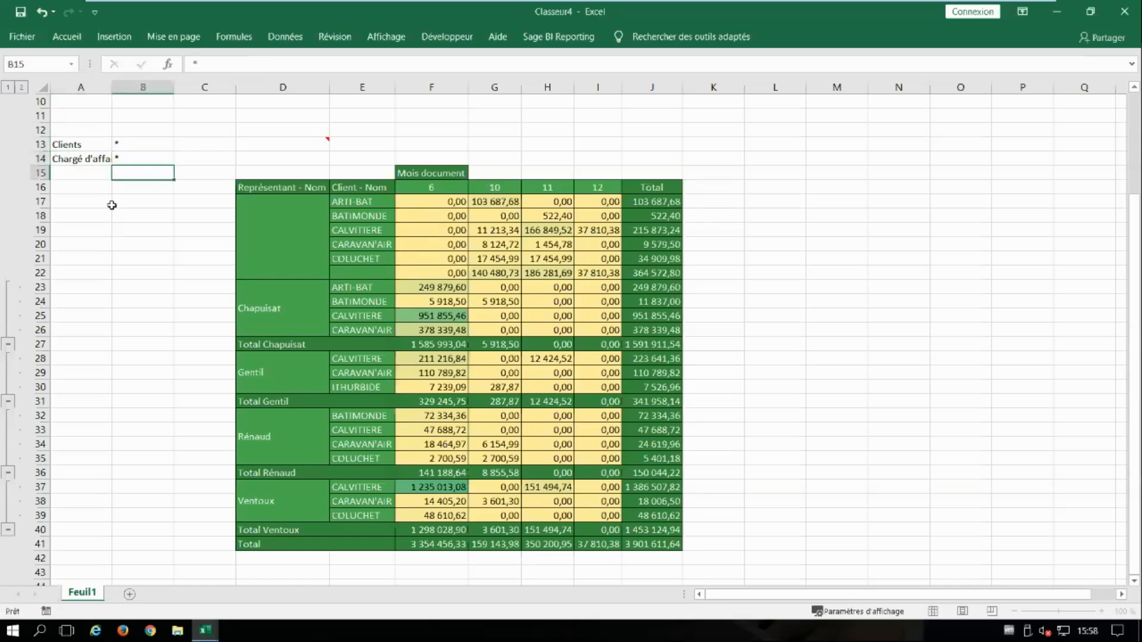
pyautogui.press('Left')
pyautogui.write('Mois')
pyautogui.press('Tab')
pyautogui.write('*')
pyautogui.press('Down')
# Reopen the cube in D13 and filter Document - Type Libellé on Avoir client and Facture client.
pyautogui.click(282, 147)
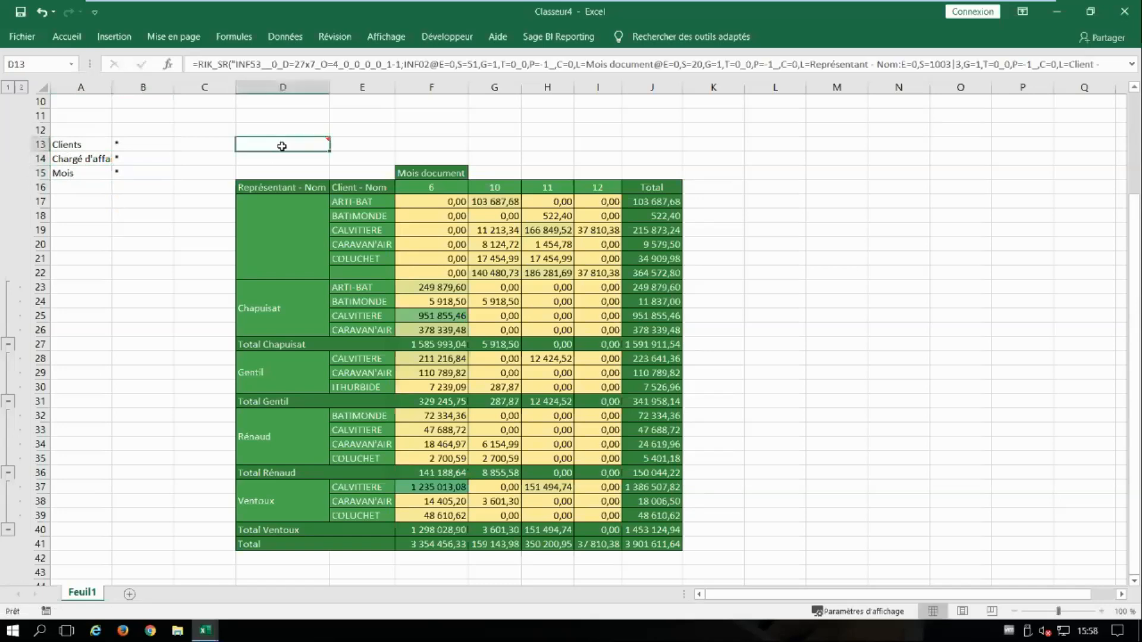
pyautogui.doubleClick(282, 146)
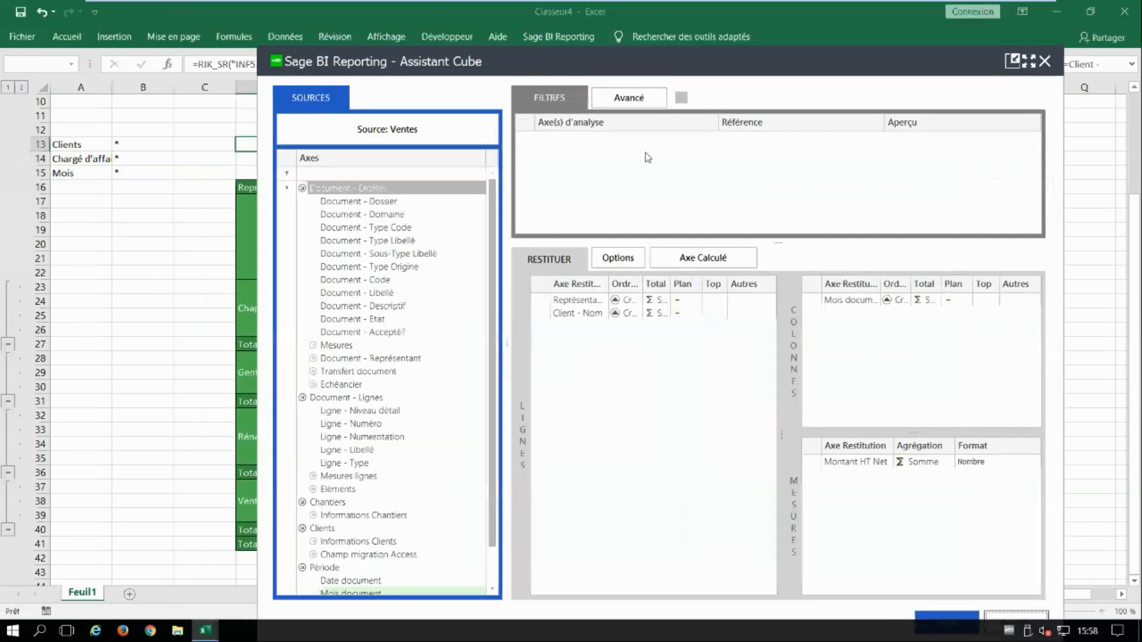
pyautogui.click(644, 153)
pyautogui.click(384, 241)
pyautogui.moveTo(382, 243); pyautogui.dragTo(564, 156)
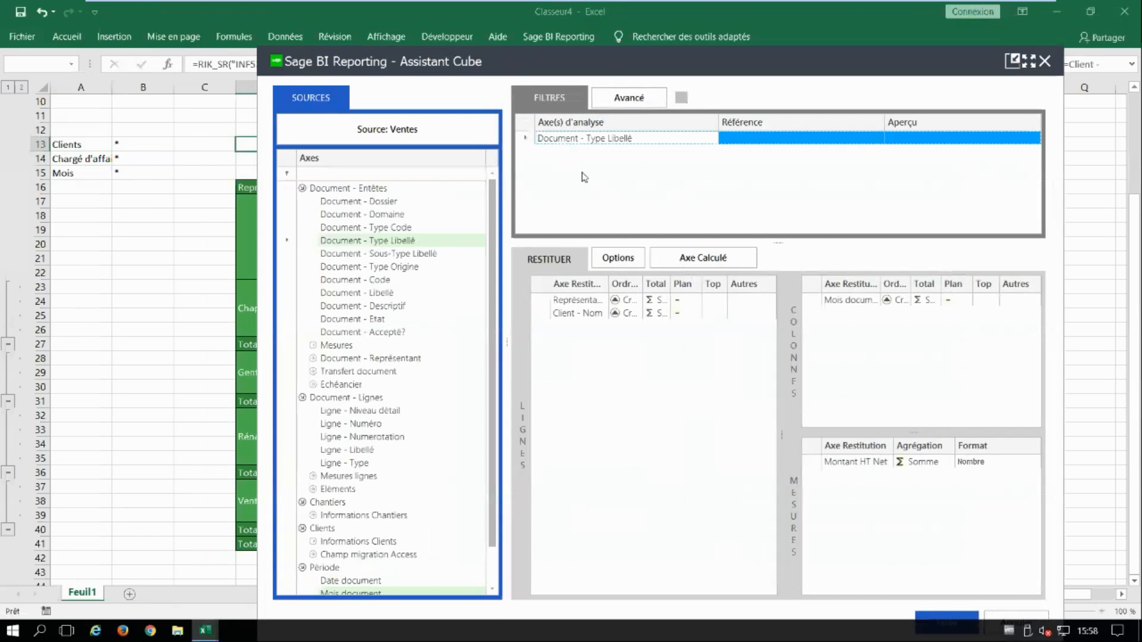
pyautogui.click(881, 140)
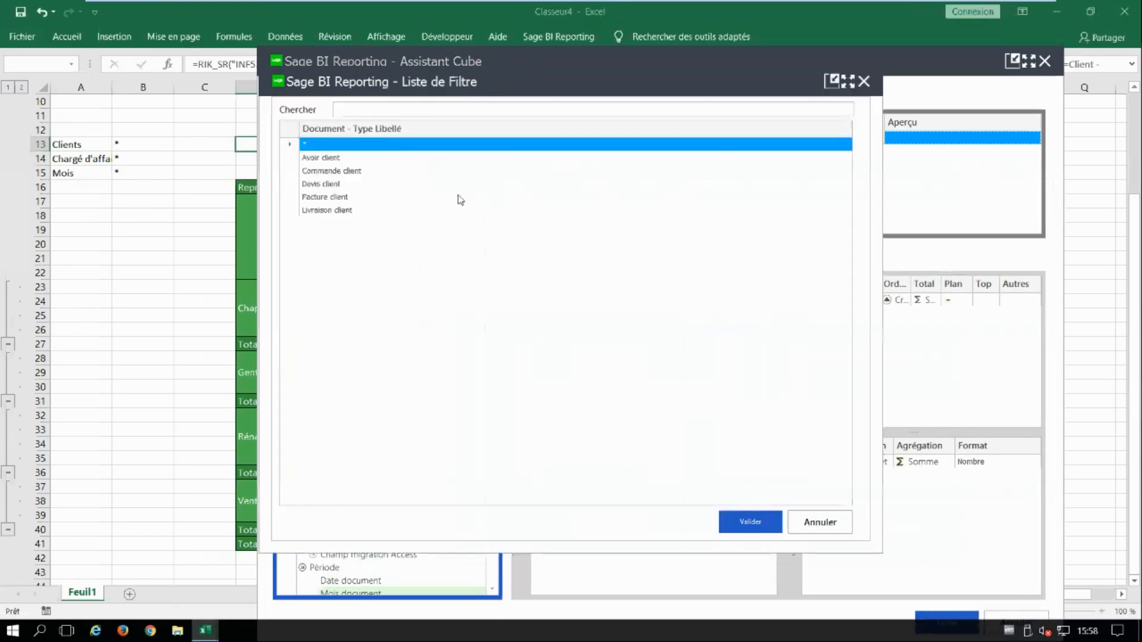
pyautogui.click(335, 160)
pyautogui.keyDown('ctrl'); pyautogui.click(346, 198); pyautogui.keyUp('ctrl')
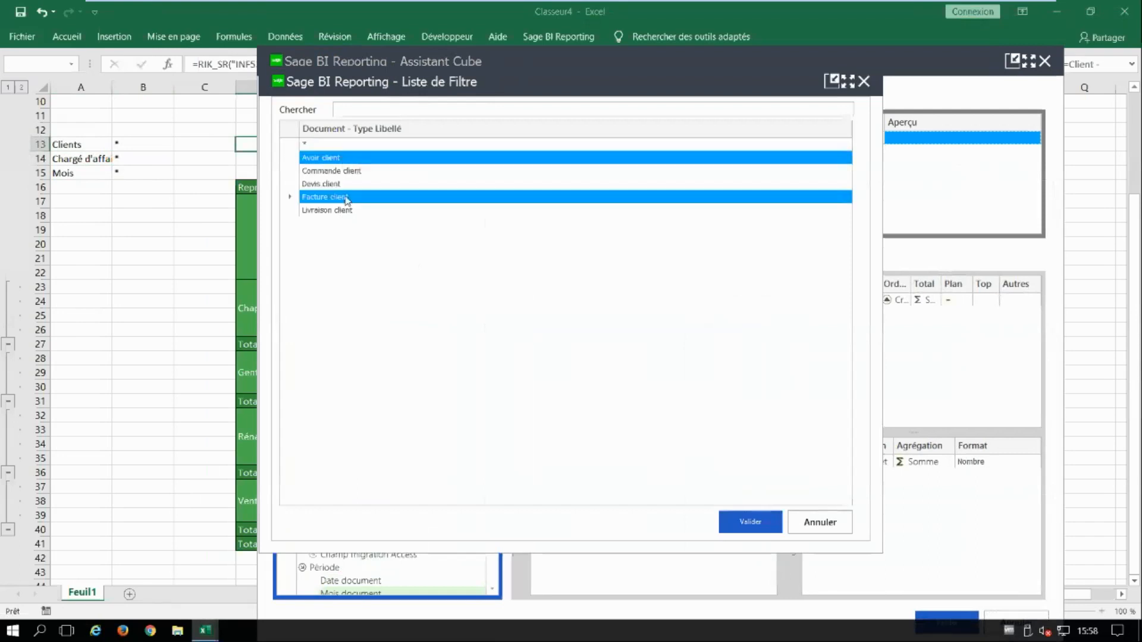
pyautogui.click(762, 524)
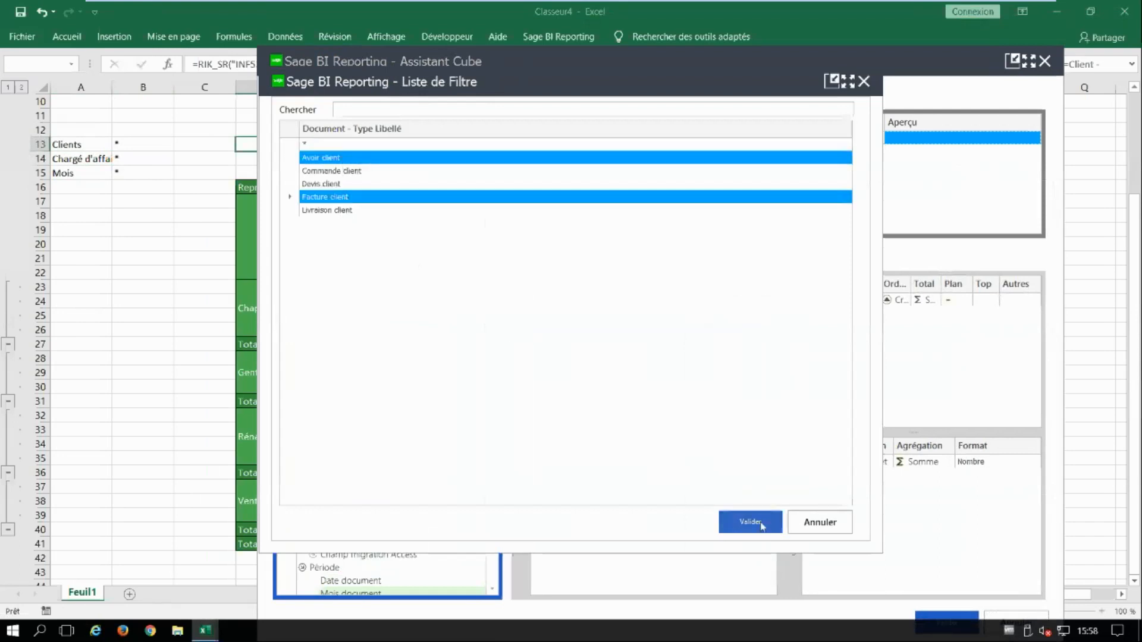
# Add cube filters on Représentant - Nom, Client - Nom and Mois document, linked to cells B14, B13 and B15, and regenerate the cube.
pyautogui.moveTo(585, 300); pyautogui.dragTo(581, 193)
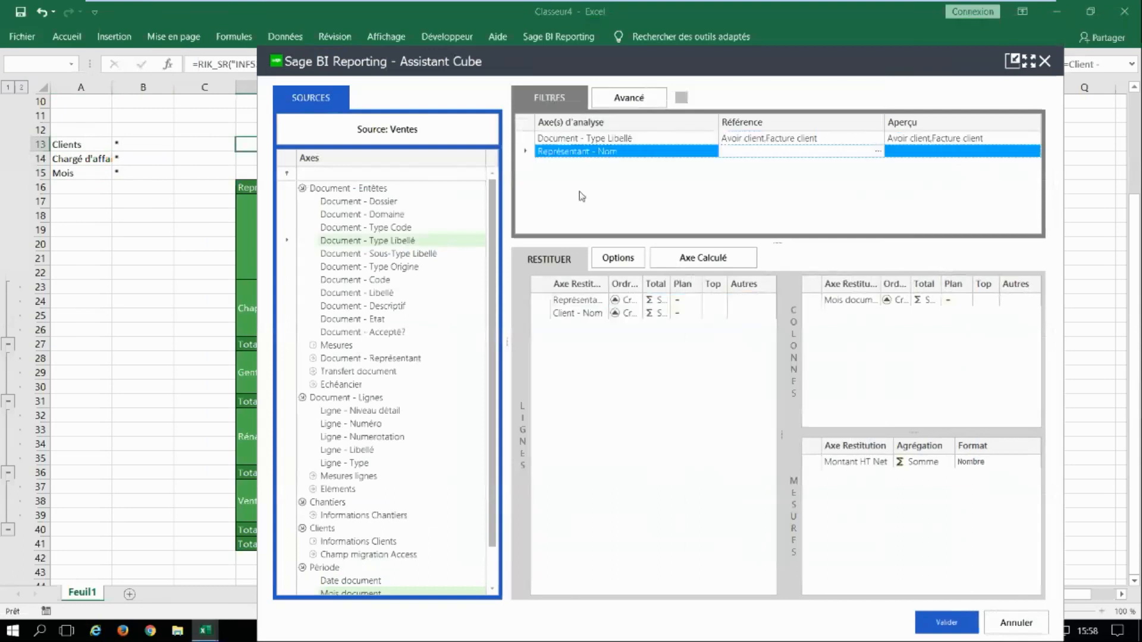
pyautogui.click(121, 160)
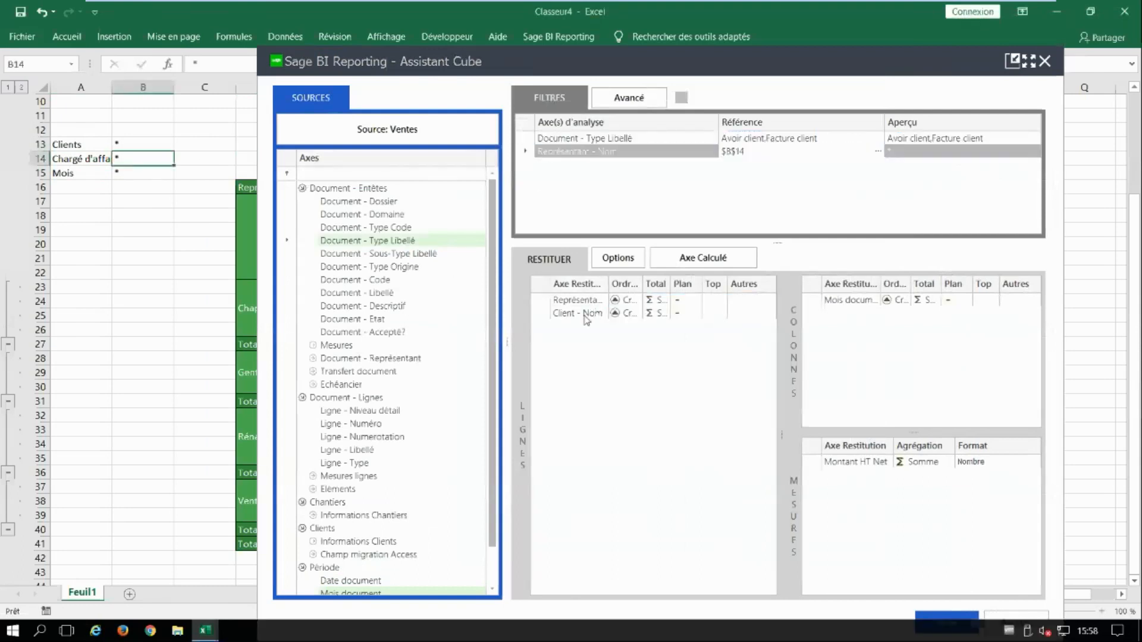
pyautogui.moveTo(584, 313); pyautogui.dragTo(589, 173)
pyautogui.click(146, 144)
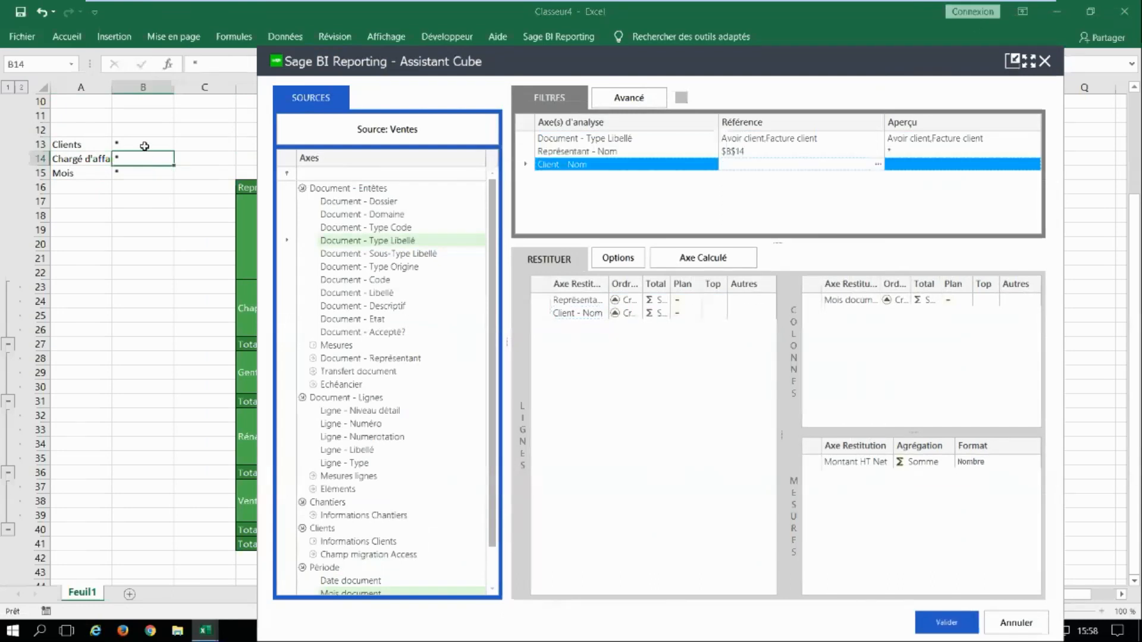
pyautogui.moveTo(861, 301); pyautogui.dragTo(723, 218)
pyautogui.click(142, 172)
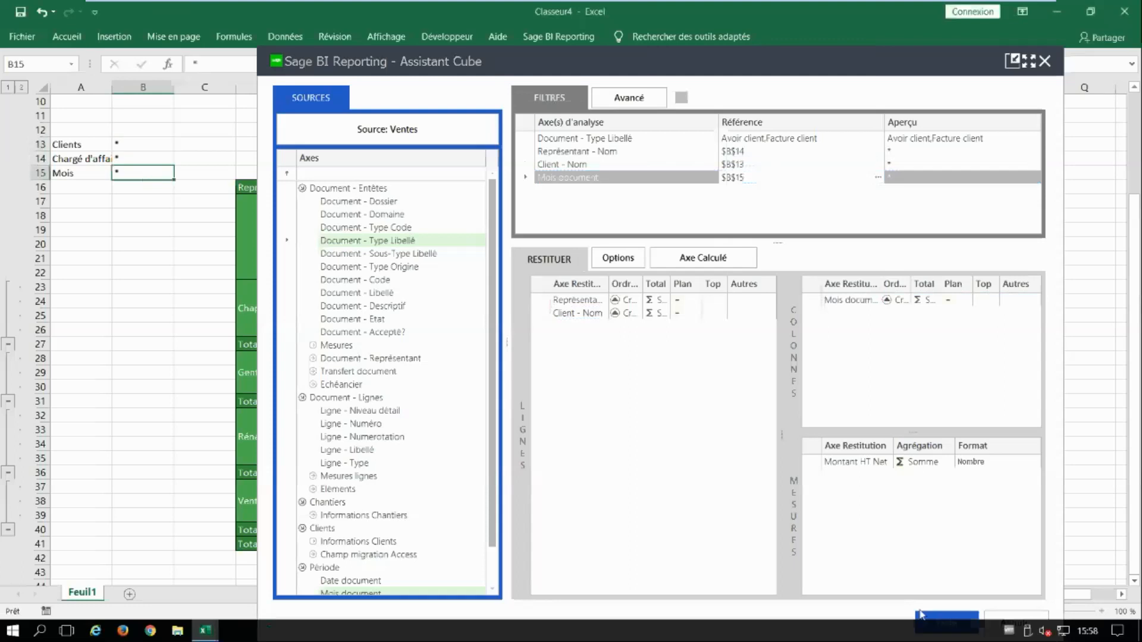
pyautogui.click(948, 617)
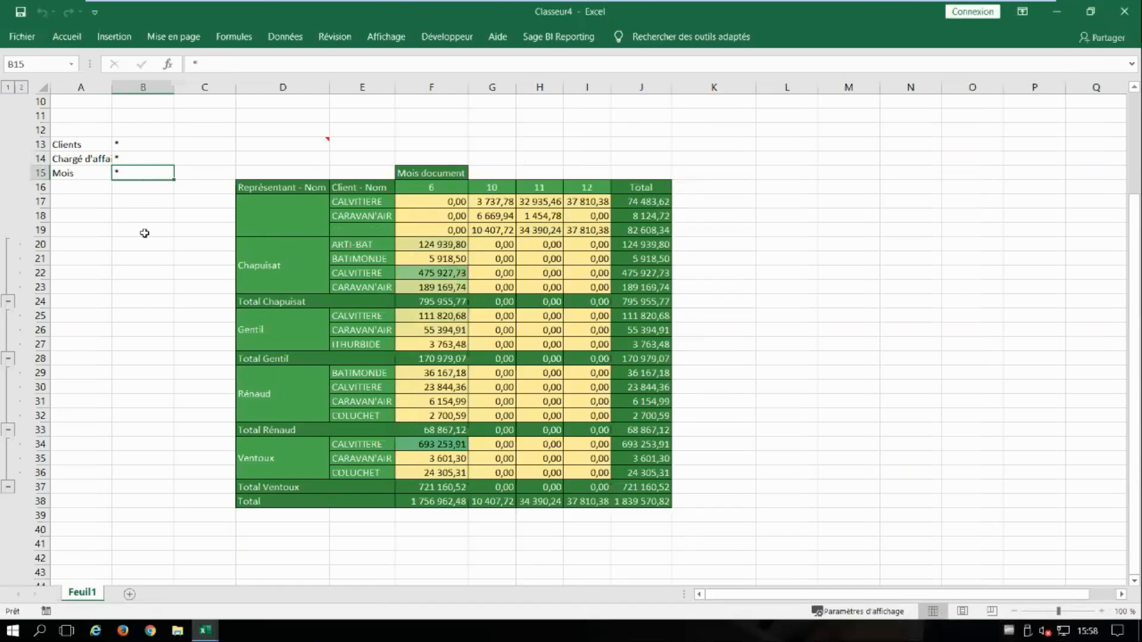
# Filter the cube on month 6 in B15 and on the first and third listed representatives in B14.
pyautogui.write('6')
pyautogui.press('Up')
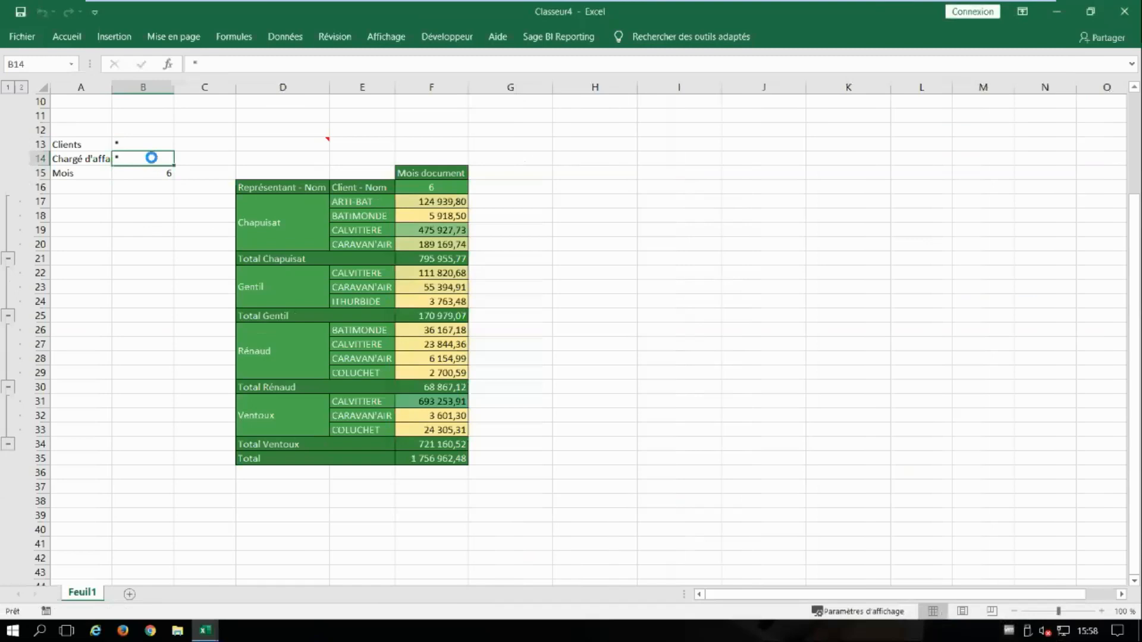
pyautogui.doubleClick(152, 159)
pyautogui.click(321, 159)
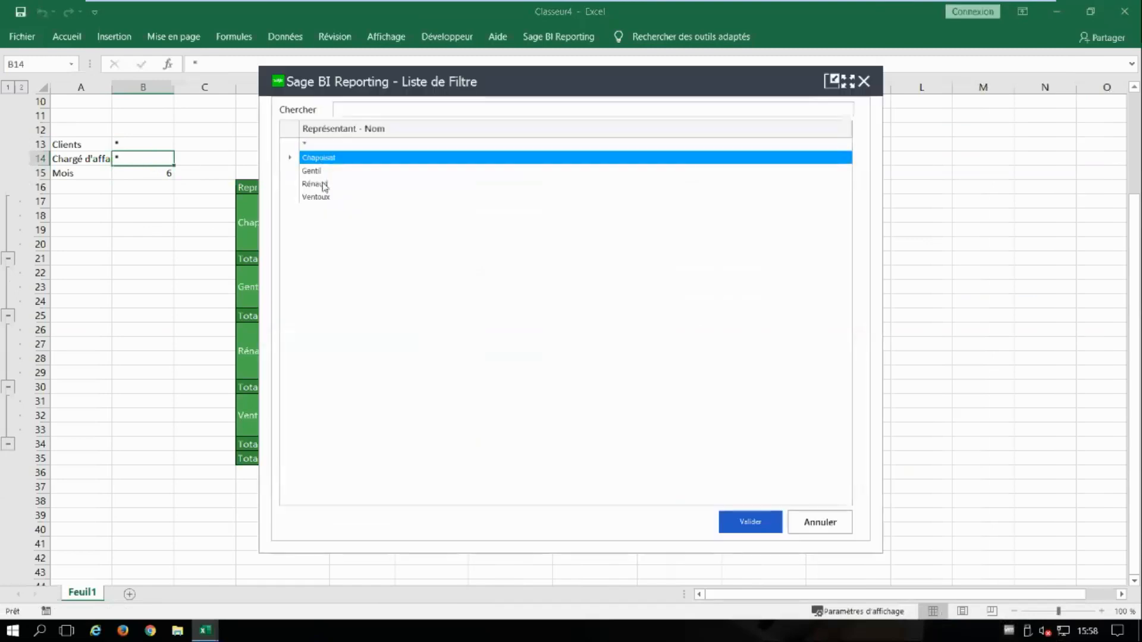
pyautogui.keyDown('ctrl'); pyautogui.click(325, 185); pyautogui.keyUp('ctrl')
pyautogui.click(749, 523)
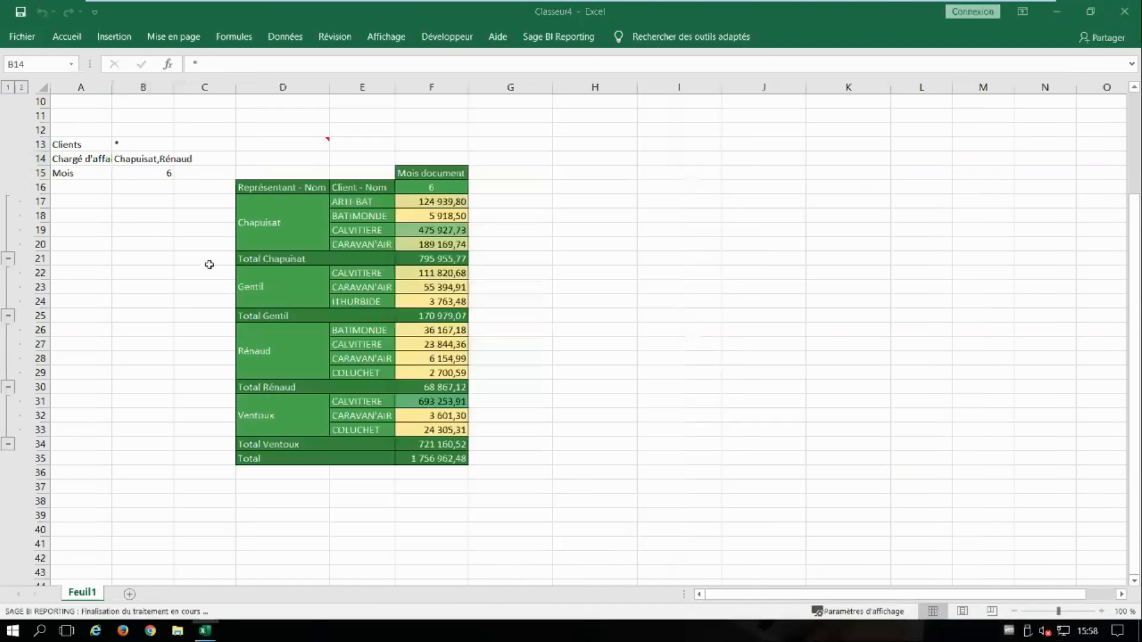
# Set the Clients filter in B13 to BATIMONDE.
pyautogui.click(150, 144)
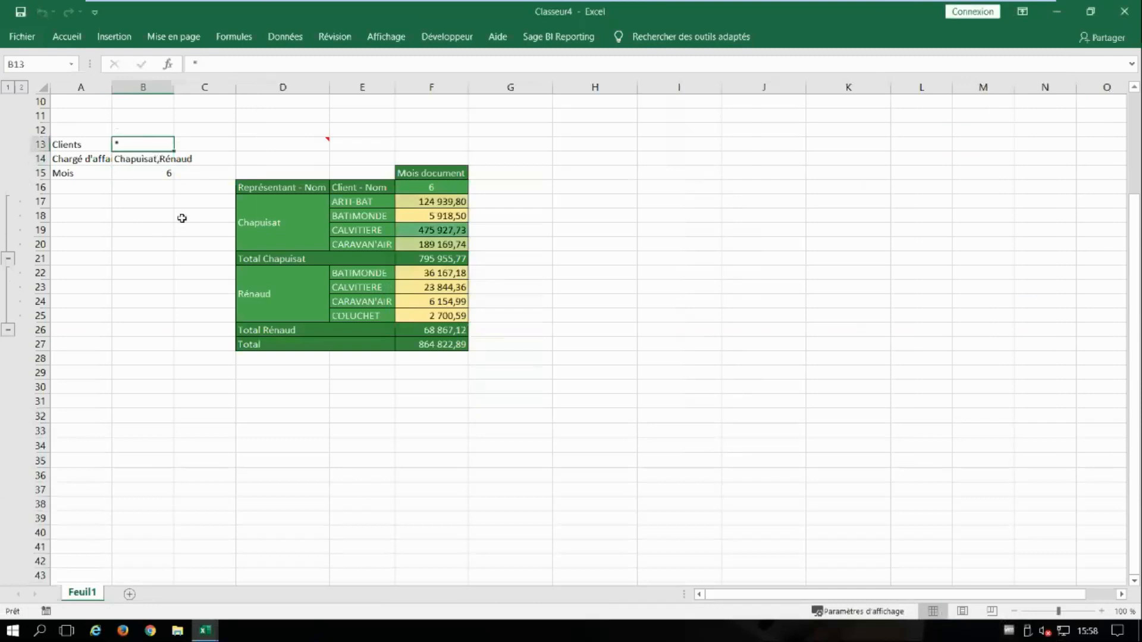
pyautogui.write('BATIMONDE')
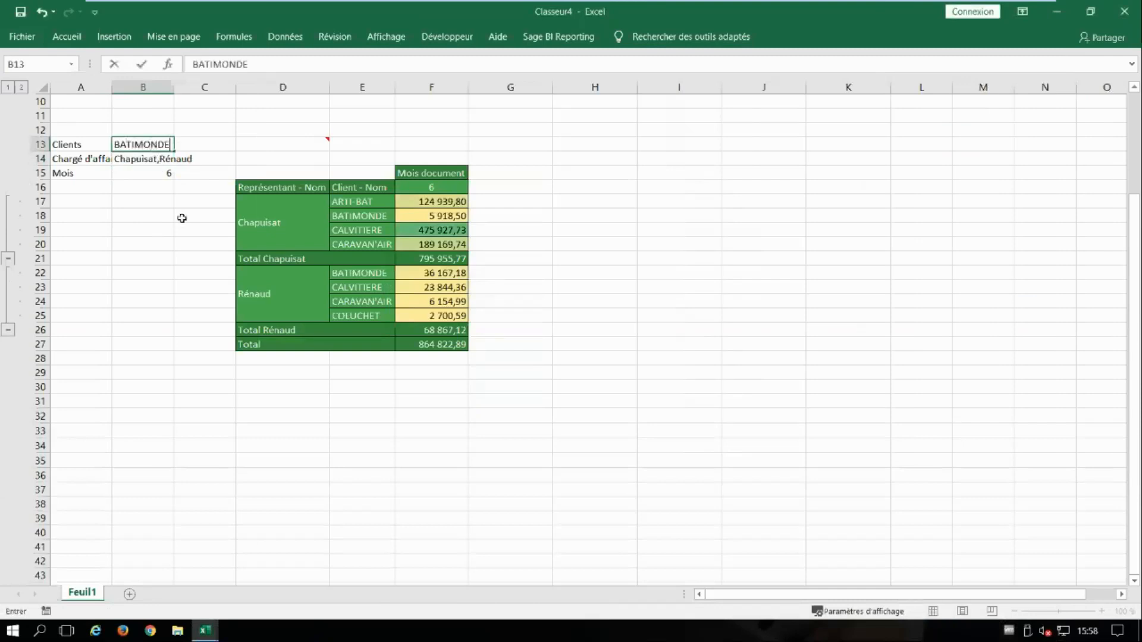
pyautogui.press('Return')
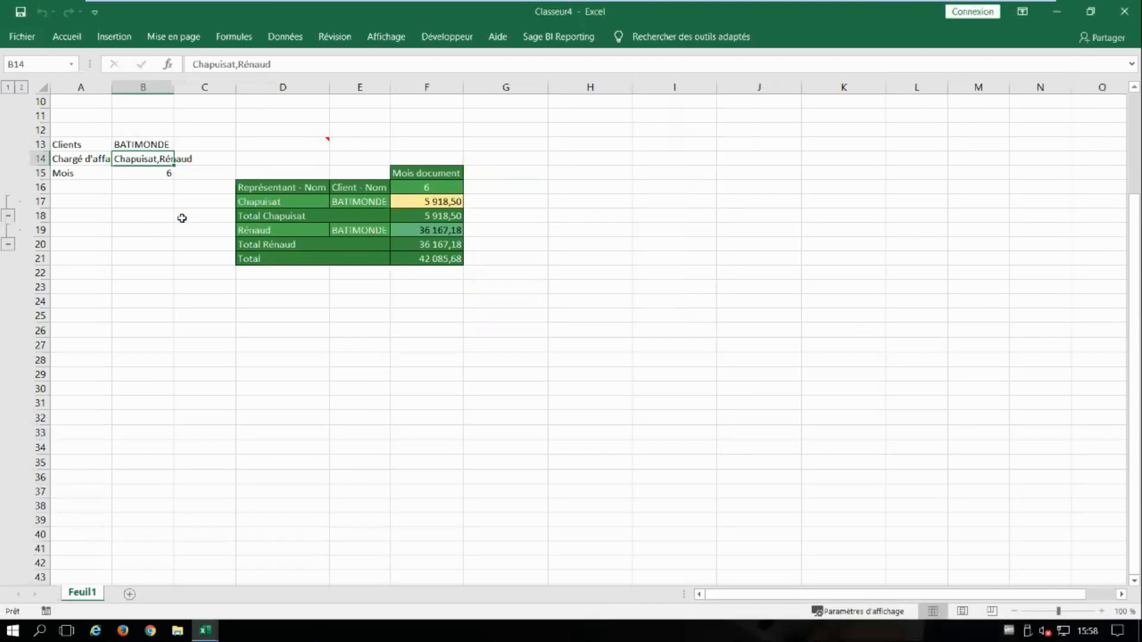
# Reset the Clients, Chargé d'affaires and Mois filters in B13:B15 to *.
pyautogui.press('Up')
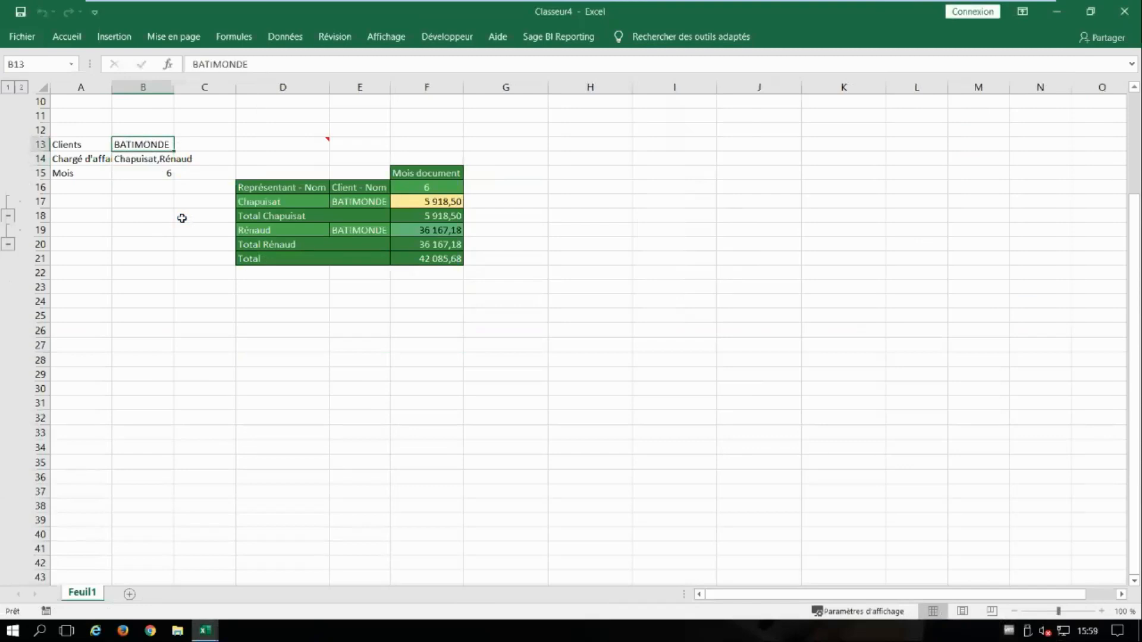
pyautogui.write('*')
pyautogui.press('Return')
pyautogui.write('*')
pyautogui.press('Return')
pyautogui.write('*')
pyautogui.press('Return')
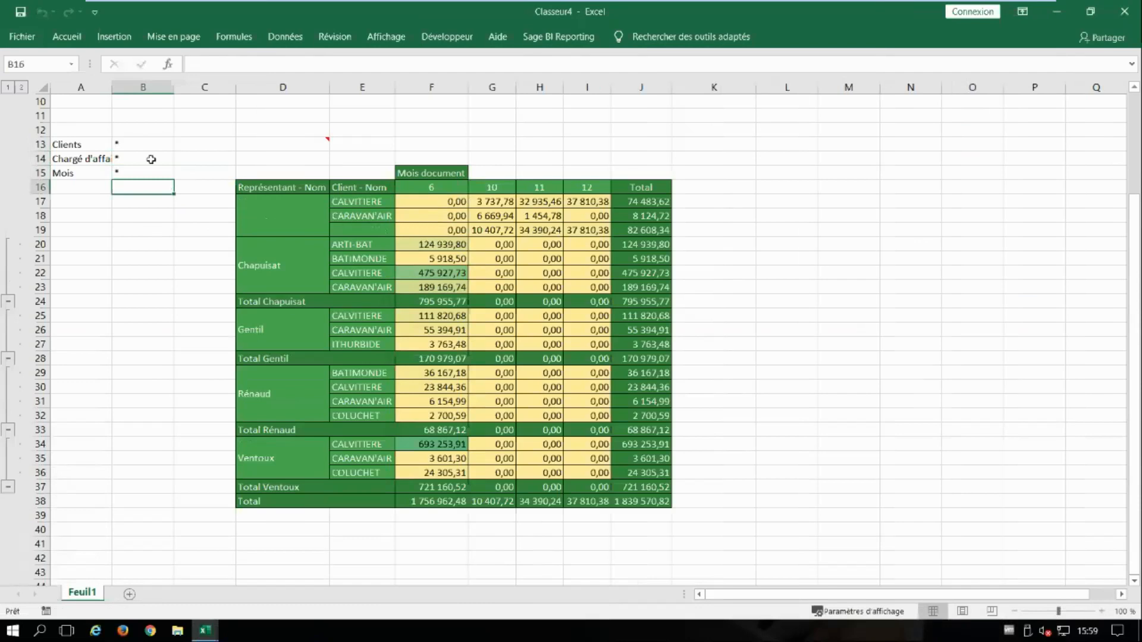
# Run Ventilation on the Clients filter cell B13 to create one sheet per client, and display the CARAVAN'AIR sheet.
pyautogui.click(141, 143)
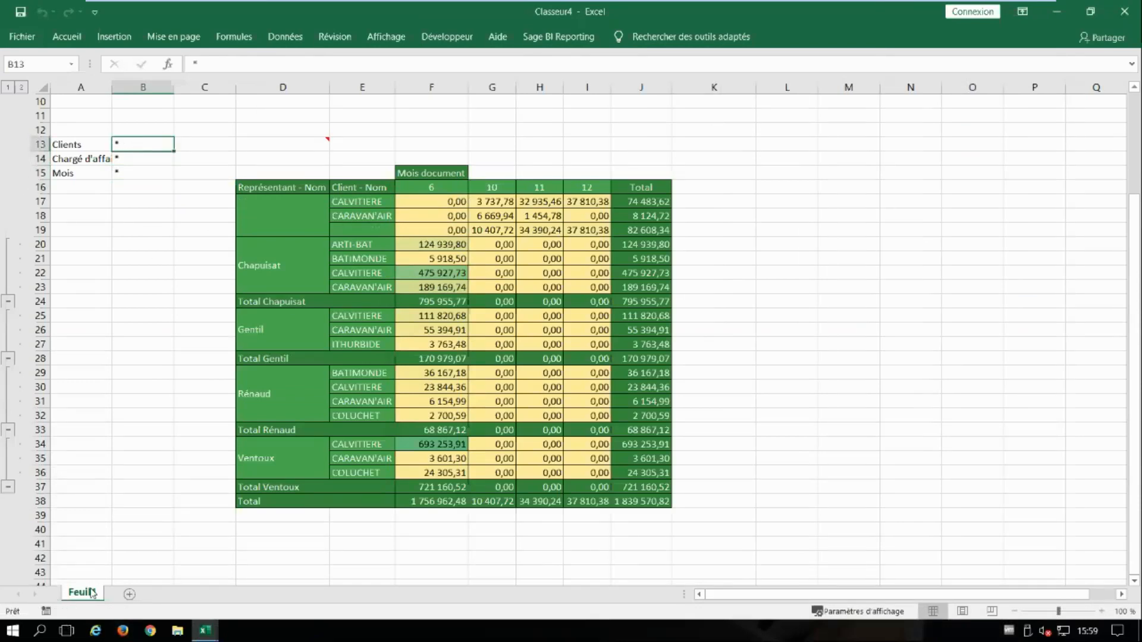
pyautogui.click(572, 40)
pyautogui.click(460, 95)
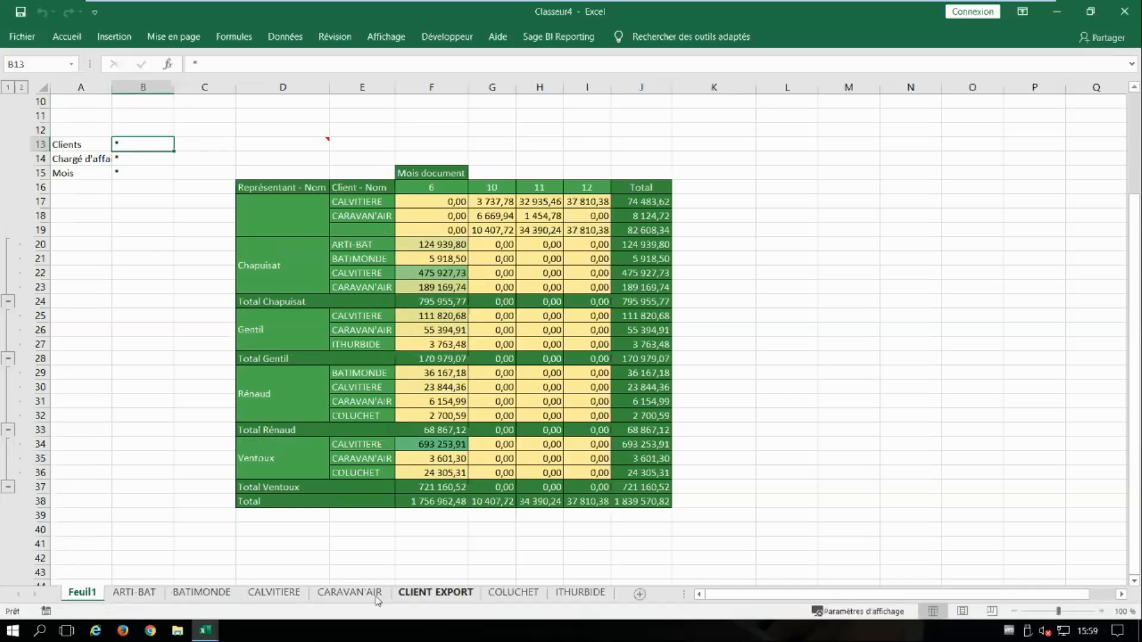
pyautogui.click(350, 593)
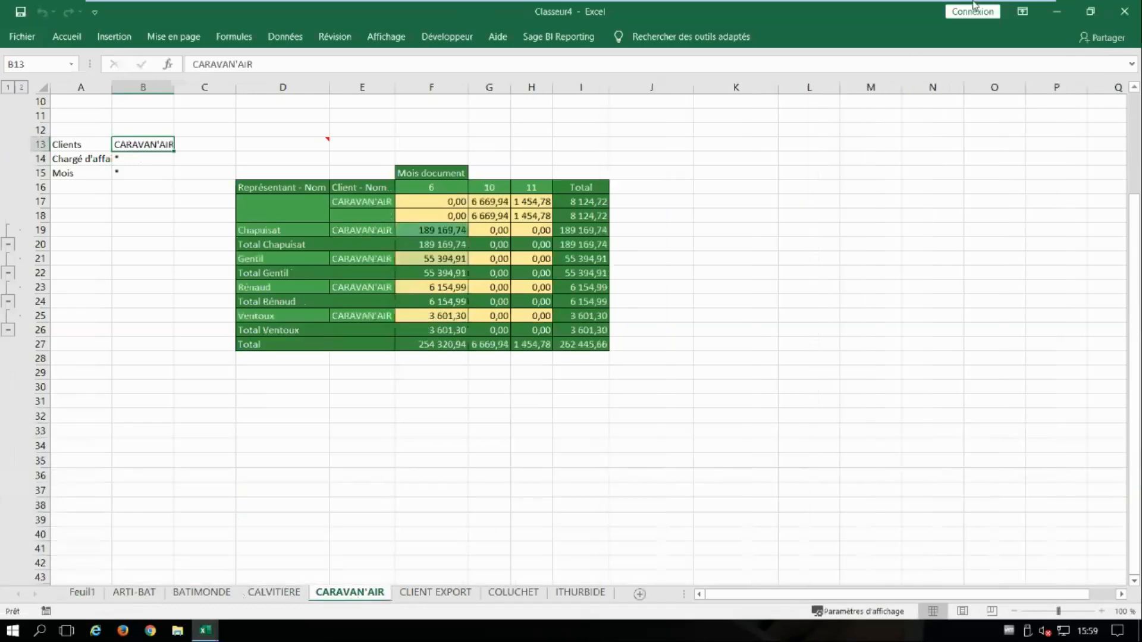
# Switch back to Batigest Connect and save a note on the CARAVAN'AIR chantier reading DQKSFJKSJF, a blank line, FQFKJDKFJSD, then F, S, F, SF, SD, F on separate lines.
pyautogui.moveTo(981, 4)
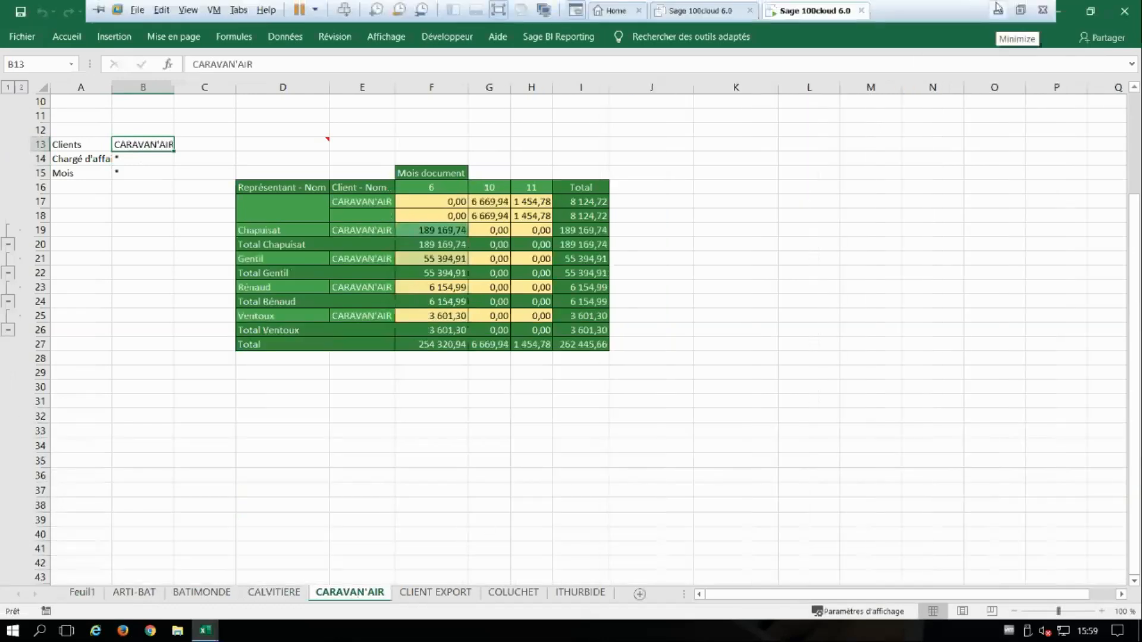
pyautogui.click(997, 8)
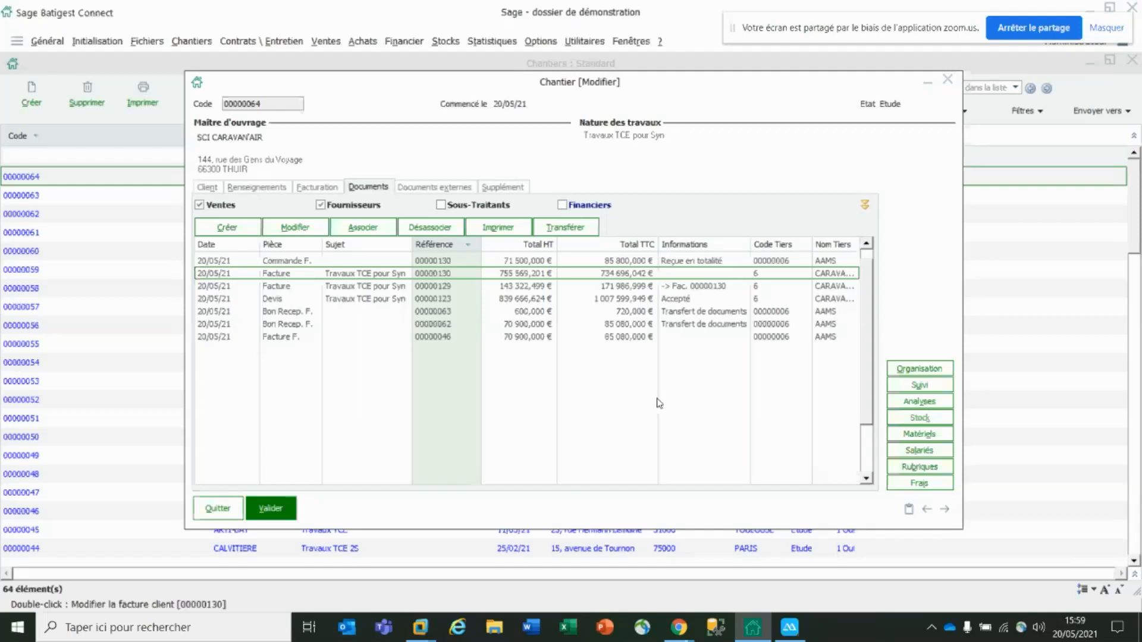
pyautogui.click(907, 510)
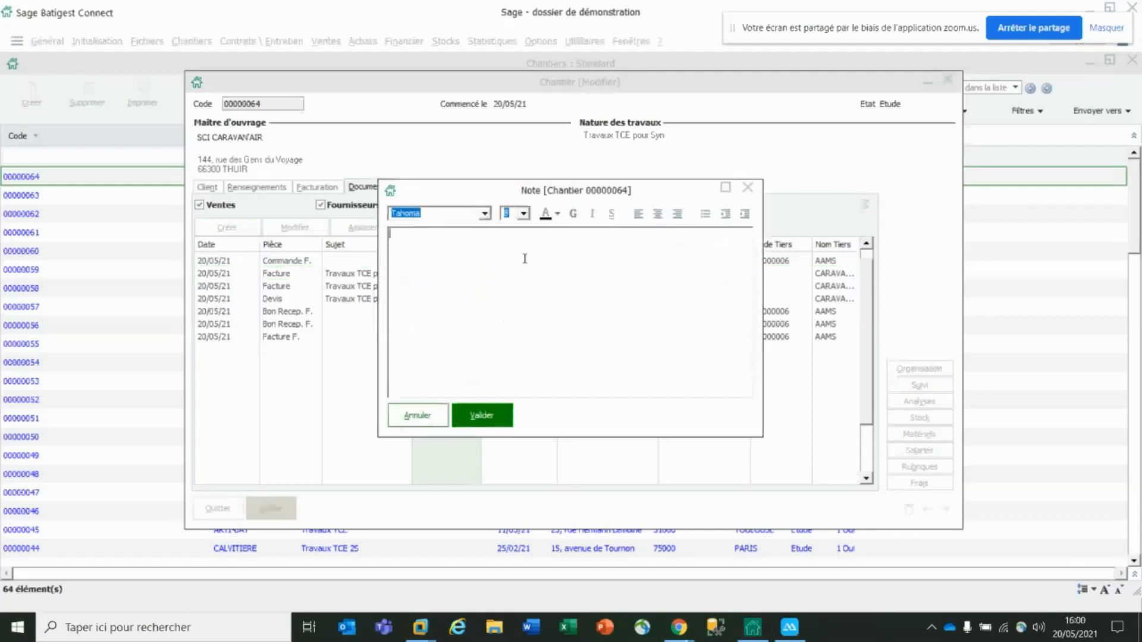
pyautogui.write('DQKSFJKSJF')
pyautogui.press('Return')
pyautogui.press('Return')
pyautogui.write('FQFKJDKFJSD')
pyautogui.press('Return')
pyautogui.write('F S F SF SD F')
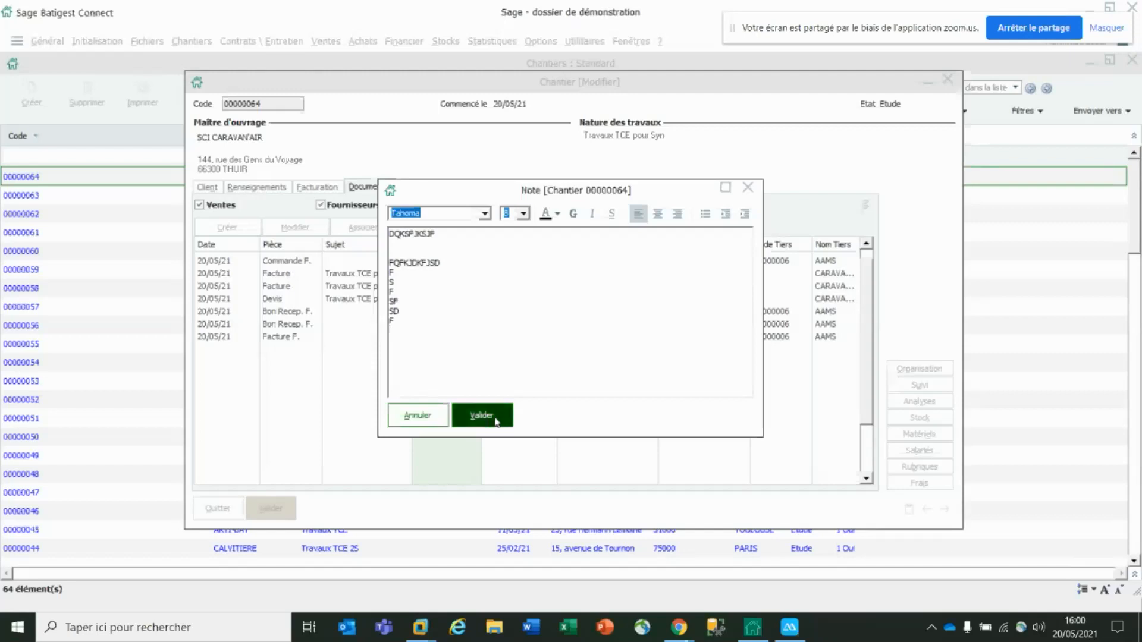
pyautogui.click(482, 415)
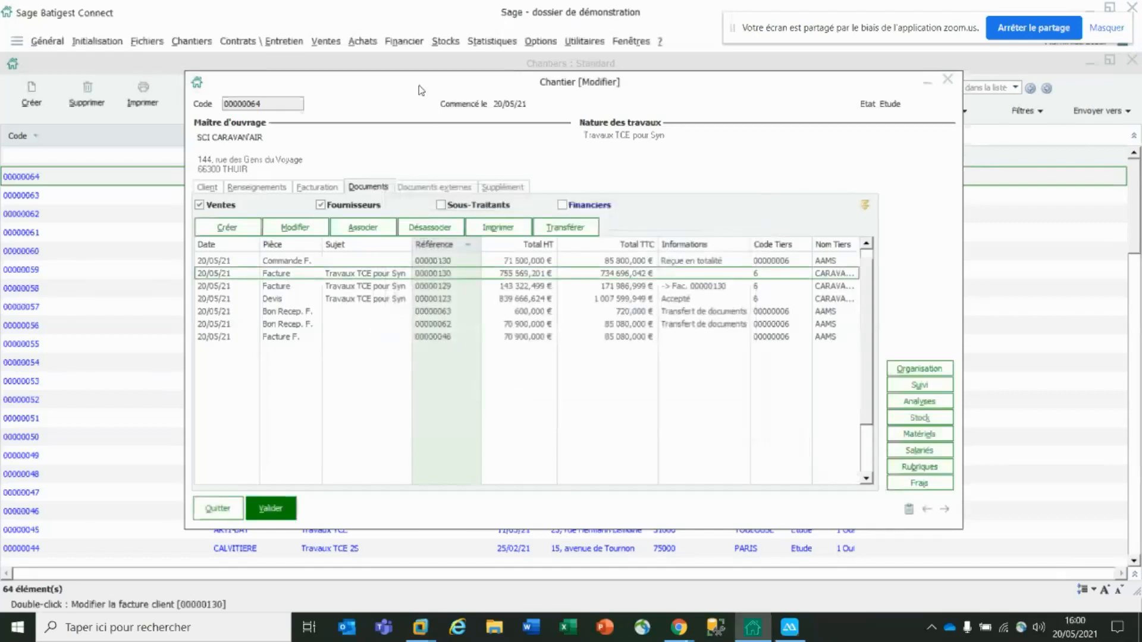
pyautogui.click(404, 40)
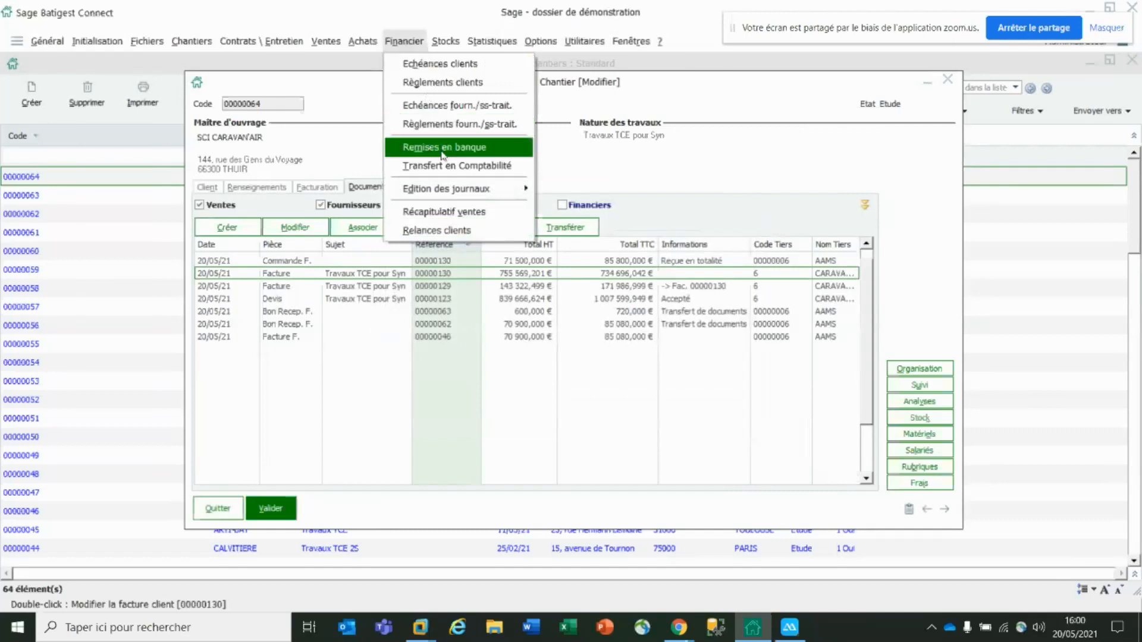
pyautogui.click(252, 42)
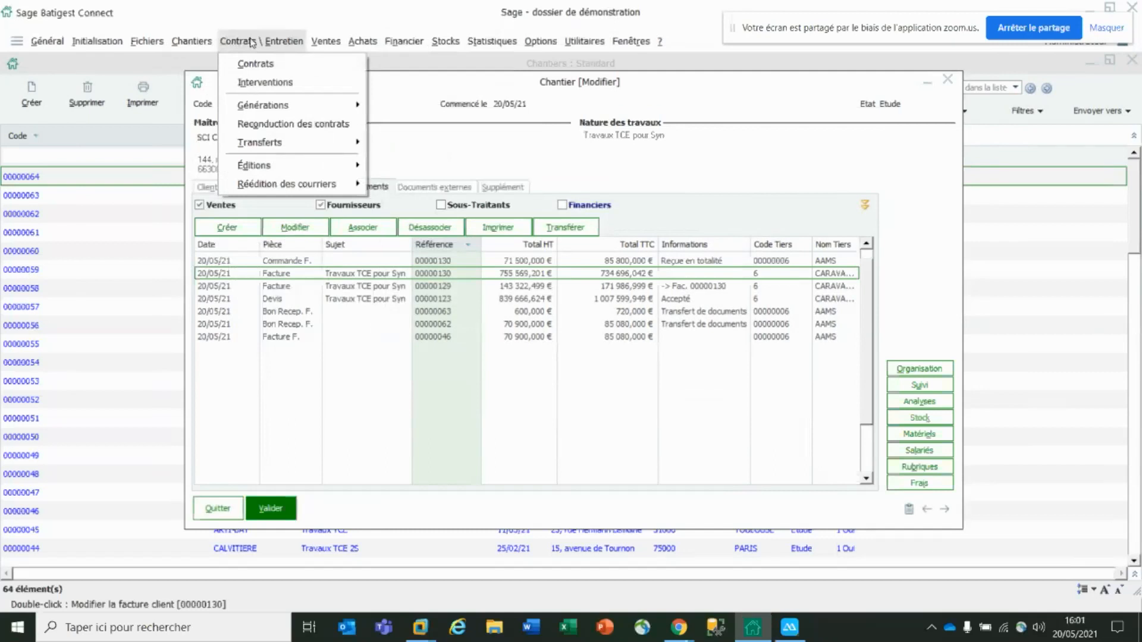
pyautogui.moveTo(406, 49)
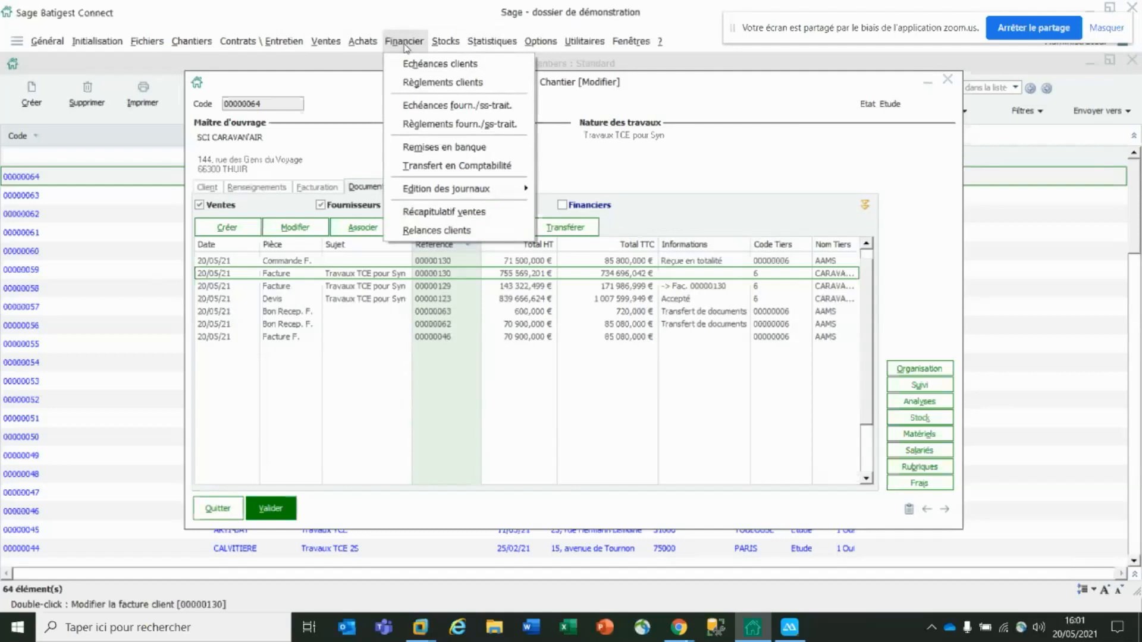
pyautogui.click(735, 91)
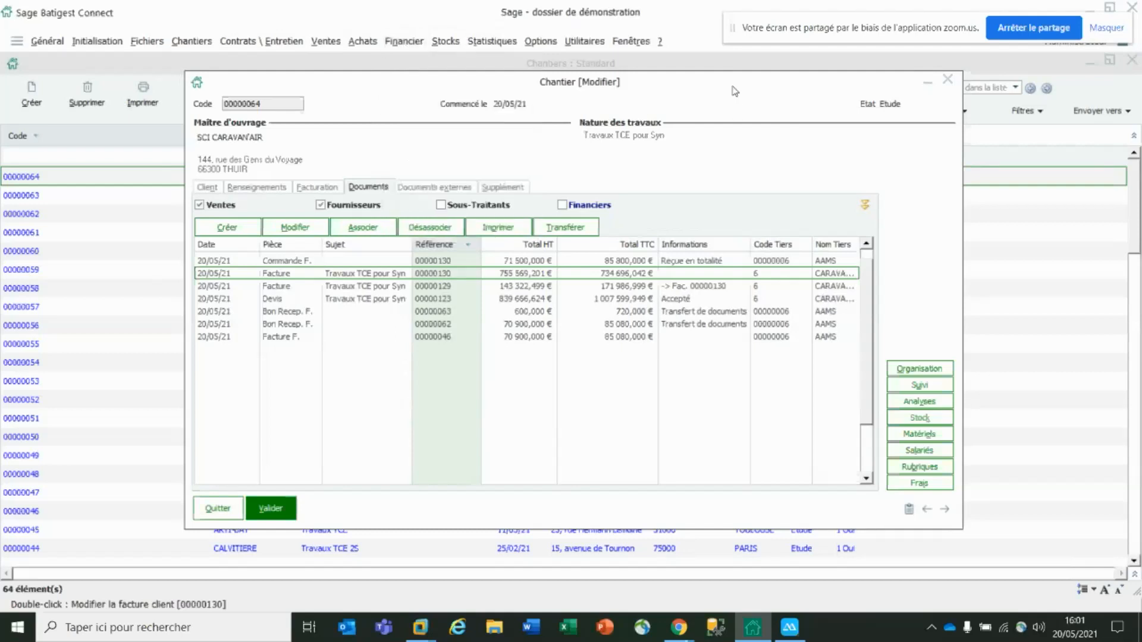